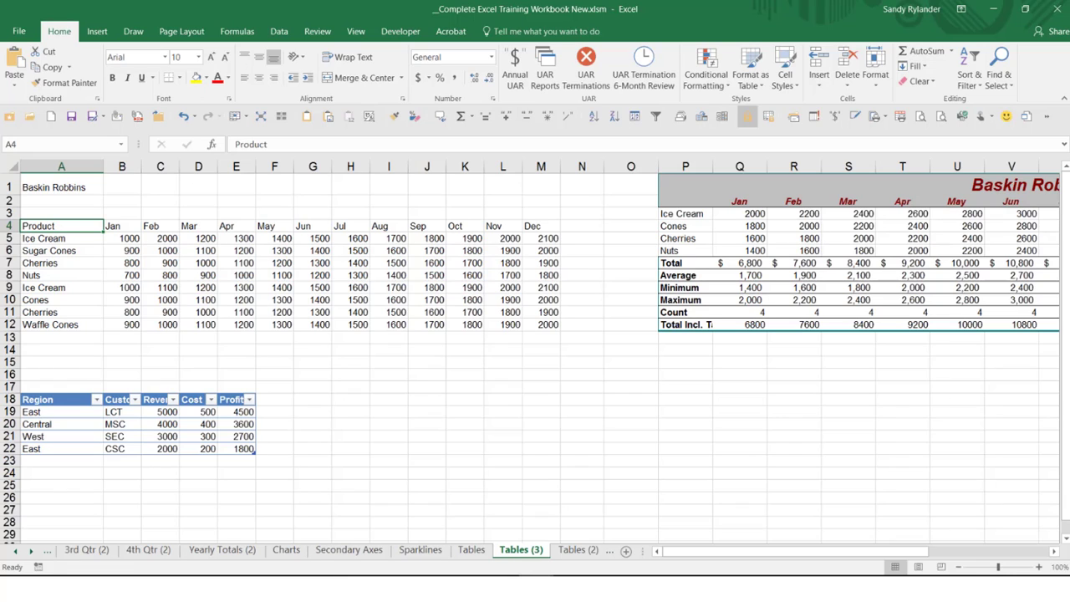
- Filter the monthly product data to show only Ice Cream rows, and turn the filtering off
{"action": "left_click", "coordinate": [127, 225]}
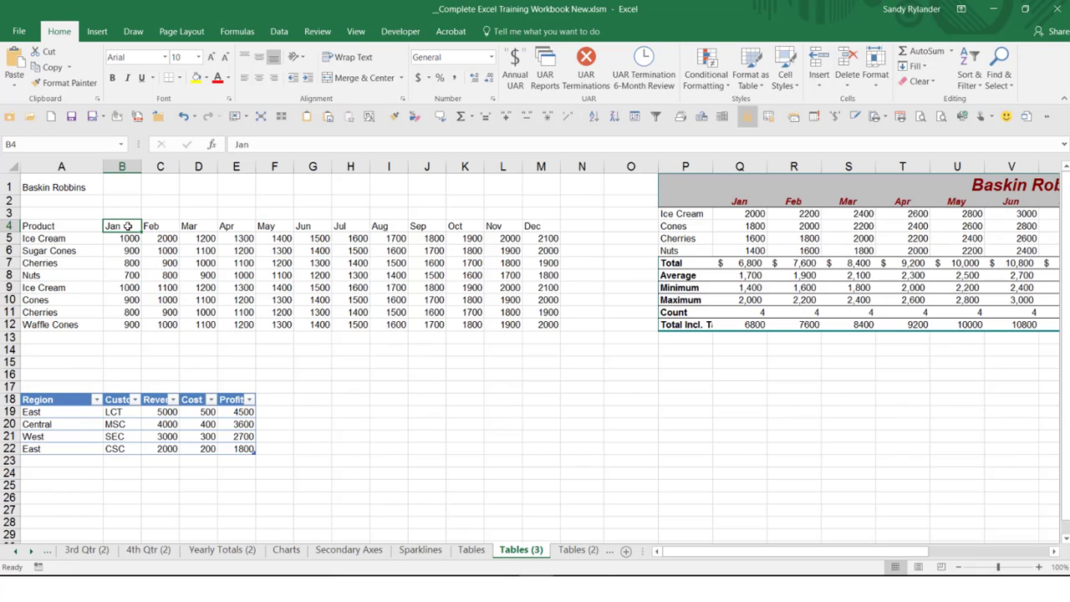
{"action": "left_click", "coordinate": [655, 118]}
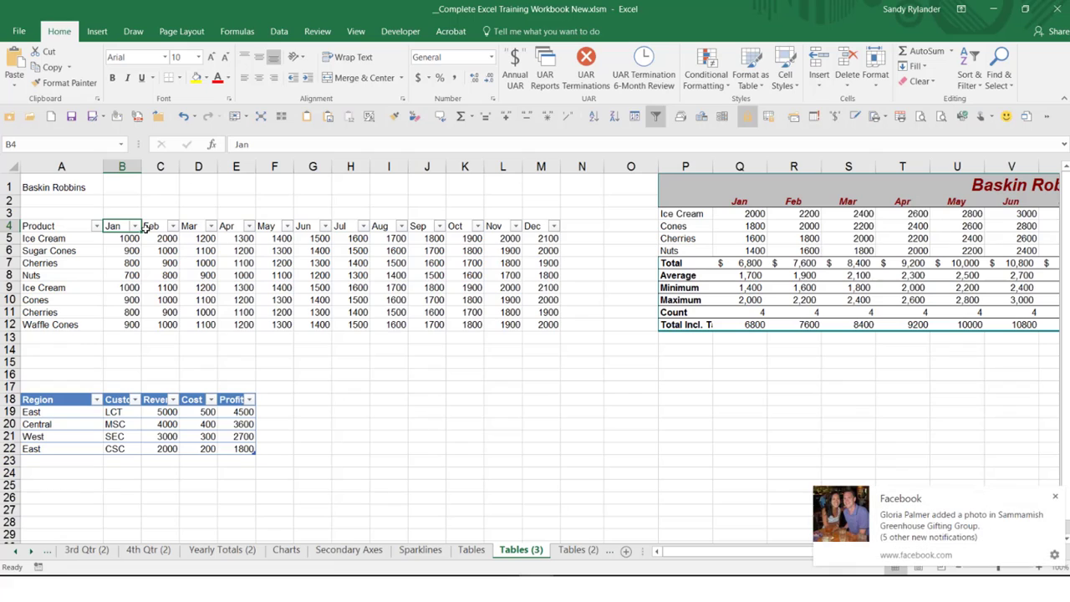
{"action": "left_click", "coordinate": [97, 226]}
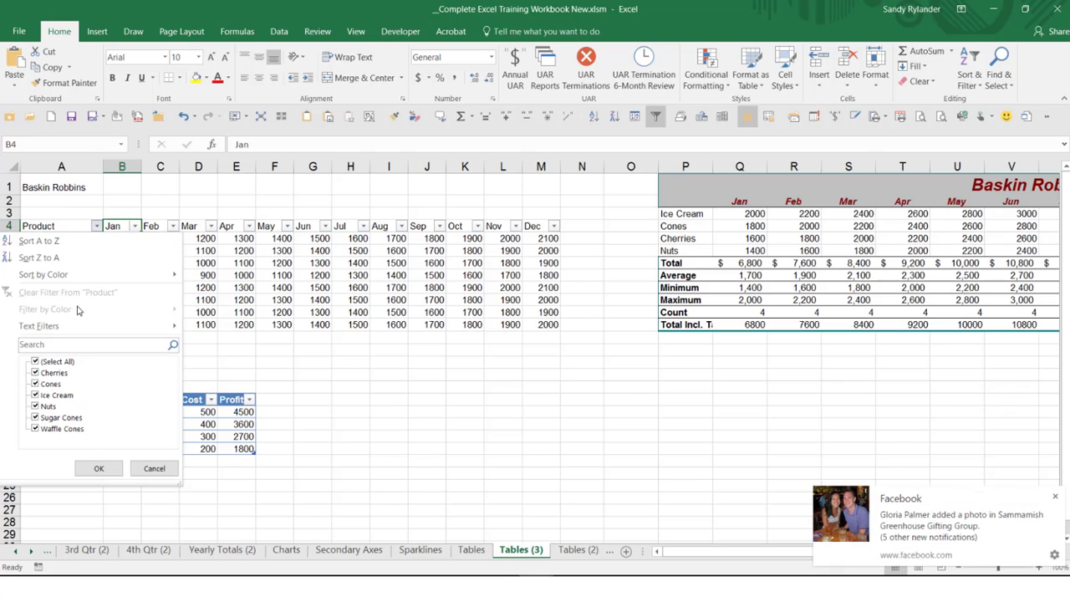
{"action": "left_click", "coordinate": [36, 362]}
{"action": "left_click", "coordinate": [35, 395]}
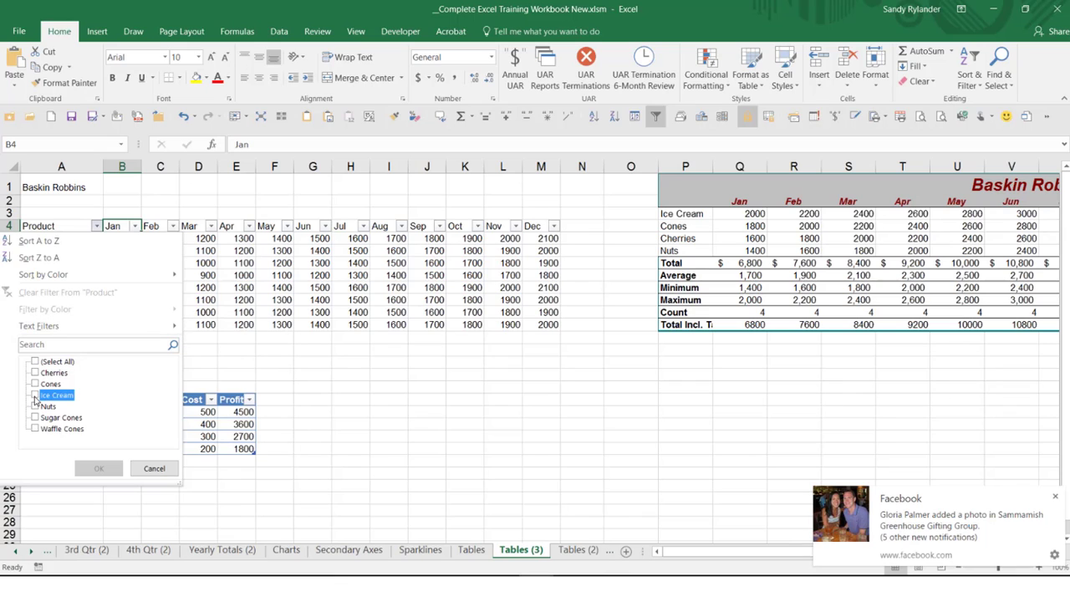
{"action": "left_click", "coordinate": [97, 469]}
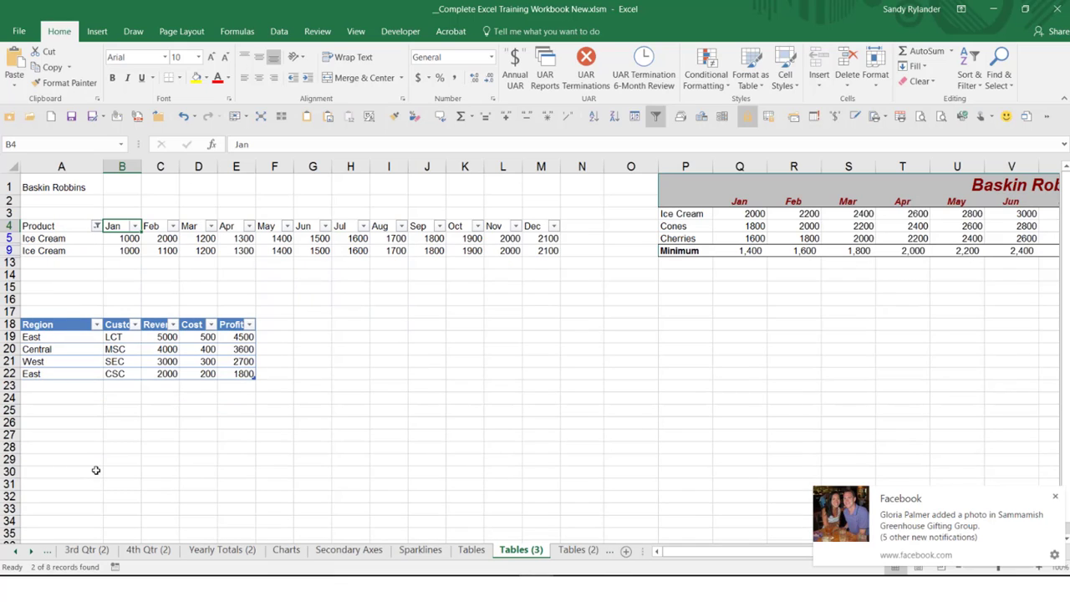
{"action": "left_click", "coordinate": [655, 119]}
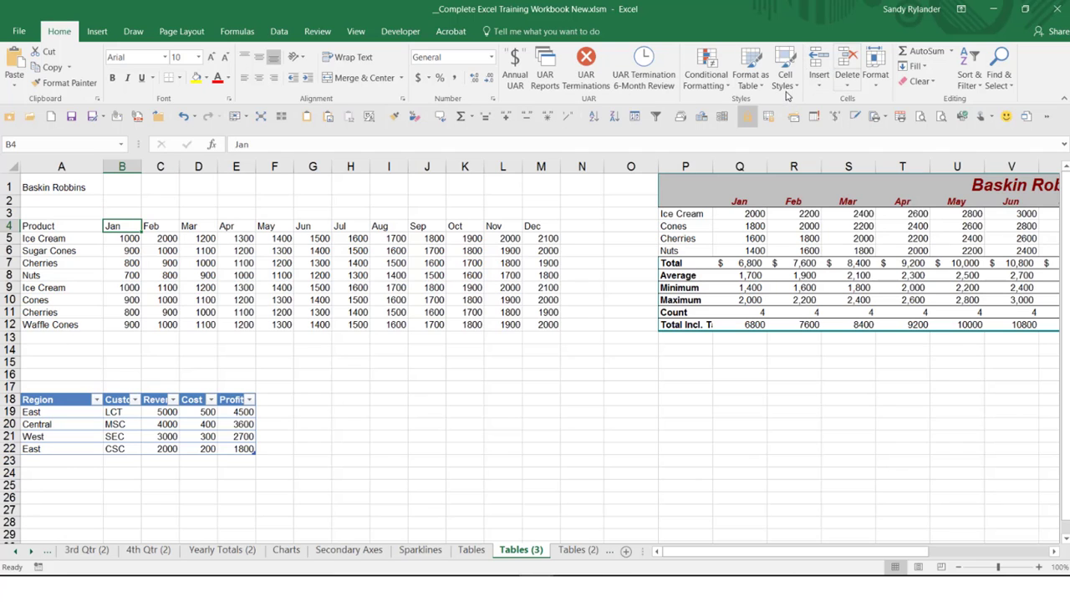
- Format the product data in A4:M12 as a table with headers, using a blue banded style
{"action": "left_click", "coordinate": [759, 86]}
{"action": "left_click", "coordinate": [786, 125]}
{"action": "left_click", "coordinate": [384, 268]}
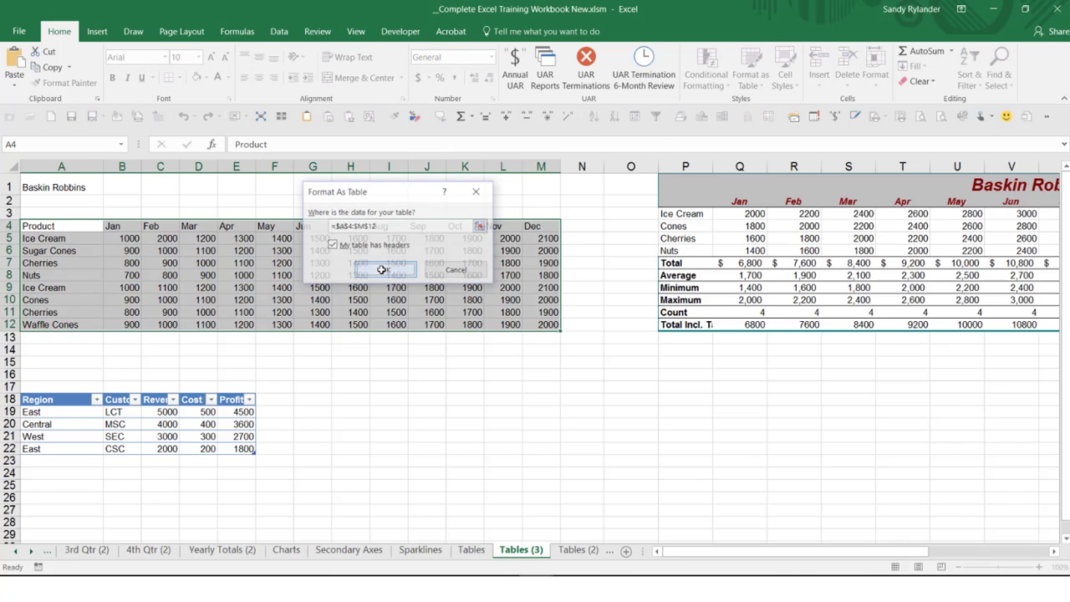
{"action": "left_click", "coordinate": [387, 274]}
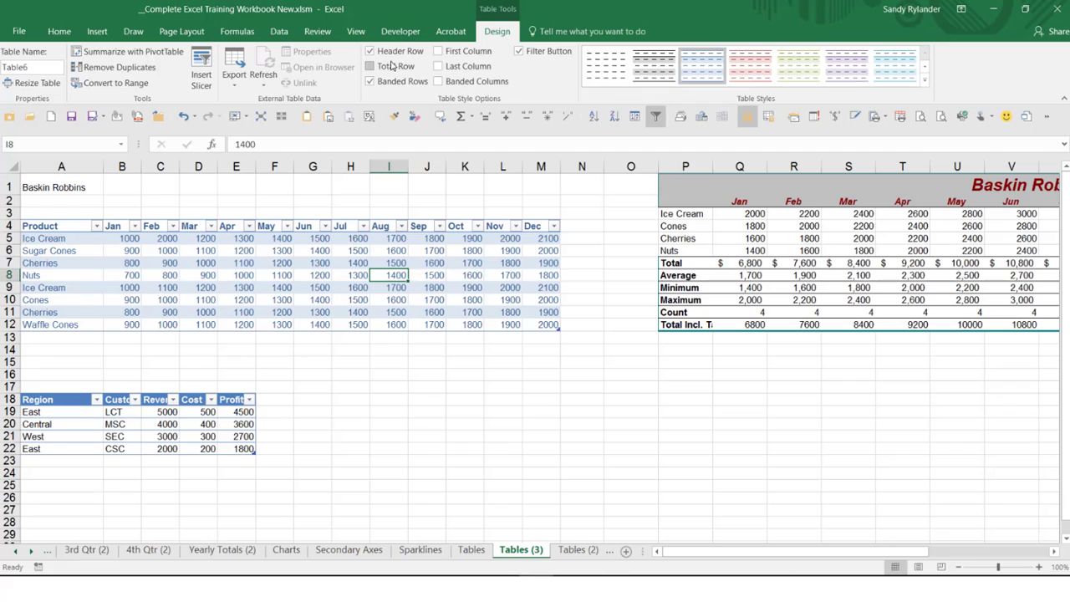
- Convert the monthly product table to a normal range
{"action": "left_click", "coordinate": [136, 84]}
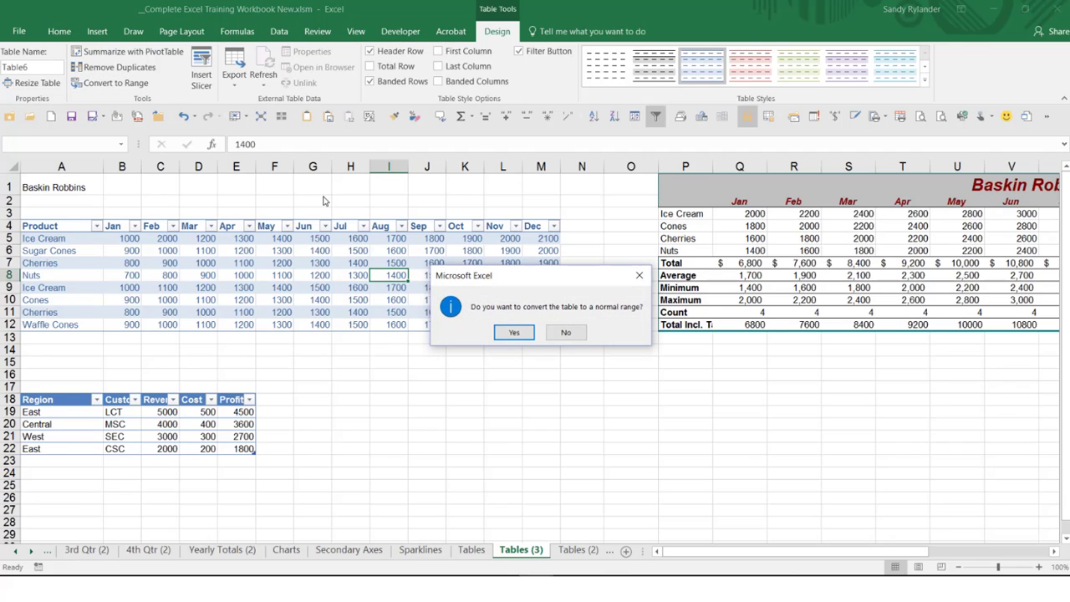
{"action": "left_click", "coordinate": [514, 331]}
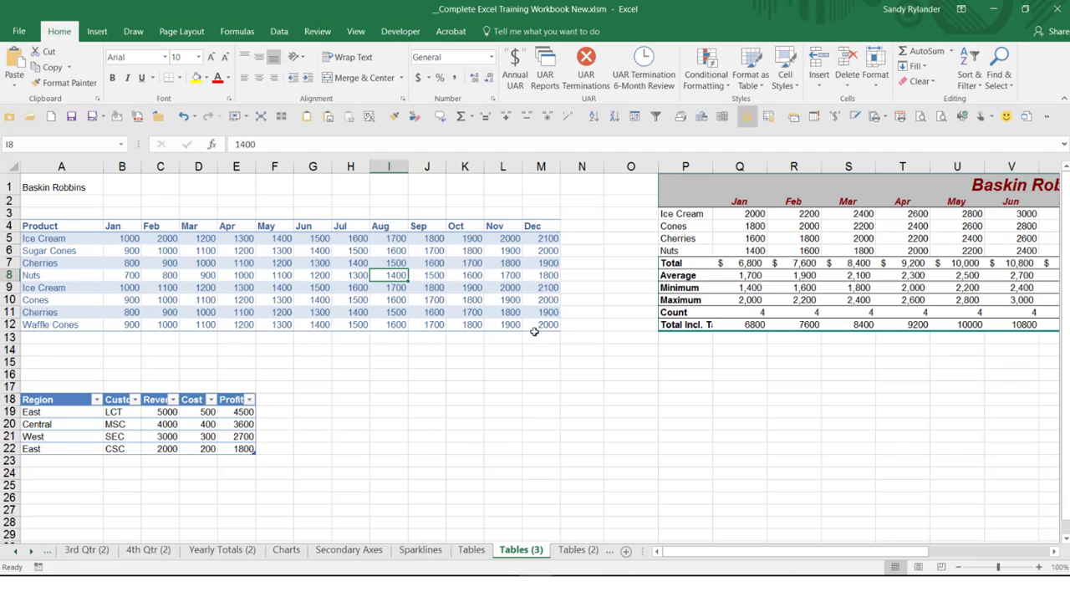
{"action": "left_click", "coordinate": [537, 328]}
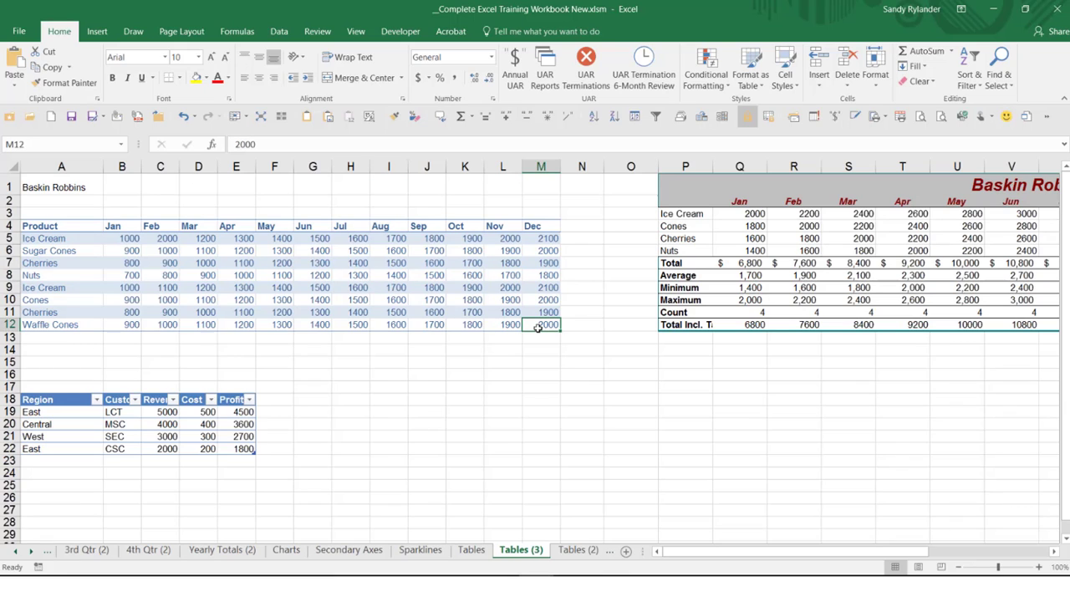
{"action": "left_click", "coordinate": [61, 336]}
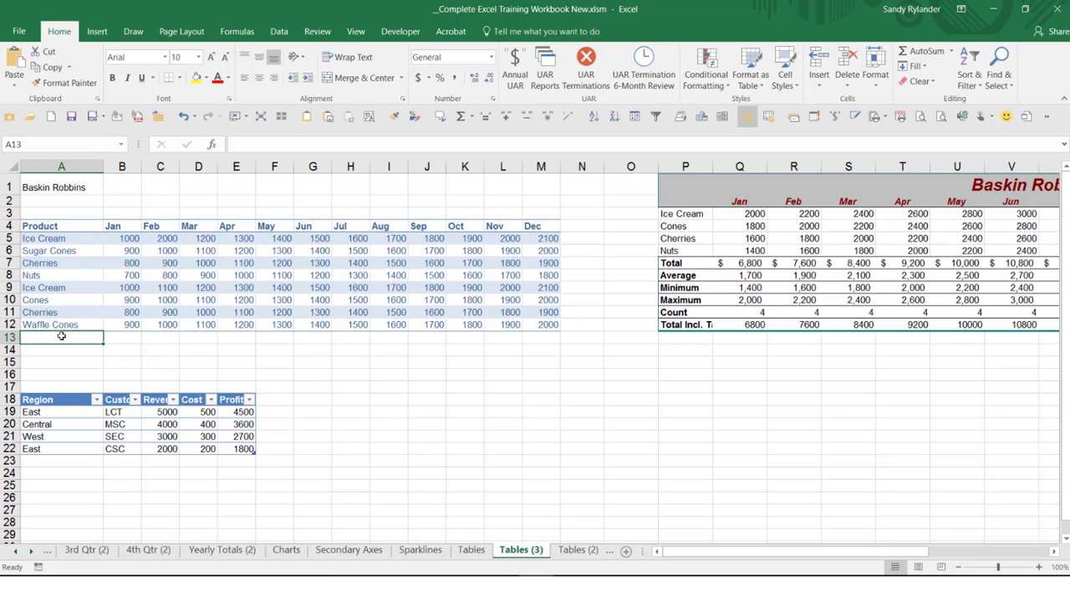
- Move the January Cherries value from B11 to C12, replacing the data already there
{"action": "left_click", "coordinate": [124, 314]}
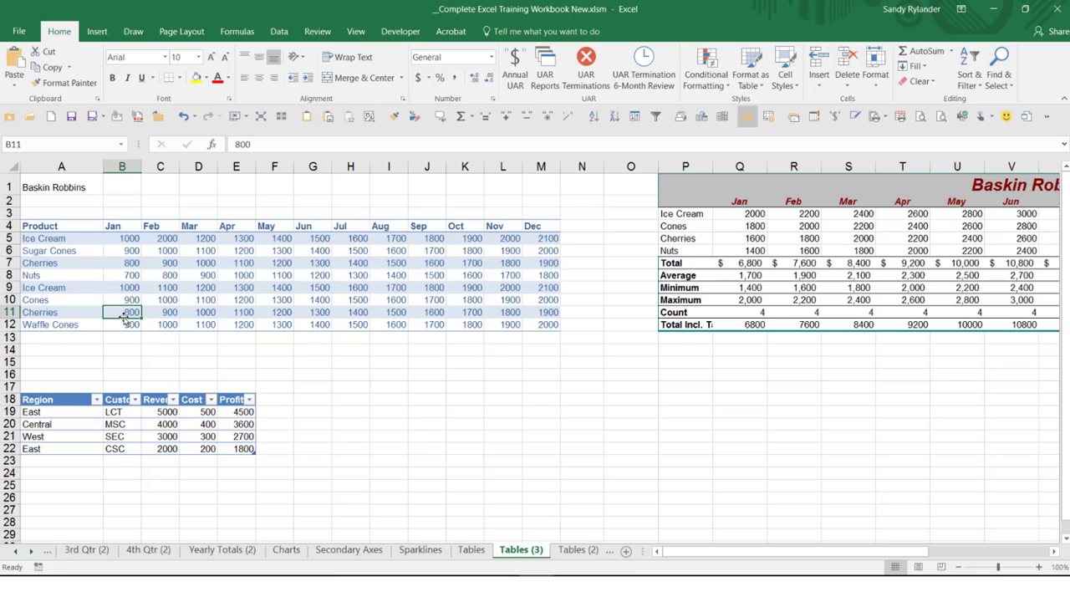
{"action": "left_click_drag", "start_coordinate": [124, 313], "coordinate": [161, 325]}
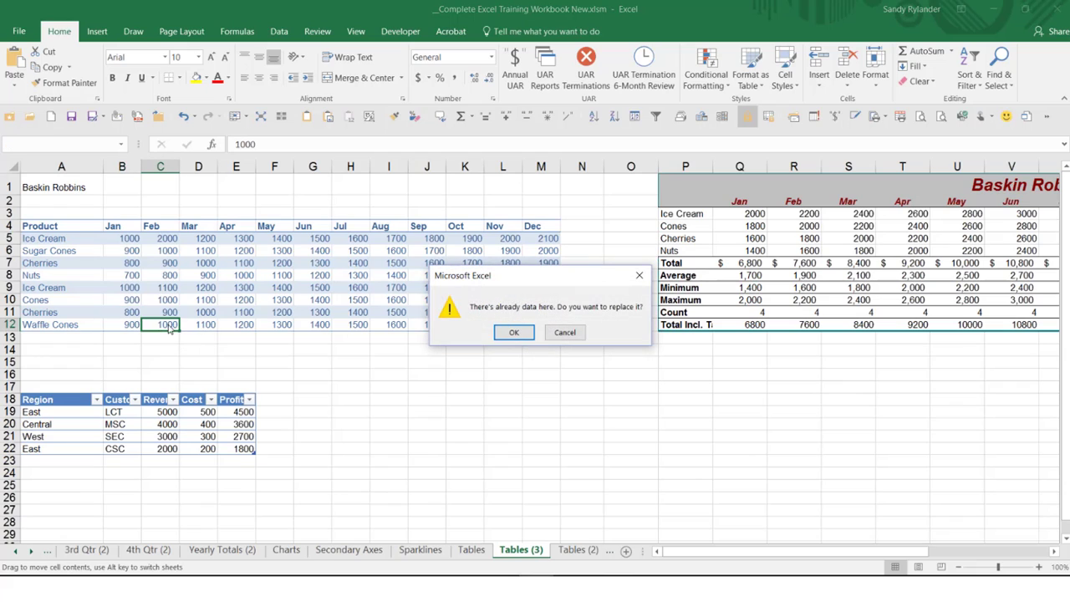
{"action": "left_click", "coordinate": [505, 334]}
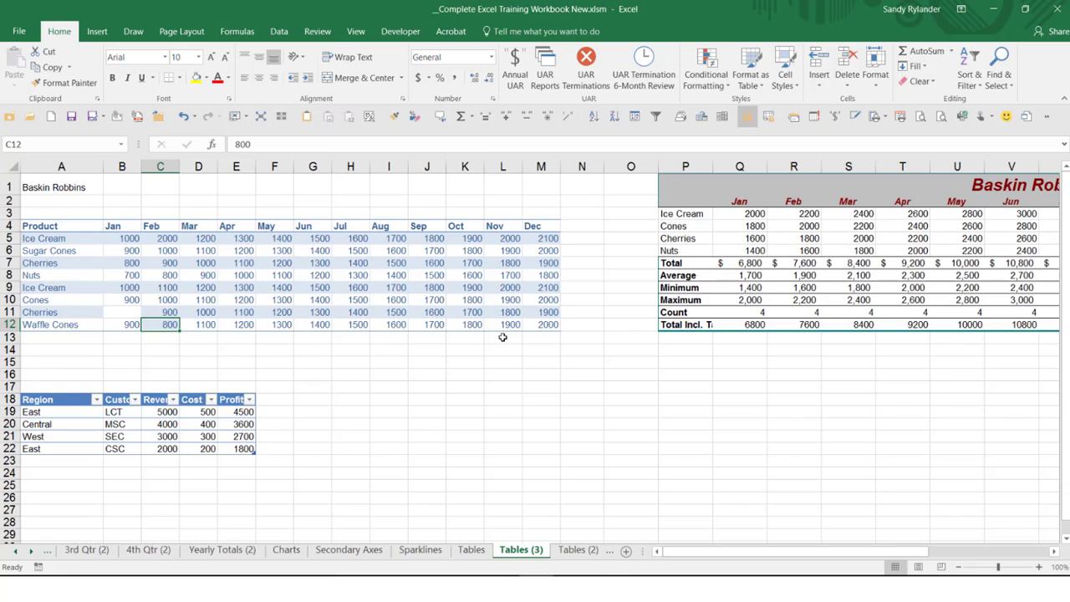
- Undo the cell move, the range conversion and the table formatting of the product data
{"action": "key", "text": "ctrl+z"}
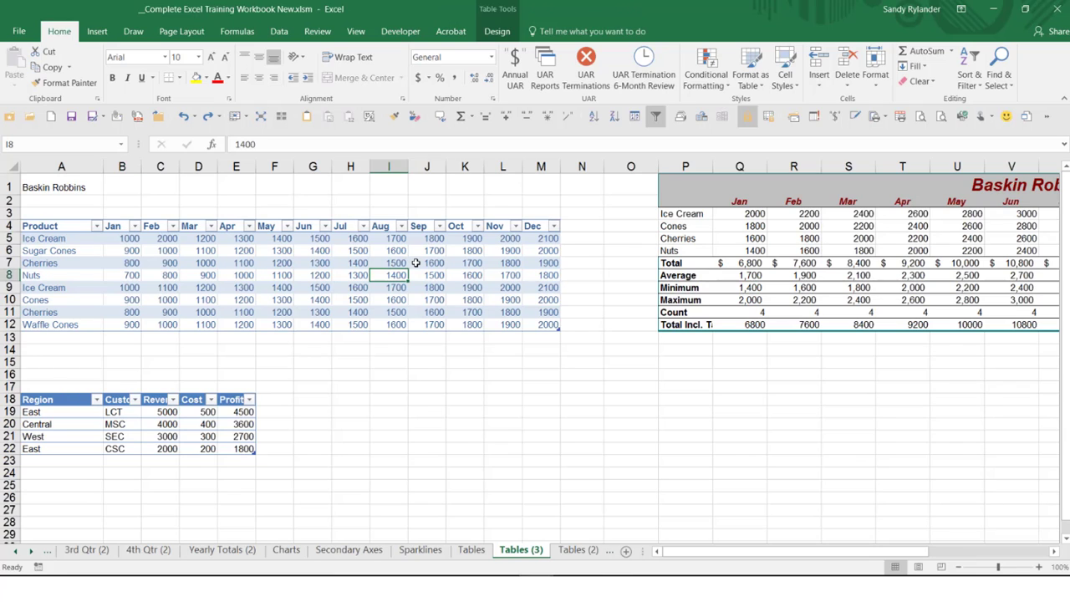
{"action": "key", "text": "ctrl+z"}
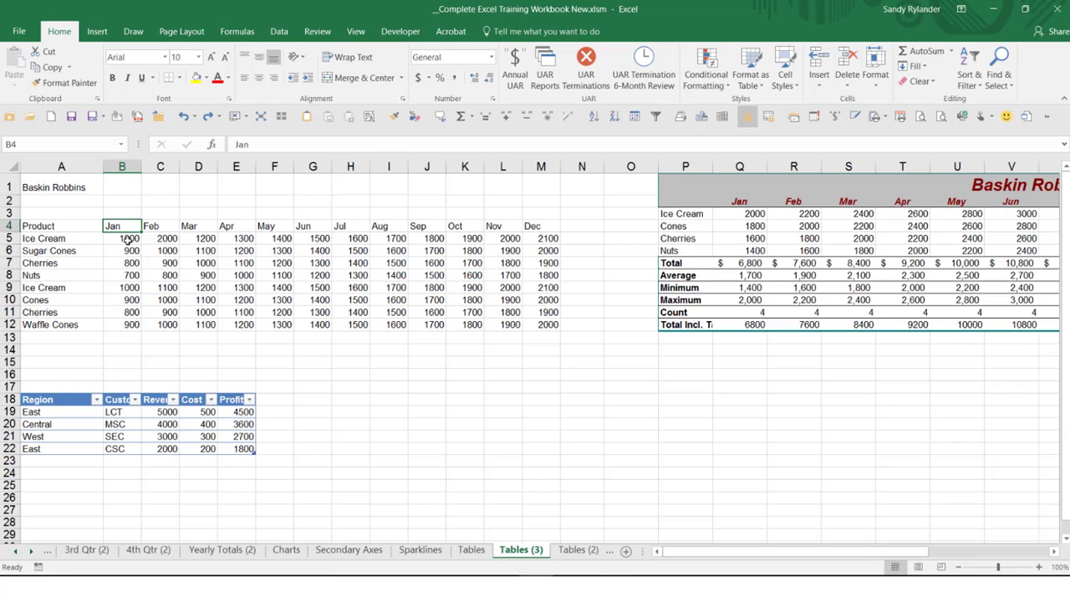
- Total the January column in B13 with the formula =SUM(B5:B12)
{"action": "left_click_drag", "start_coordinate": [125, 240], "coordinate": [119, 326]}
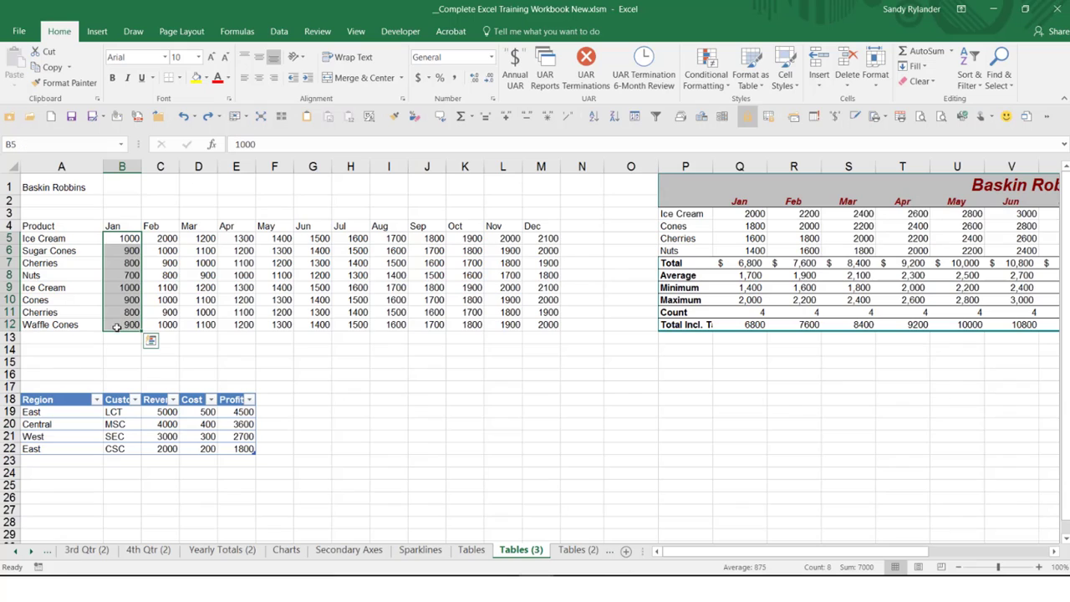
{"action": "left_click", "coordinate": [119, 338]}
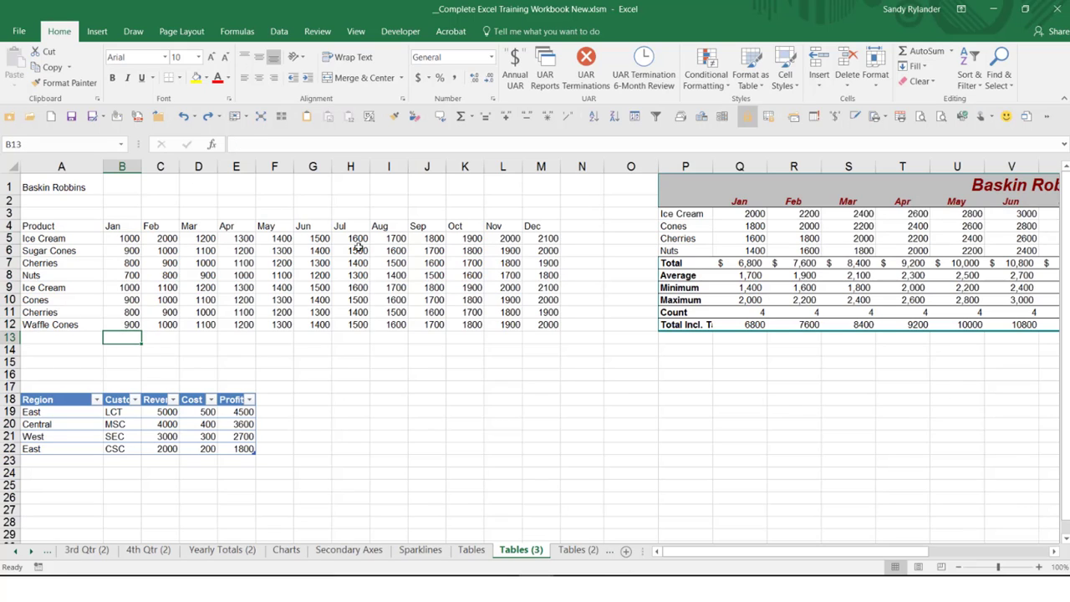
{"action": "type", "text": "="}
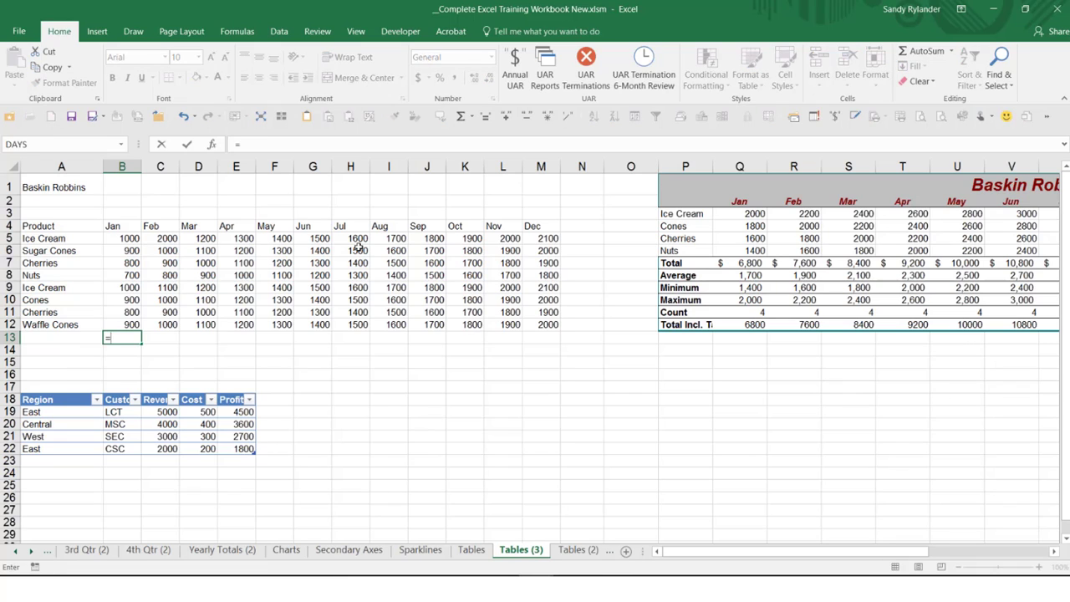
{"action": "type", "text": "sum("}
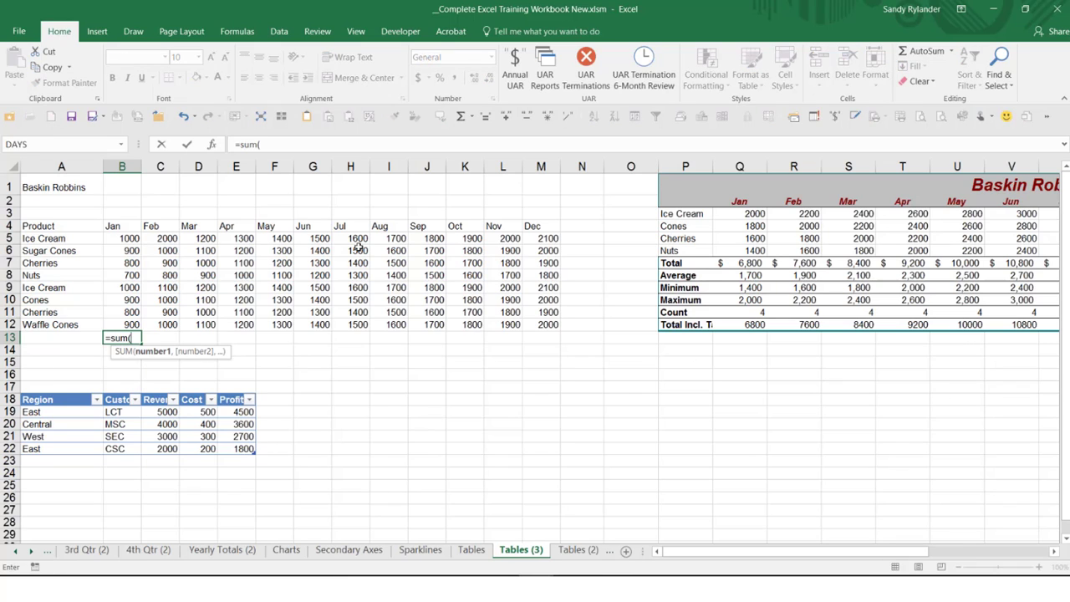
{"action": "left_click_drag", "start_coordinate": [112, 238], "coordinate": [113, 325]}
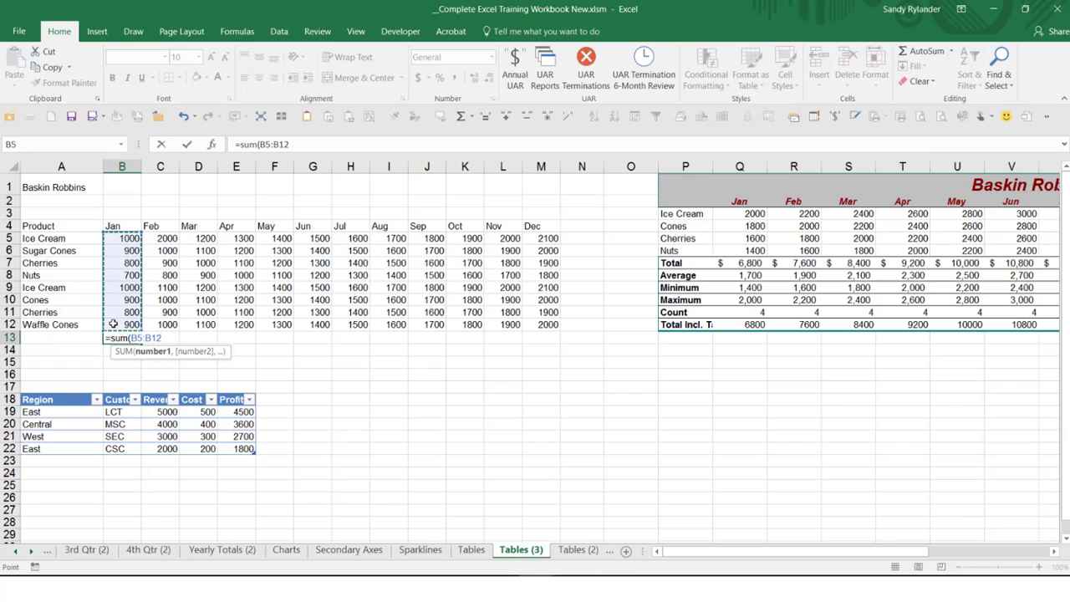
{"action": "key", "text": "Return"}
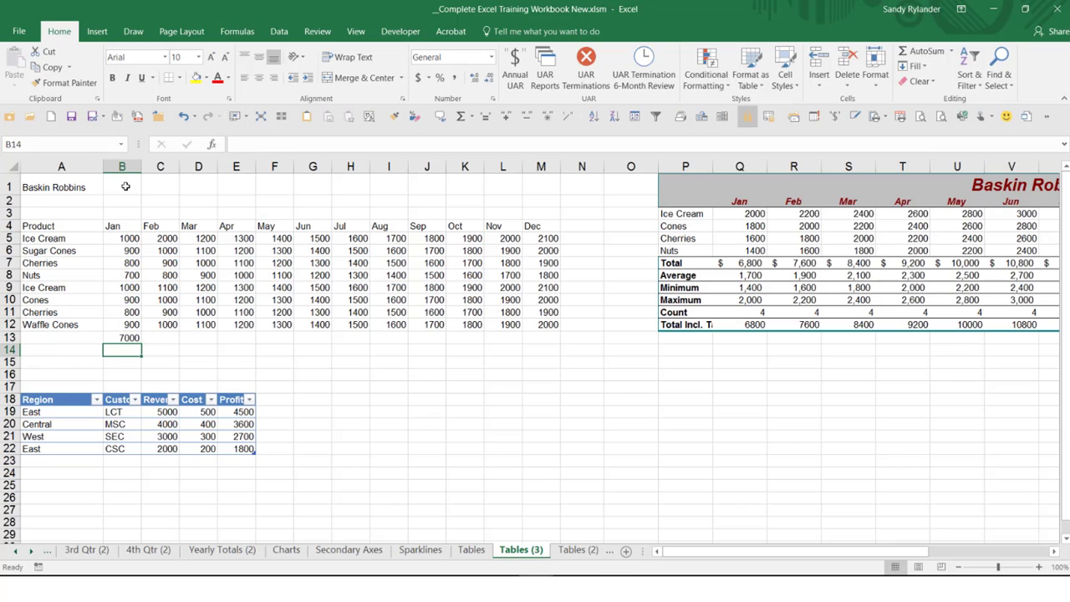
- Turn on filtering for the monthly product data and look at the Jan filter choices without applying any
{"action": "left_click", "coordinate": [113, 226]}
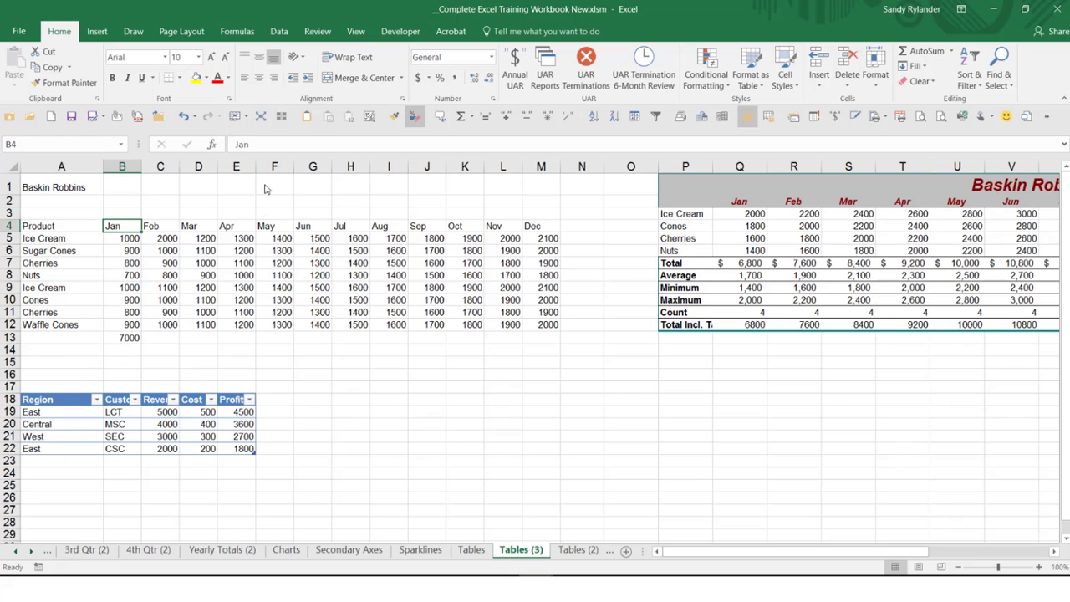
{"action": "left_click", "coordinate": [659, 114]}
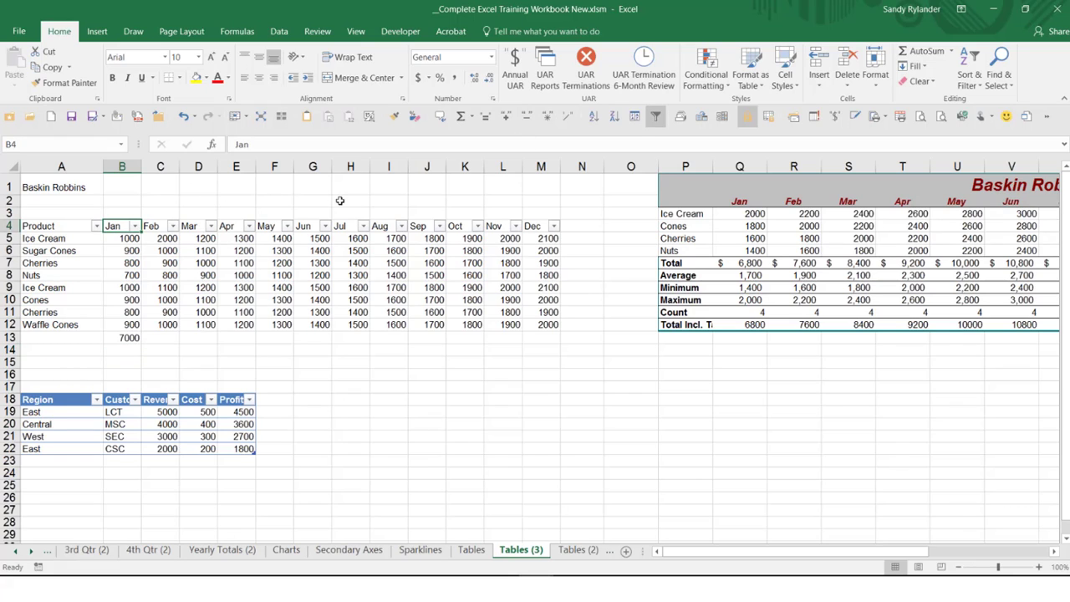
{"action": "left_click", "coordinate": [135, 226]}
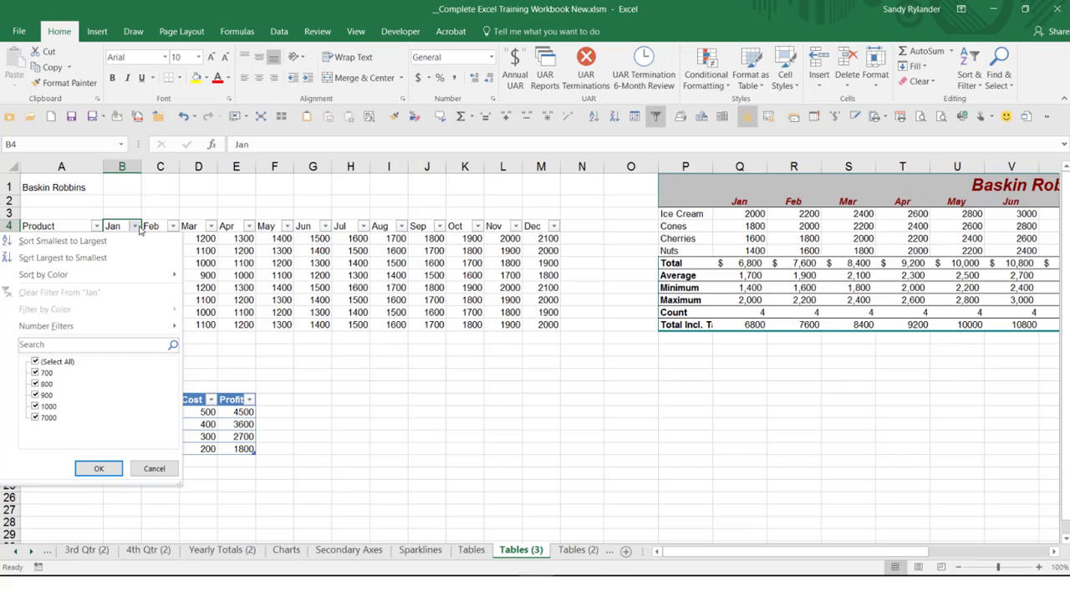
{"action": "left_click", "coordinate": [35, 362]}
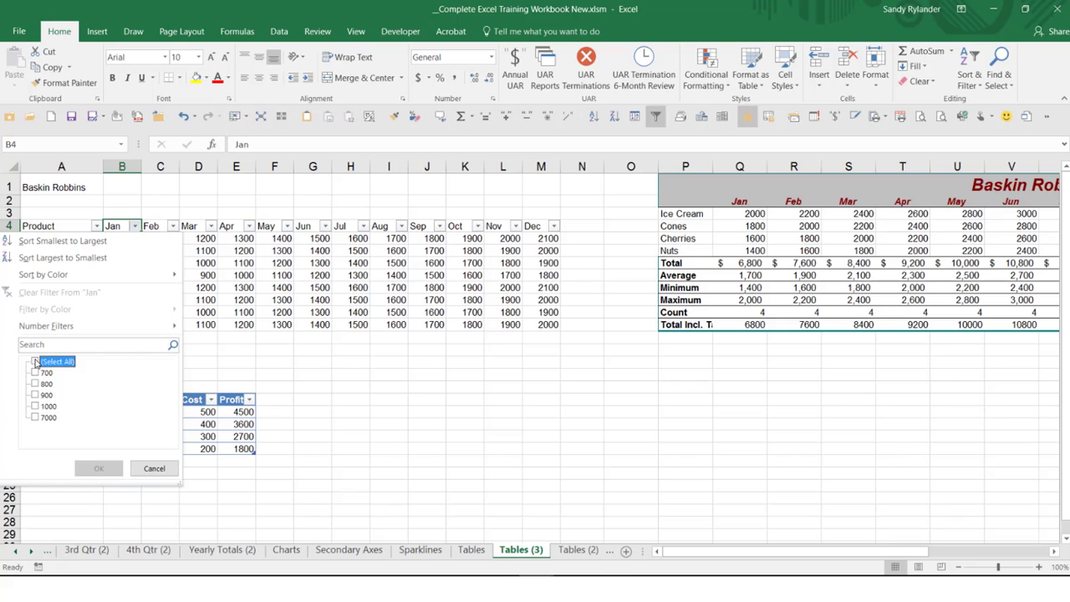
{"action": "left_click", "coordinate": [151, 467]}
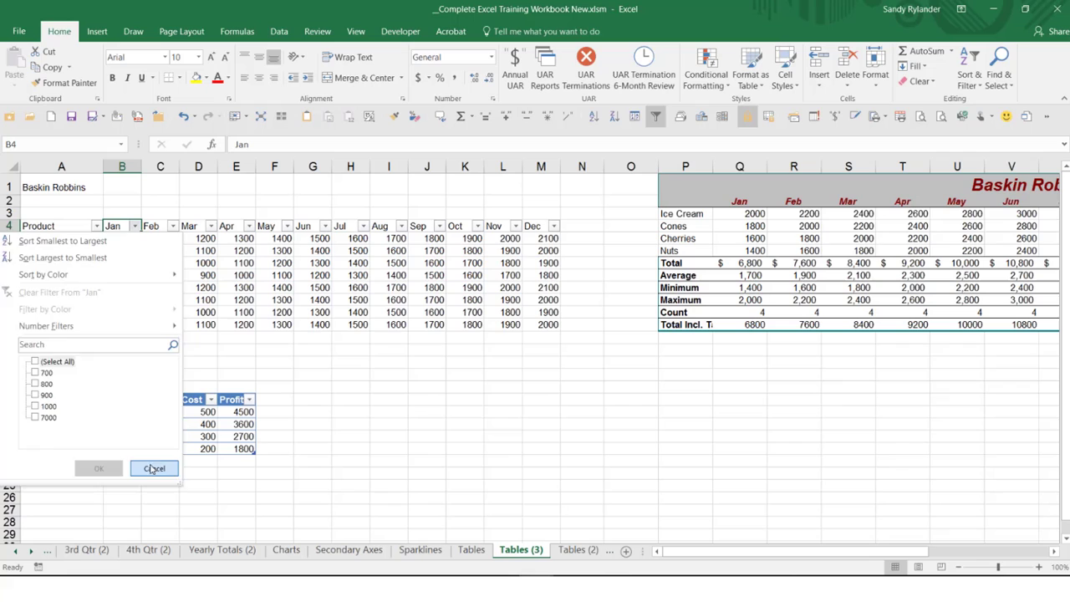
- Filter the Product column to show only Ice Cream, and undo that filter
{"action": "left_click", "coordinate": [97, 226]}
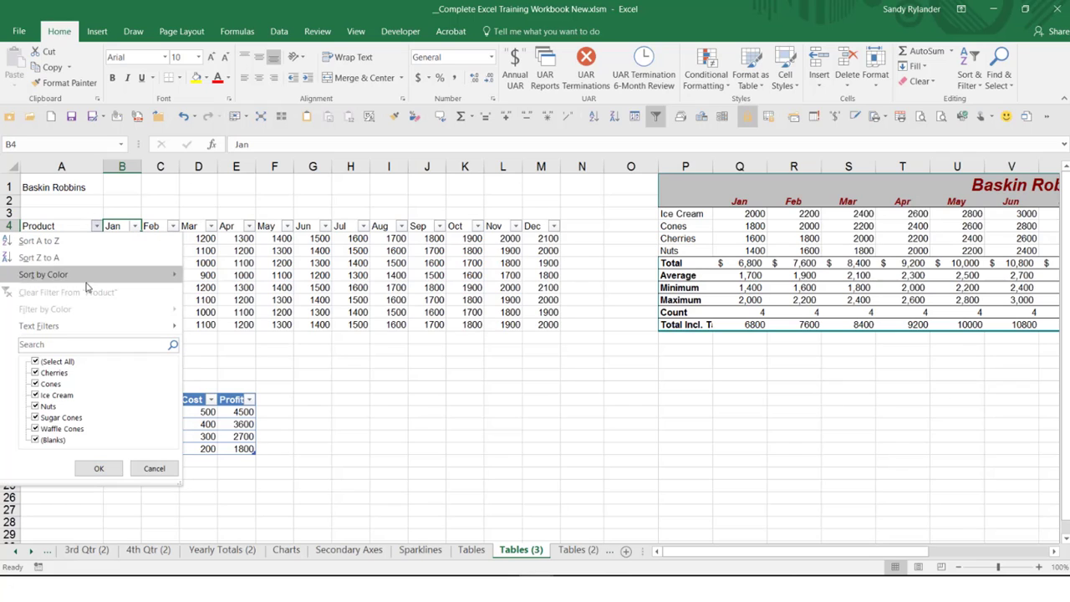
{"action": "left_click", "coordinate": [35, 361]}
{"action": "left_click", "coordinate": [35, 394]}
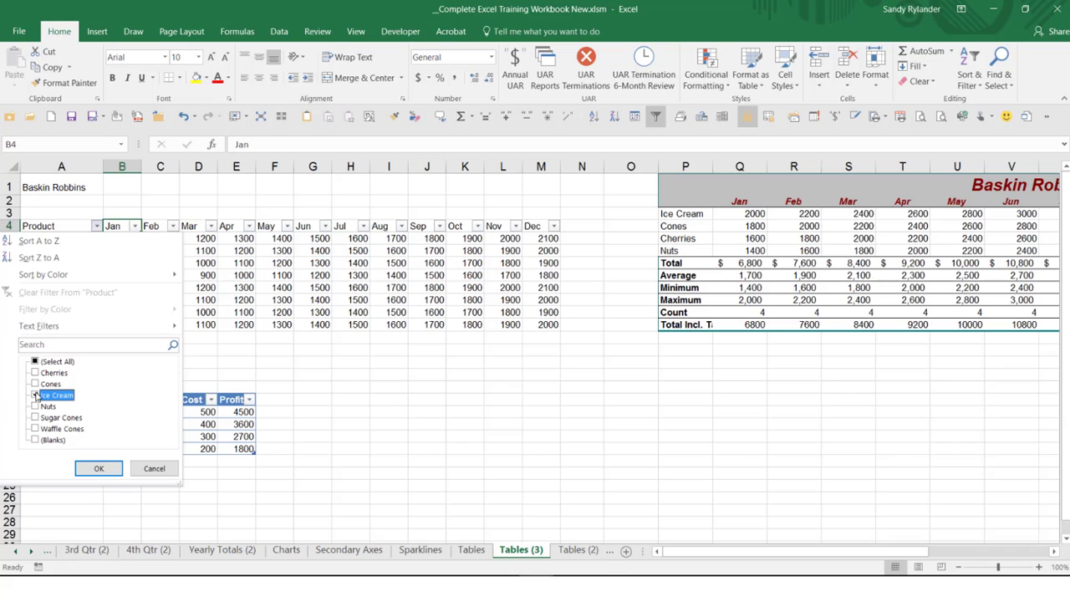
{"action": "left_click", "coordinate": [98, 466]}
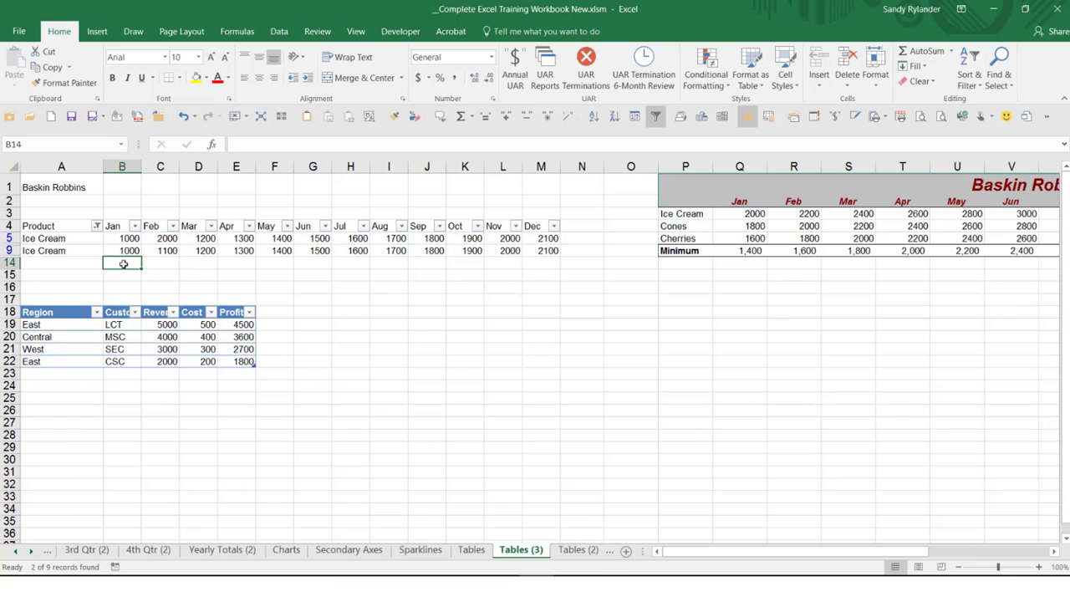
{"action": "left_click", "coordinate": [123, 263]}
{"action": "key", "text": "ctrl+z"}
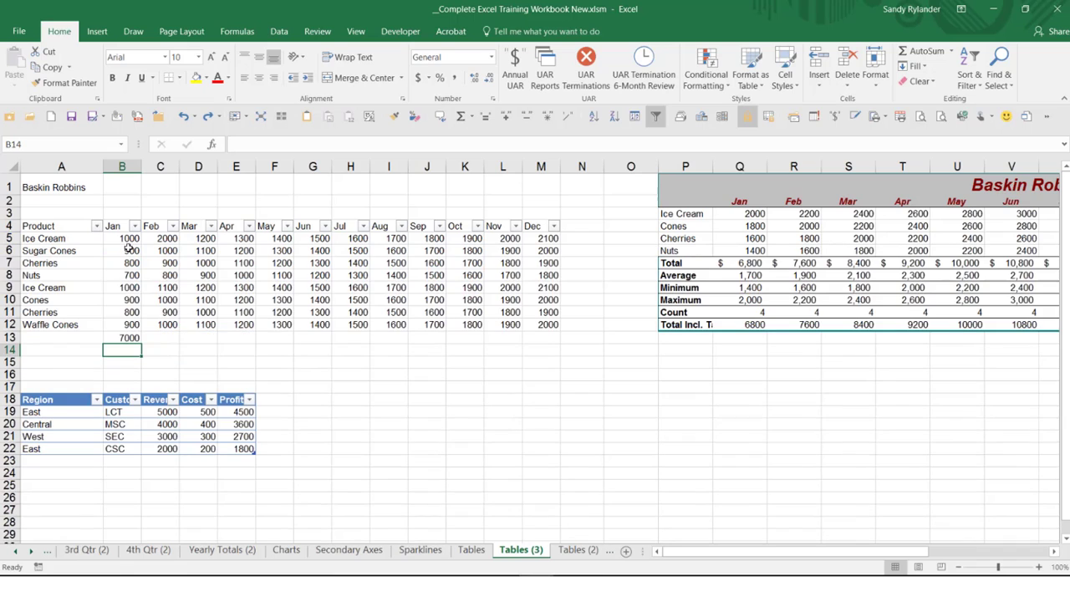
- Delete the January total formula from B13
{"action": "left_click", "coordinate": [123, 337]}
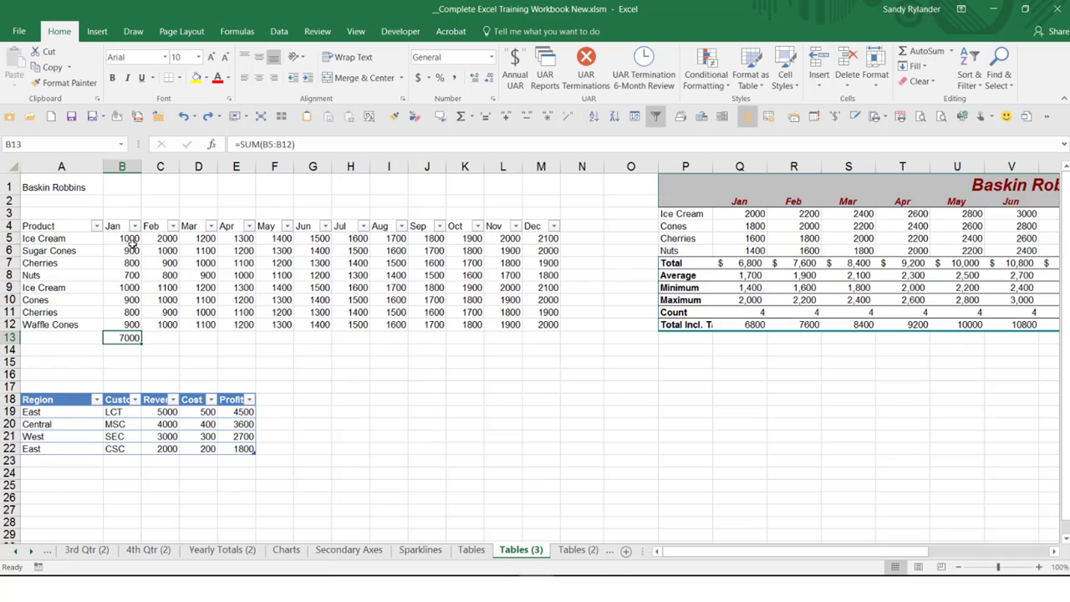
{"action": "key", "text": "Delete"}
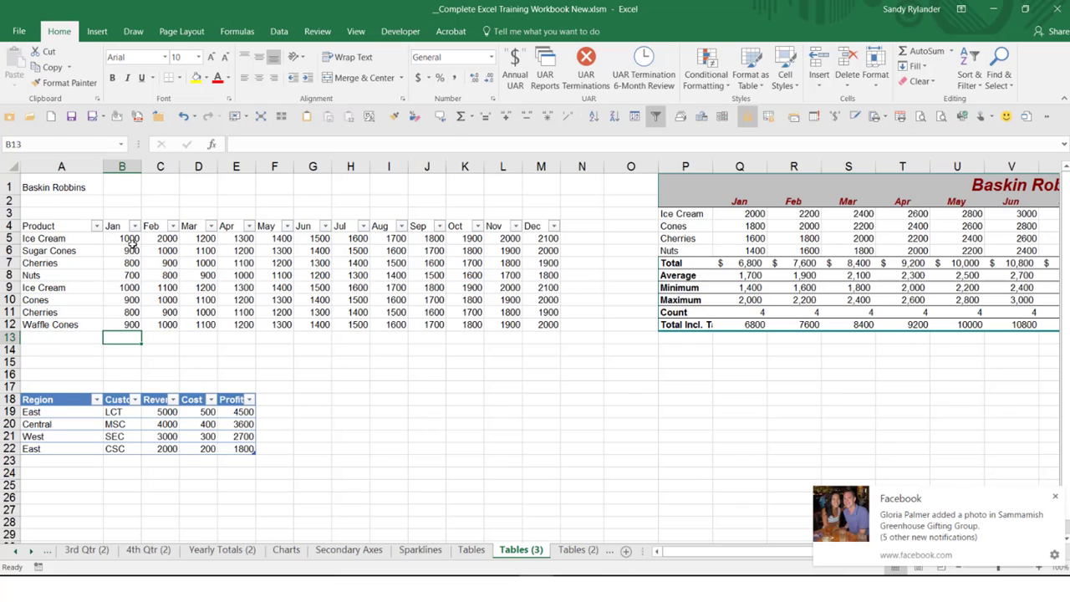
{"action": "left_click", "coordinate": [344, 259]}
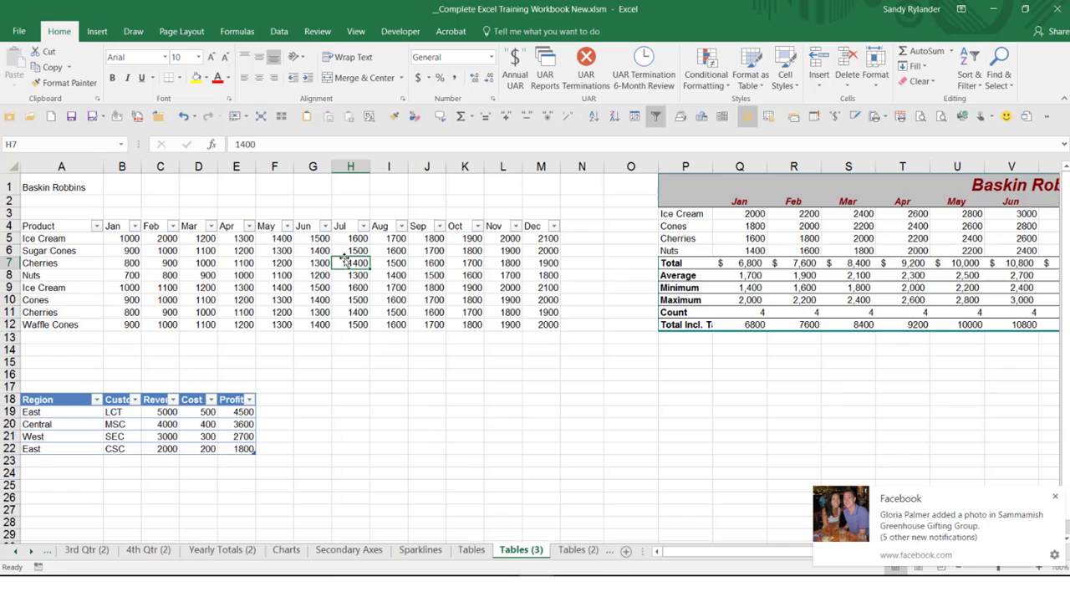
- Turn off filtering for the monthly product data and convert the range A4:M12 into a table with headers
{"action": "left_click", "coordinate": [657, 119]}
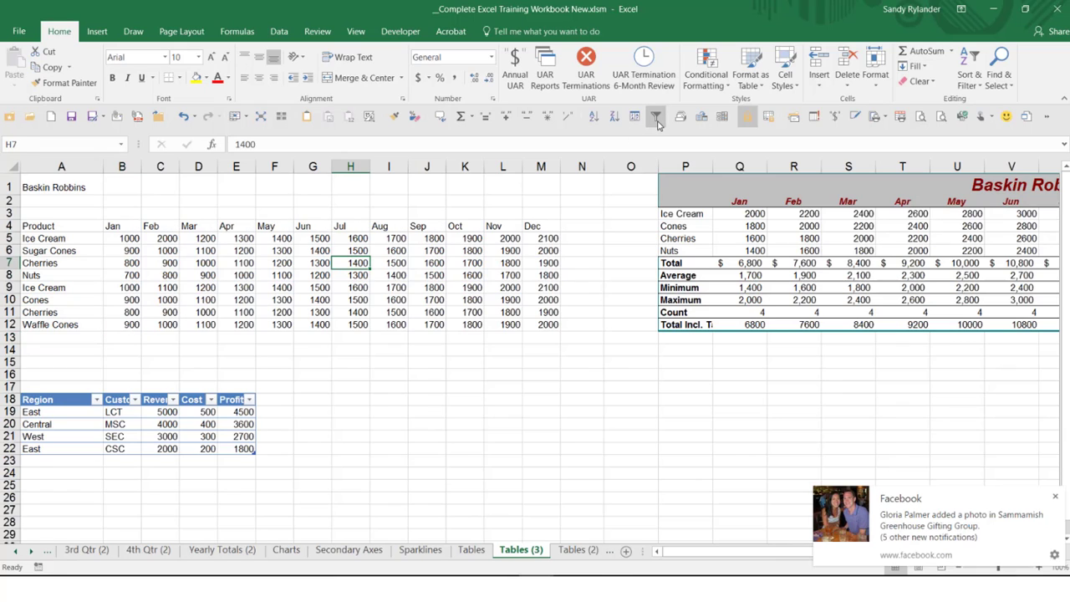
{"action": "left_click", "coordinate": [167, 251]}
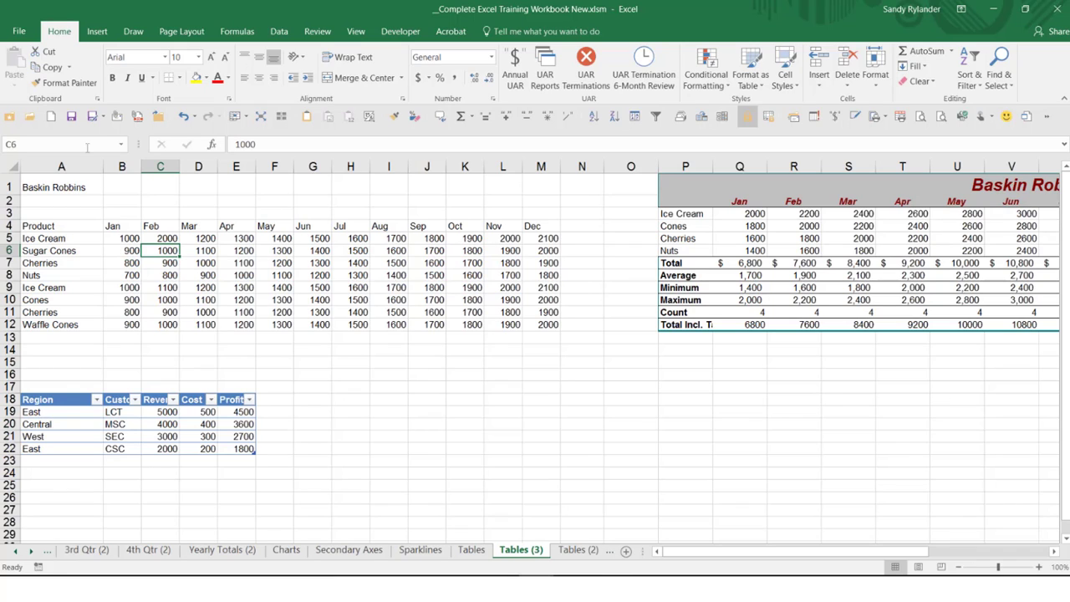
{"action": "left_click", "coordinate": [98, 33]}
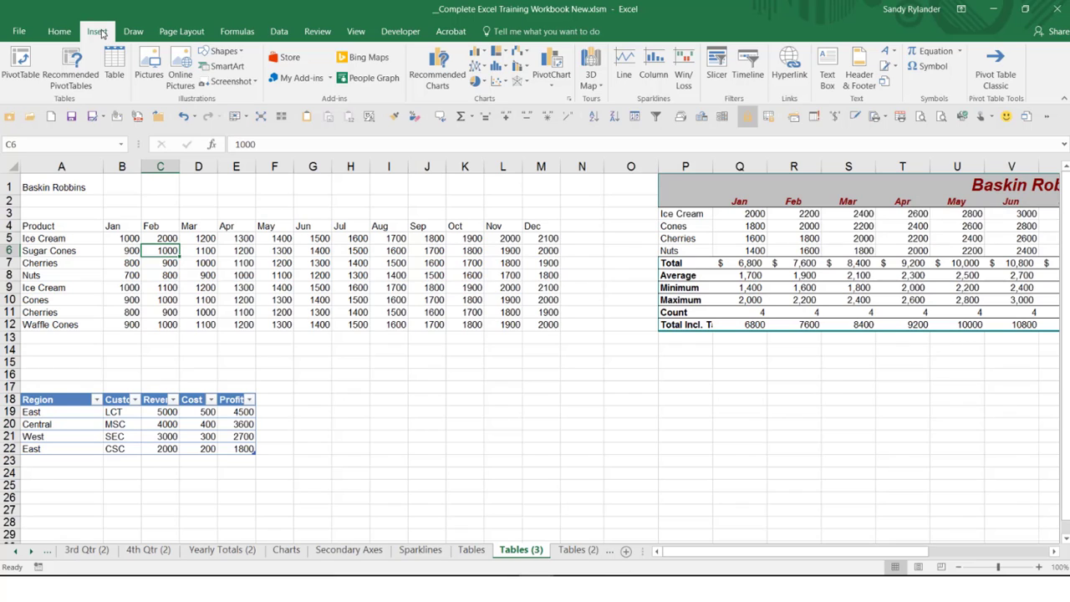
{"action": "left_click", "coordinate": [115, 75]}
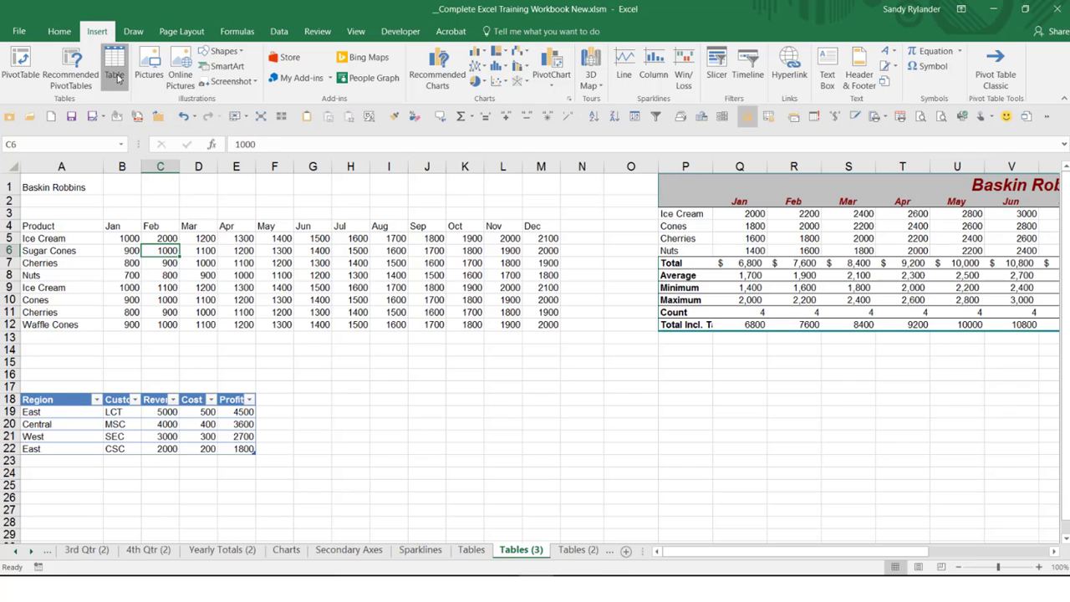
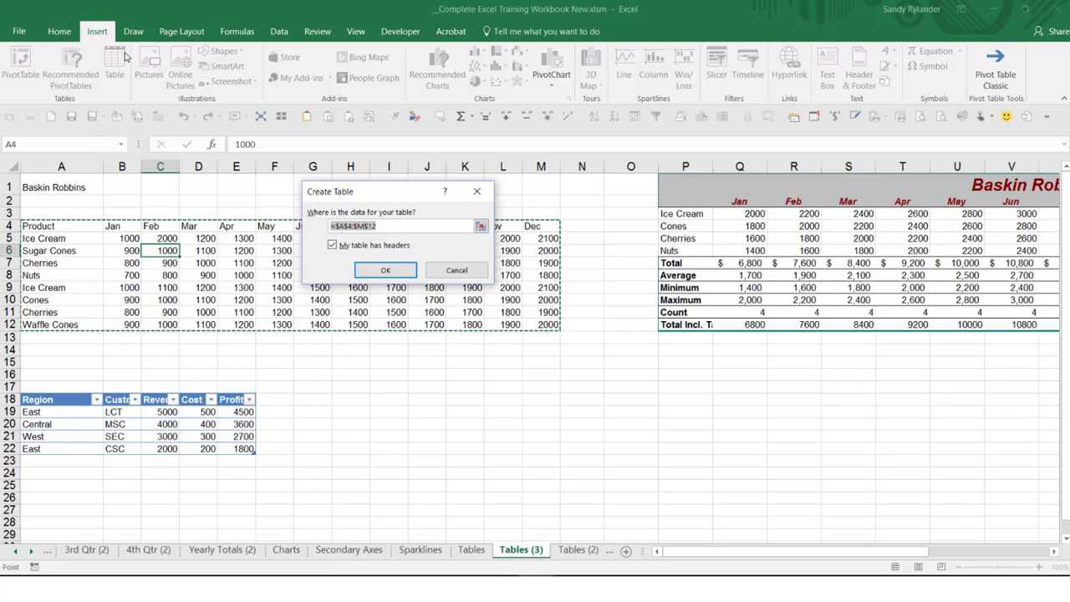
{"action": "left_click", "coordinate": [369, 274]}
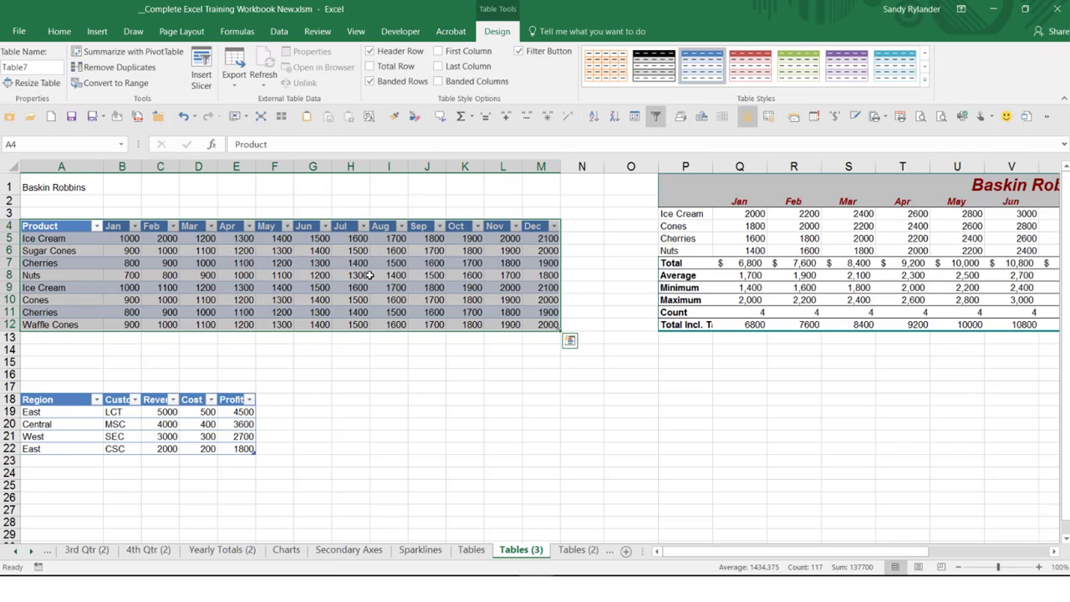
{"action": "left_click", "coordinate": [353, 348]}
{"action": "left_click_drag", "start_coordinate": [353, 349], "coordinate": [276, 276]}
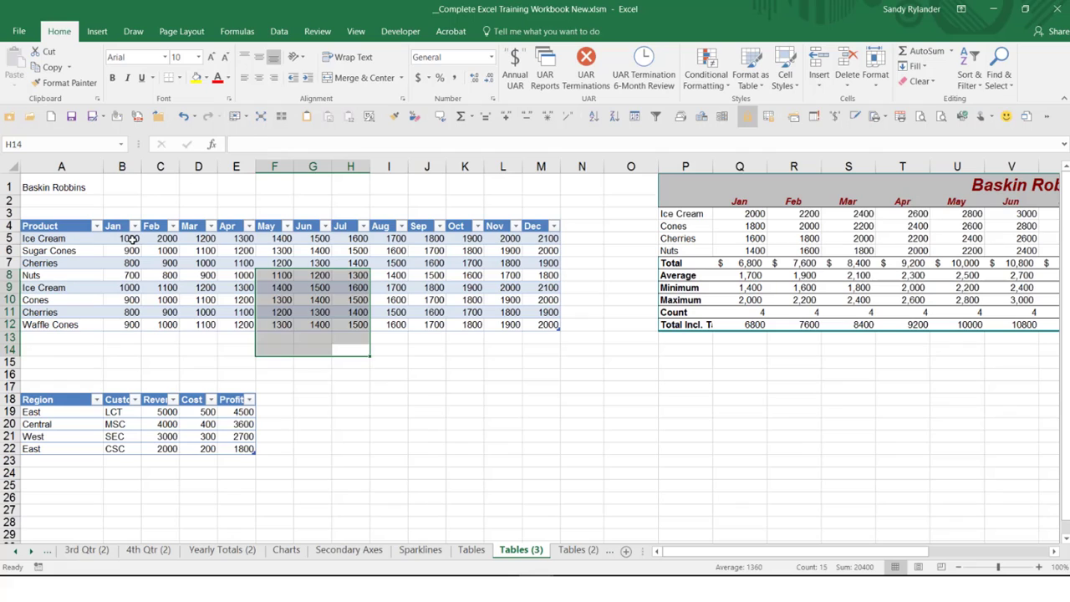
{"action": "left_click", "coordinate": [131, 239]}
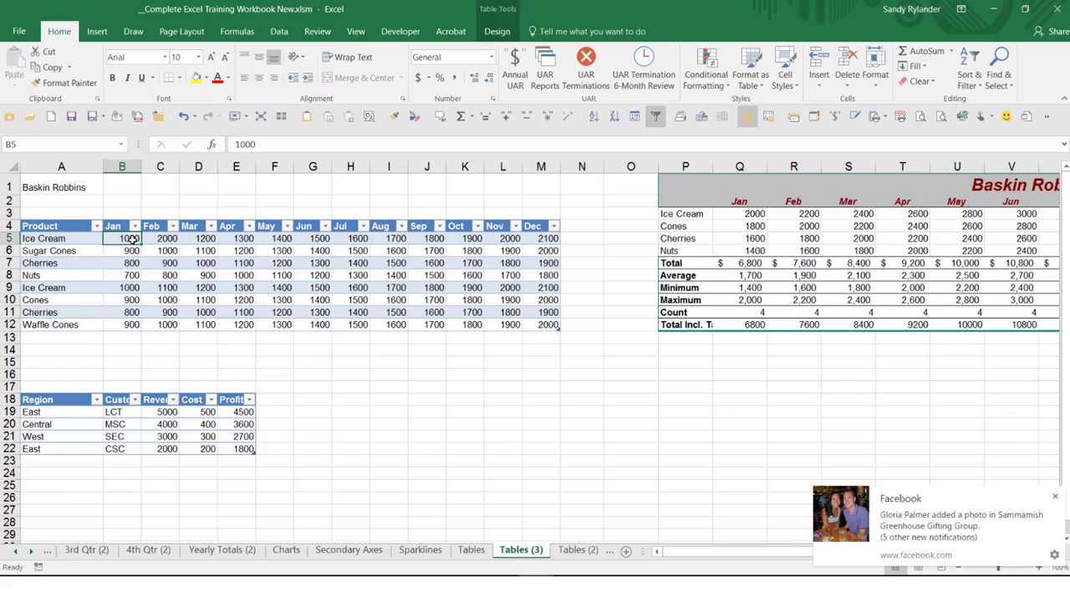
- Undo the table conversion and reformat A4:M12 as a table with headers, using a blue Light style from the Format as Table gallery
{"action": "left_click", "coordinate": [183, 117]}
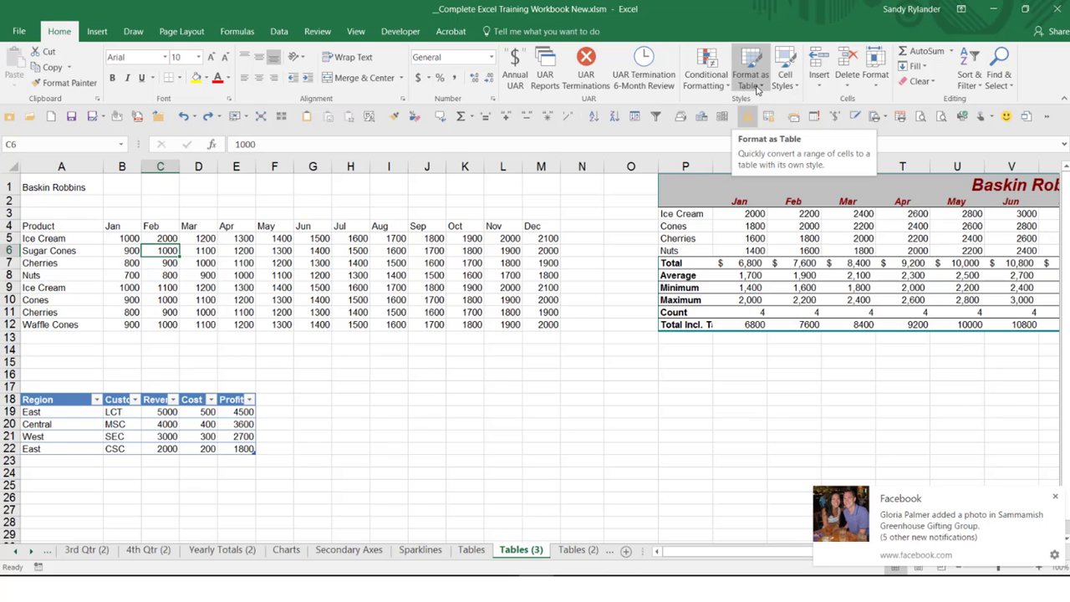
{"action": "left_click", "coordinate": [751, 85]}
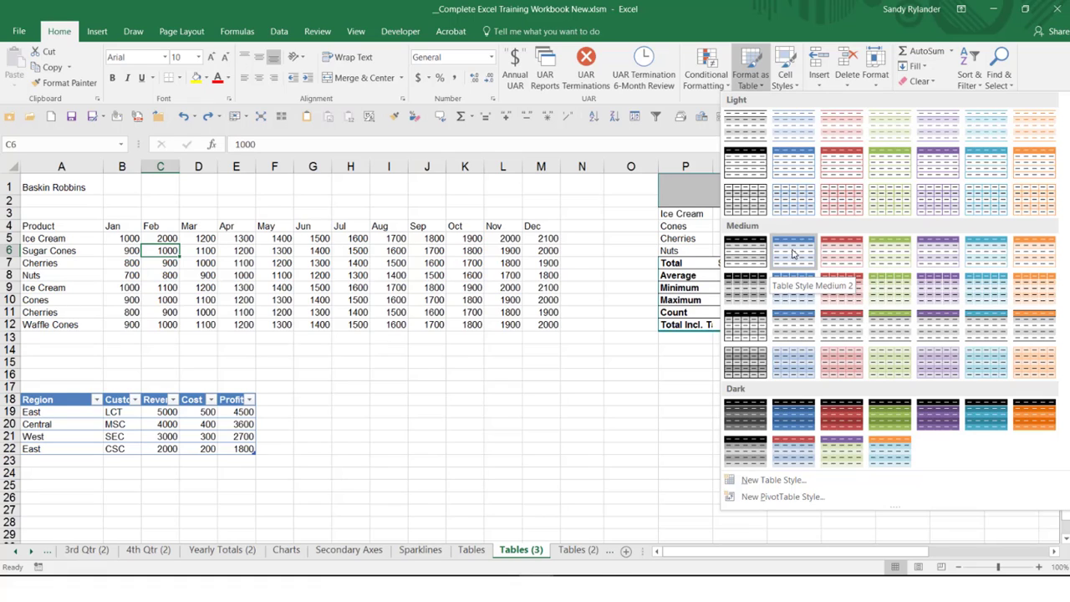
{"action": "left_click", "coordinate": [799, 165]}
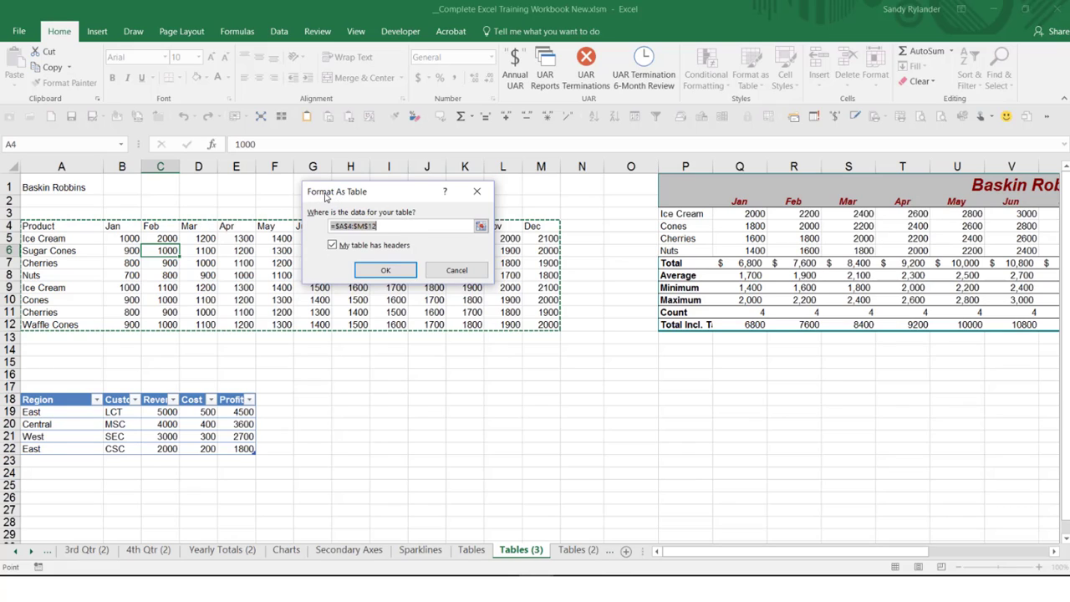
{"action": "left_click", "coordinate": [381, 272]}
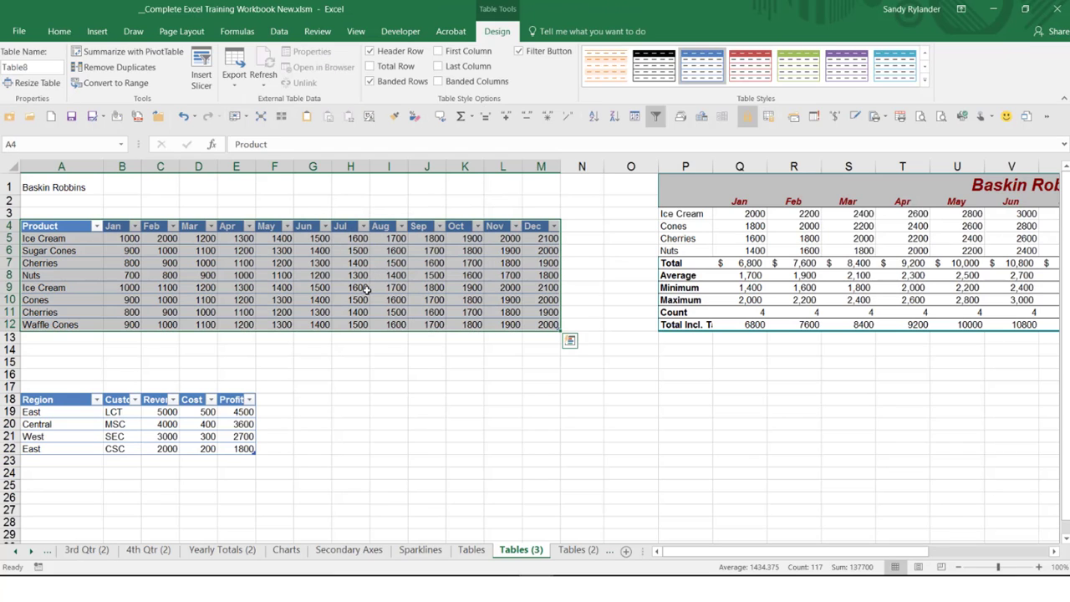
{"action": "left_click", "coordinate": [365, 289]}
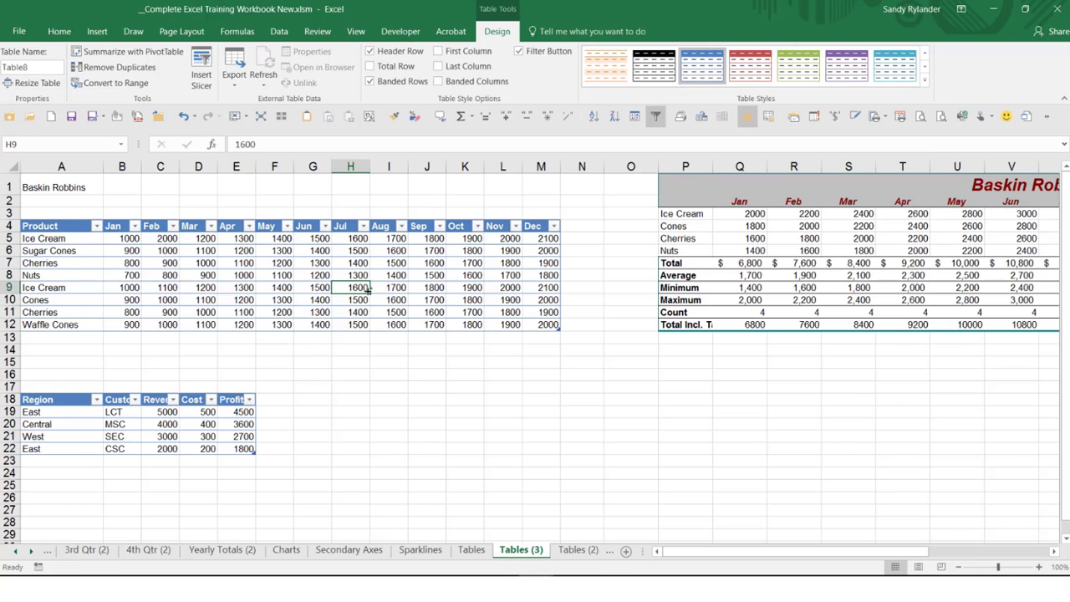
- Undo the table formatting and the filter changes until the monthly product data is a plain, unfiltered range
{"action": "key", "text": "ctrl+z"}
{"action": "key", "text": "ctrl+z"}
{"action": "key", "text": "ctrl+z"}
{"action": "key", "text": "ctrl+z"}
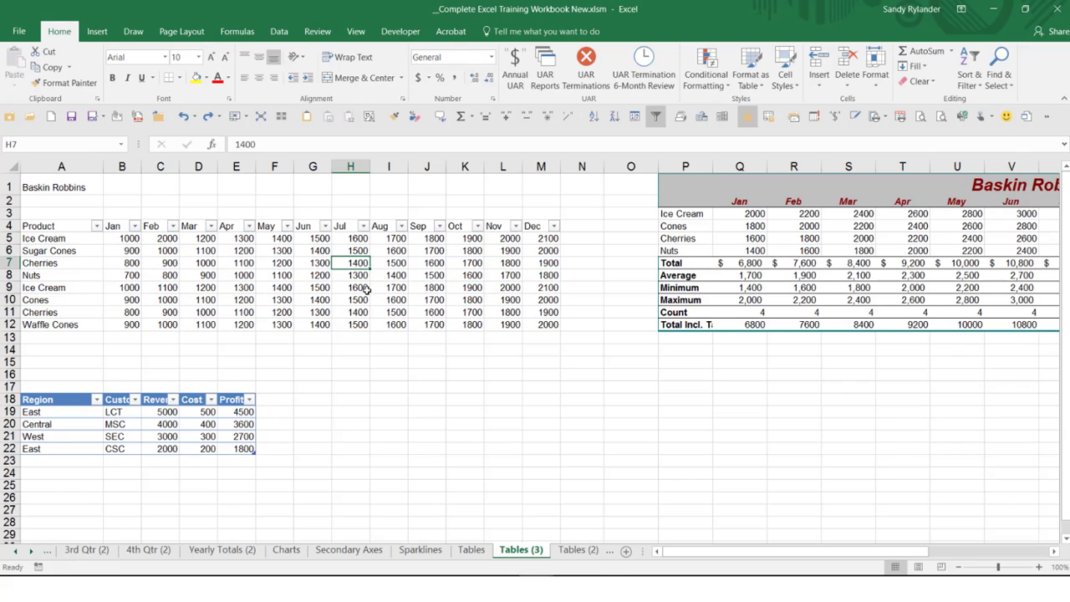
{"action": "key", "text": "ctrl+z"}
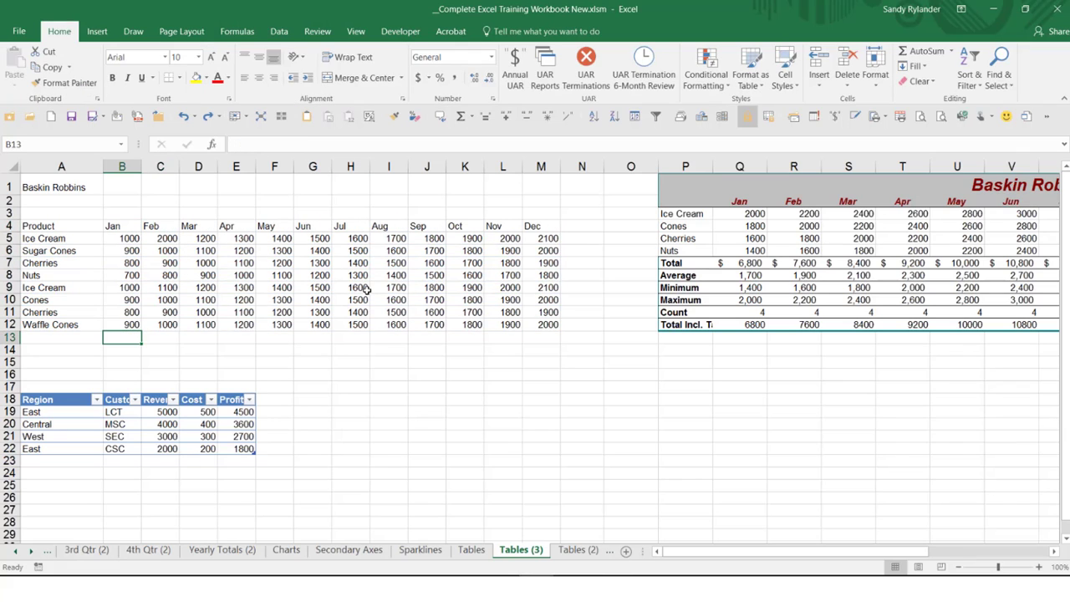
- Create a table with headers from the monthly product data in A4:M12
{"action": "left_click", "coordinate": [159, 286]}
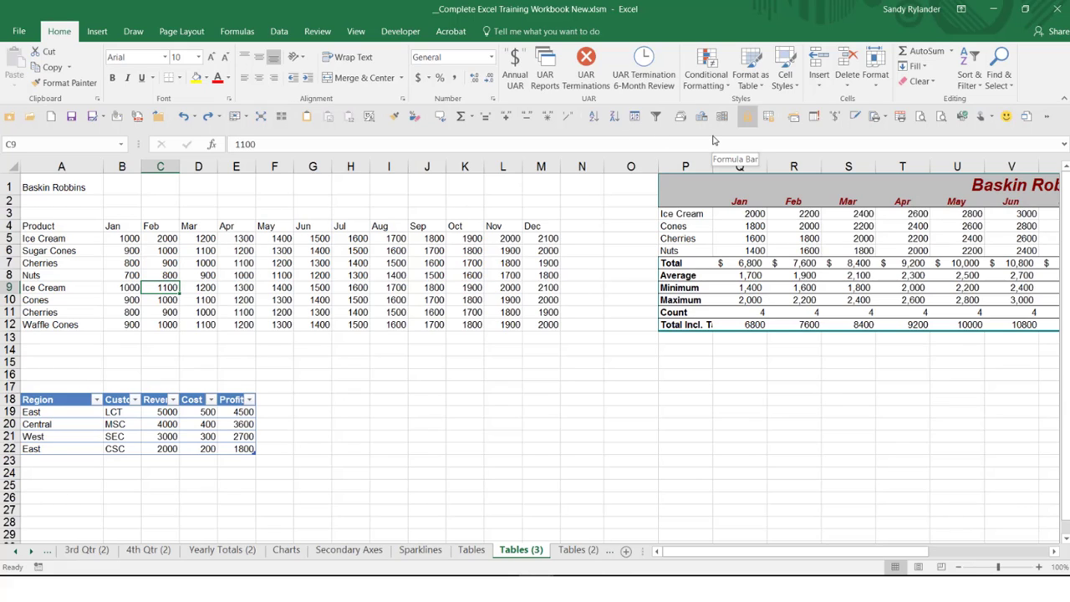
{"action": "left_click", "coordinate": [98, 32]}
{"action": "left_click", "coordinate": [114, 66]}
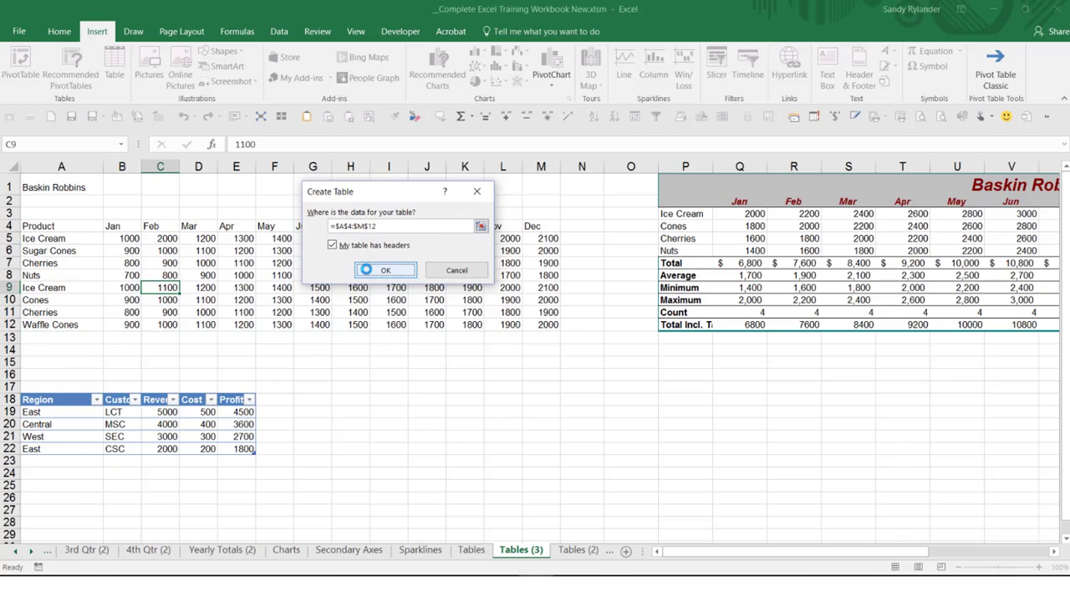
{"action": "left_click", "coordinate": [366, 270]}
{"action": "left_click", "coordinate": [230, 265]}
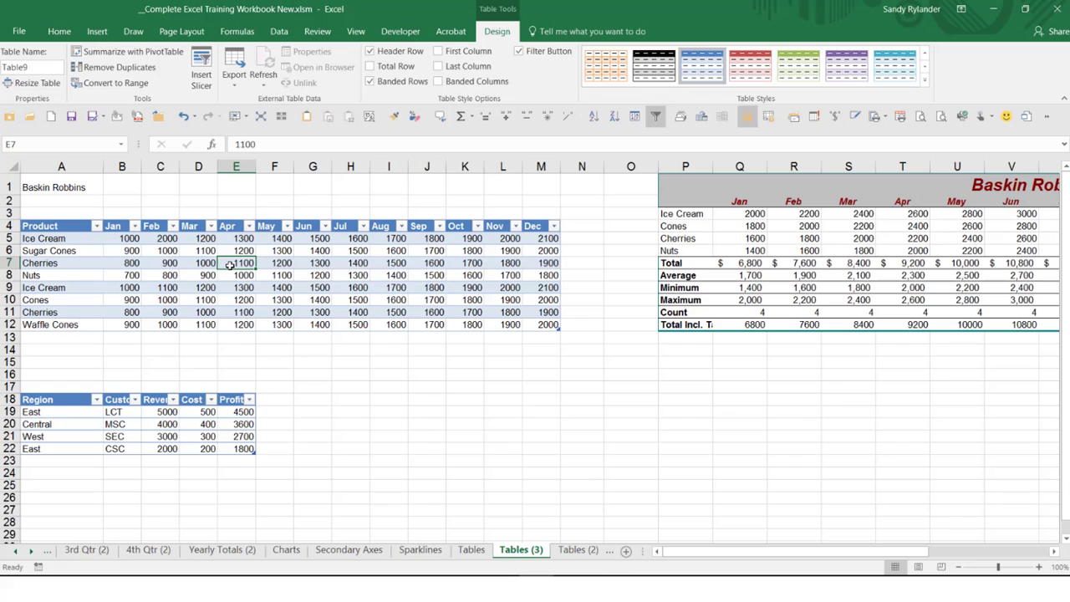
- Filter the table's Product column to show only Ice Cream, and undo that filter
{"action": "left_click", "coordinate": [97, 226]}
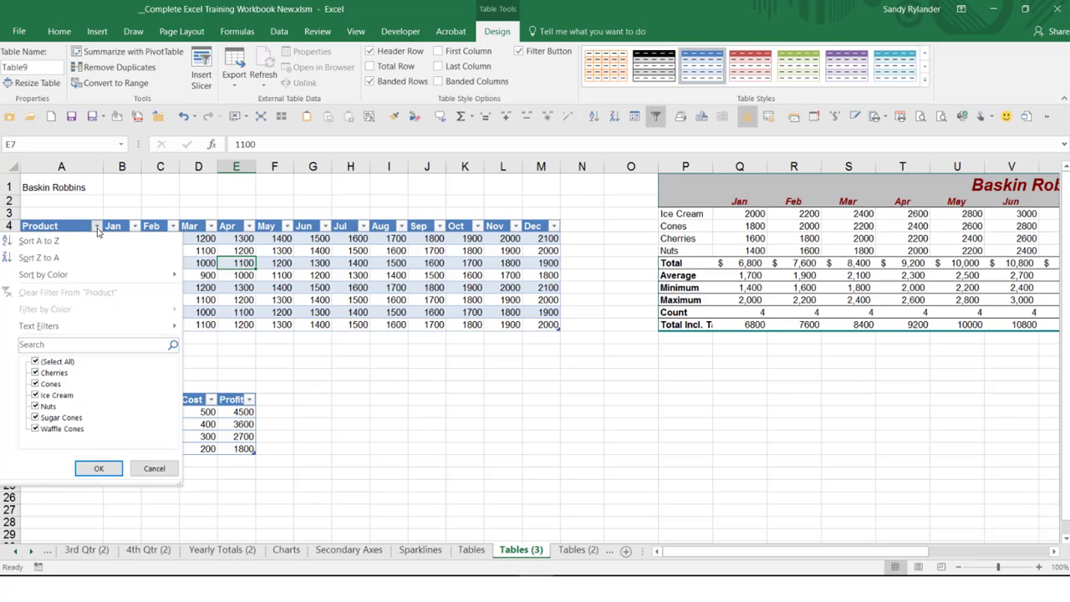
{"action": "left_click", "coordinate": [35, 362]}
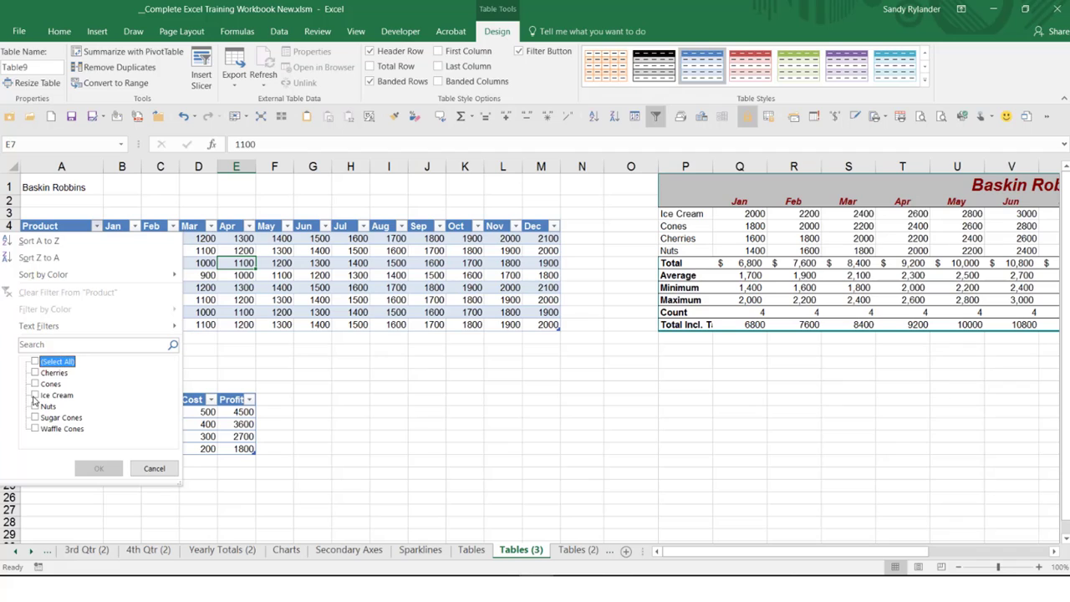
{"action": "left_click", "coordinate": [35, 395]}
{"action": "left_click", "coordinate": [89, 472]}
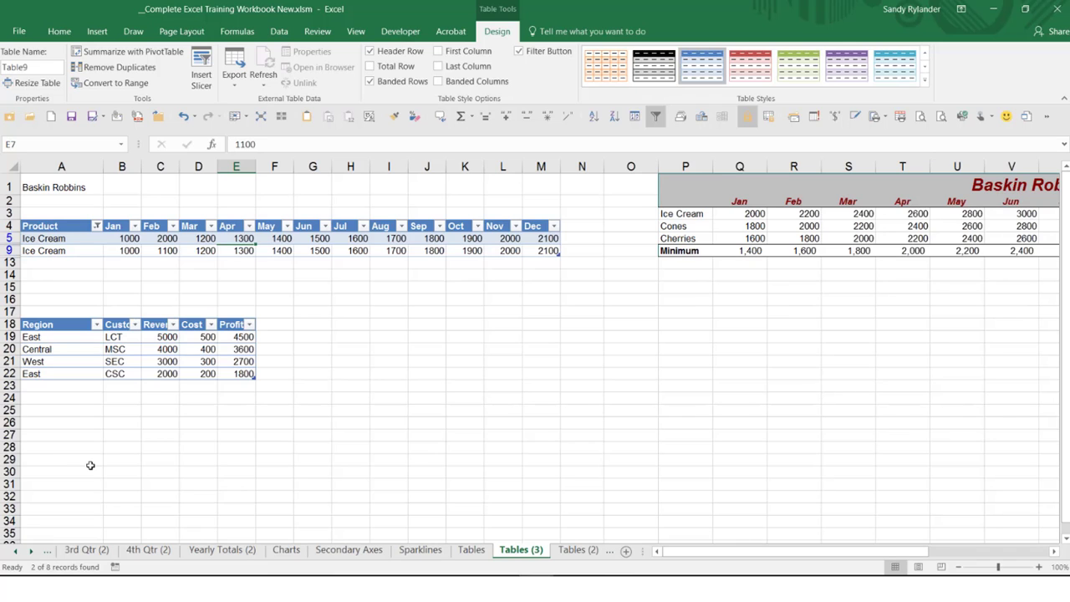
{"action": "key", "text": "ctrl+z"}
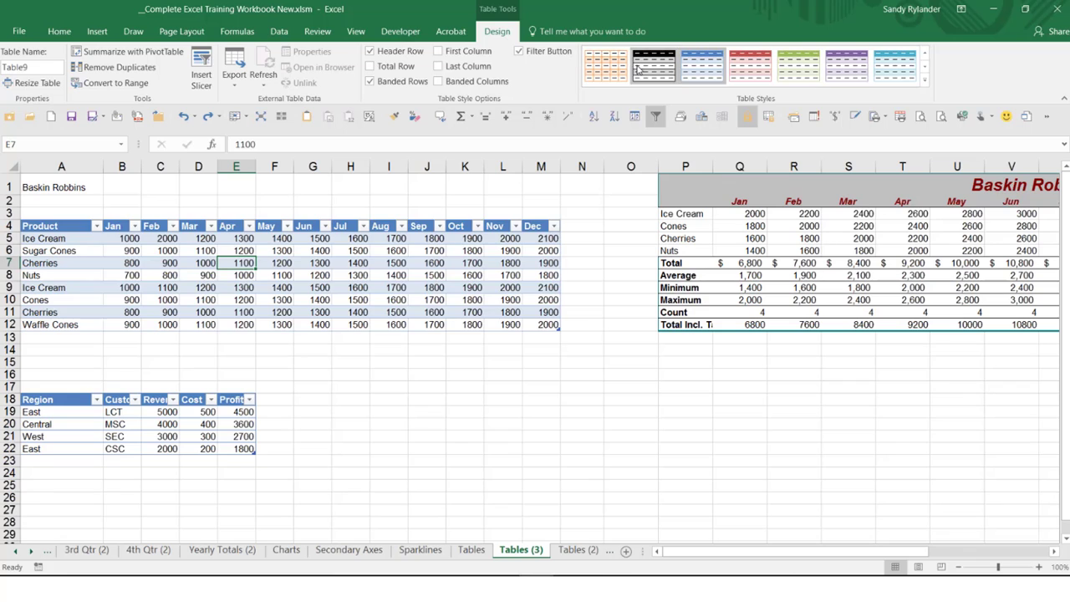
- Preview other table styles on the monthly product table, such as Table Style Medium 15, without applying a different one
{"action": "left_click", "coordinate": [706, 75]}
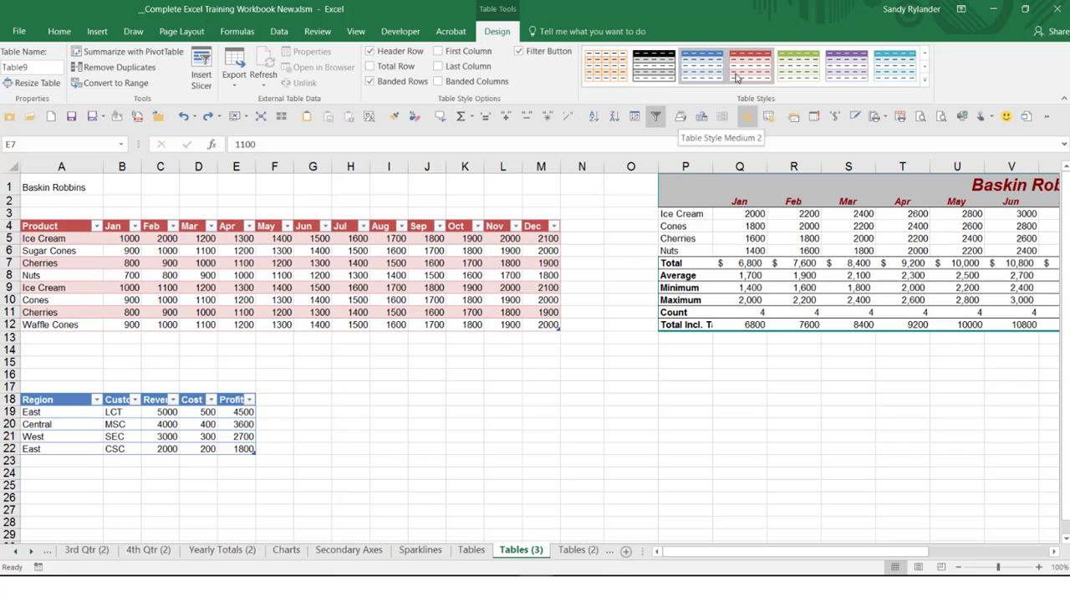
{"action": "left_click", "coordinate": [925, 82]}
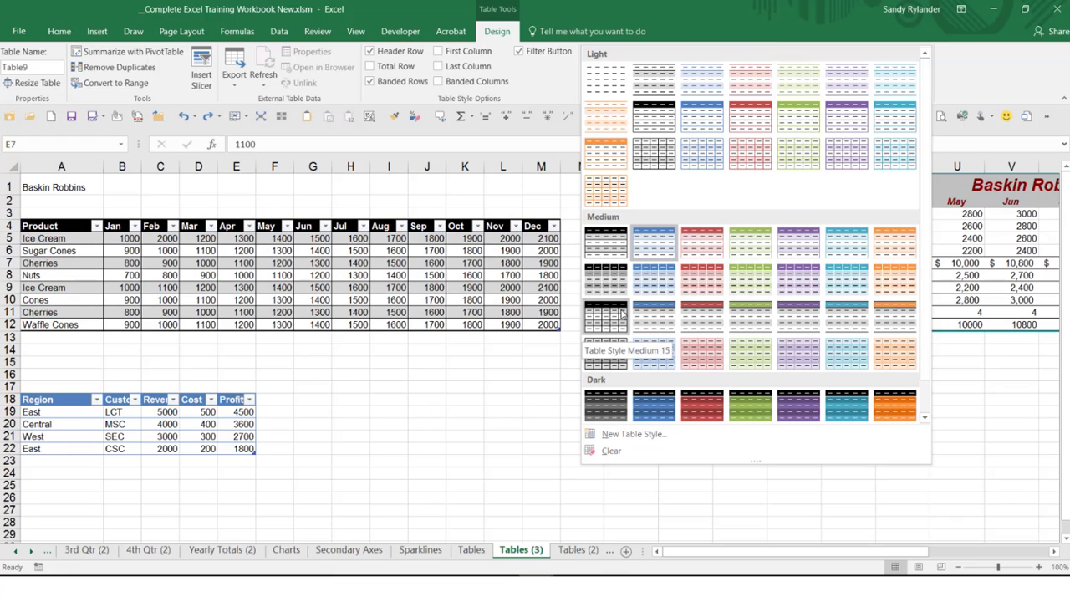
{"action": "left_click", "coordinate": [482, 361]}
{"action": "left_click", "coordinate": [473, 271]}
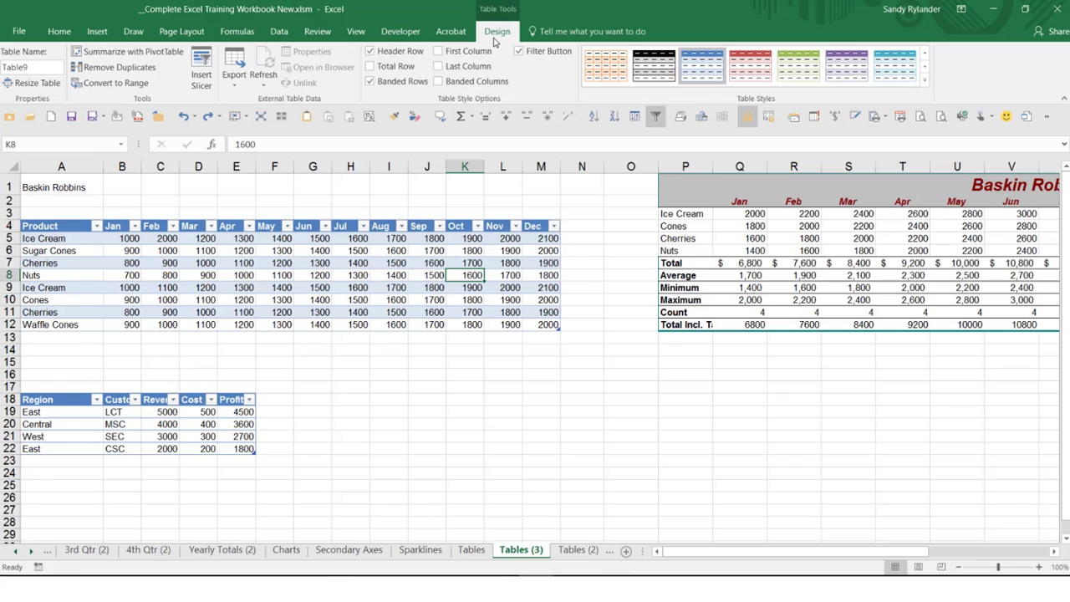
- Compare the available table design options with a cell outside and inside the monthly table selected, and examine the table's name
{"action": "left_click", "coordinate": [605, 223]}
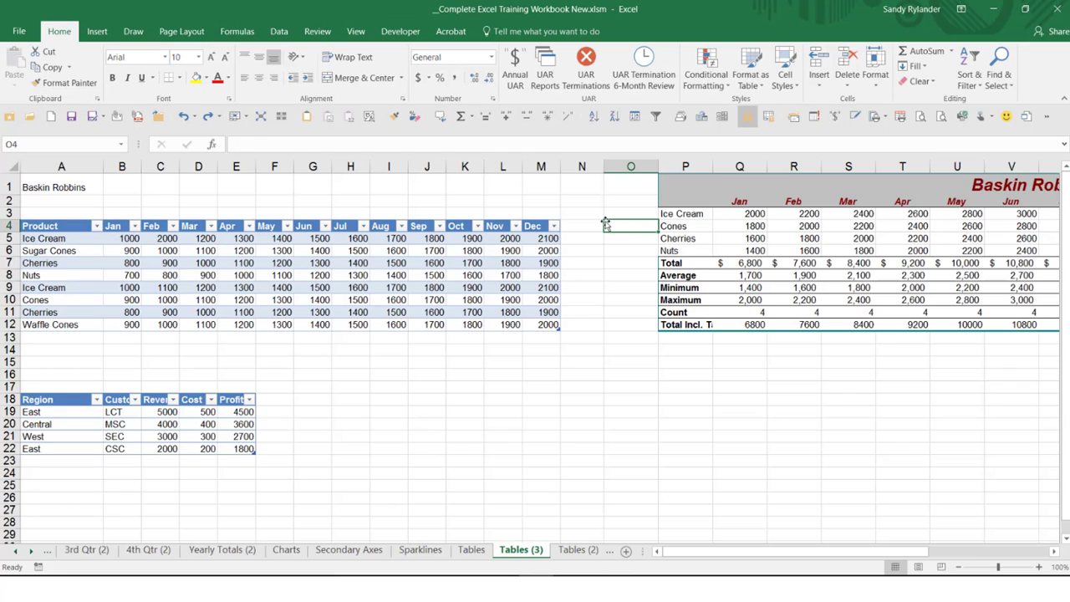
{"action": "left_click", "coordinate": [395, 262]}
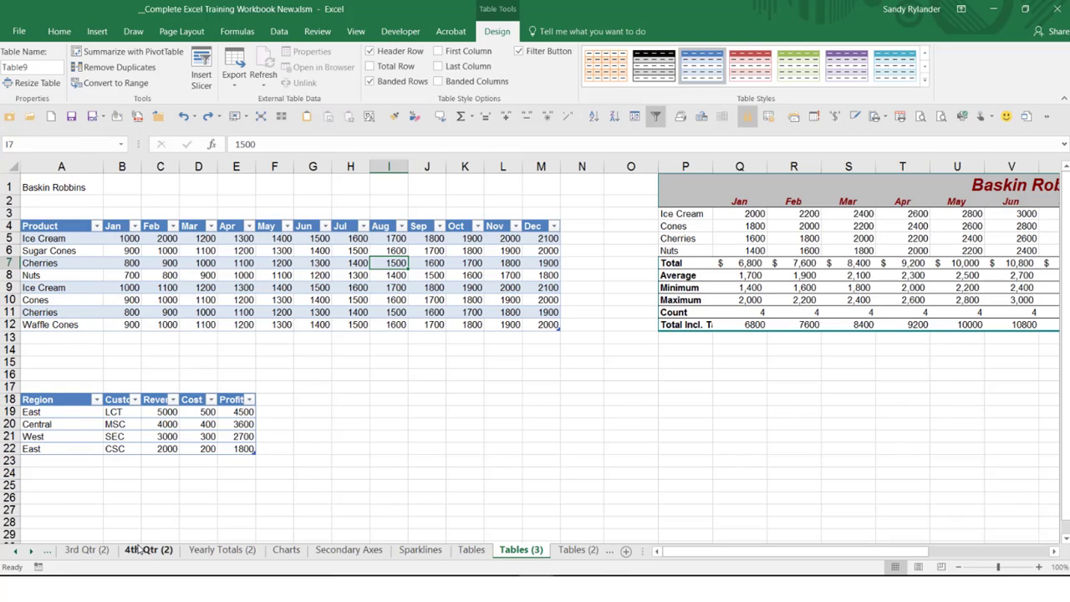
{"action": "left_click", "coordinate": [35, 70]}
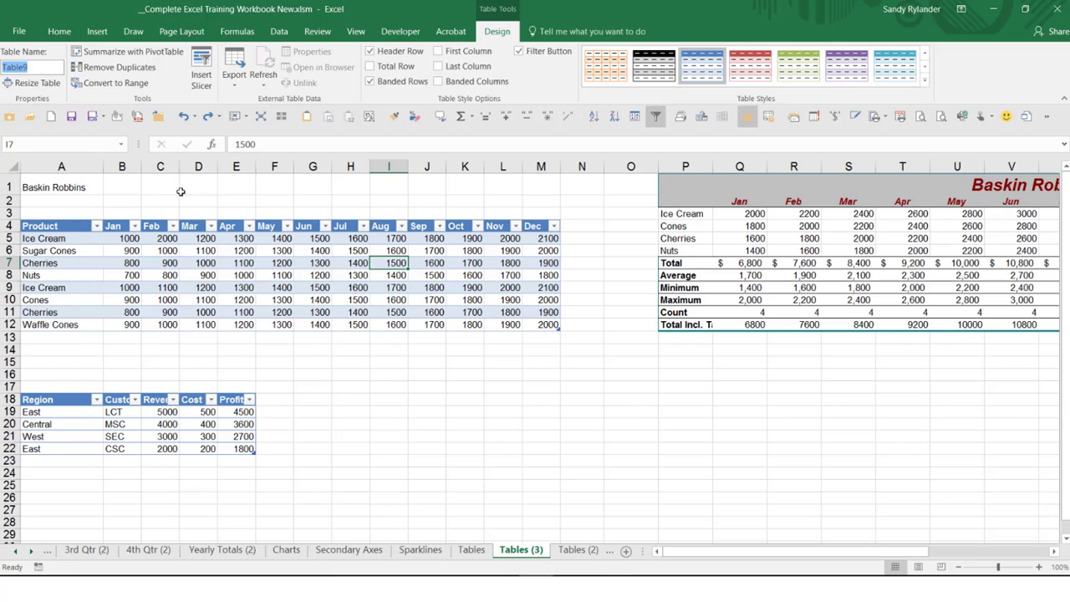
{"action": "left_click", "coordinate": [193, 298]}
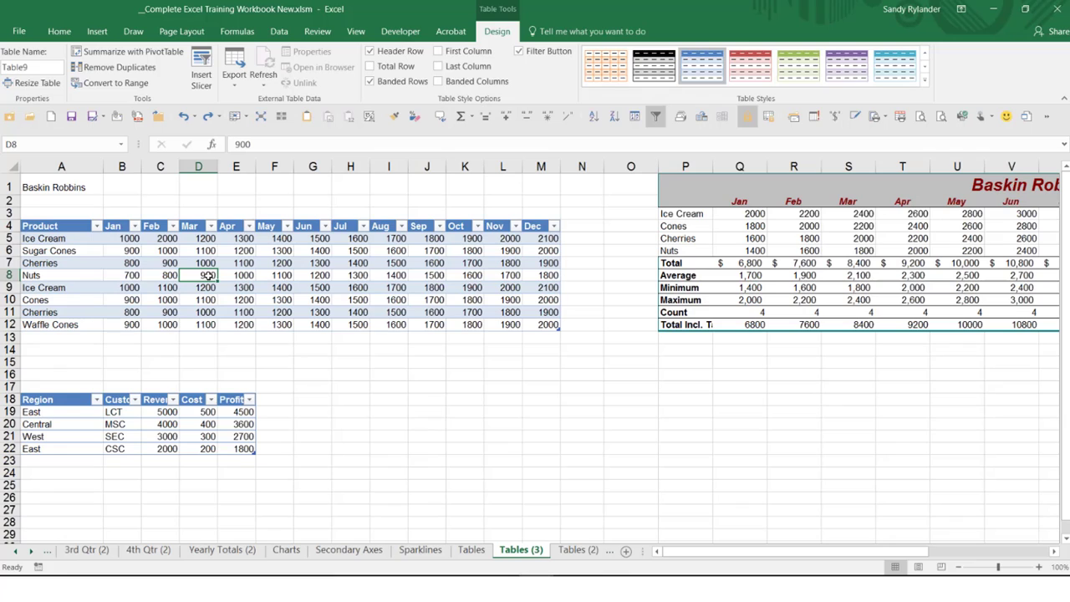
- Total the Jan to Nov columns in B13:L13 with AutoSum, and undo those totals
{"action": "left_click", "coordinate": [63, 344]}
{"action": "left_click", "coordinate": [62, 337]}
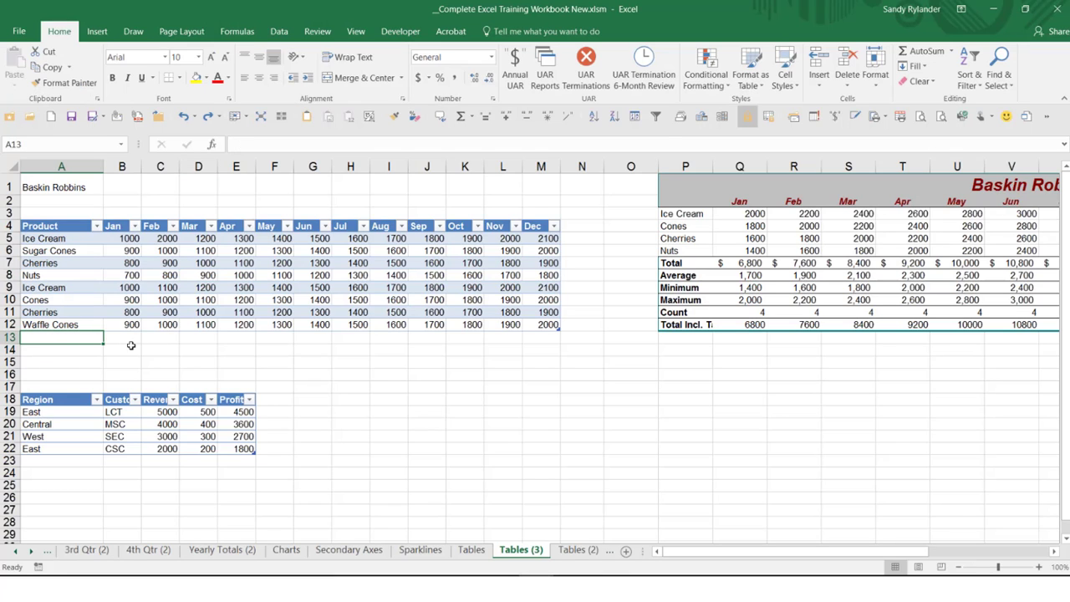
{"action": "left_click_drag", "start_coordinate": [117, 339], "coordinate": [498, 337]}
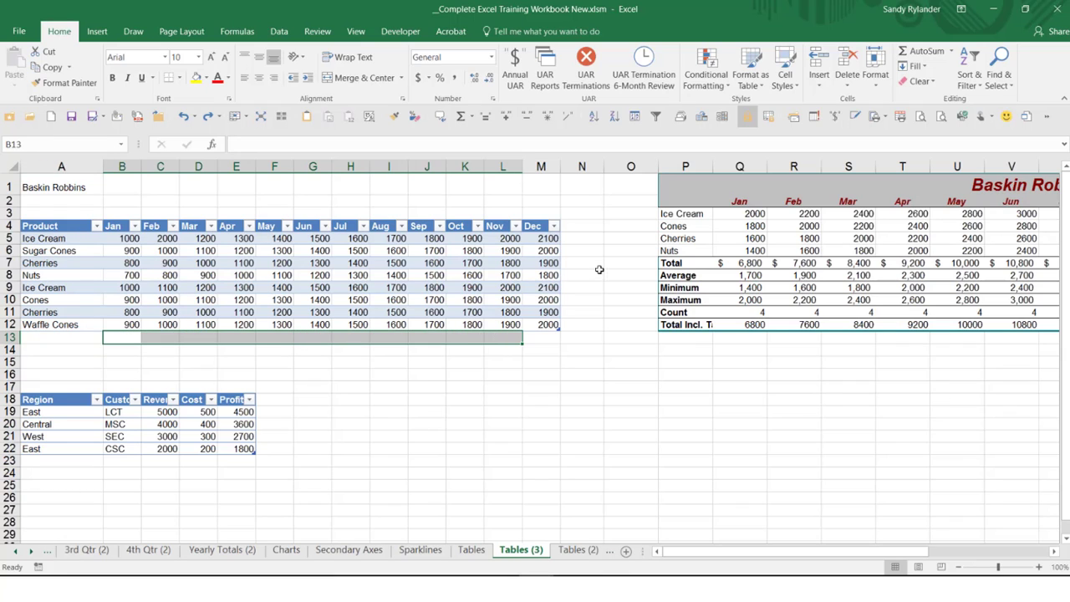
{"action": "left_click", "coordinate": [919, 52]}
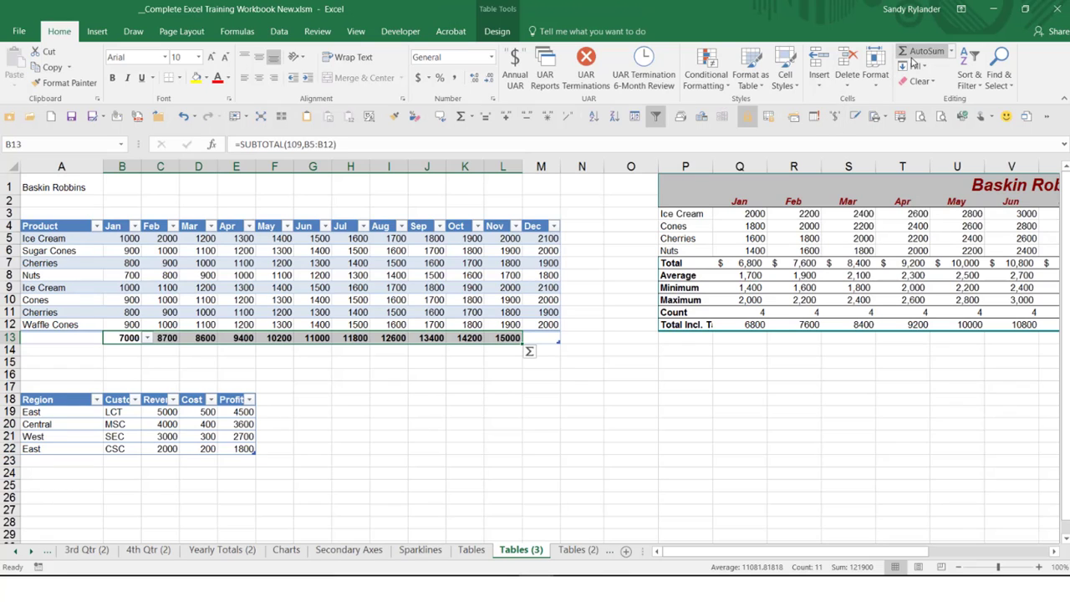
{"action": "key", "text": "ctrl+z"}
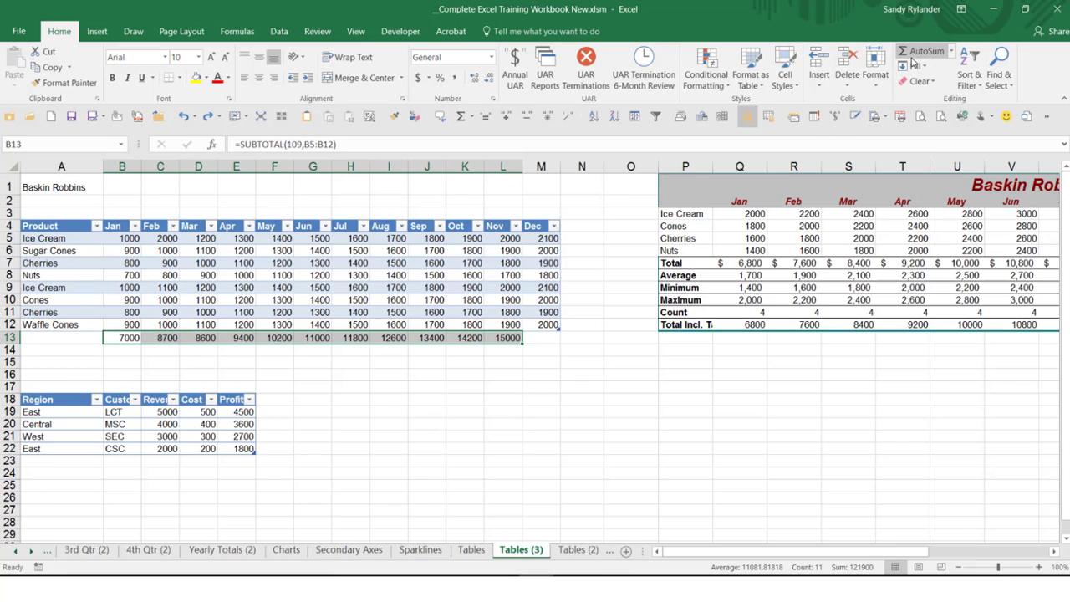
{"action": "key", "text": "ctrl+z"}
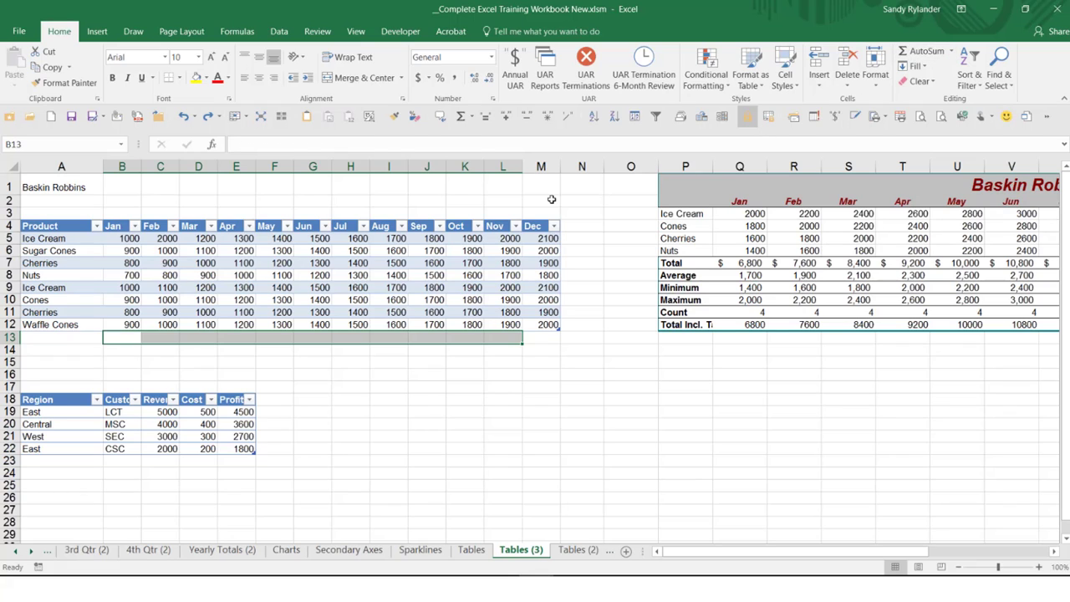
{"action": "left_click", "coordinate": [176, 274]}
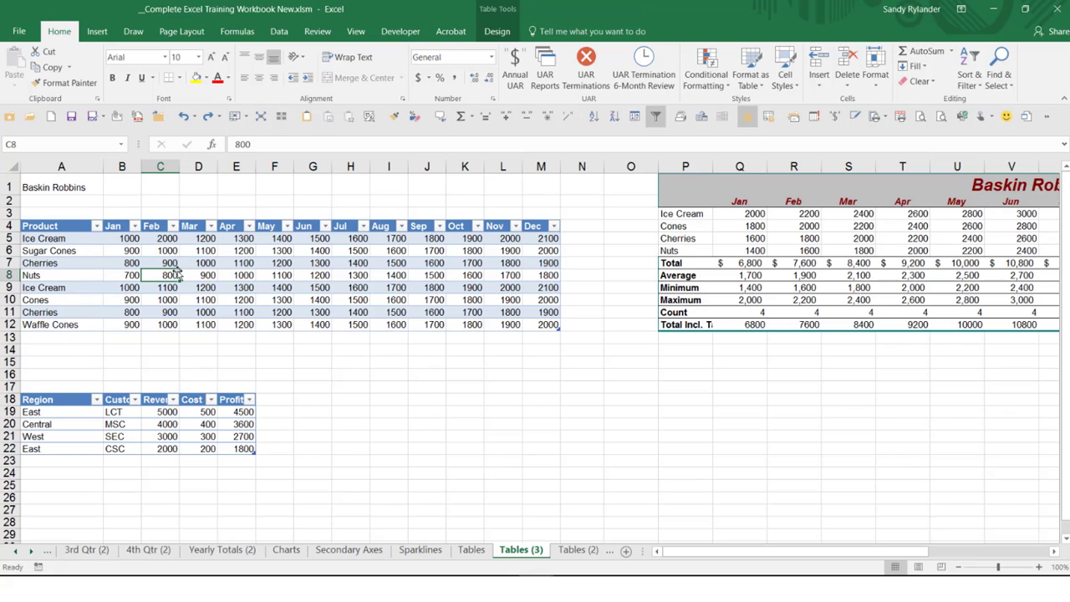
- Turn on the monthly product table's Total Row and examine the formula behind the Dec total in M13
{"action": "left_click", "coordinate": [498, 31]}
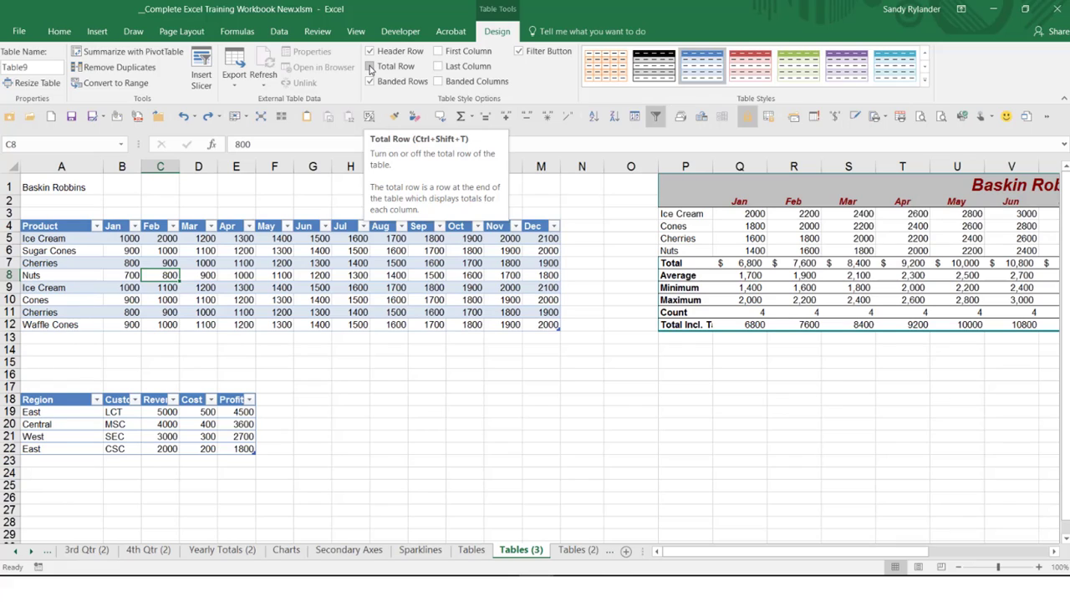
{"action": "left_click", "coordinate": [370, 68]}
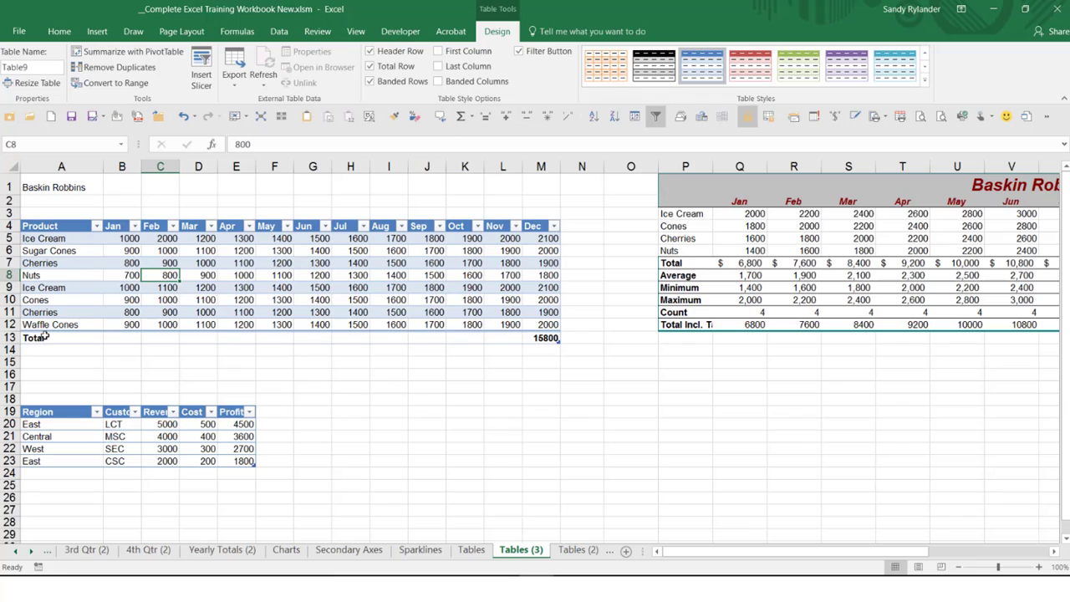
{"action": "left_click", "coordinate": [536, 338]}
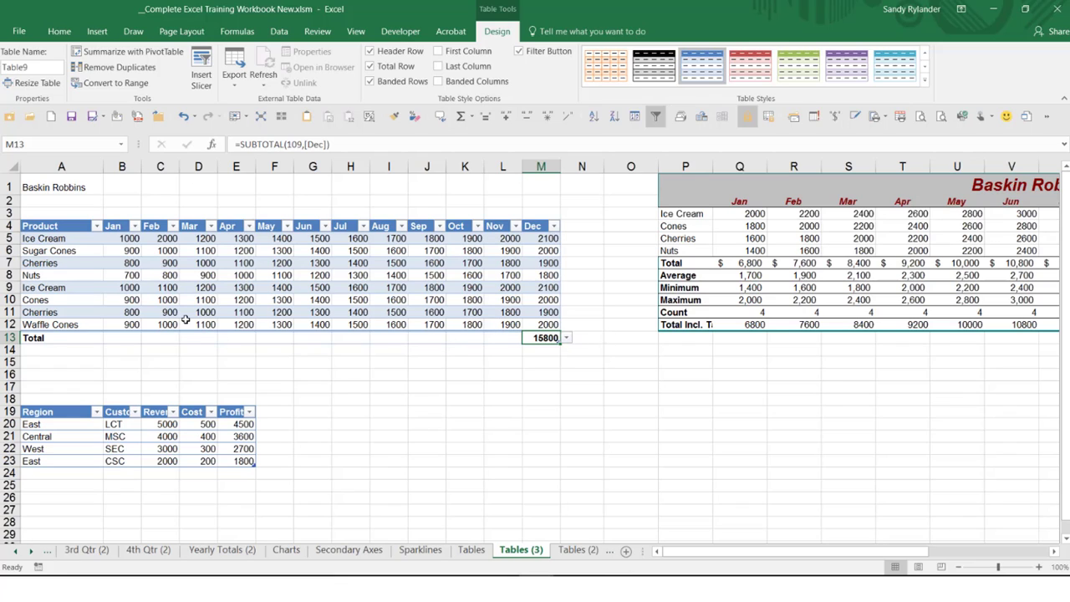
- Set the Total Row function for the Jan column in B13 to Sum
{"action": "left_click", "coordinate": [122, 338]}
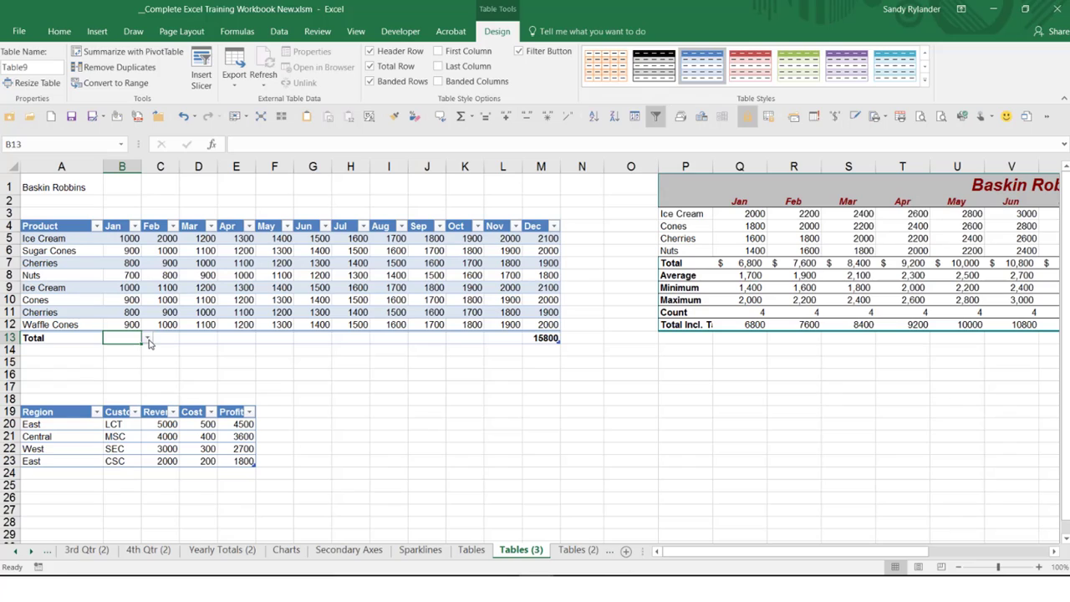
{"action": "left_click", "coordinate": [168, 338]}
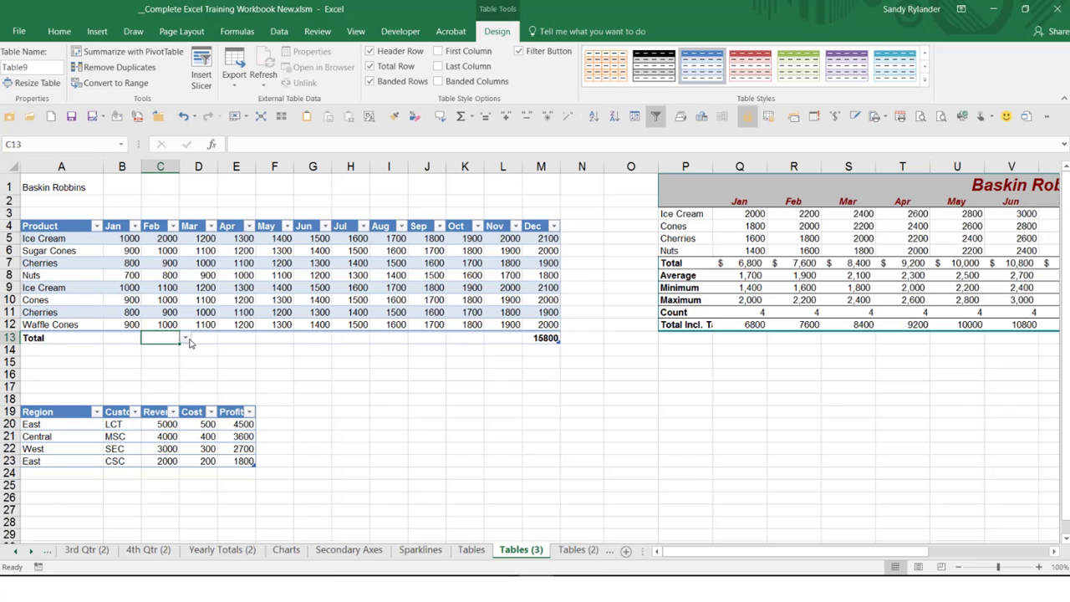
{"action": "left_click", "coordinate": [129, 338]}
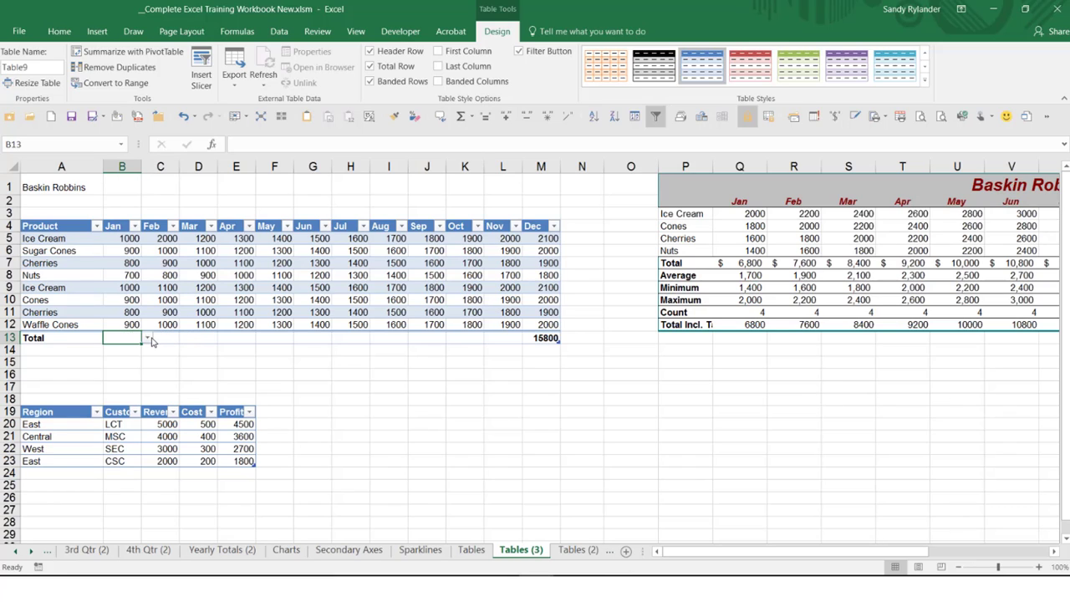
{"action": "left_click", "coordinate": [148, 339]}
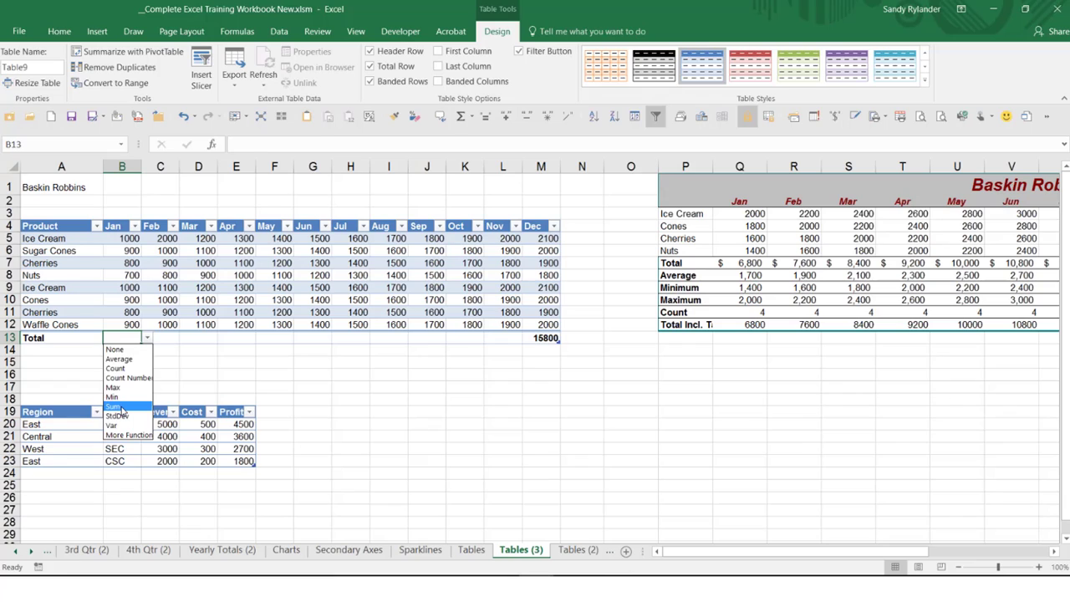
{"action": "left_click", "coordinate": [121, 407]}
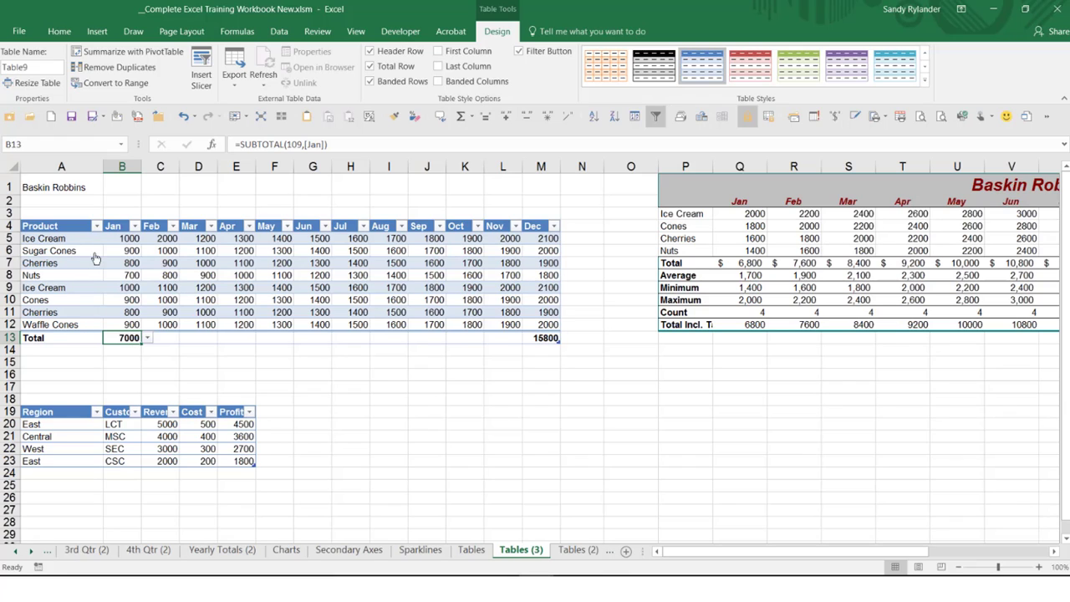
- Filter the table's Product column to show only Ice Cream with the Total Row turned on
{"action": "left_click", "coordinate": [96, 227]}
{"action": "left_click", "coordinate": [36, 361]}
{"action": "left_click", "coordinate": [35, 395]}
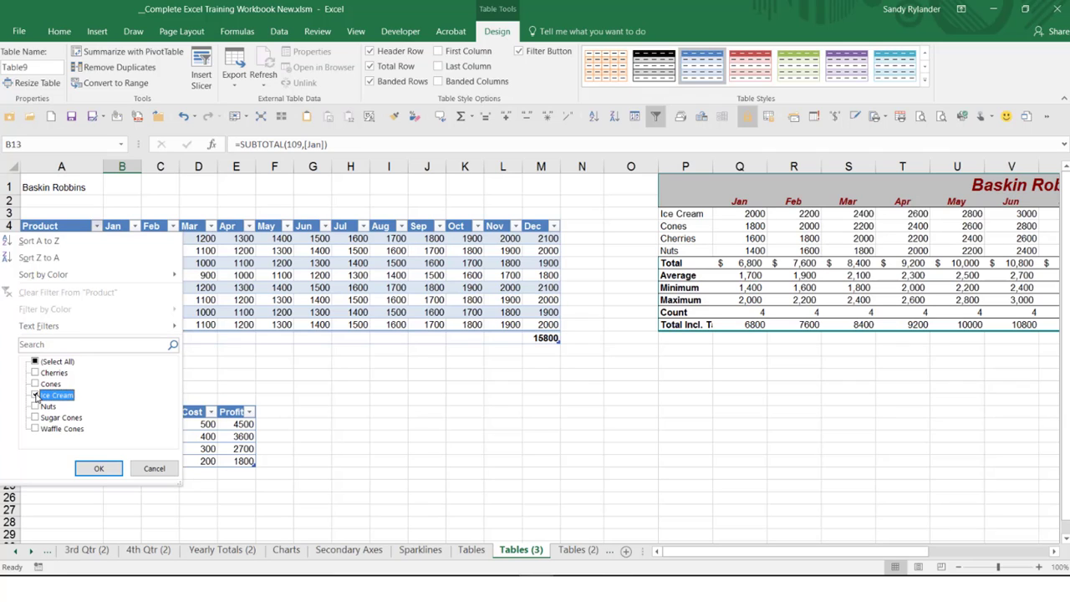
{"action": "left_click", "coordinate": [99, 468]}
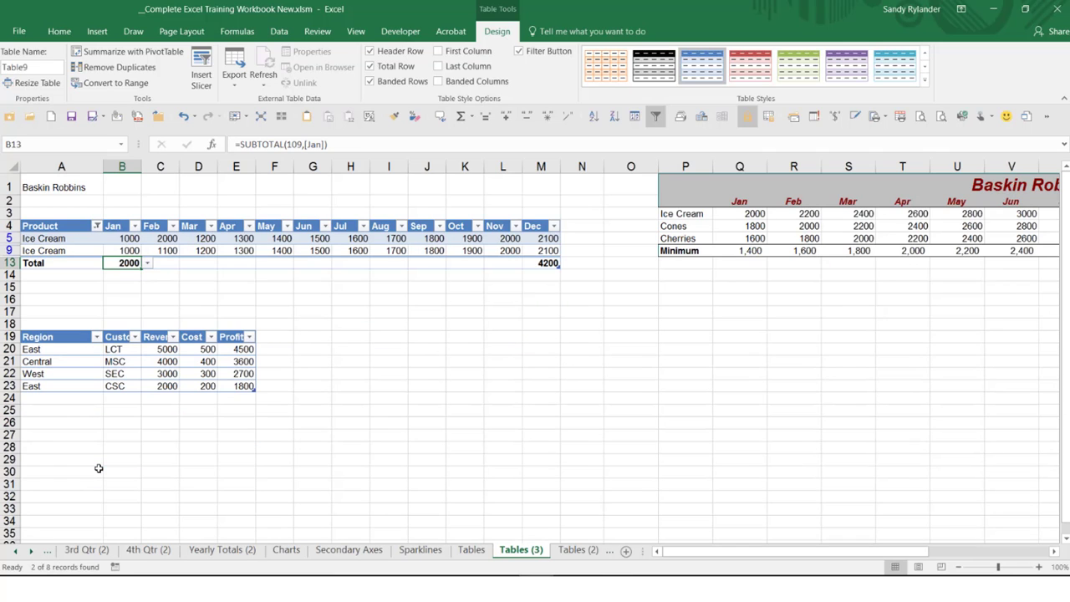
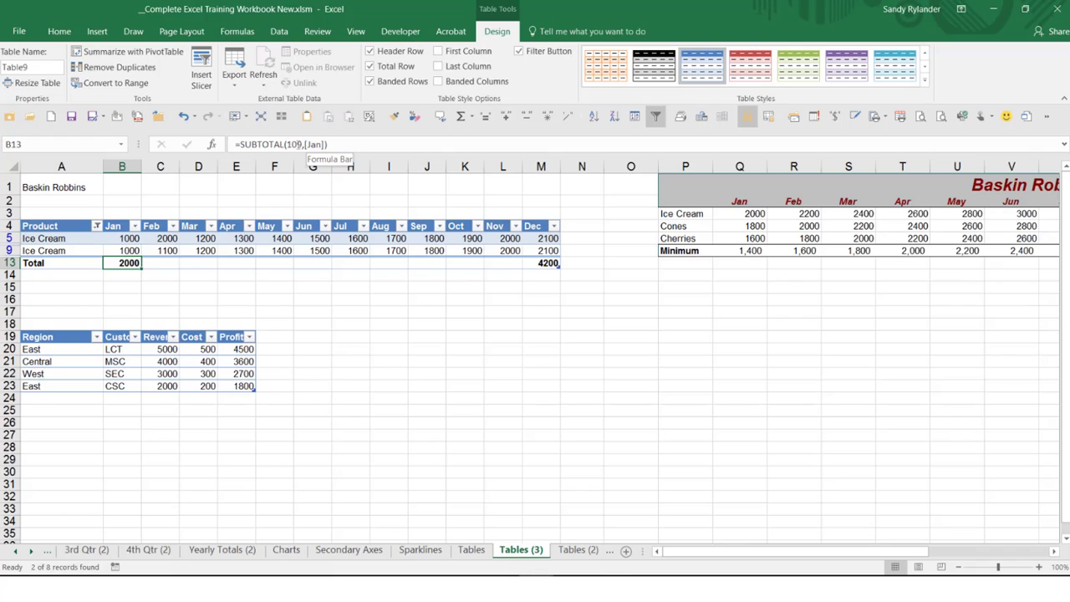
- Start a SUBTOTAL formula in B16 to examine its function numbers from 1 through the 100 series, and cancel the entry
{"action": "left_click", "coordinate": [119, 300]}
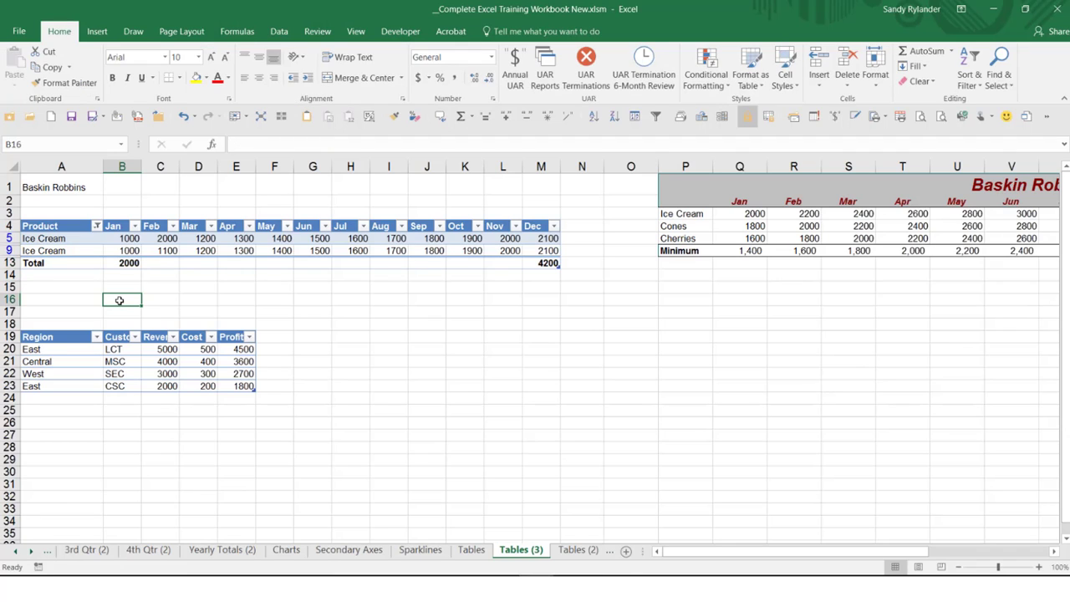
{"action": "type", "text": "="}
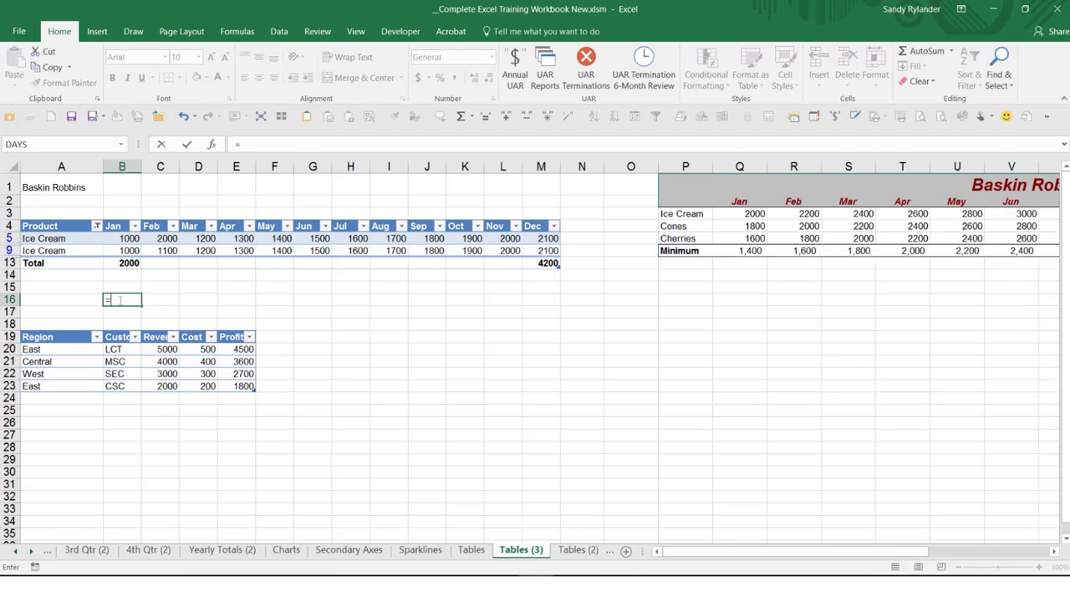
{"action": "type", "text": "sub"}
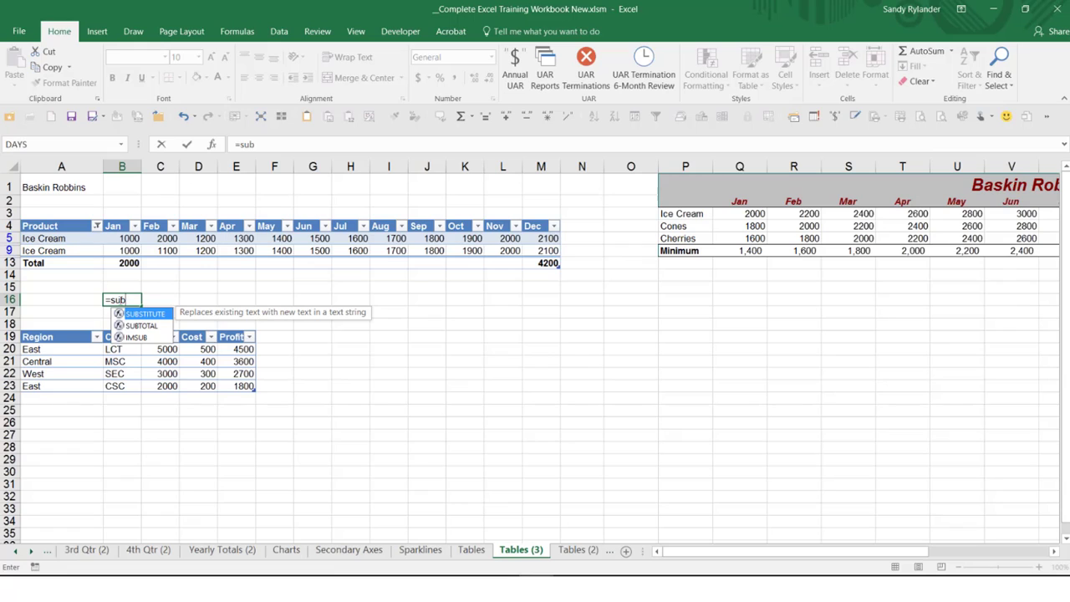
{"action": "left_click", "coordinate": [138, 327]}
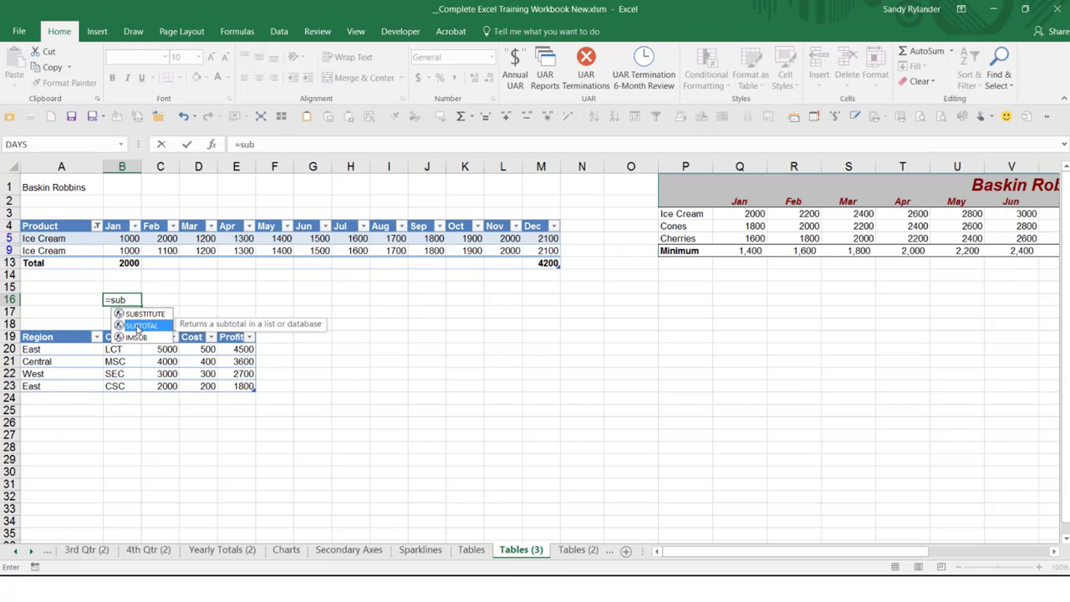
{"action": "double_click", "coordinate": [138, 325]}
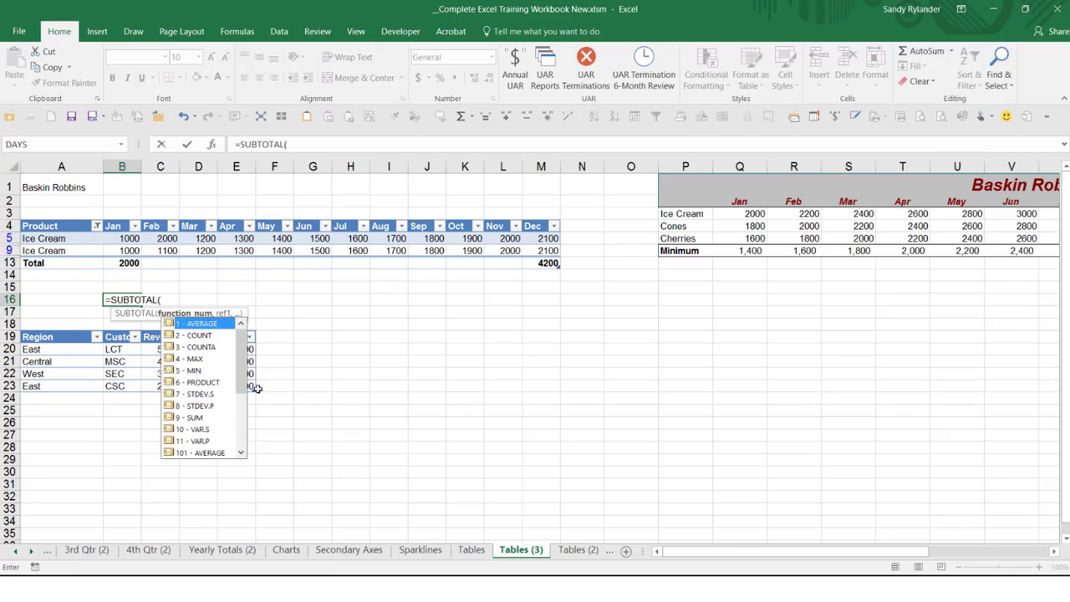
{"action": "left_click_drag", "start_coordinate": [243, 382], "coordinate": [235, 435]}
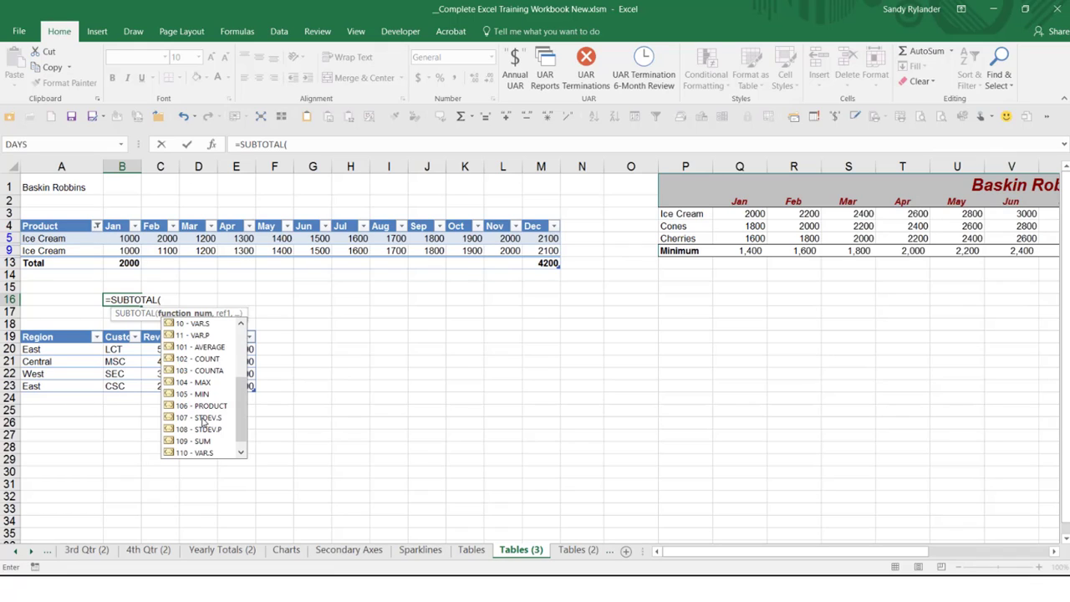
{"action": "key", "text": "Escape"}
{"action": "key", "text": "Escape"}
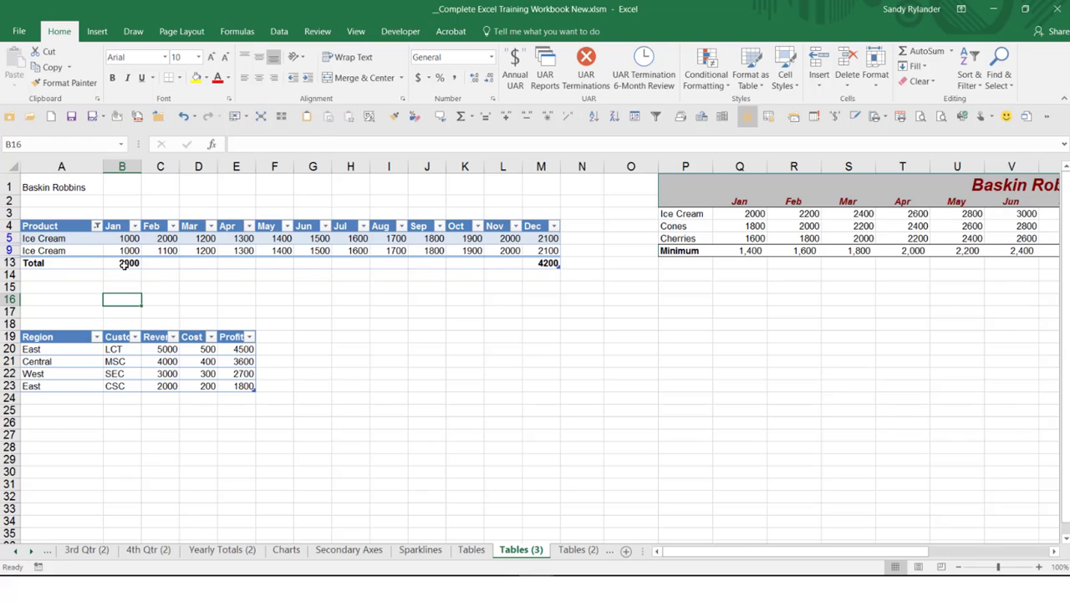
- Review the Jan total's SUBTOTAL formula in B13, and show all products again in the Product column filter
{"action": "left_click", "coordinate": [125, 263]}
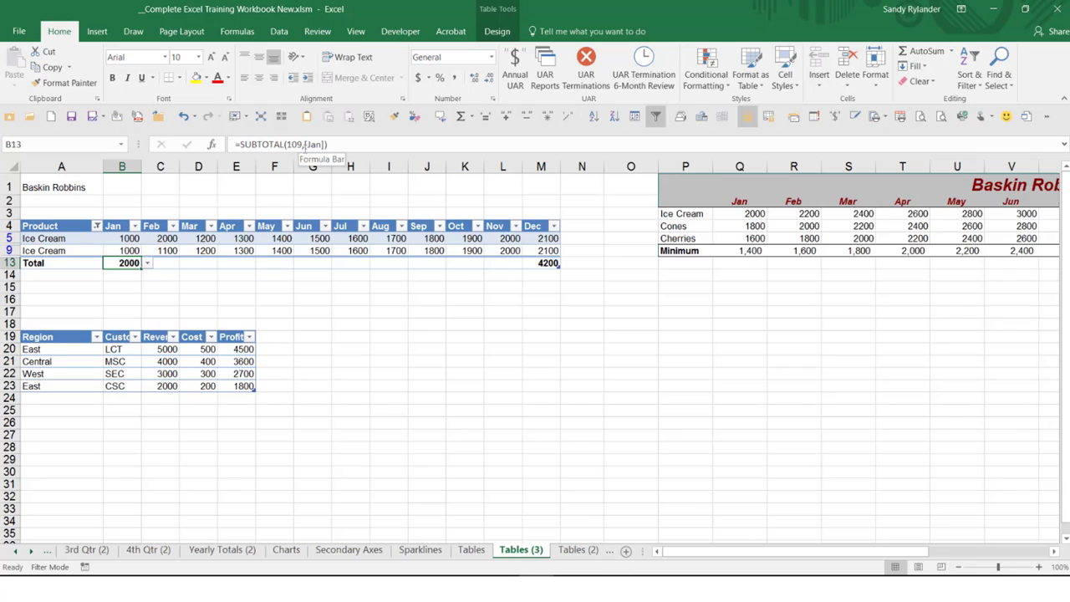
{"action": "left_click", "coordinate": [97, 228]}
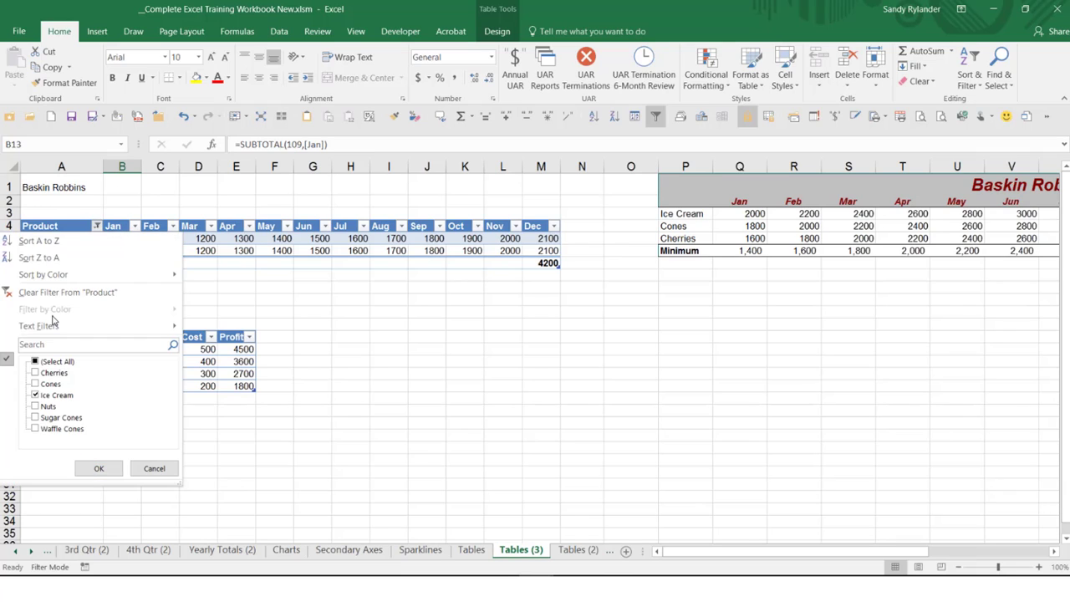
{"action": "left_click", "coordinate": [35, 362]}
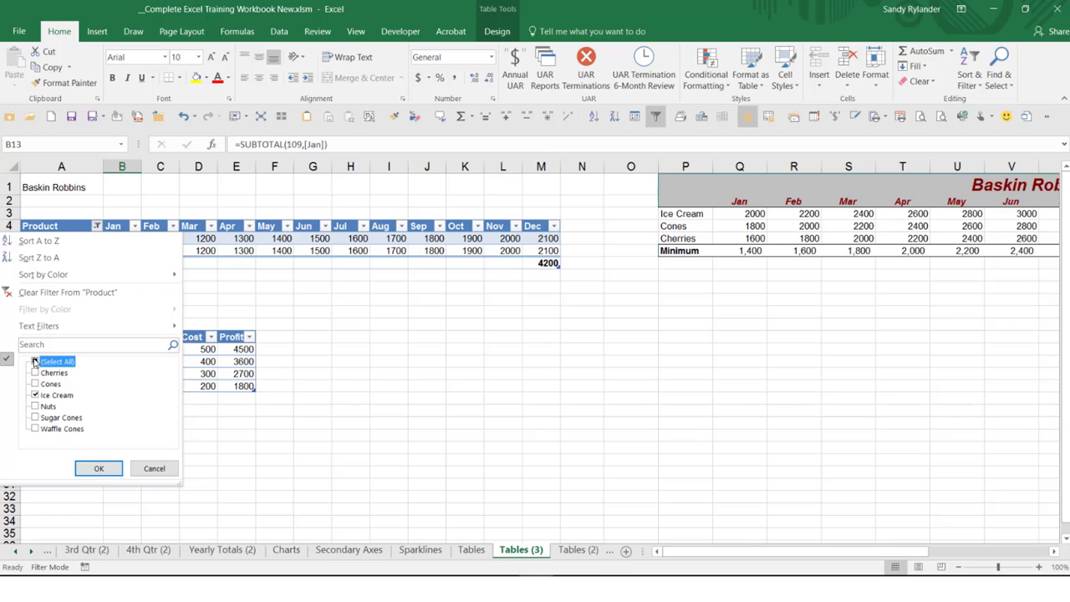
{"action": "left_click", "coordinate": [98, 468]}
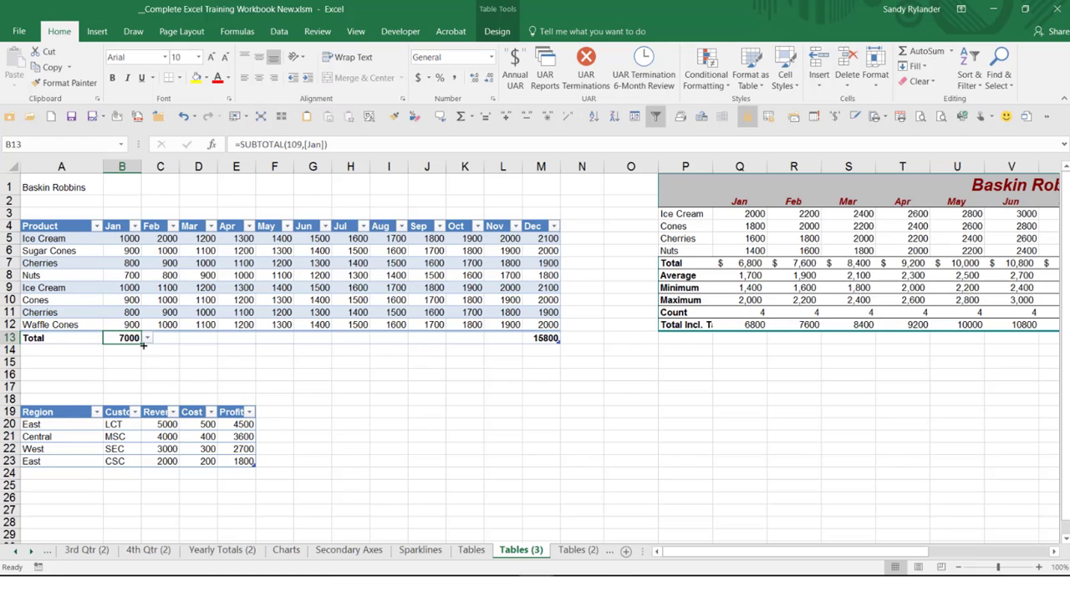
- Fill the Jan total formula from B13 across the Total Row through the Nov column in L13
{"action": "left_click_drag", "start_coordinate": [143, 345], "coordinate": [519, 338]}
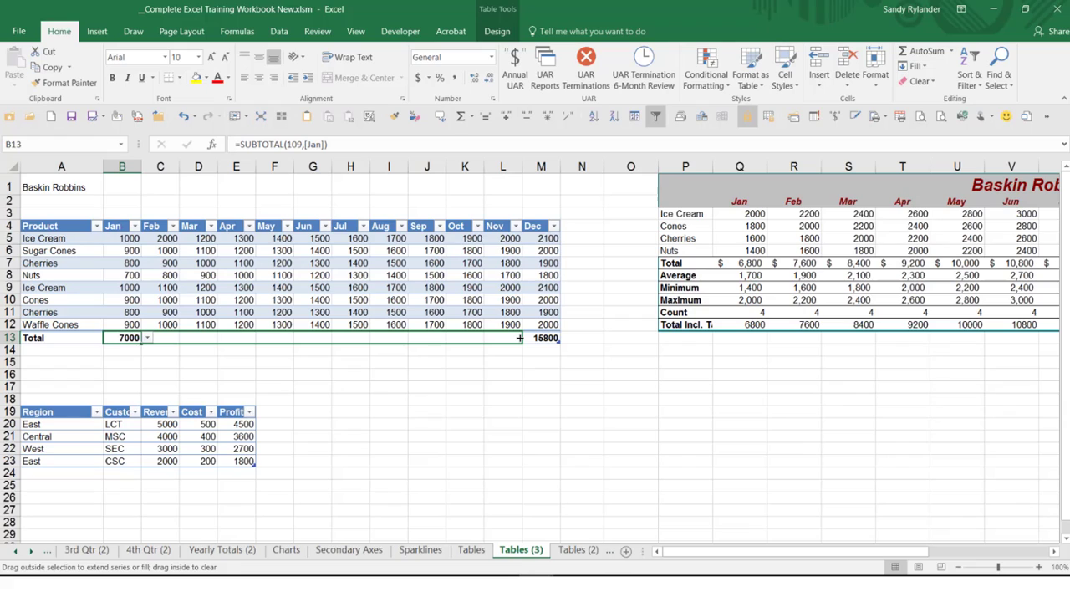
{"action": "left_click_drag", "start_coordinate": [519, 338], "coordinate": [521, 337]}
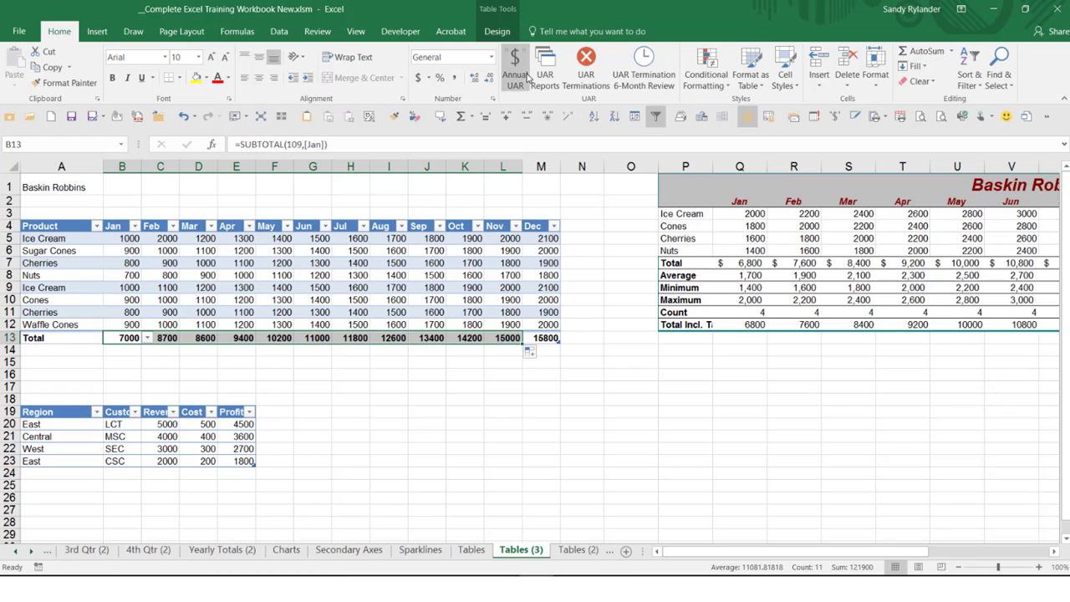
- Turn the monthly table's Total Row off and back on
{"action": "left_click", "coordinate": [497, 31]}
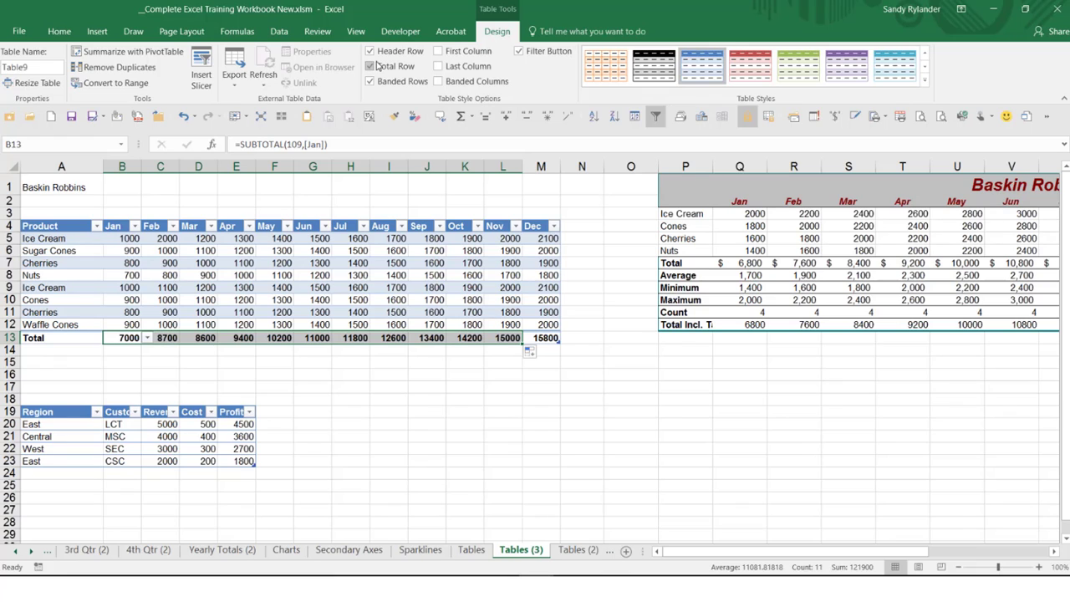
{"action": "left_click", "coordinate": [369, 67]}
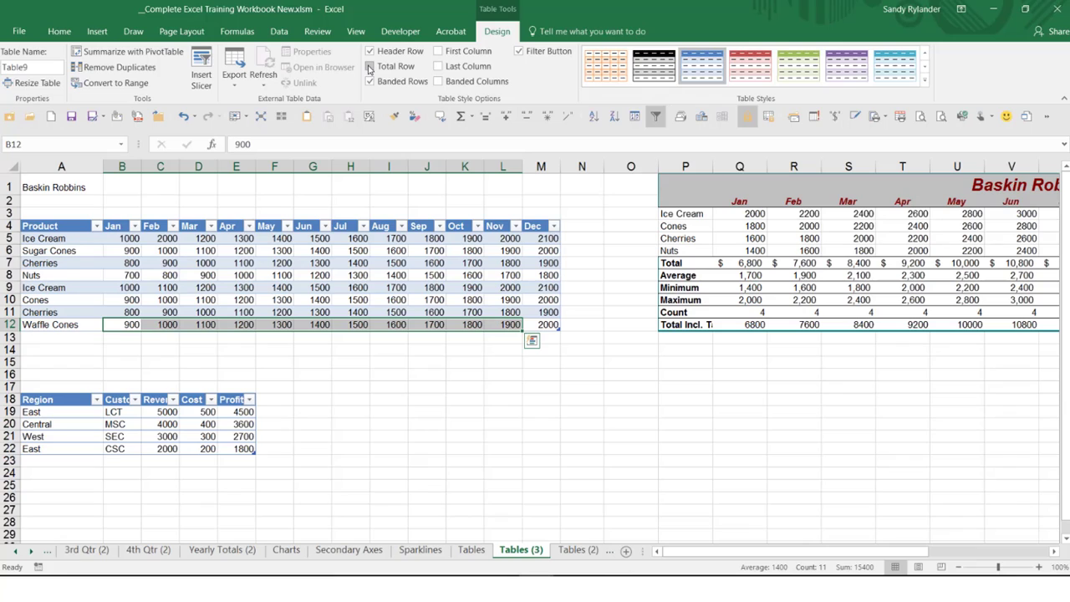
{"action": "left_click", "coordinate": [368, 67]}
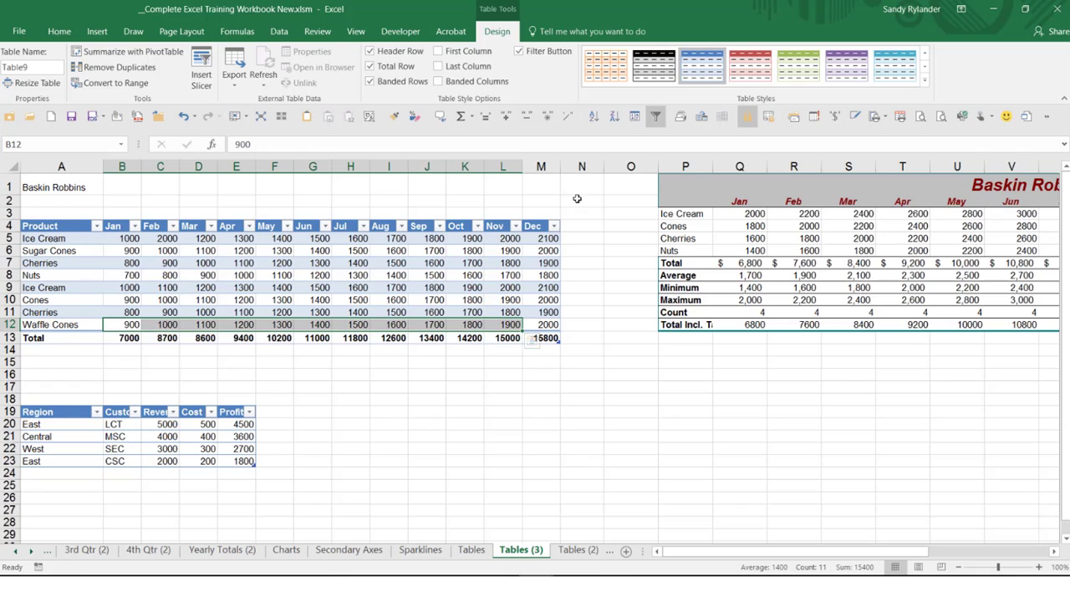
- Add a column headed Total in N4 beside Dec, and view the table AutoExpansion correction options without choosing one
{"action": "left_click", "coordinate": [569, 225]}
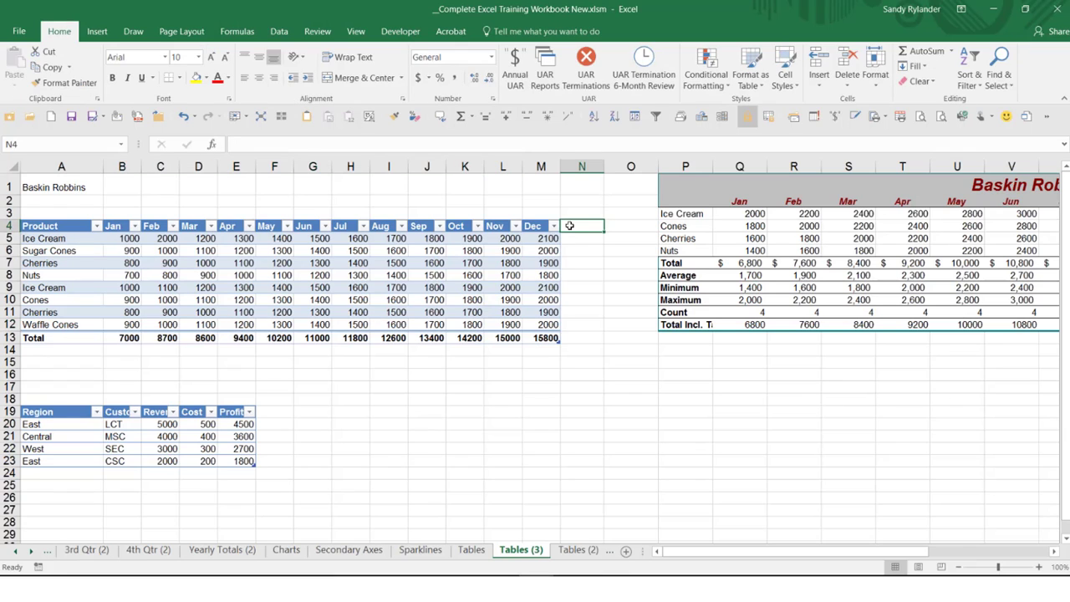
{"action": "type", "text": "Total"}
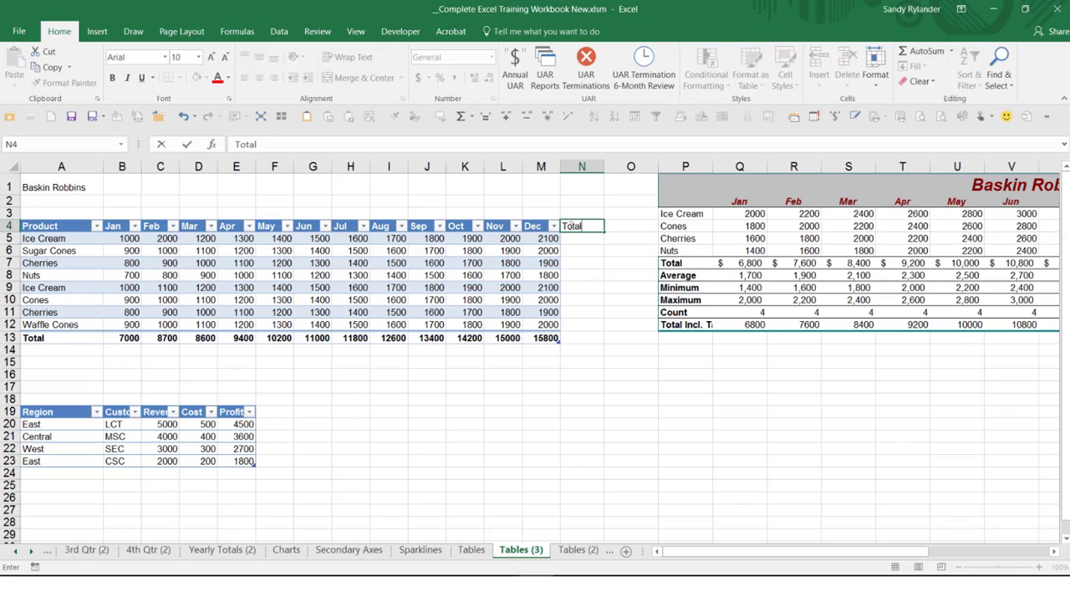
{"action": "key", "text": "ctrl+Return"}
{"action": "key", "text": "Return"}
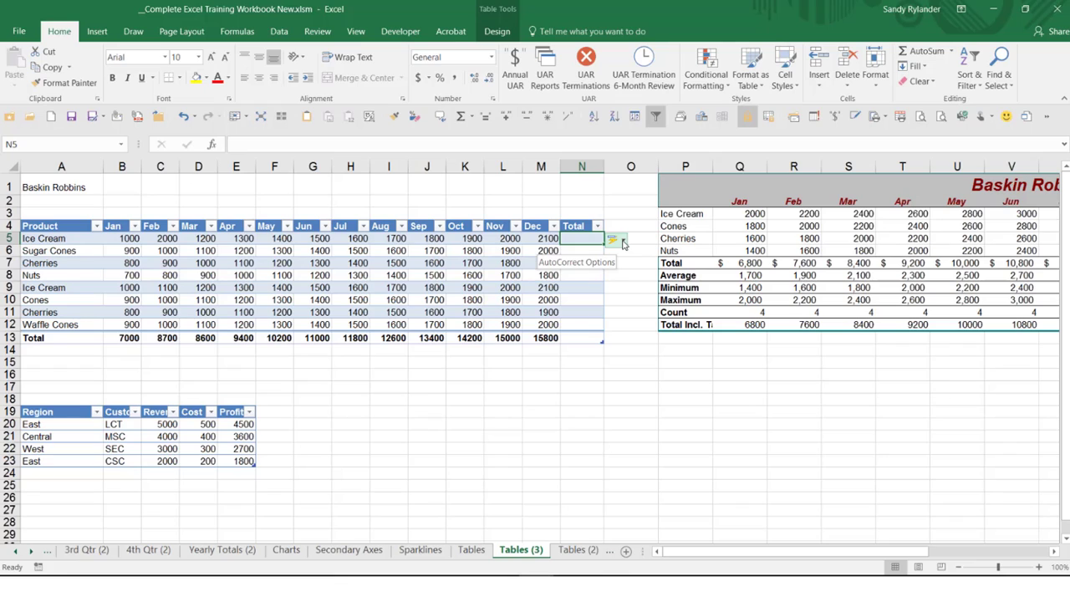
{"action": "left_click", "coordinate": [621, 242]}
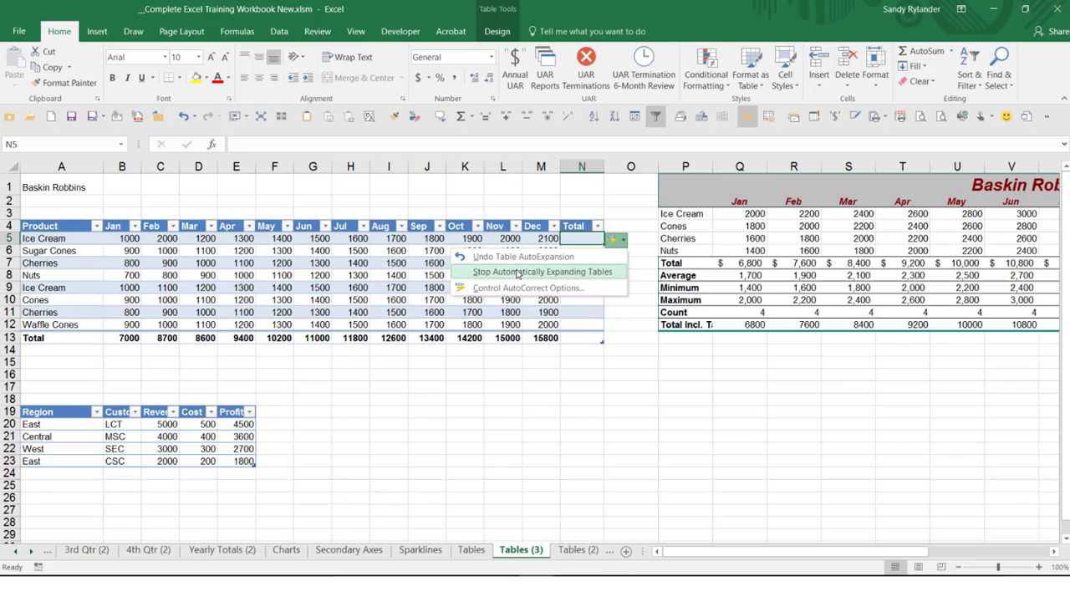
{"action": "left_click", "coordinate": [619, 214]}
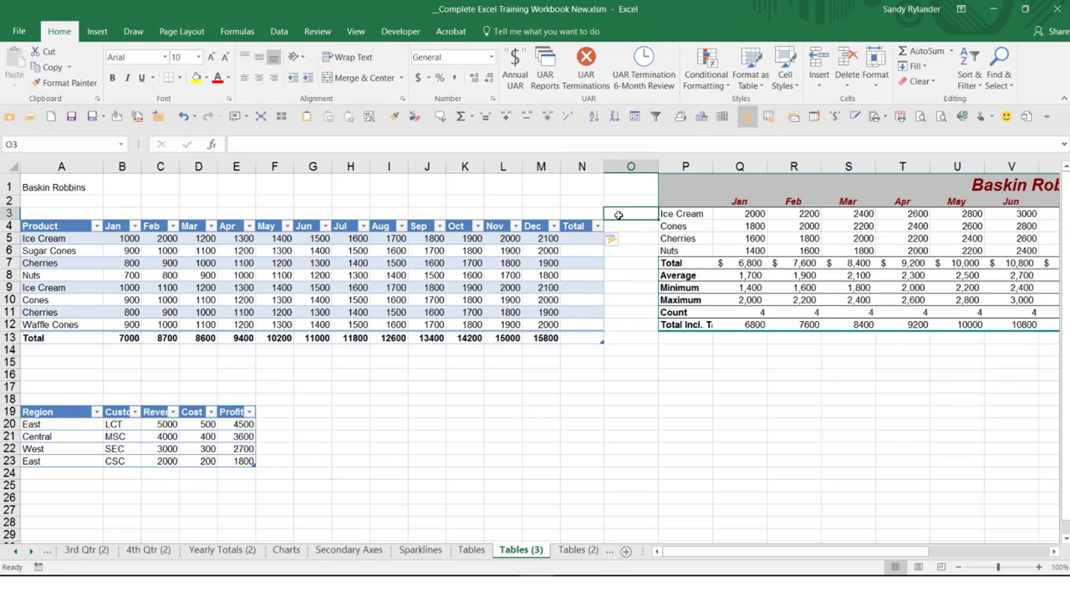
- Total Jan to Dec for each product in the new Total column by entering an AutoSum formula in N5
{"action": "left_click", "coordinate": [568, 239]}
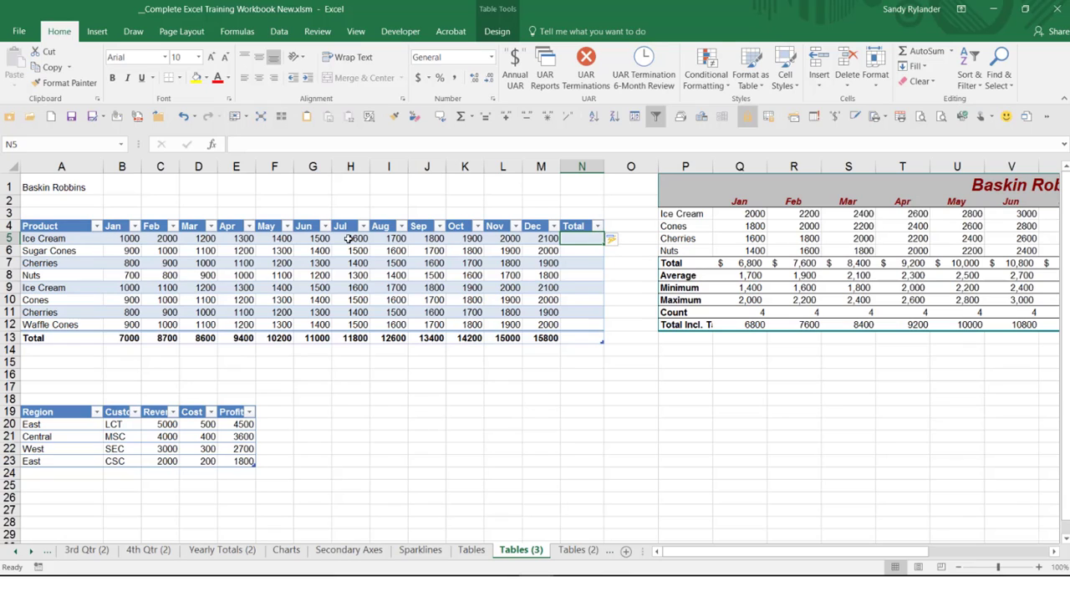
{"action": "left_click", "coordinate": [117, 240]}
{"action": "left_click_drag", "start_coordinate": [118, 240], "coordinate": [543, 240]}
{"action": "left_click", "coordinate": [578, 240]}
{"action": "left_click", "coordinate": [460, 119]}
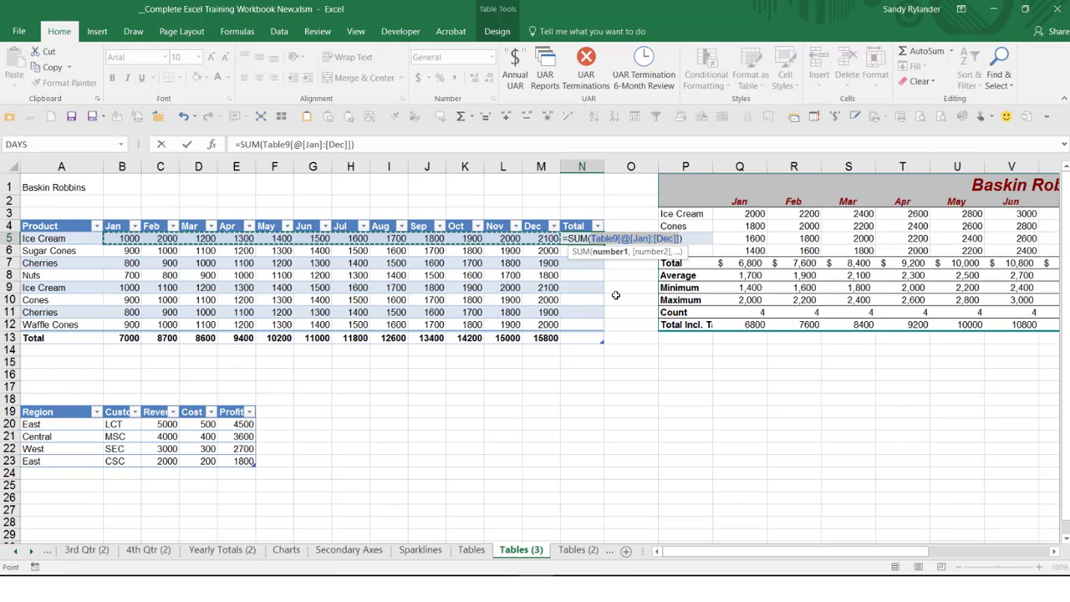
{"action": "key", "text": "Return"}
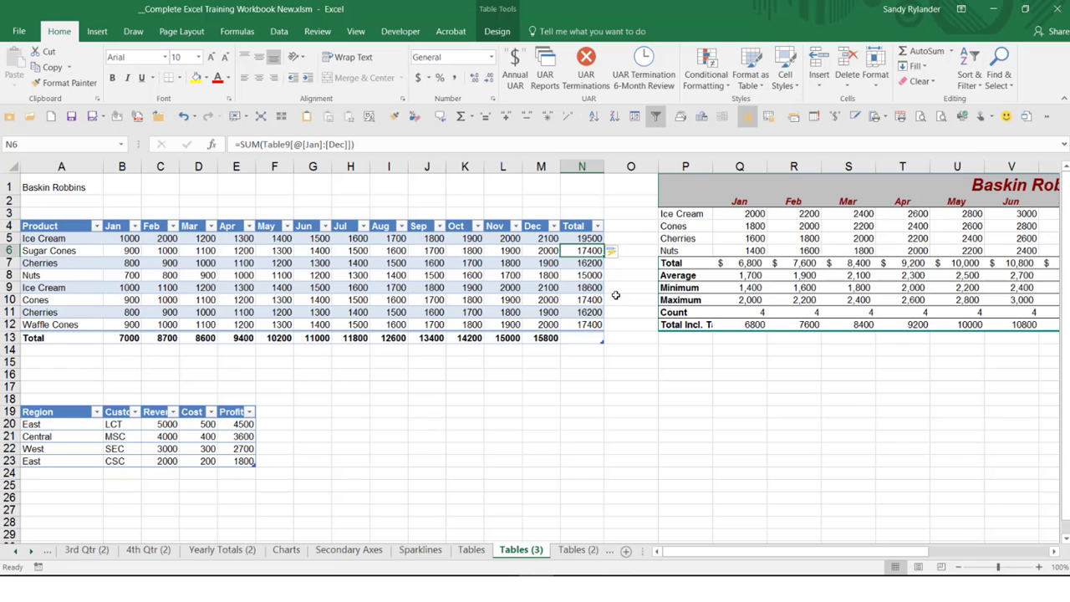
- Check the Total column's row formulas down to N12 and extend the Dec total formula from M13 into N13
{"action": "key", "text": "Down"}
{"action": "key", "text": "Down"}
{"action": "key", "text": "Down"}
{"action": "key", "text": "Down"}
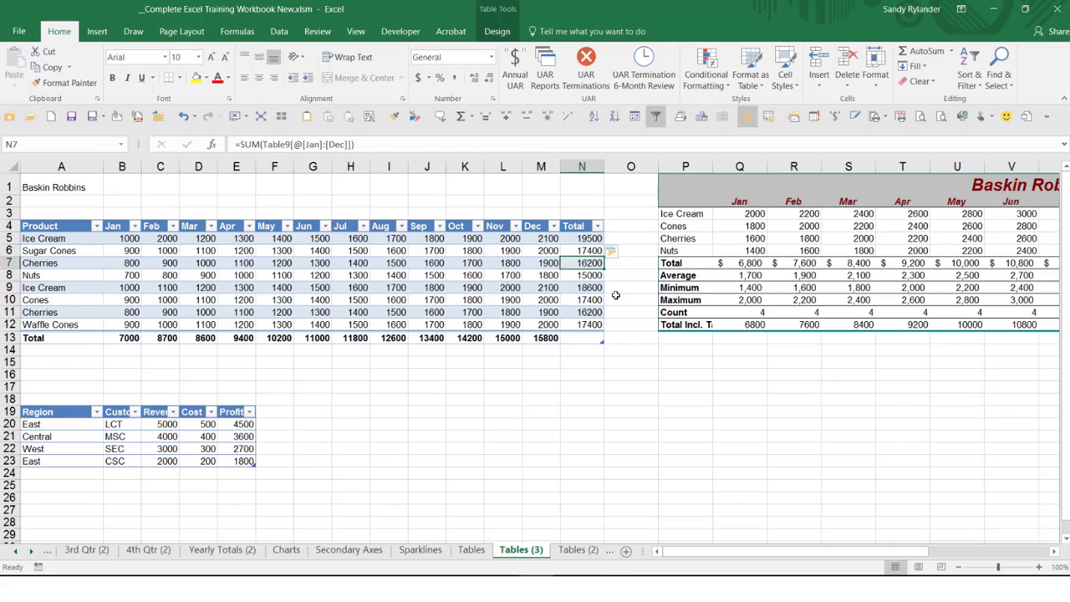
{"action": "key", "text": "Down"}
{"action": "key", "text": "Down"}
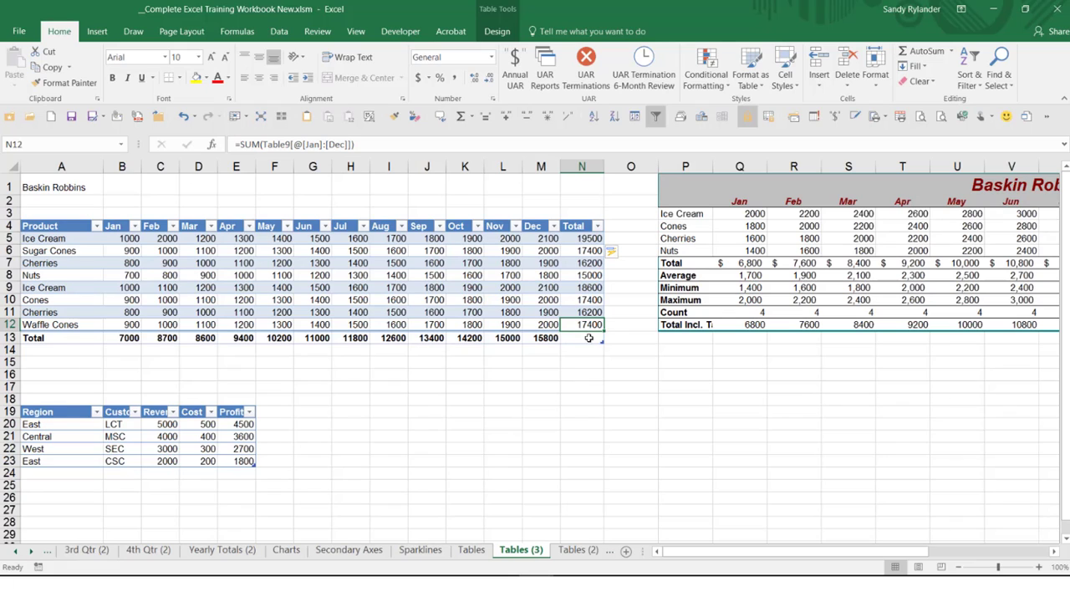
{"action": "left_click", "coordinate": [546, 338]}
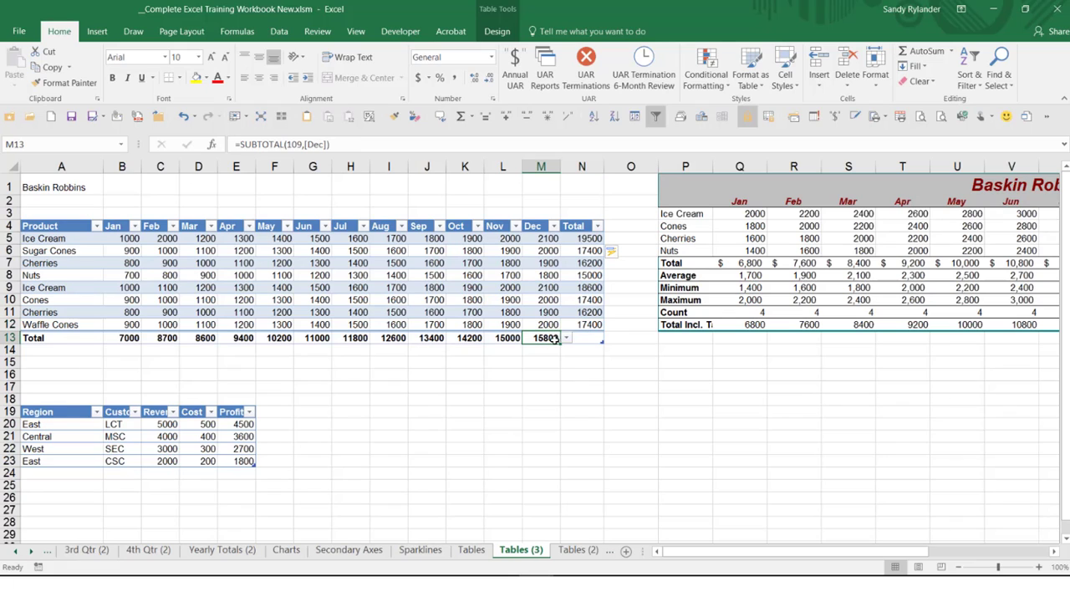
{"action": "left_click_drag", "start_coordinate": [559, 342], "coordinate": [595, 341]}
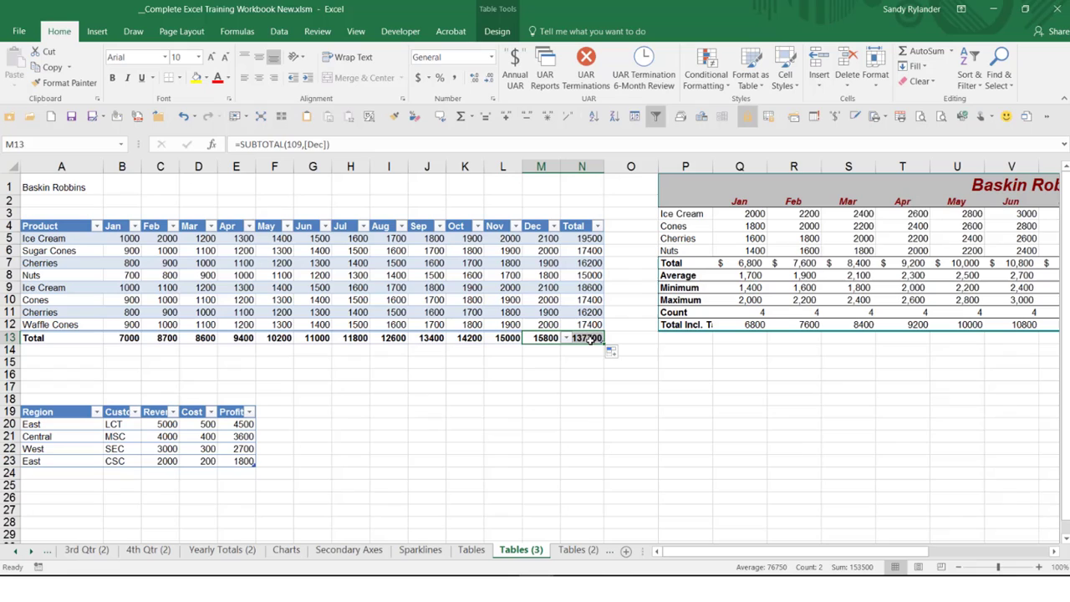
{"action": "left_click", "coordinate": [572, 364]}
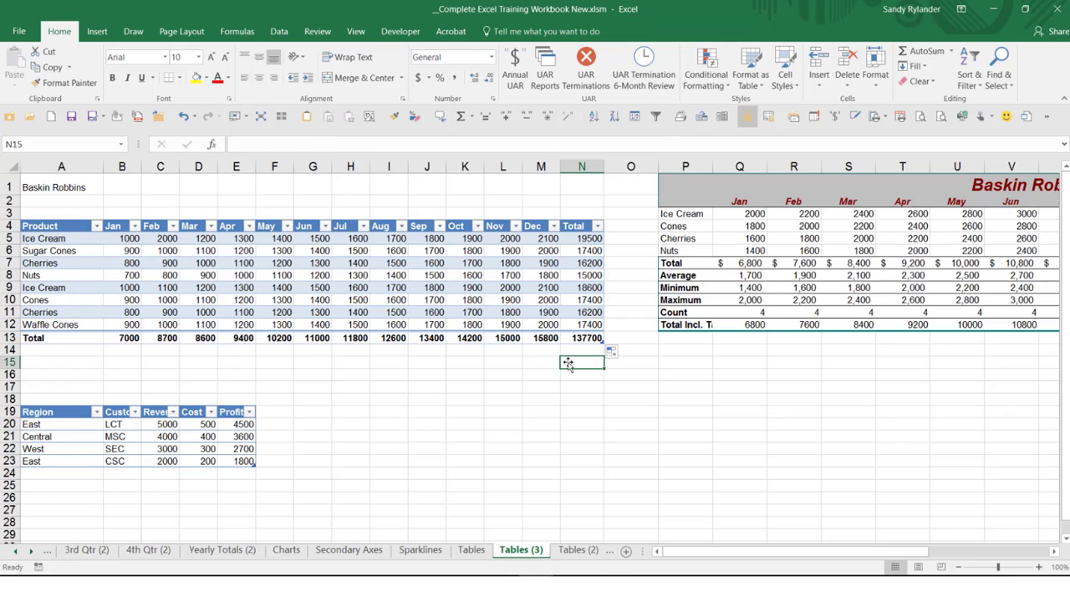
{"action": "left_click", "coordinate": [533, 350]}
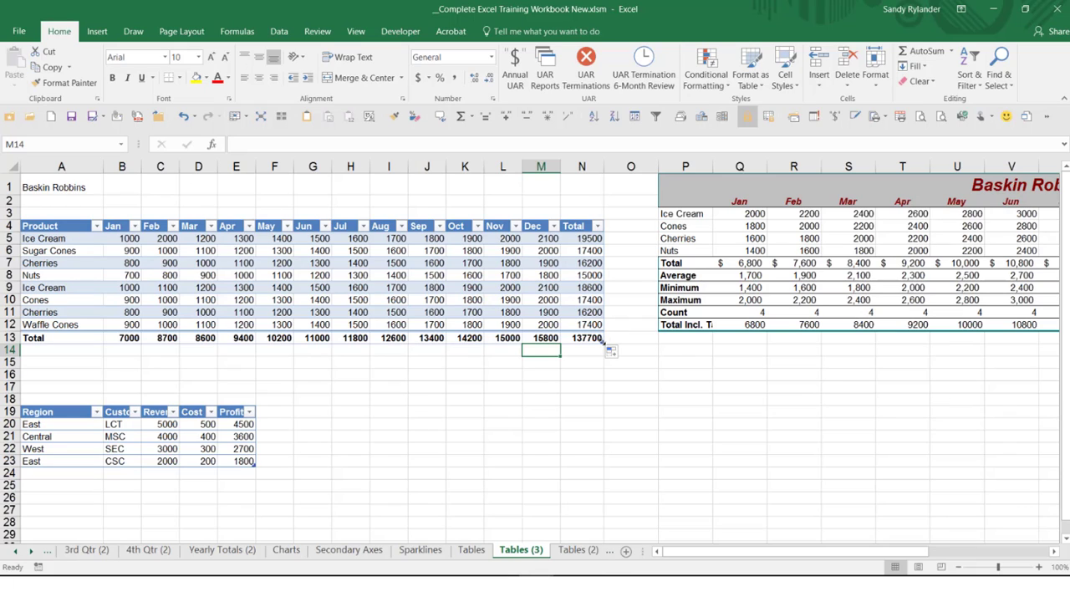
- Resize the monthly table down to row 17 and back up to row 14, clearing the leftover formulas in N15:N17
{"action": "mouse_move", "coordinate": [601, 341]}
{"action": "left_mouse_down"}
{"action": "mouse_move", "coordinate": [597, 388]}
{"action": "mouse_move", "coordinate": [604, 341]}
{"action": "mouse_move", "coordinate": [666, 336]}
{"action": "mouse_move", "coordinate": [611, 338]}
{"action": "left_mouse_up"}
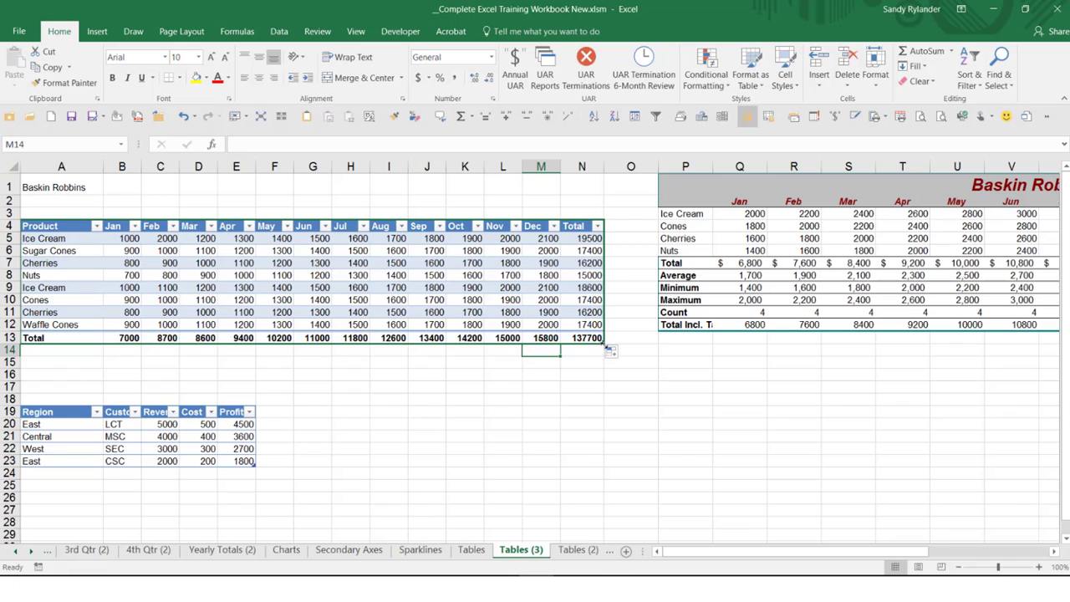
{"action": "left_click_drag", "start_coordinate": [603, 342], "coordinate": [600, 388]}
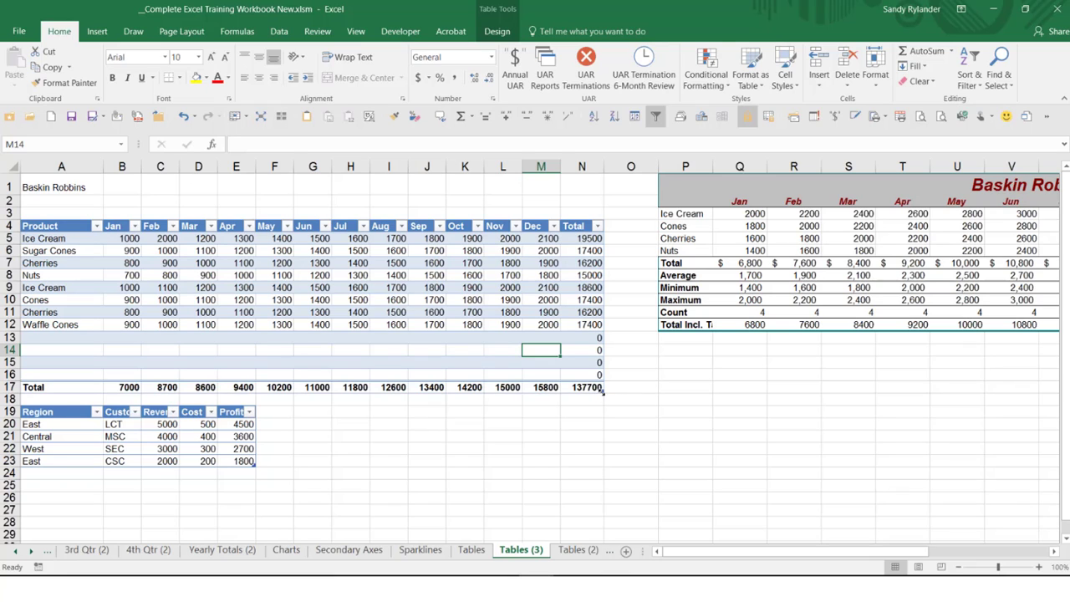
{"action": "mouse_move", "coordinate": [602, 391]}
{"action": "left_mouse_down"}
{"action": "mouse_move", "coordinate": [604, 340]}
{"action": "mouse_move", "coordinate": [585, 387]}
{"action": "left_mouse_up"}
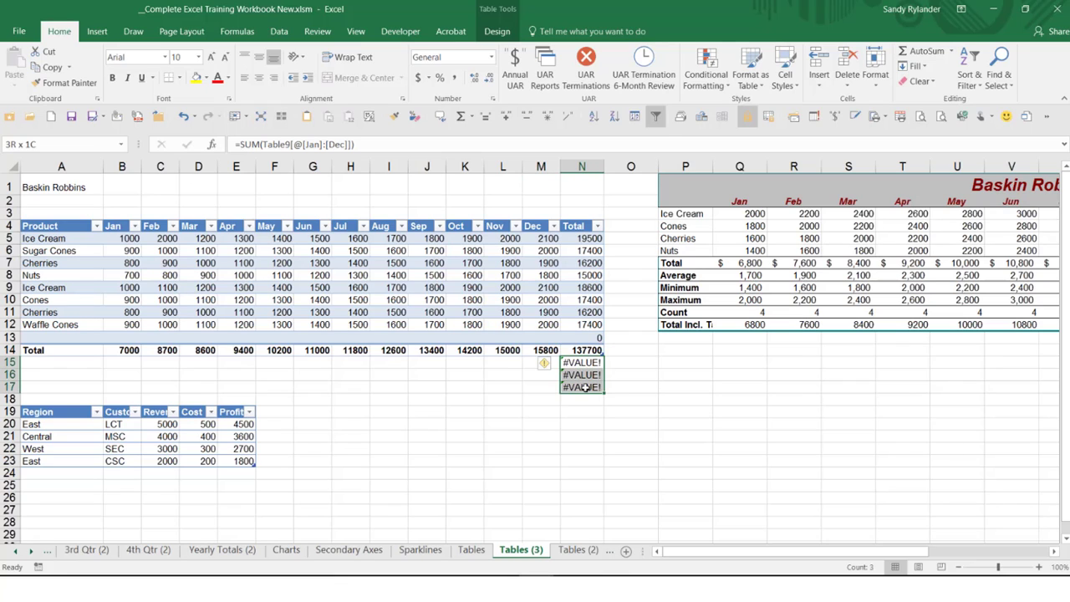
{"action": "key", "text": "Delete"}
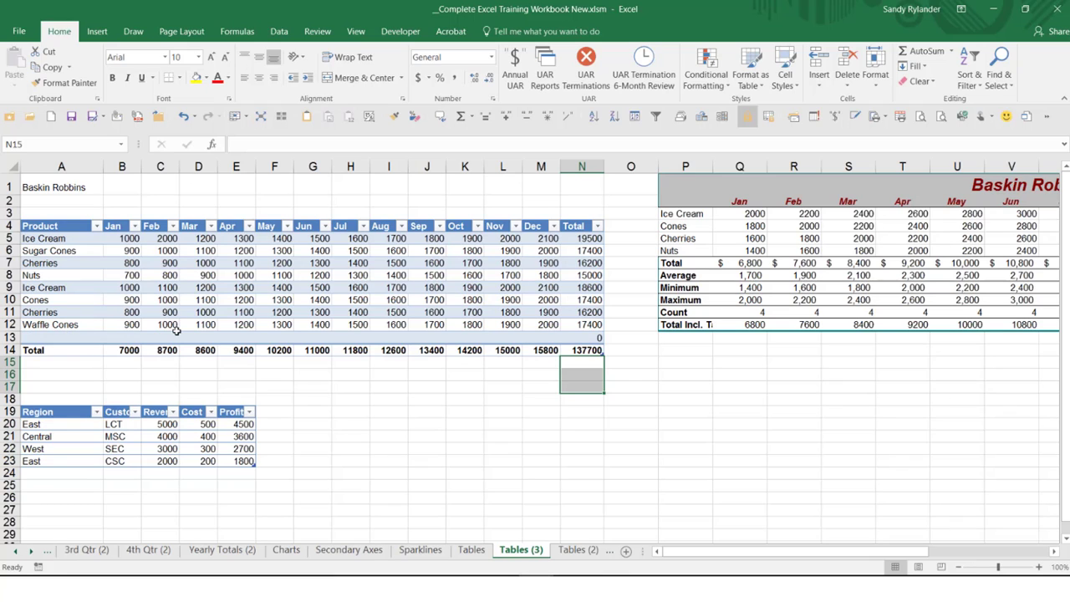
- Undo the clearing of N15:N17 and both resizes of the monthly table
{"action": "key", "text": "ctrl+z"}
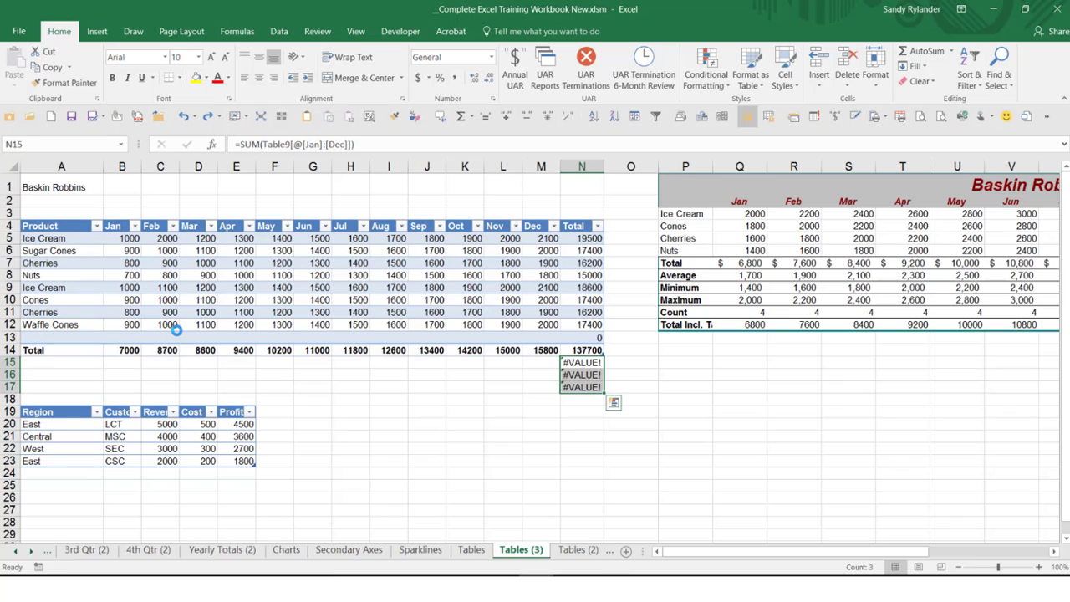
{"action": "key", "text": "ctrl+z"}
{"action": "key", "text": "ctrl+y"}
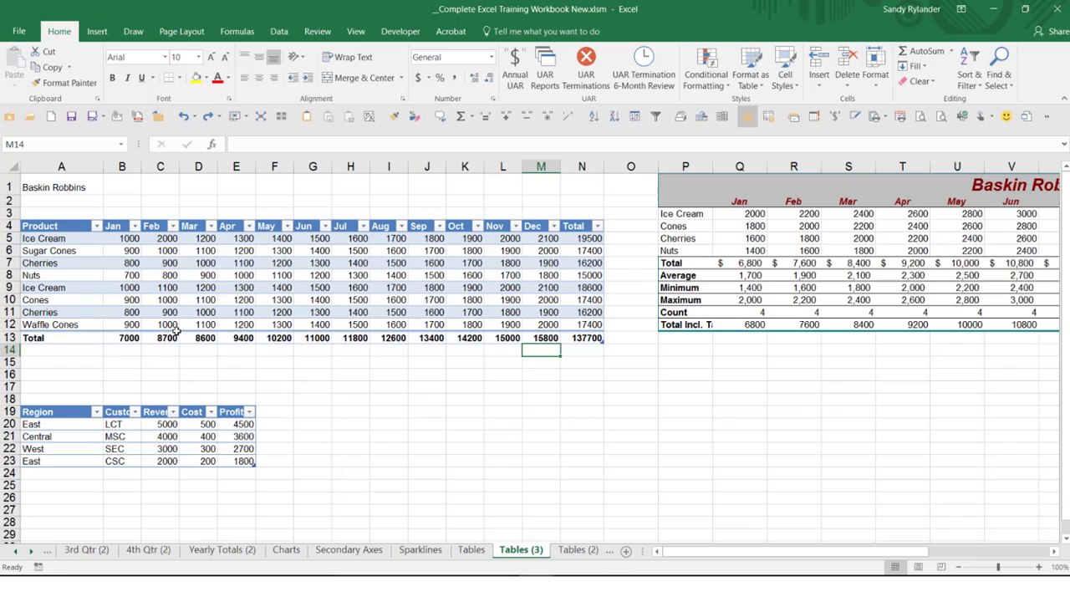
- Add a blank row 13 below Waffle Cones by advancing past the table's last data cell, N12
{"action": "left_click", "coordinate": [545, 324]}
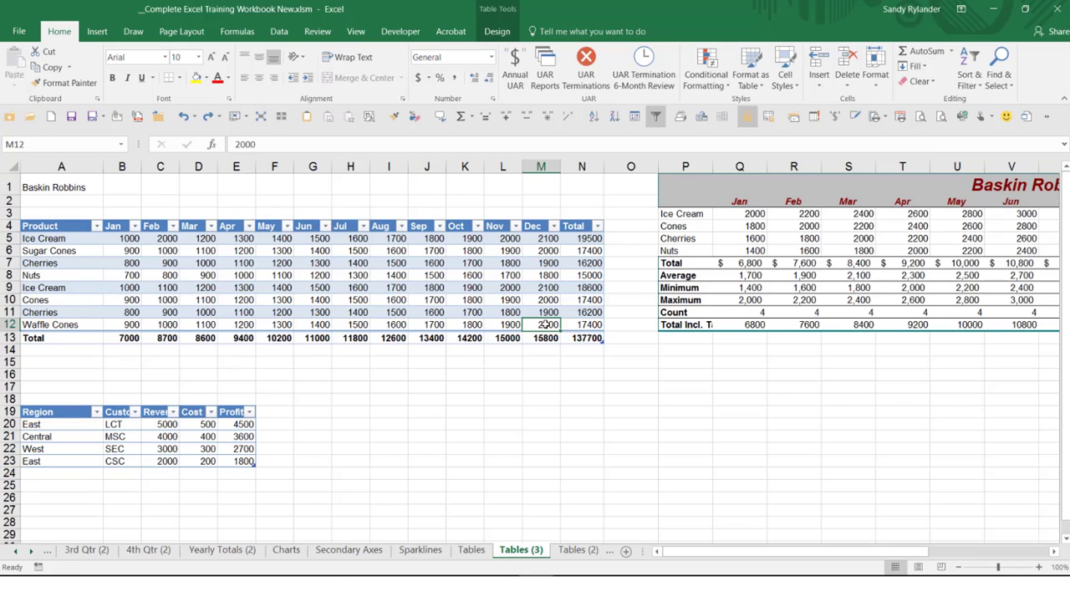
{"action": "key", "text": "Right"}
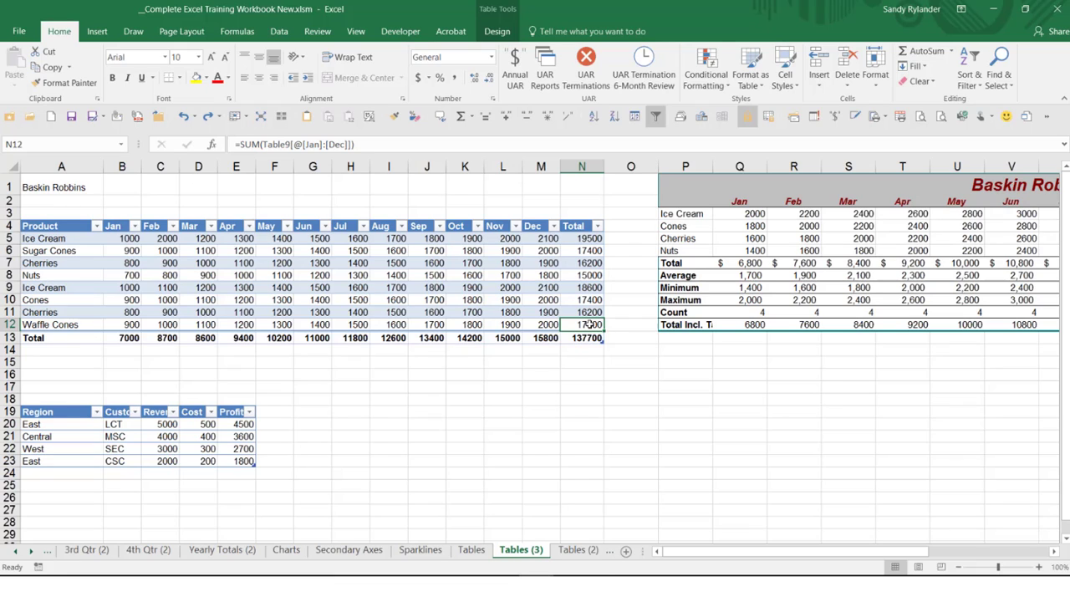
{"action": "key", "text": "Tab"}
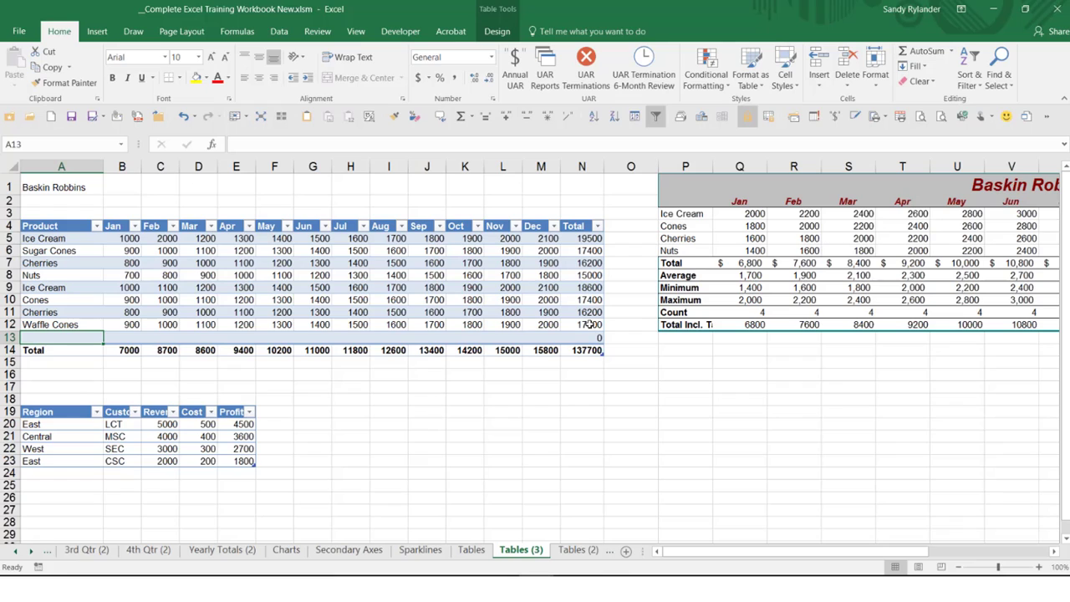
- Move across the blank row 13 to its Total cell and advance past it to add another blank row 14
{"action": "key", "text": "Tab"}
{"action": "key", "text": "Tab"}
{"action": "key", "text": "Tab"}
{"action": "key", "text": "Tab"}
{"action": "key", "text": "Tab"}
{"action": "key", "text": "Tab"}
{"action": "key", "text": "Tab"}
{"action": "key", "text": "Tab"}
{"action": "key", "text": "Tab"}
{"action": "key", "text": "Tab"}
{"action": "key", "text": "Tab"}
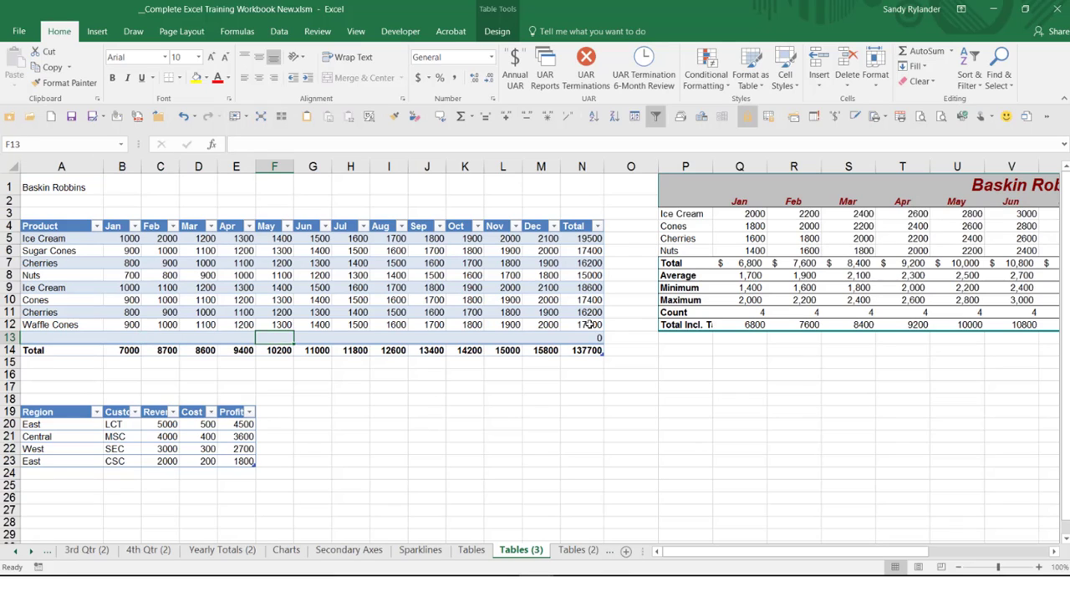
{"action": "key", "text": "Tab"}
{"action": "key", "text": "Tab"}
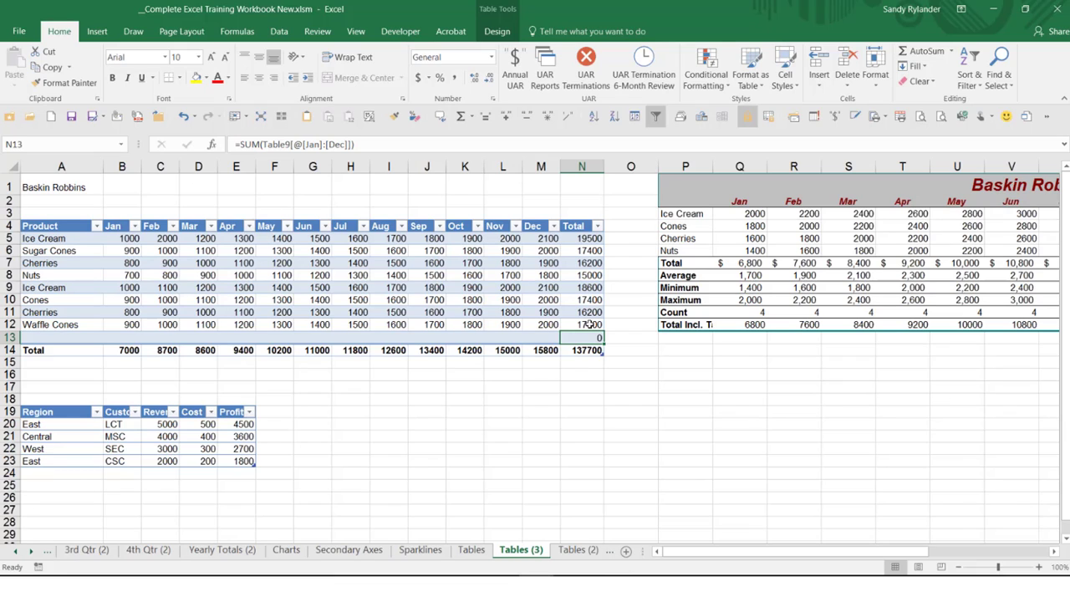
{"action": "key", "text": "Tab"}
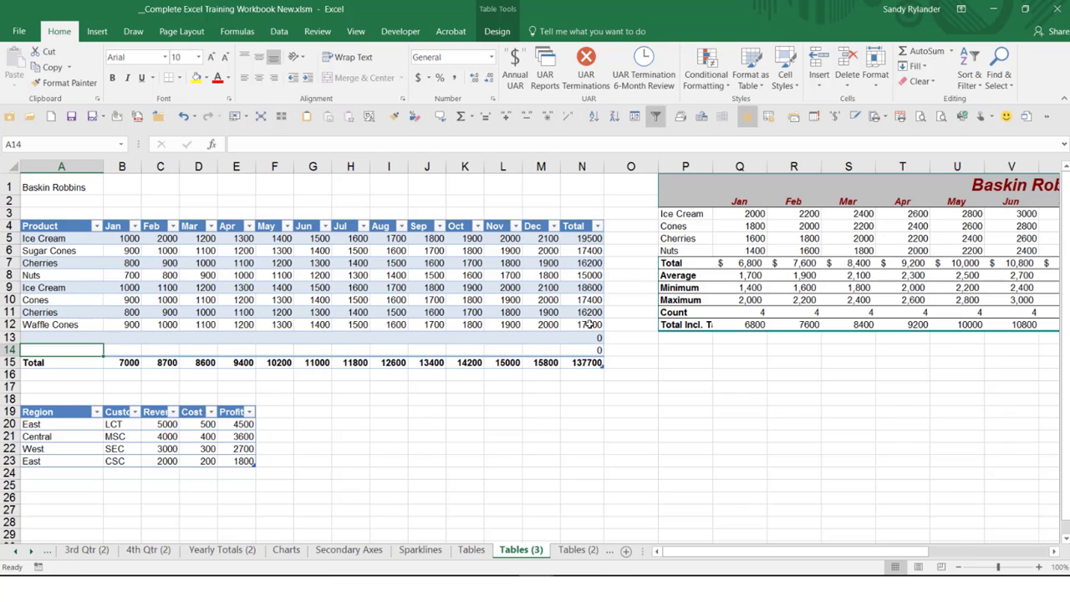
- Enter Ice Cream with 500 for Jan in row 13, and inspect the Jan total formula in B15
{"action": "key", "text": "Down"}
{"action": "key", "text": "Right"}
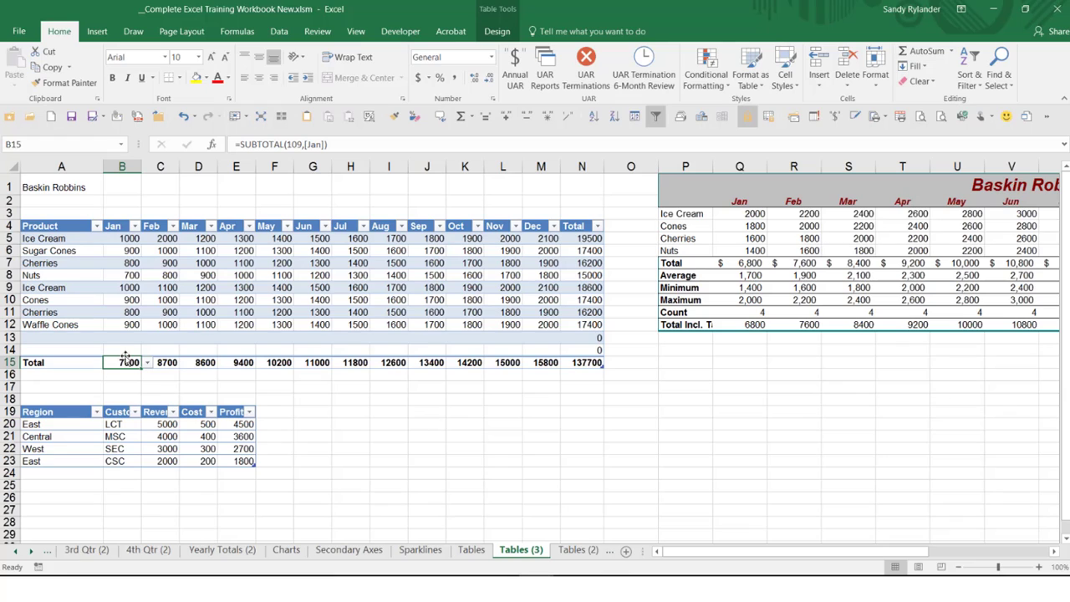
{"action": "left_click", "coordinate": [72, 334]}
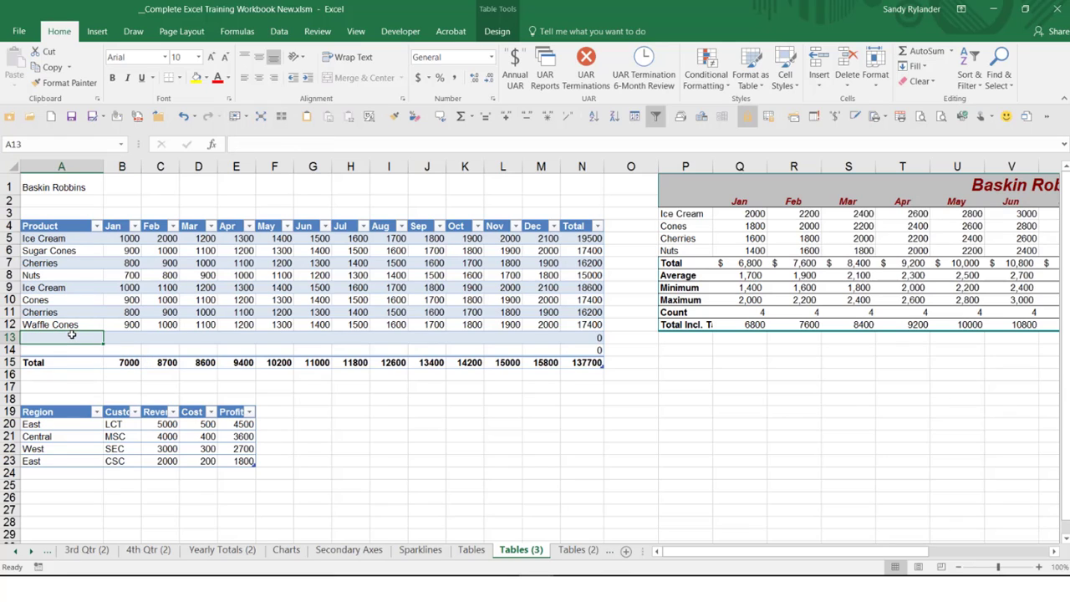
{"action": "type", "text": "Ice Cream"}
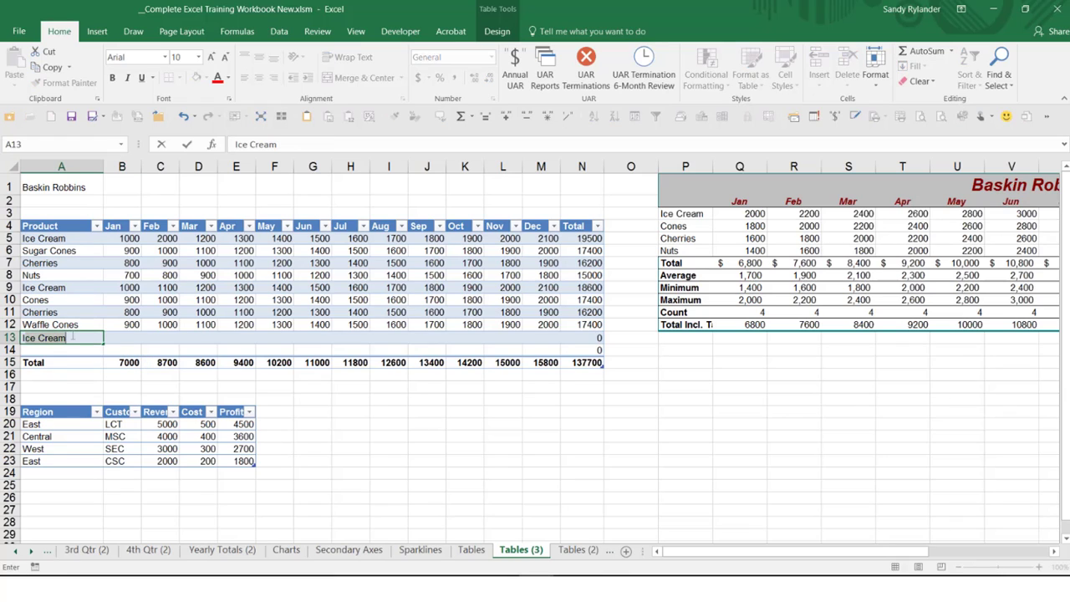
{"action": "key", "text": "Tab"}
{"action": "type", "text": "500"}
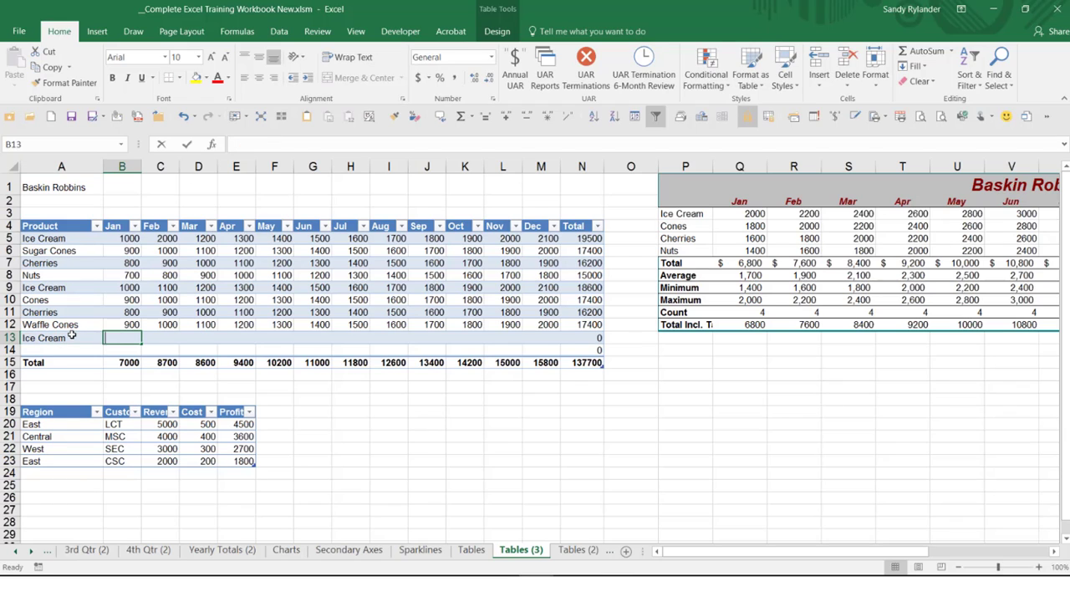
{"action": "key", "text": "Tab"}
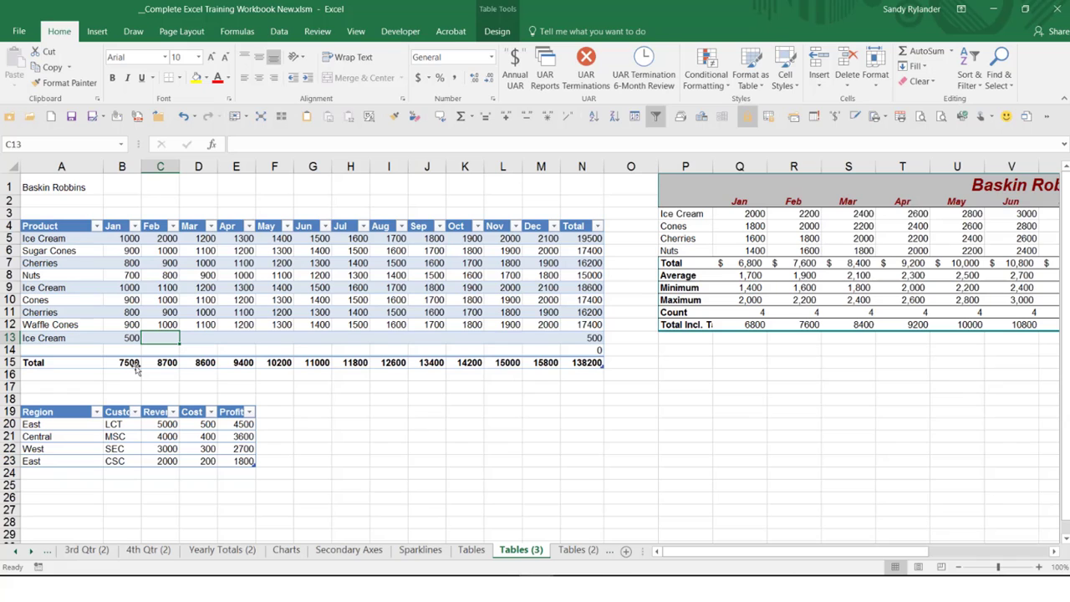
{"action": "key", "text": "ctrl+a"}
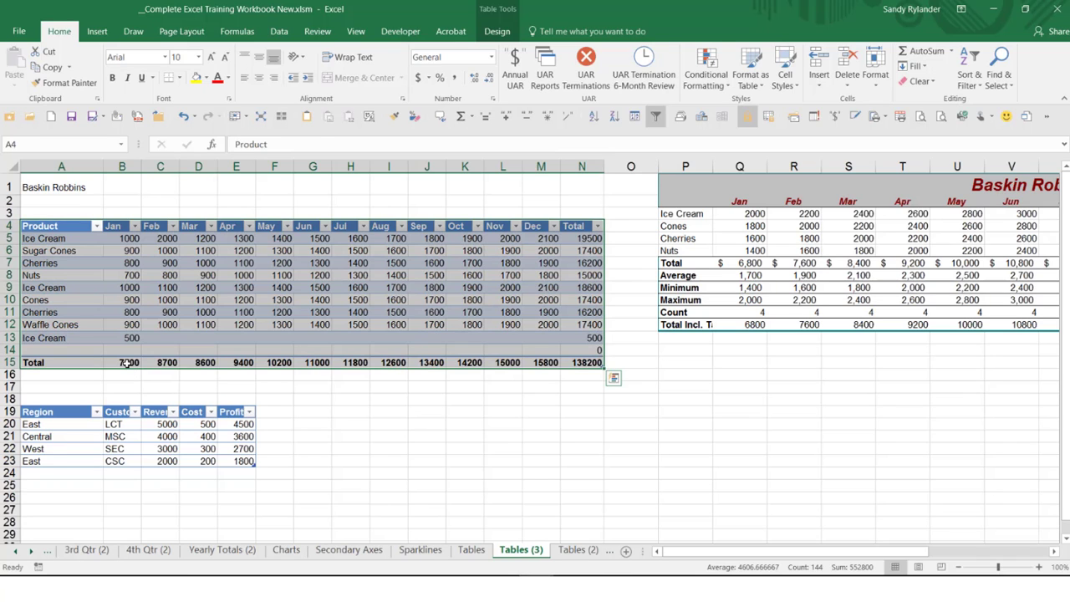
{"action": "left_click", "coordinate": [125, 362]}
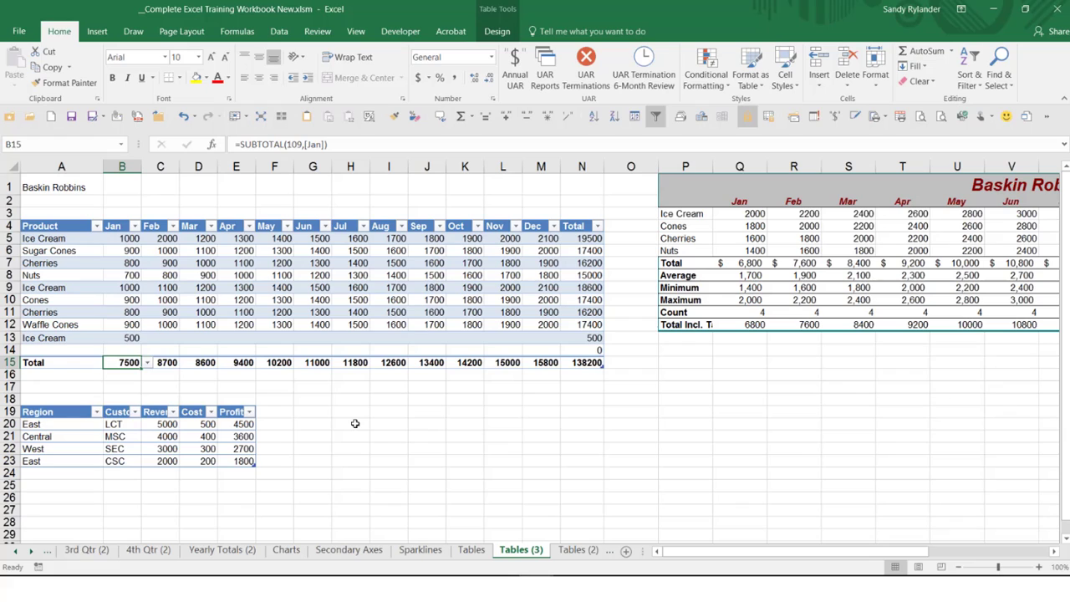
- Undo the Ice Cream entries and both rows added to the monthly table
{"action": "key", "text": "ctrl+z"}
{"action": "key", "text": "ctrl+z"}
{"action": "key", "text": "ctrl+z"}
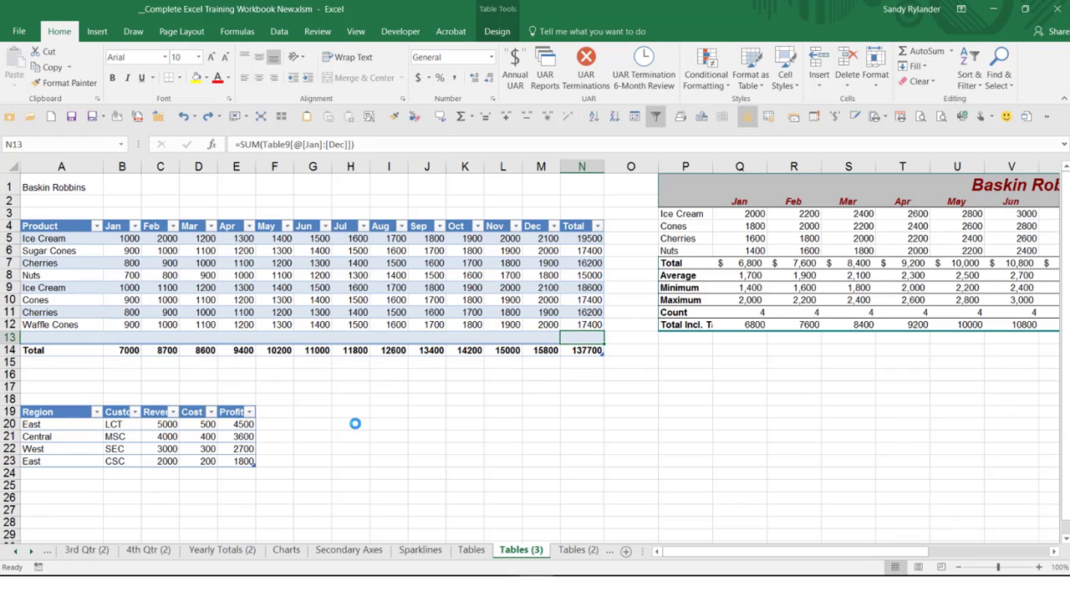
{"action": "key", "text": "ctrl+z"}
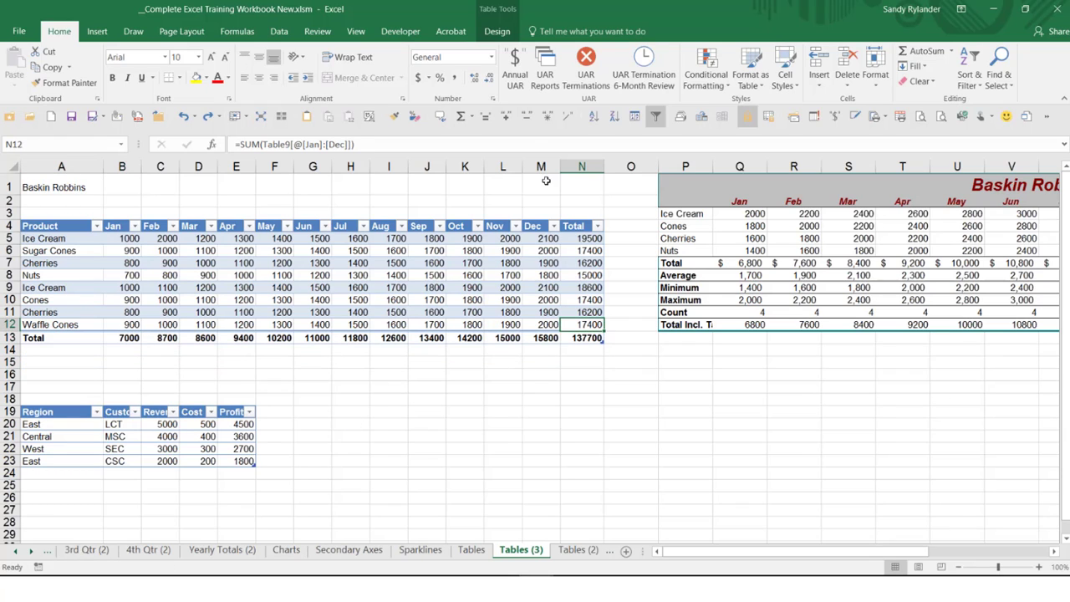
- Turn off the monthly table's Total Row and try adding a blank row after N12, undoing only that row
{"action": "left_click", "coordinate": [495, 34]}
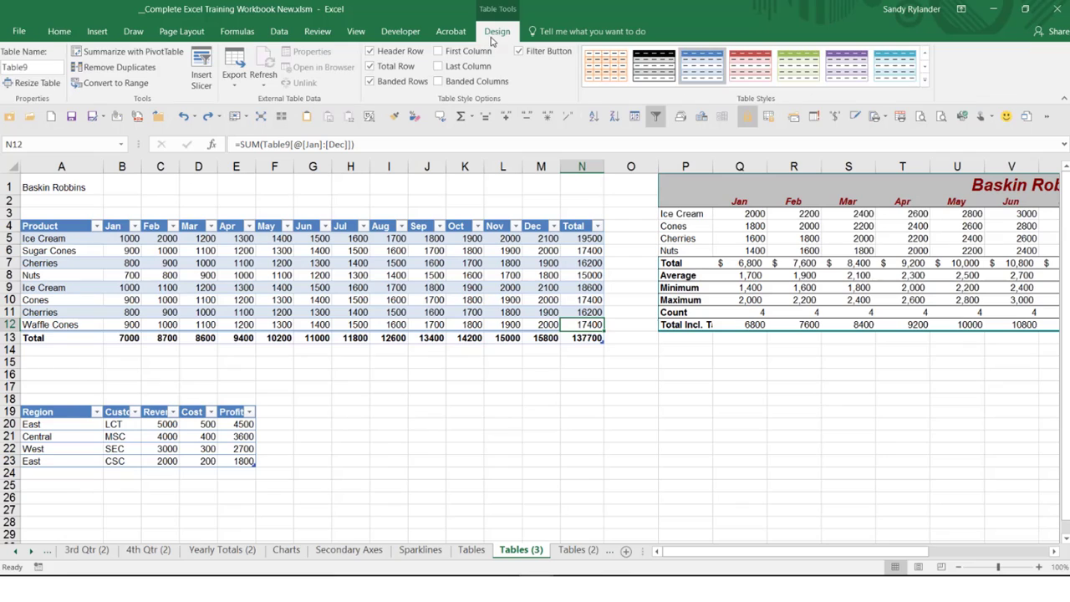
{"action": "left_click", "coordinate": [369, 67]}
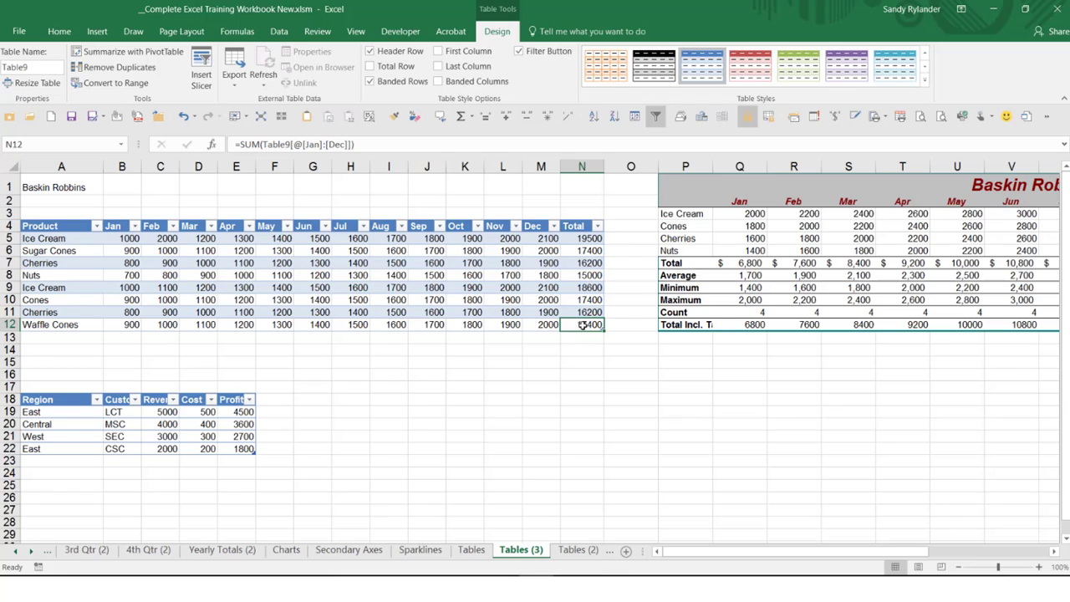
{"action": "key", "text": "Tab"}
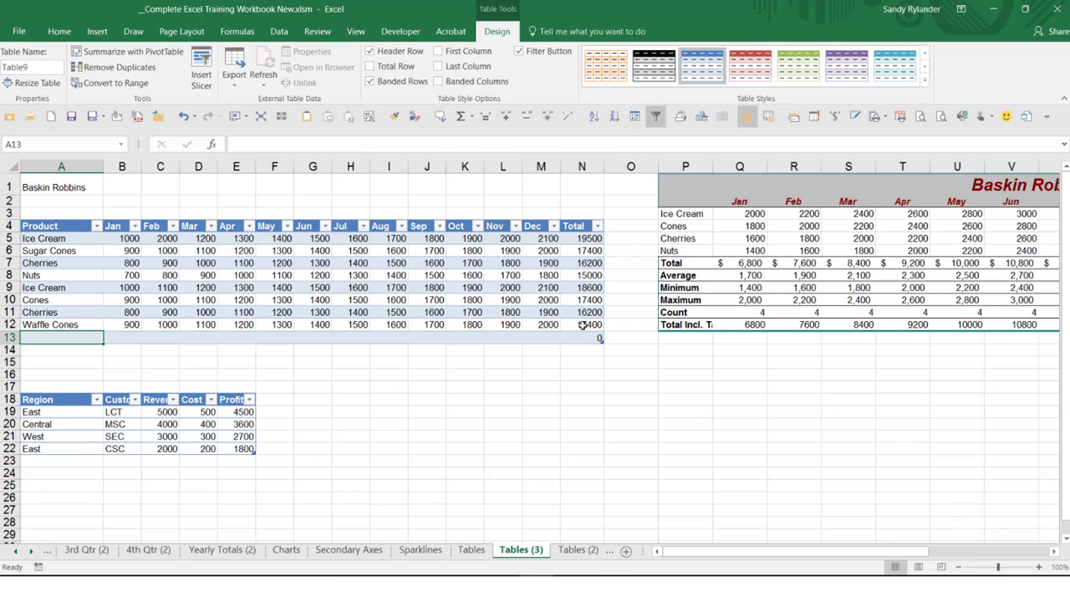
{"action": "key", "text": "ctrl+z"}
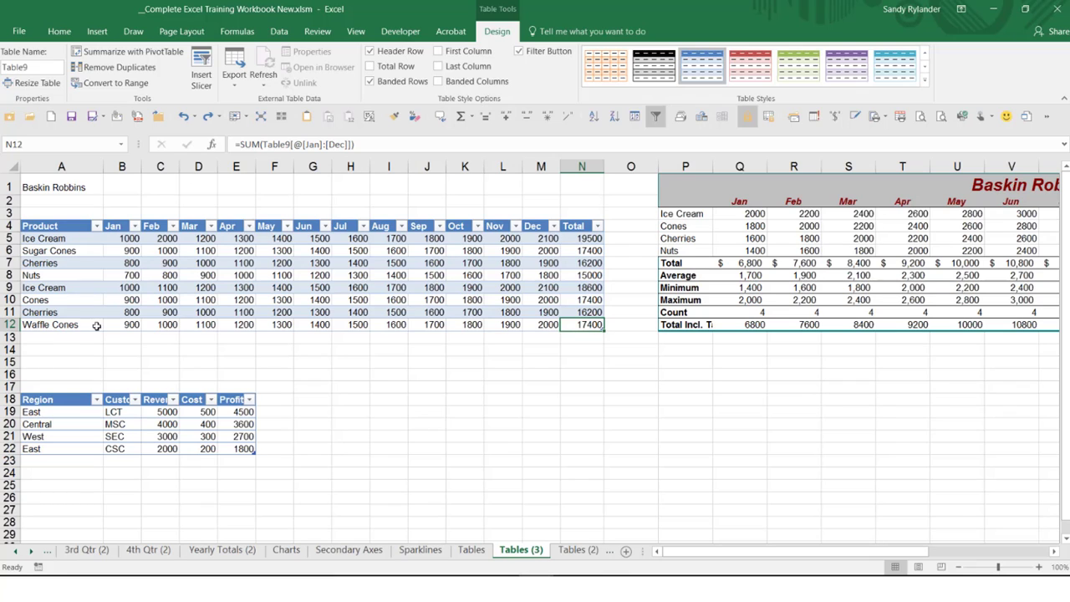
- Enter Ice Cream in A13 directly below the Waffle Cones row to expand the monthly table automatically
{"action": "left_click", "coordinate": [68, 335]}
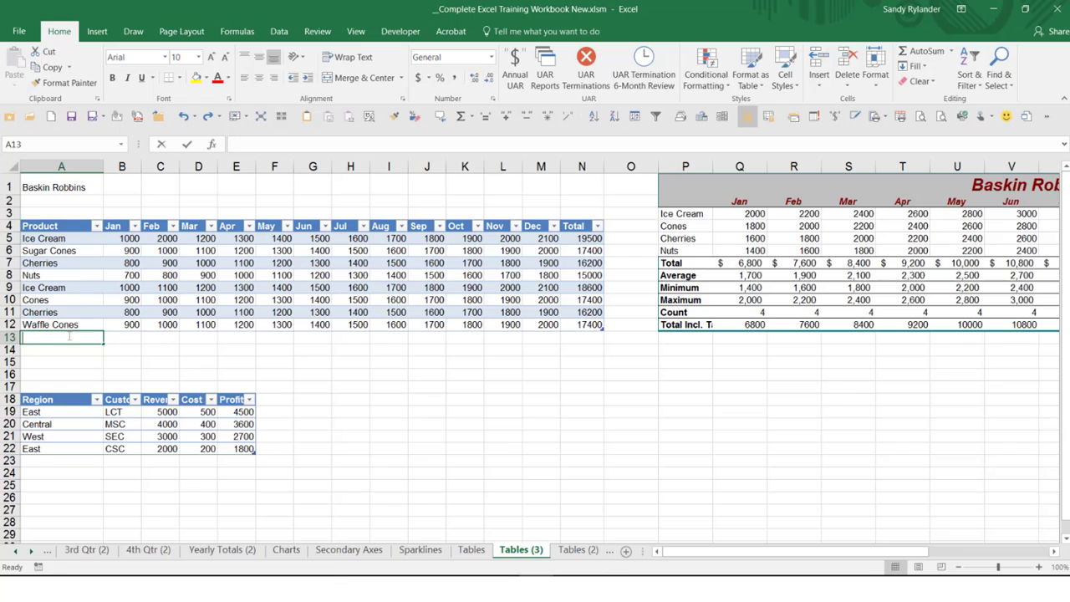
{"action": "type", "text": "Ice Cream"}
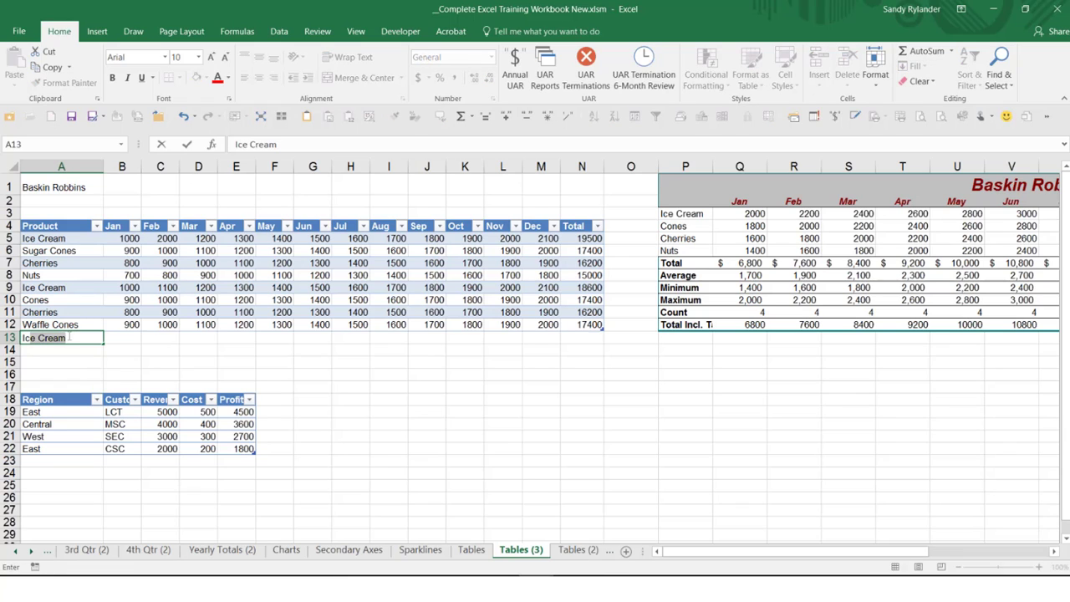
{"action": "key", "text": "Tab"}
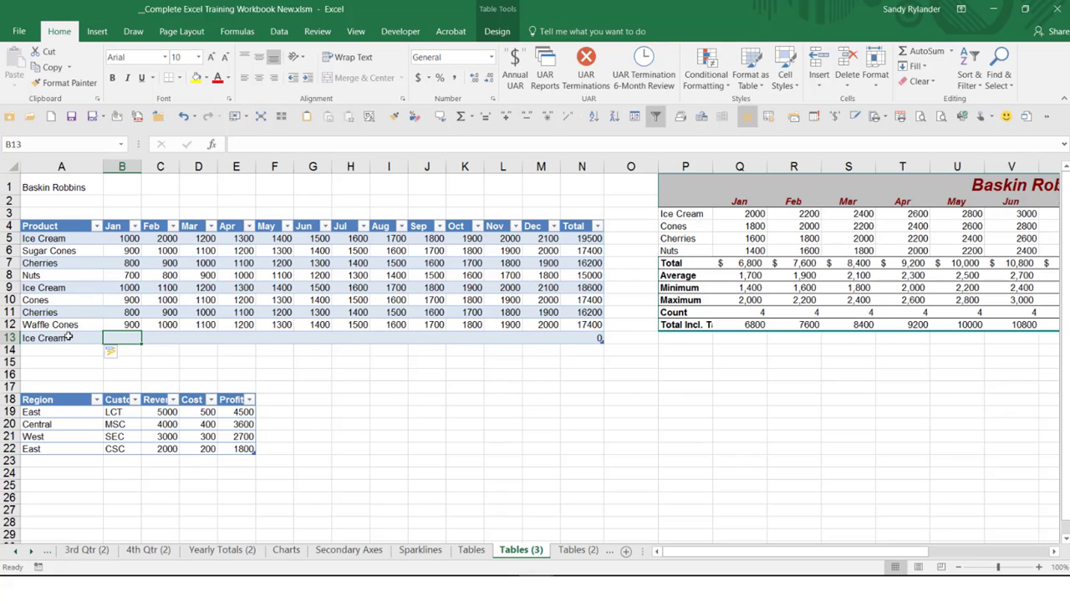
- Remove the added Ice Cream row and bring back the monthly table's Total Row
{"action": "left_click", "coordinate": [68, 337]}
{"action": "key", "text": "Delete"}
{"action": "key", "text": "ctrl+z"}
{"action": "key", "text": "ctrl+shift+t"}
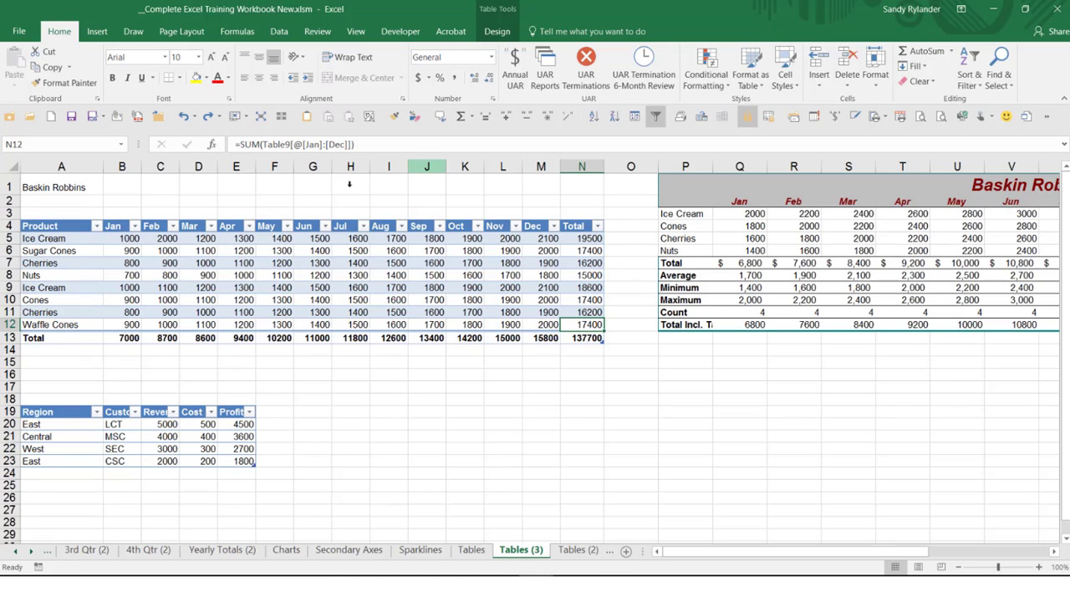
- Hide row 9, the second Ice Cream row of the monthly table
{"action": "left_click", "coordinate": [127, 336]}
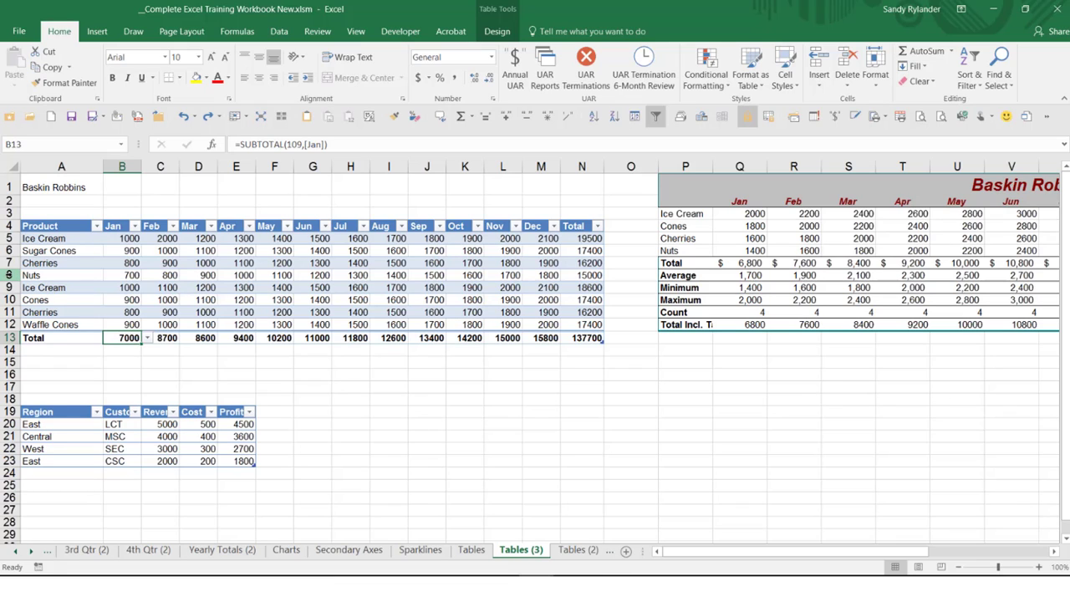
{"action": "left_click", "coordinate": [10, 286]}
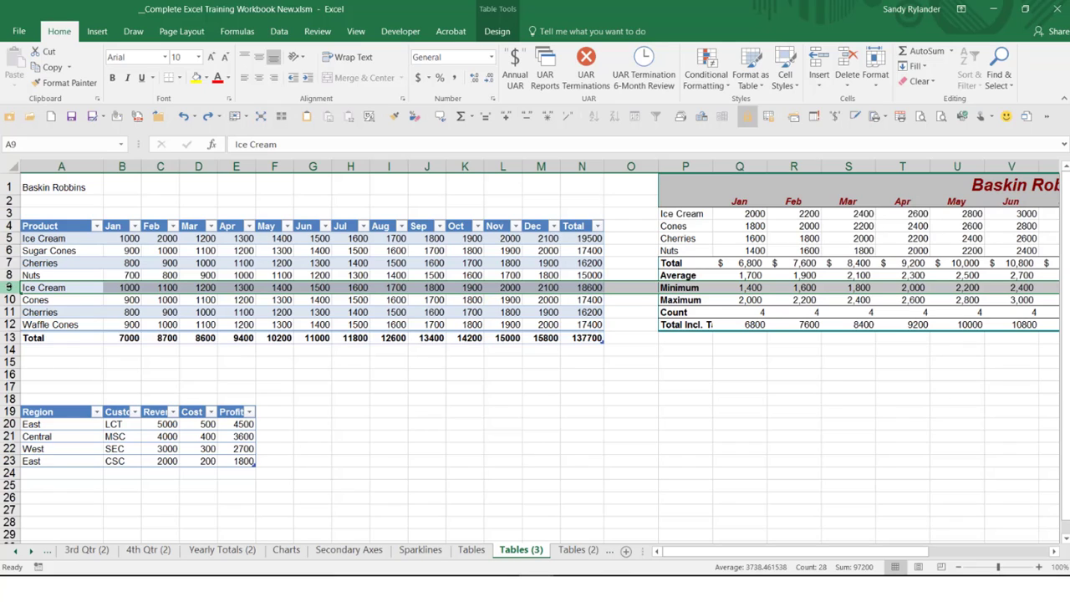
{"action": "right_click", "coordinate": [12, 287]}
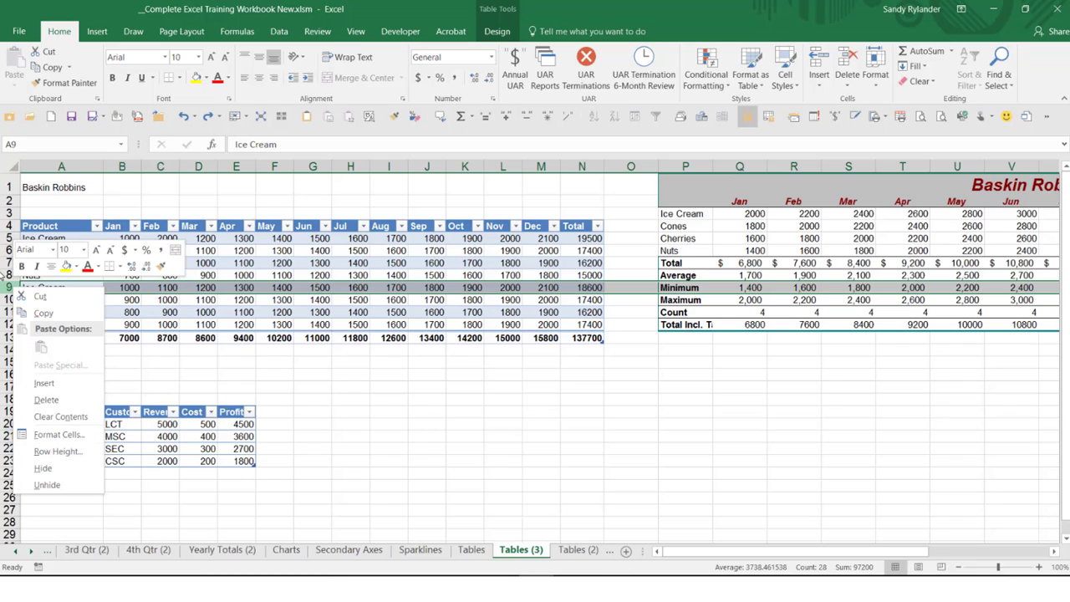
{"action": "left_click", "coordinate": [5, 287]}
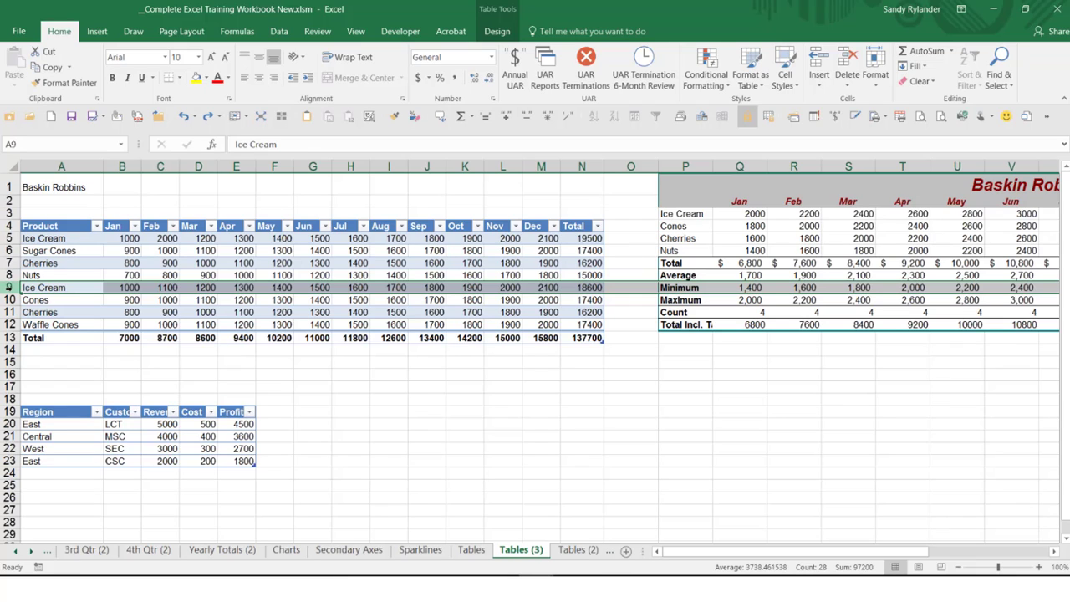
{"action": "right_click", "coordinate": [9, 286]}
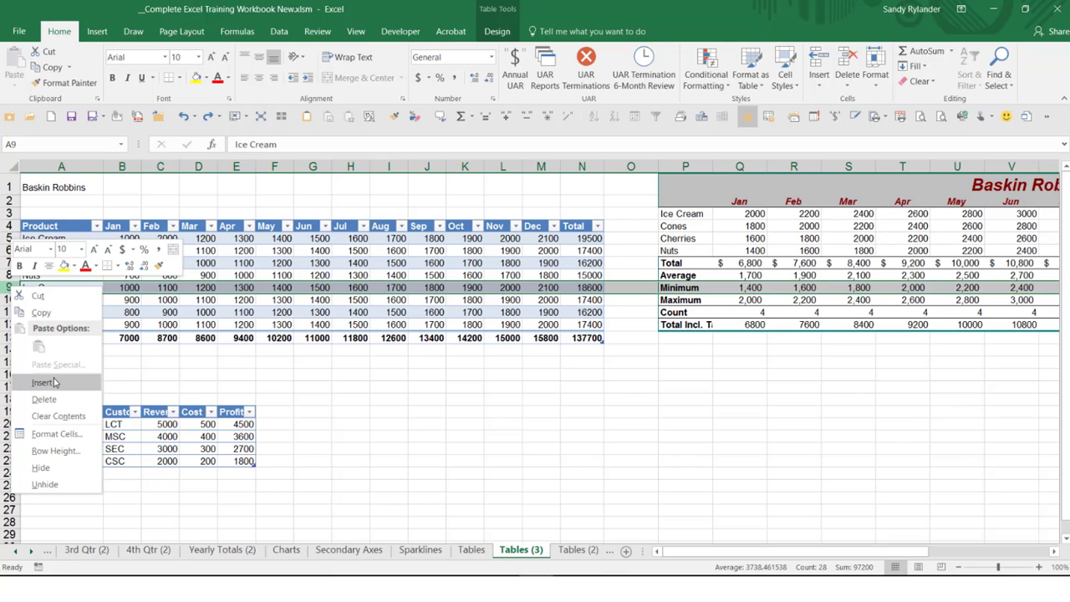
{"action": "left_click", "coordinate": [43, 467]}
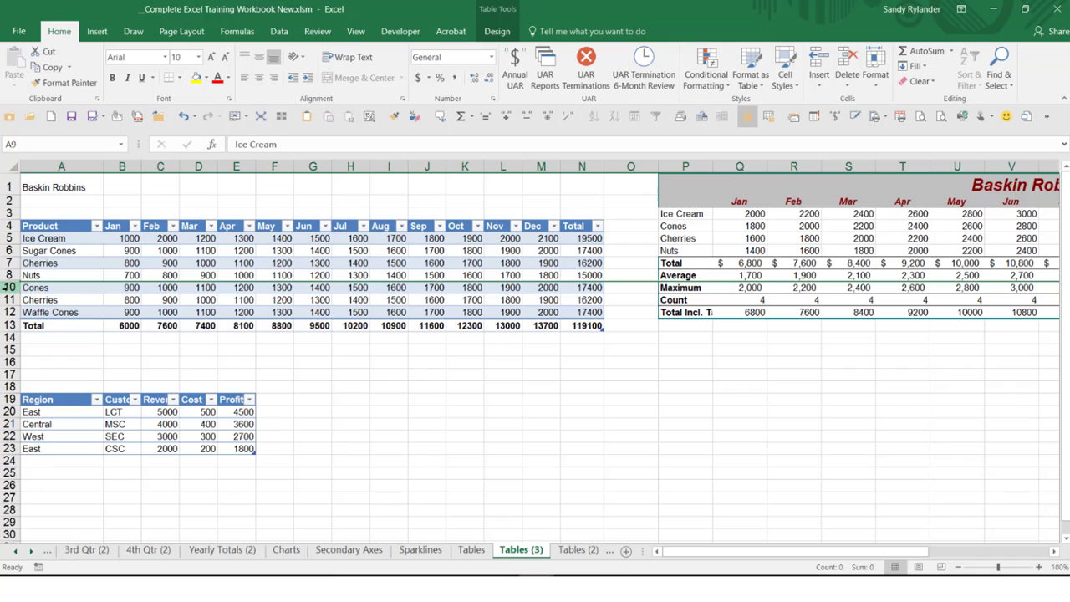
- Try function number 9 in the January total's SUBTOTAL formula in B13 and undo that change
{"action": "left_click", "coordinate": [129, 326]}
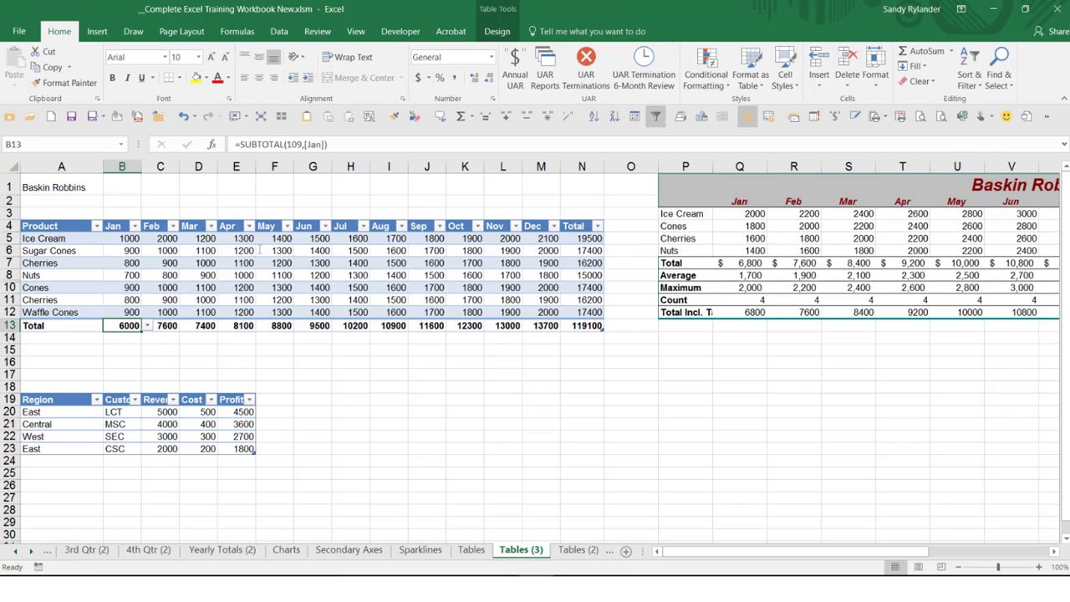
{"action": "left_click", "coordinate": [296, 145]}
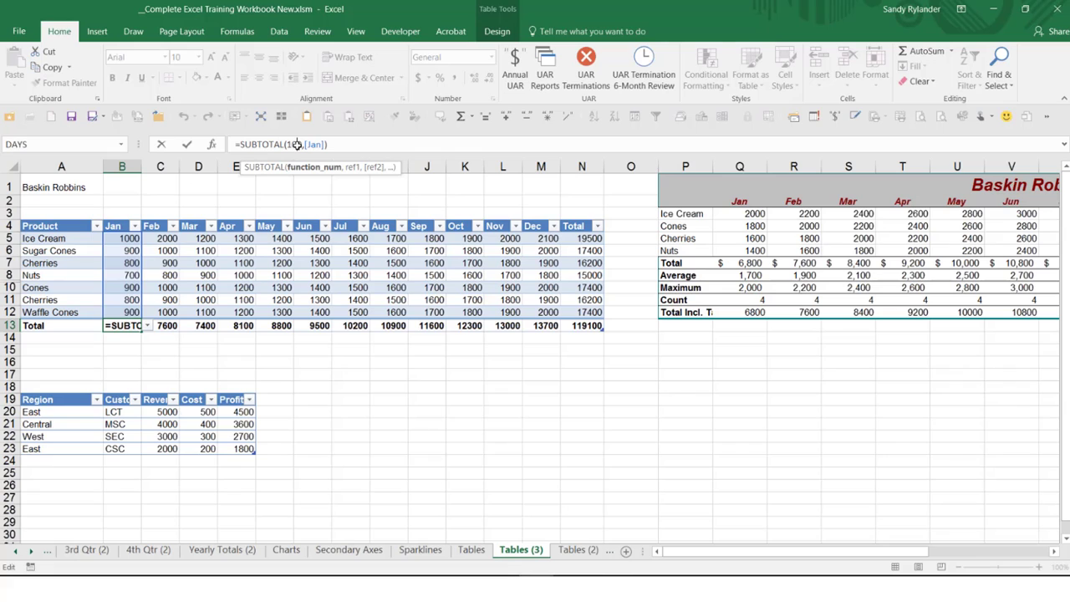
{"action": "key", "text": "BackSpace"}
{"action": "key", "text": "BackSpace"}
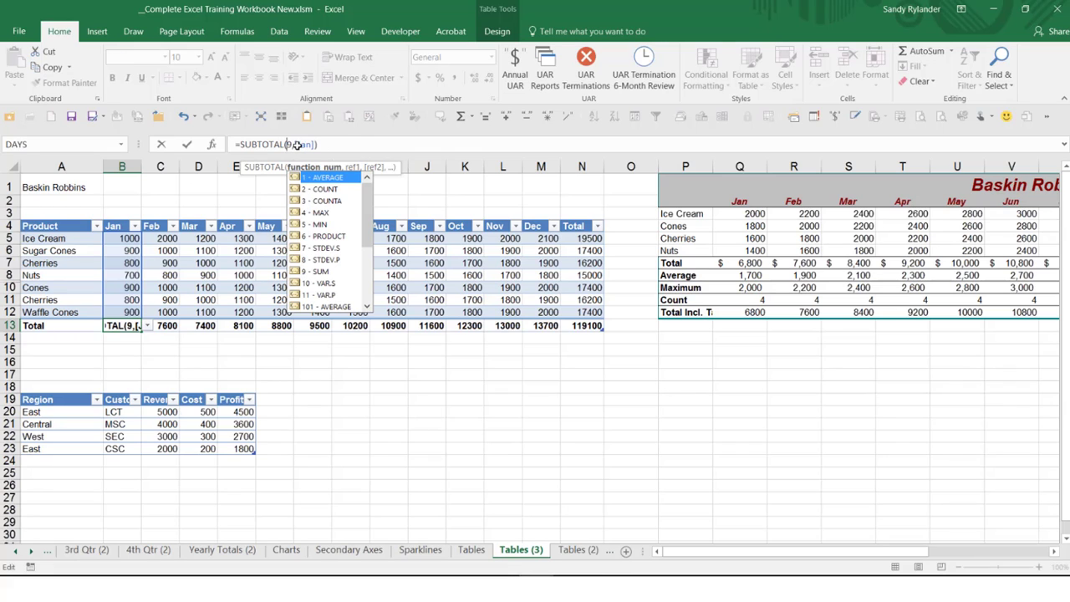
{"action": "key", "text": "Return"}
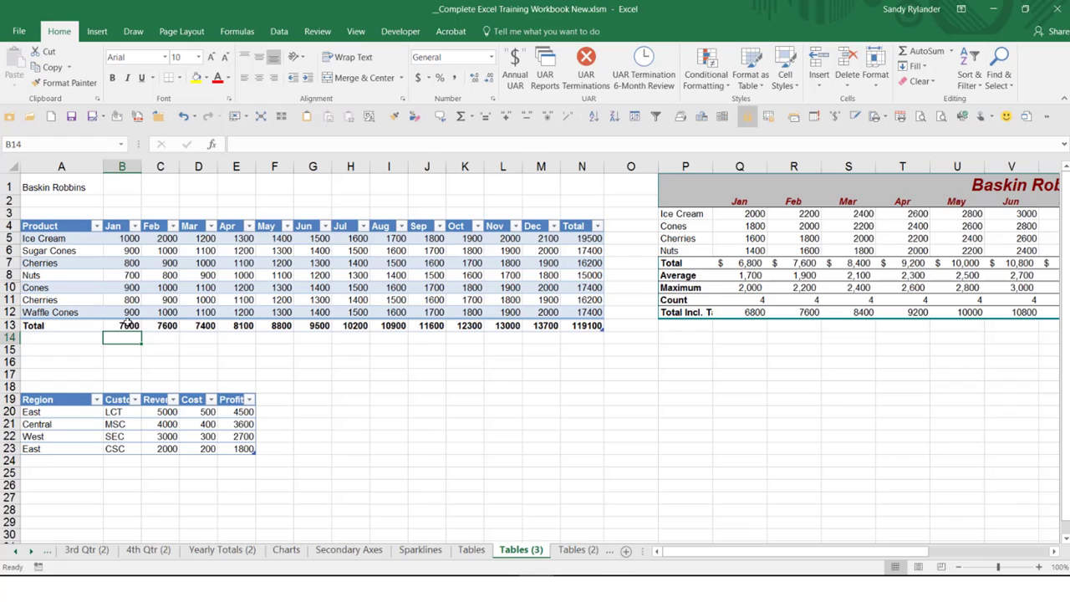
{"action": "left_click", "coordinate": [185, 117]}
{"action": "left_click", "coordinate": [185, 118]}
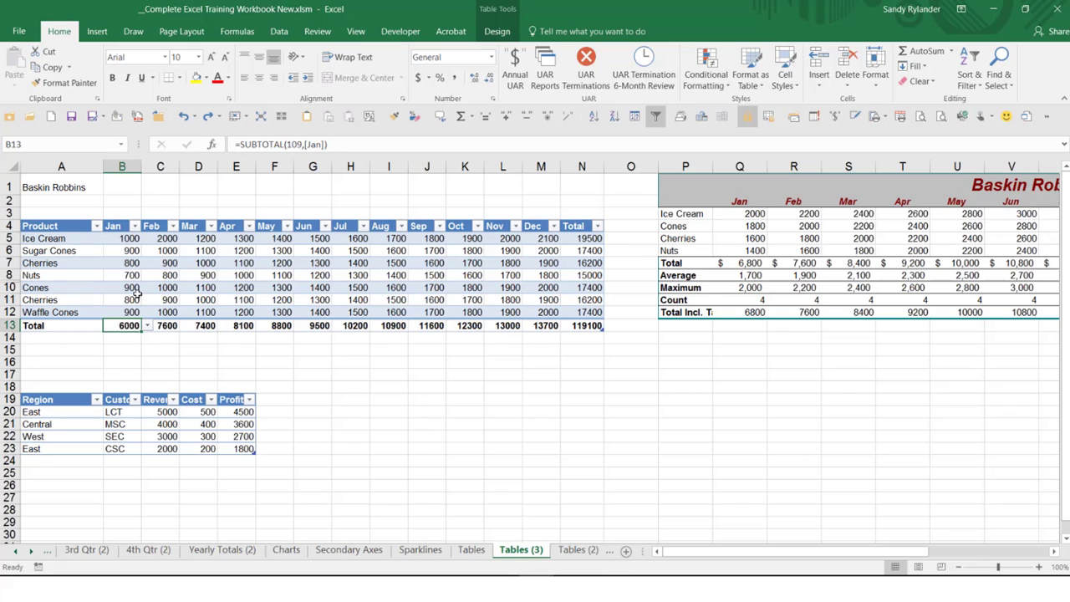
- Start a SUBTOTAL formula in B16 to examine its function numbers from 1 to 11 and 101 upward, leaving the cell empty
{"action": "left_click", "coordinate": [126, 359]}
{"action": "type", "text": "=s"}
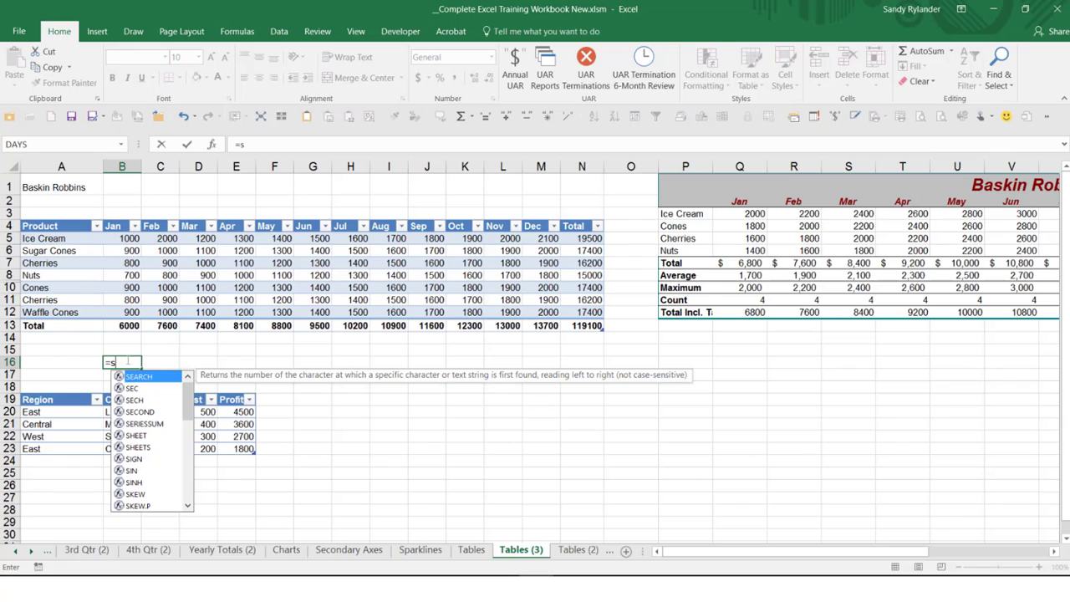
{"action": "type", "text": "ub"}
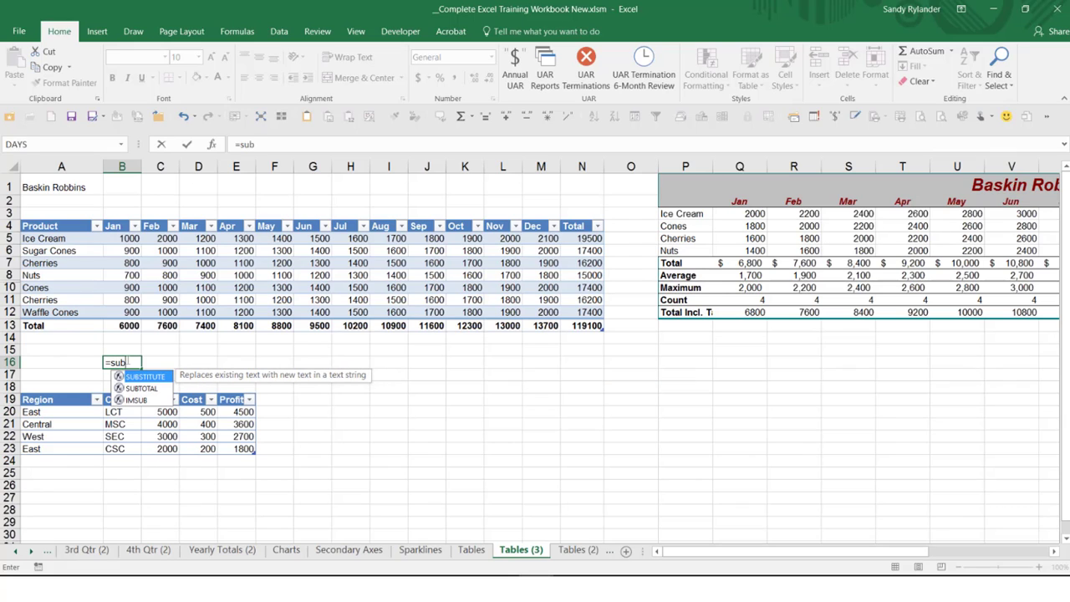
{"action": "double_click", "coordinate": [139, 388]}
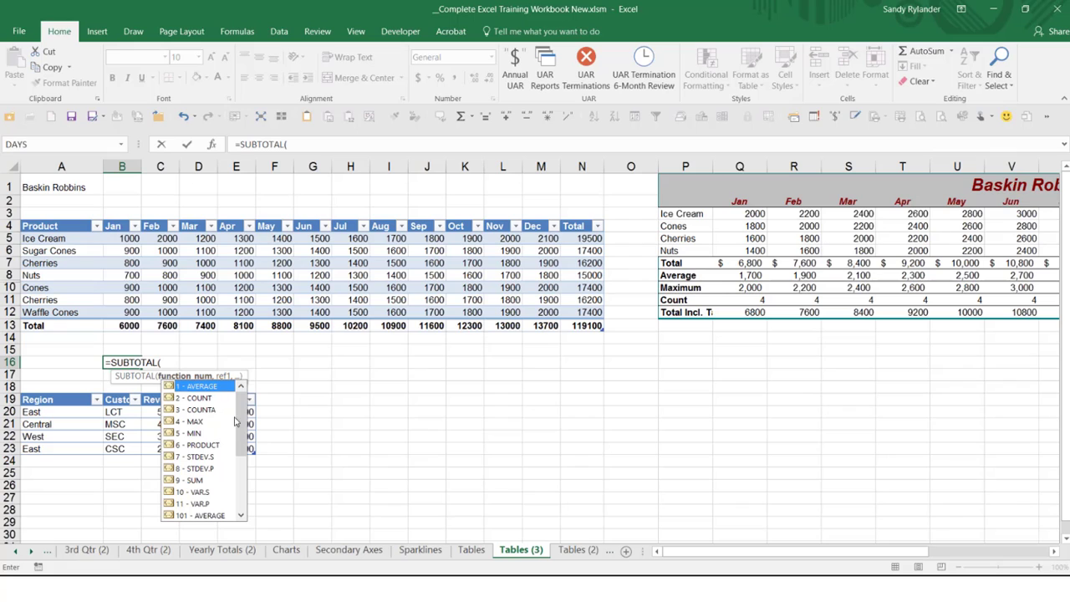
{"action": "scroll", "coordinate": [243, 436], "scroll_direction": "down", "scroll_amount": 1}
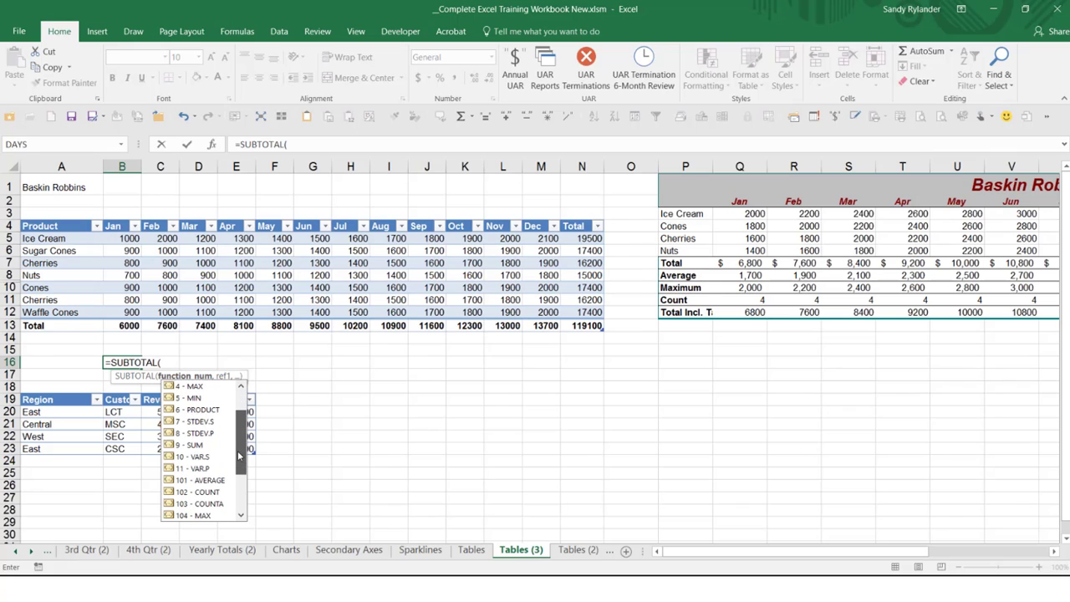
{"action": "scroll", "coordinate": [243, 436], "scroll_direction": "up", "scroll_amount": 1}
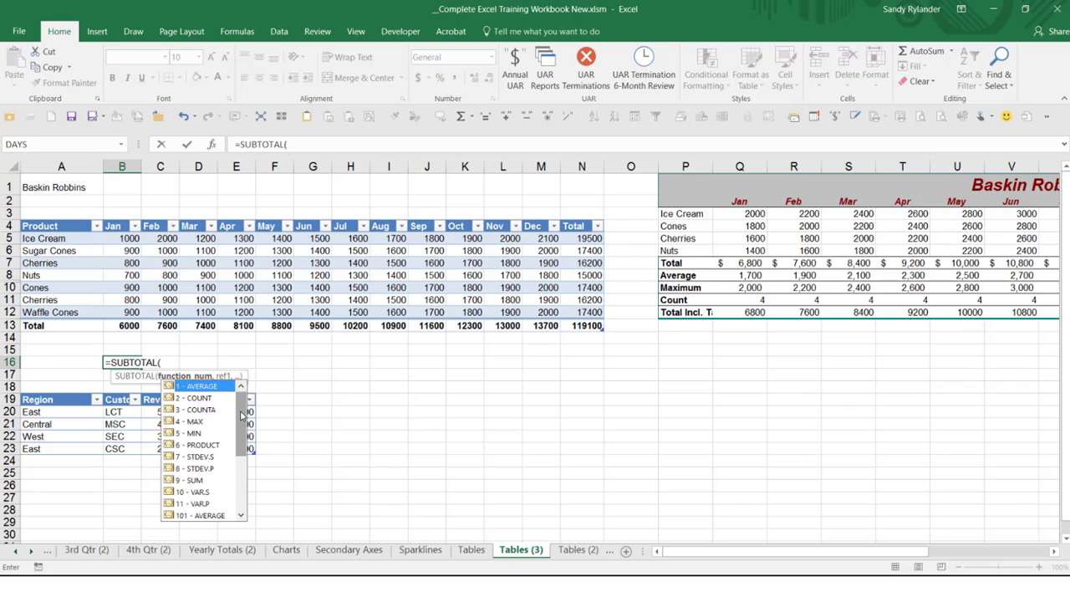
{"action": "scroll", "coordinate": [209, 468], "scroll_direction": "down", "scroll_amount": 1}
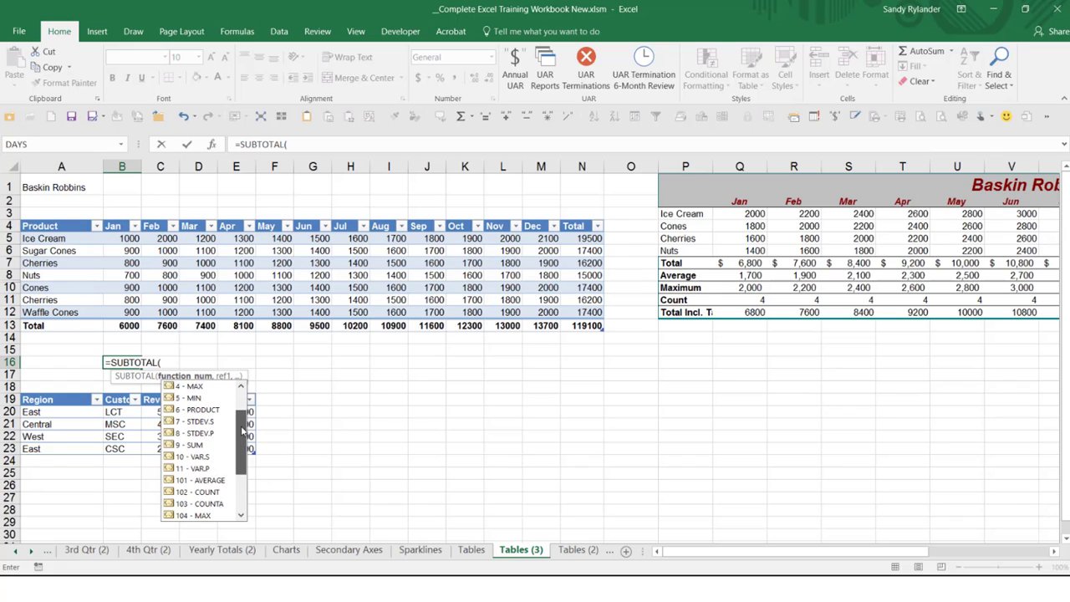
{"action": "scroll", "coordinate": [237, 426], "scroll_direction": "up", "scroll_amount": 1}
{"action": "scroll", "coordinate": [234, 456], "scroll_direction": "down", "scroll_amount": 2}
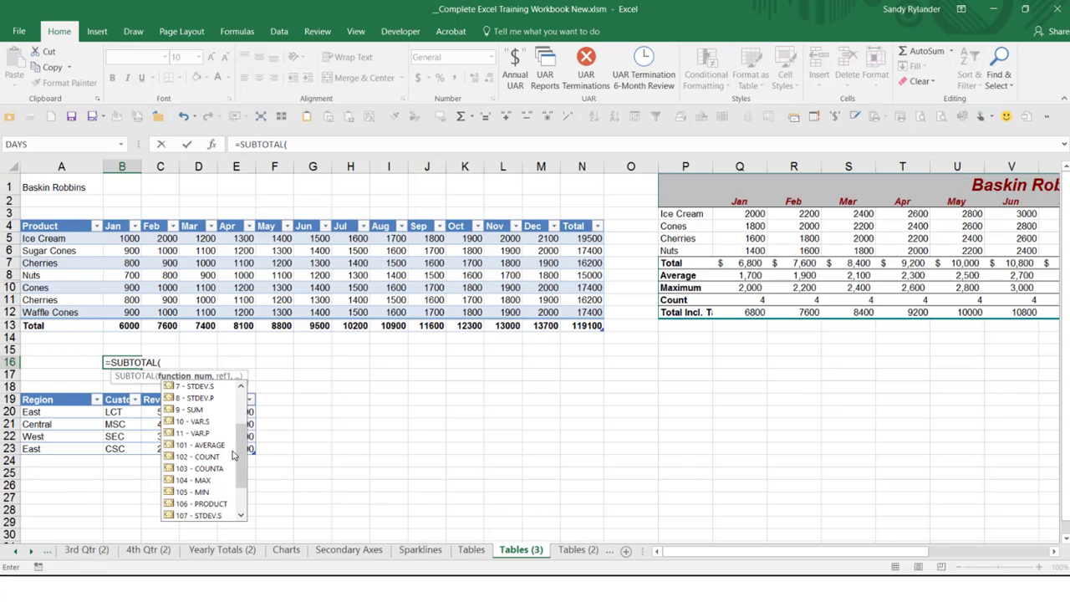
{"action": "key", "text": "Escape"}
{"action": "key", "text": "Escape"}
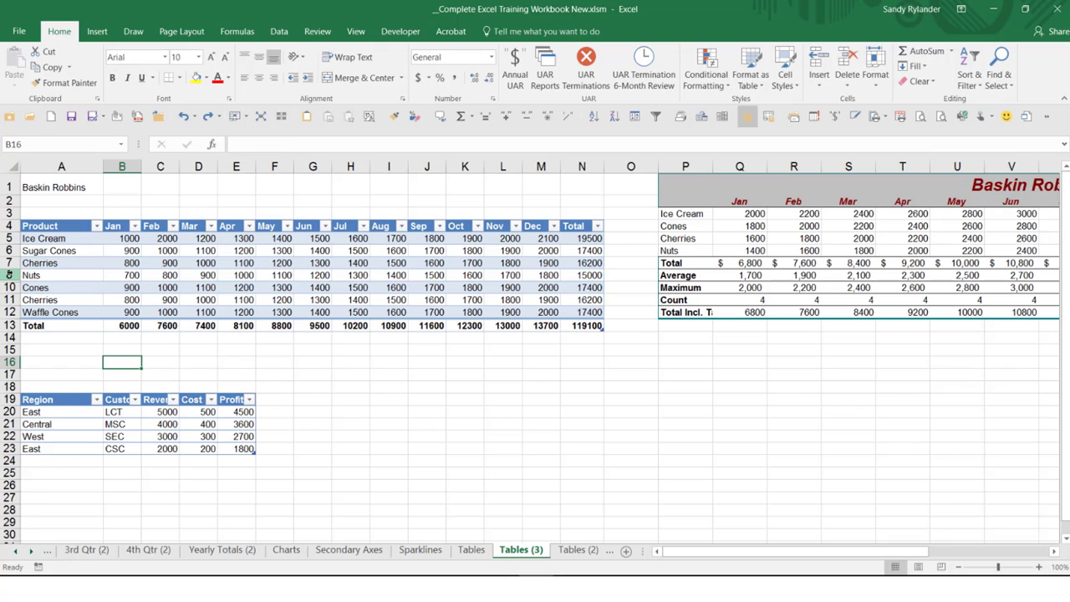
- Unhide row 9 between the Nuts and Cones rows of the monthly table
{"action": "left_click_drag", "start_coordinate": [8, 275], "coordinate": [10, 287]}
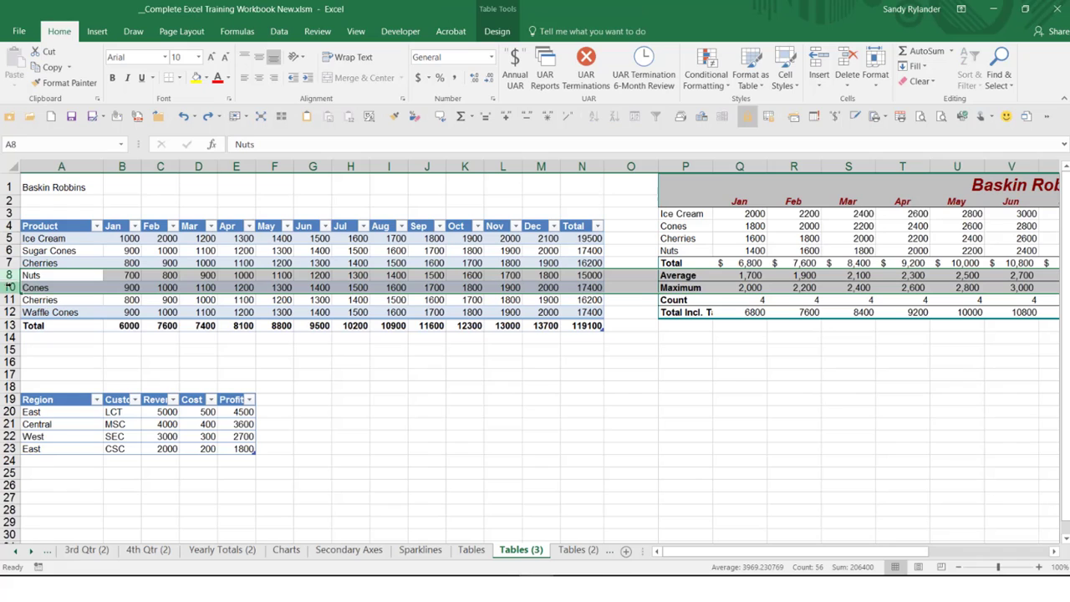
{"action": "right_click", "coordinate": [10, 286]}
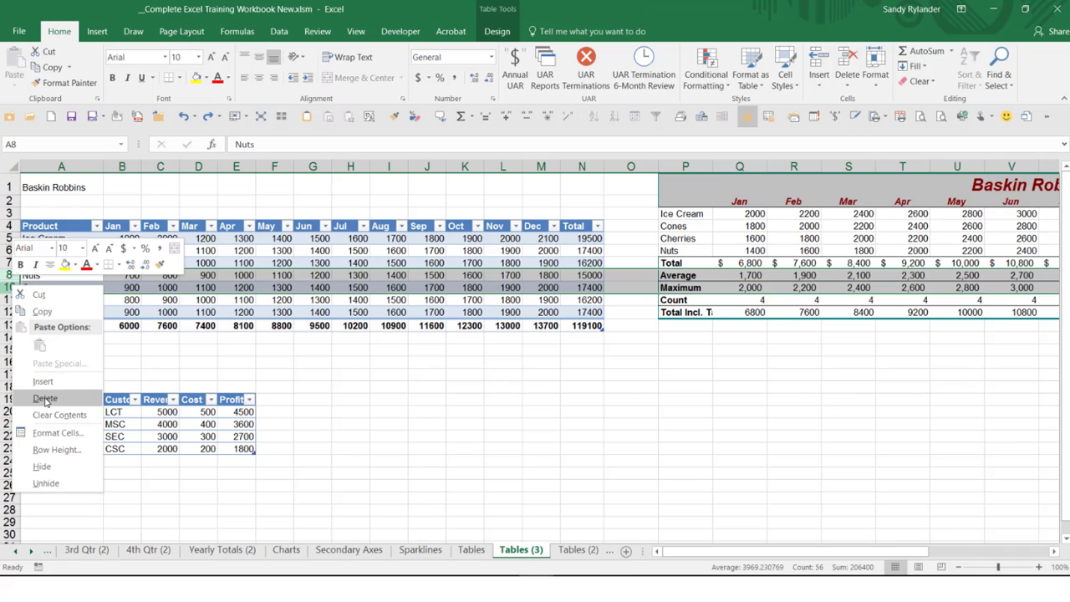
{"action": "left_click", "coordinate": [46, 484]}
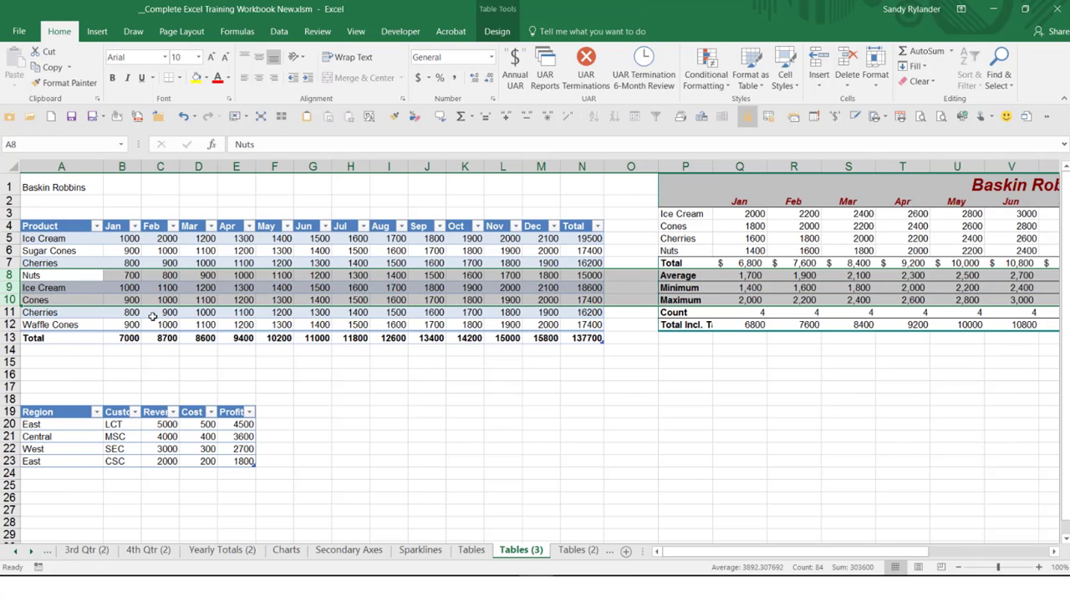
{"action": "left_click", "coordinate": [90, 289]}
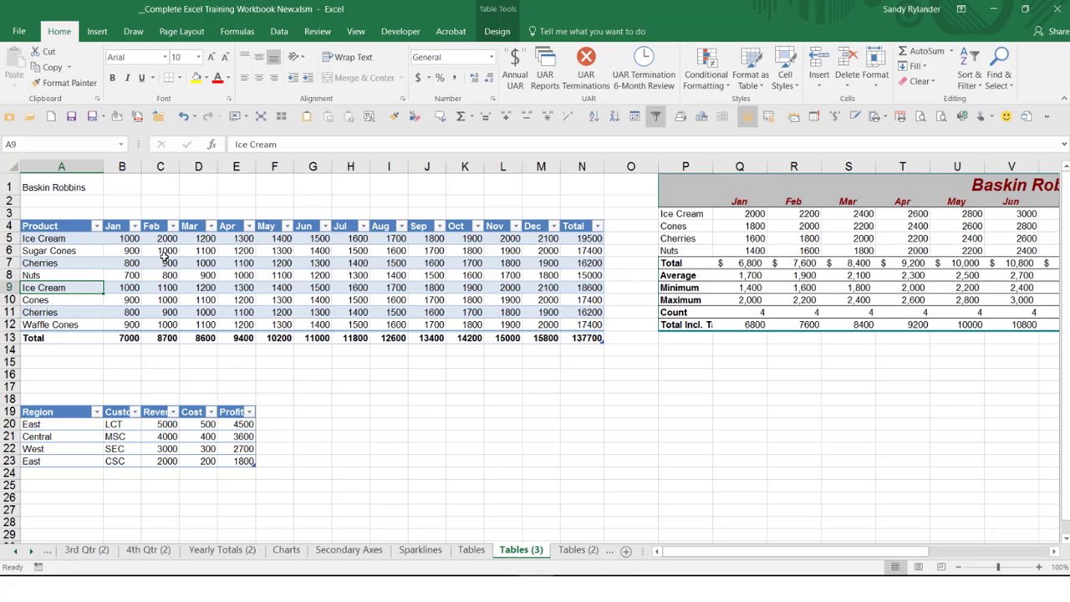
{"action": "left_click", "coordinate": [175, 275]}
{"action": "left_click", "coordinate": [209, 262]}
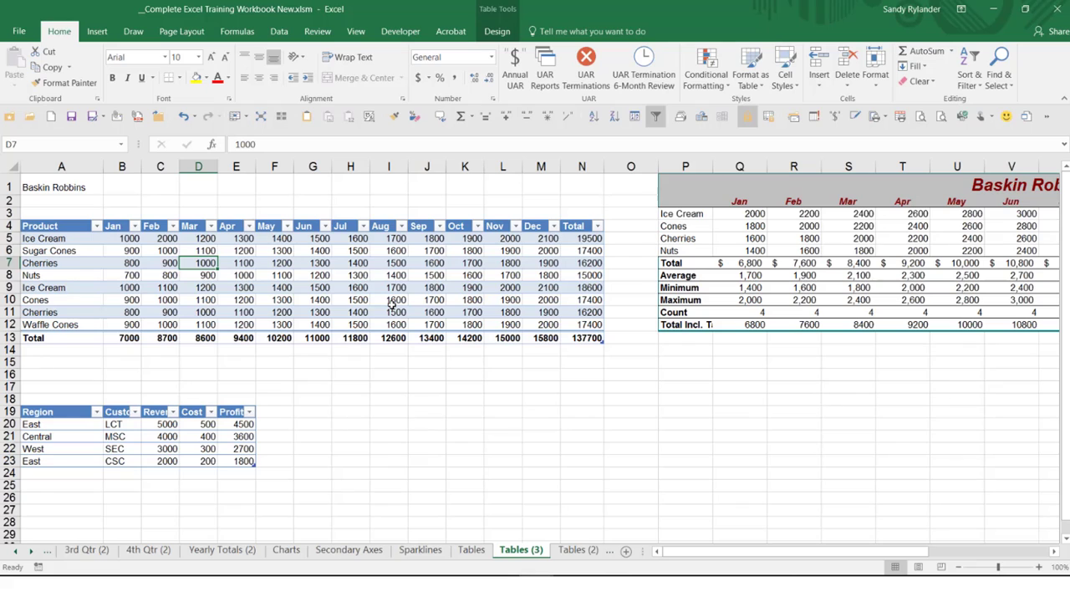
- On the Tables sheet, examine the column headings of the plain monthly range with its header row out of view
{"action": "left_click", "coordinate": [471, 550]}
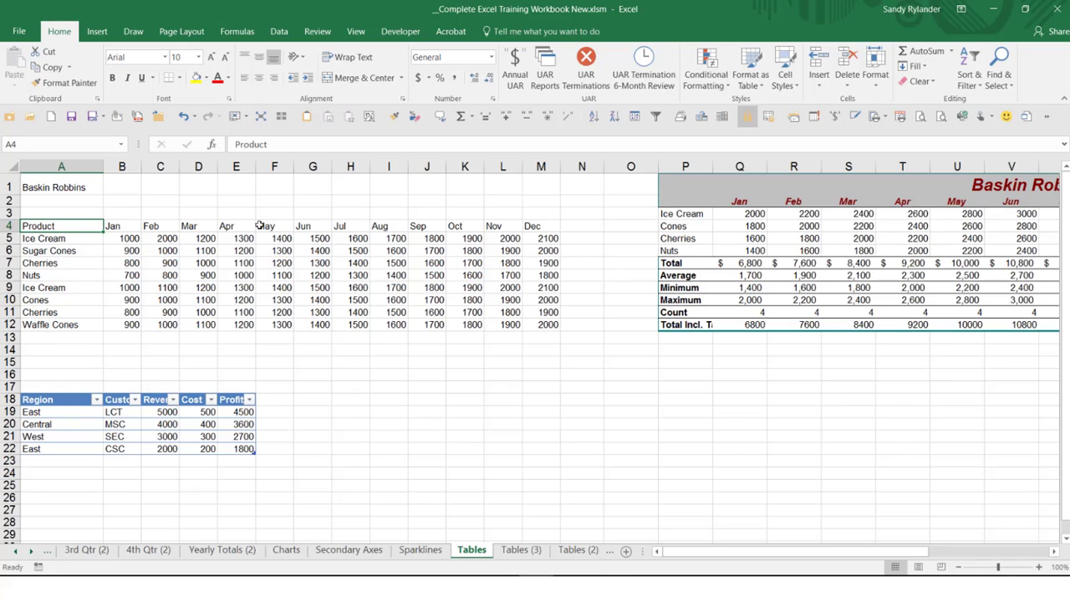
{"action": "left_click", "coordinate": [225, 259]}
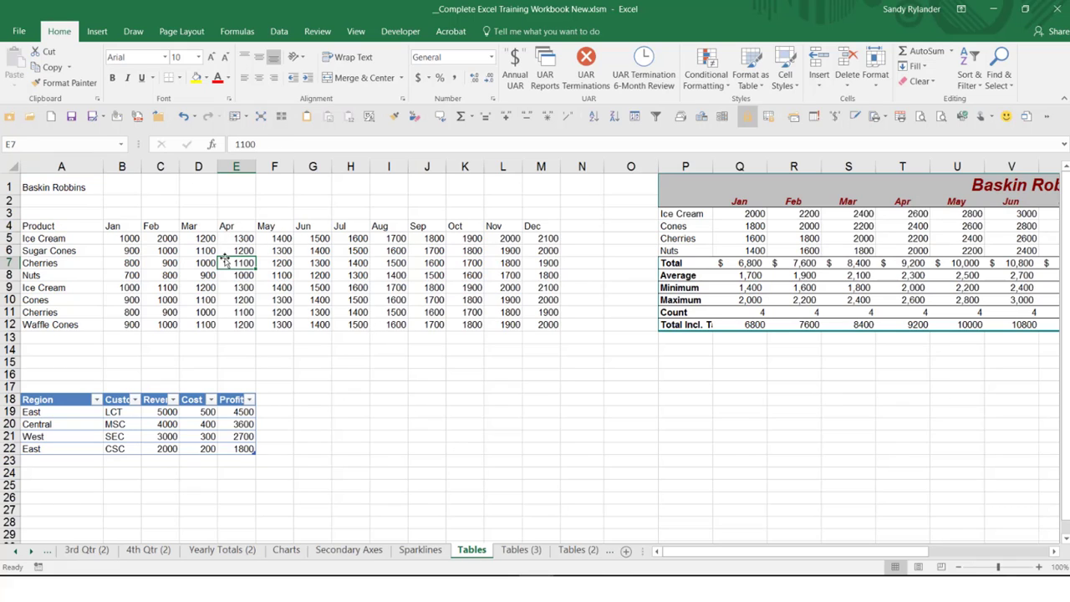
{"action": "left_click", "coordinate": [1065, 542]}
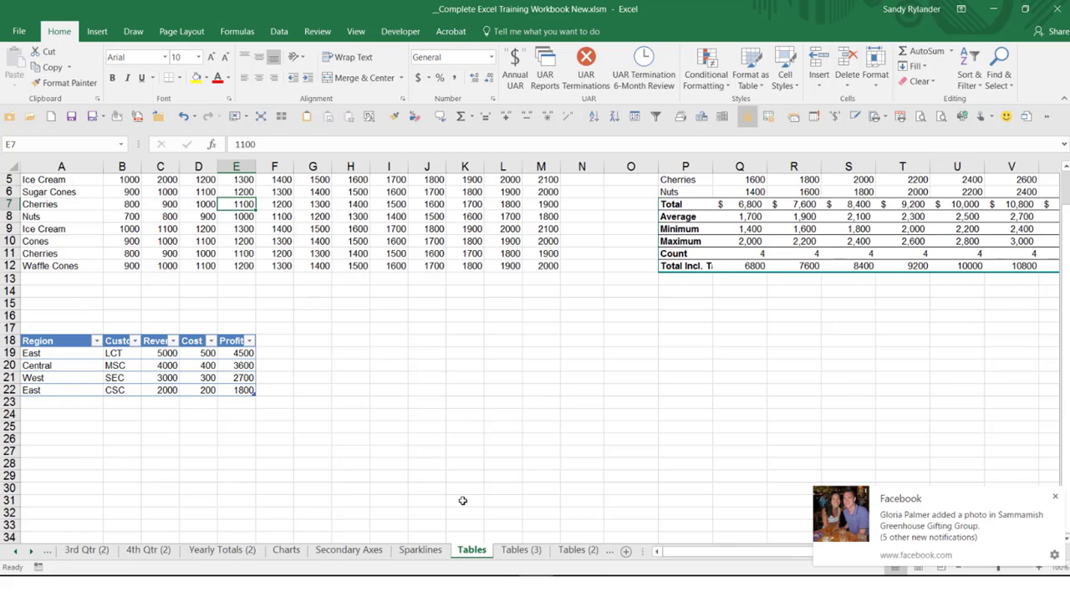
- On the Tables (3) sheet, examine the monthly table's column headings with its header row out of view
{"action": "left_click", "coordinate": [520, 549]}
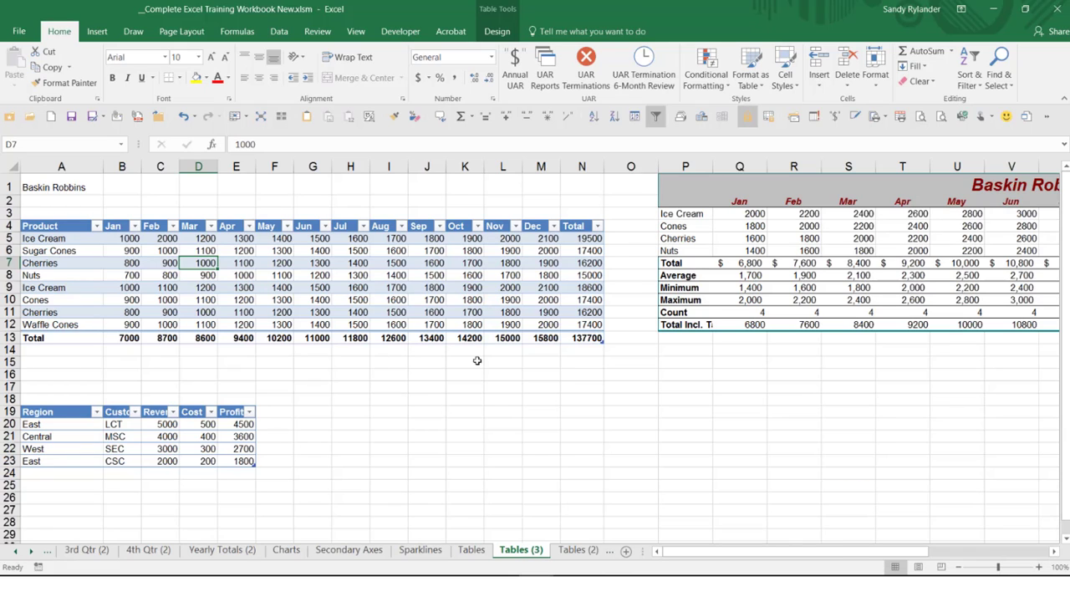
{"action": "left_click", "coordinate": [1065, 542]}
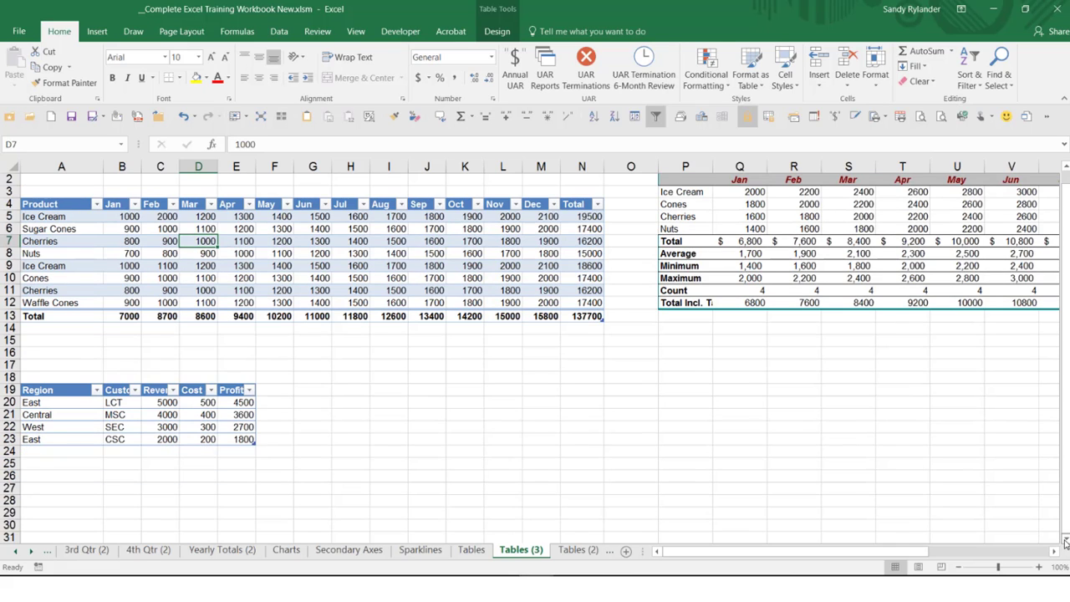
{"action": "left_click", "coordinate": [1065, 543]}
{"action": "left_click", "coordinate": [1065, 542]}
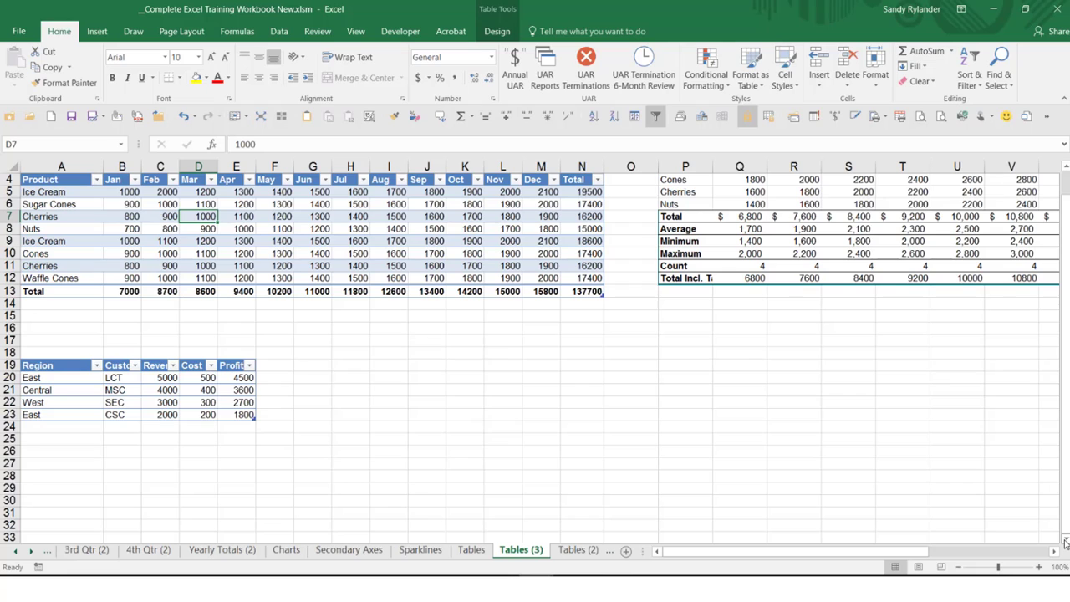
{"action": "left_click", "coordinate": [1065, 543]}
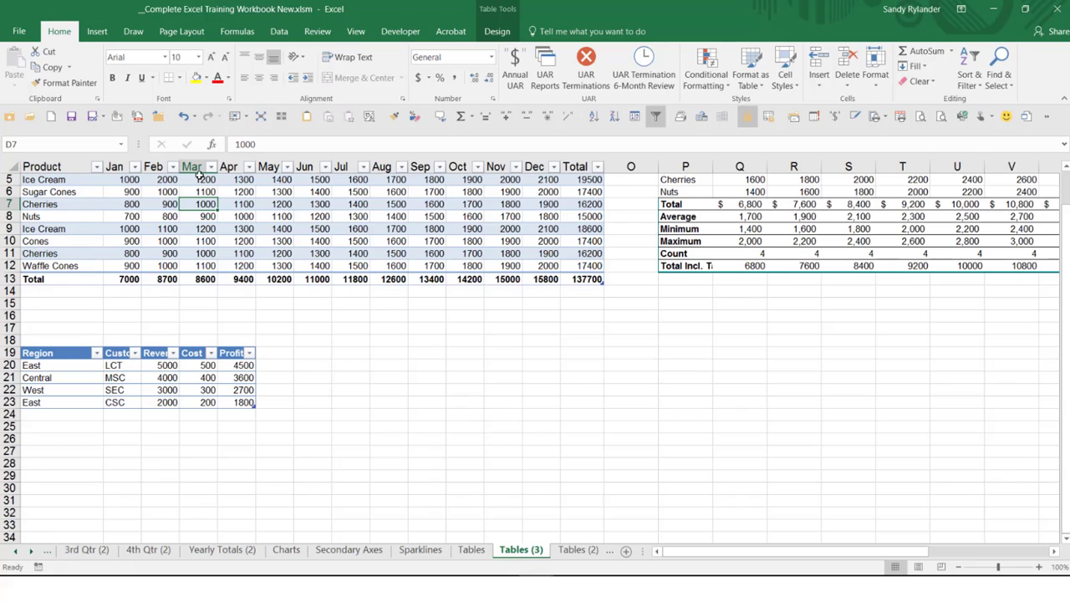
- View the Jan column's filter options and compare the column headings with a cell outside and a cell inside the monthly table selected
{"action": "left_click", "coordinate": [134, 168]}
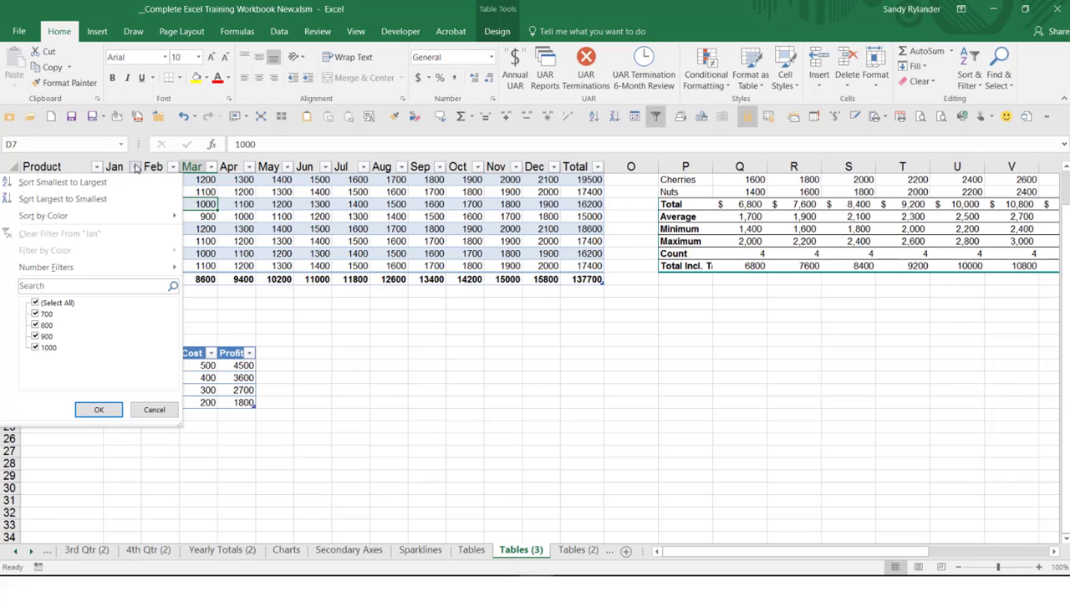
{"action": "left_click", "coordinate": [136, 168]}
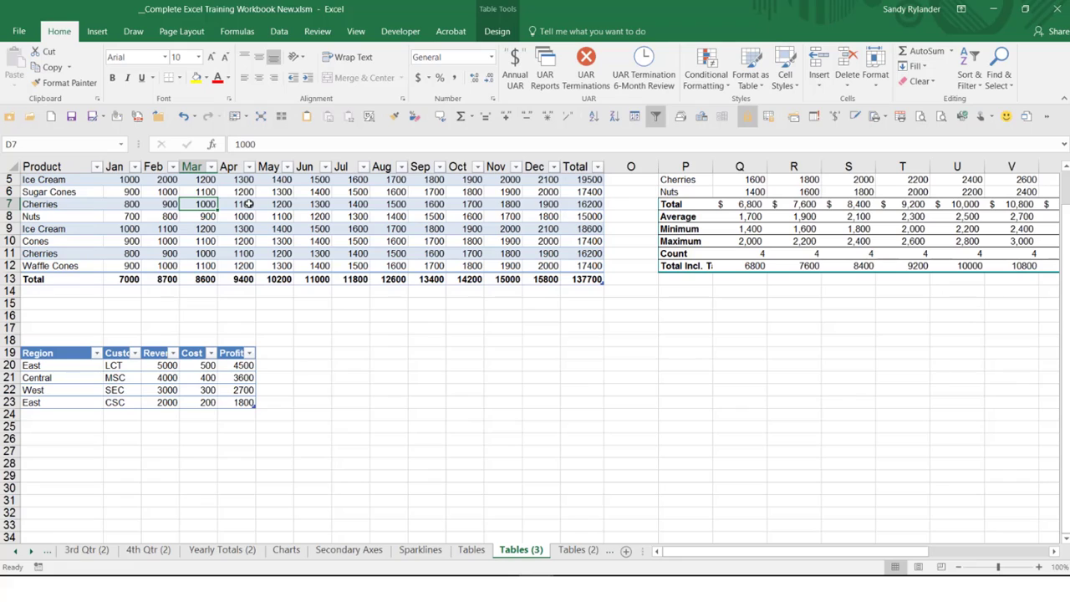
{"action": "left_click", "coordinate": [424, 317]}
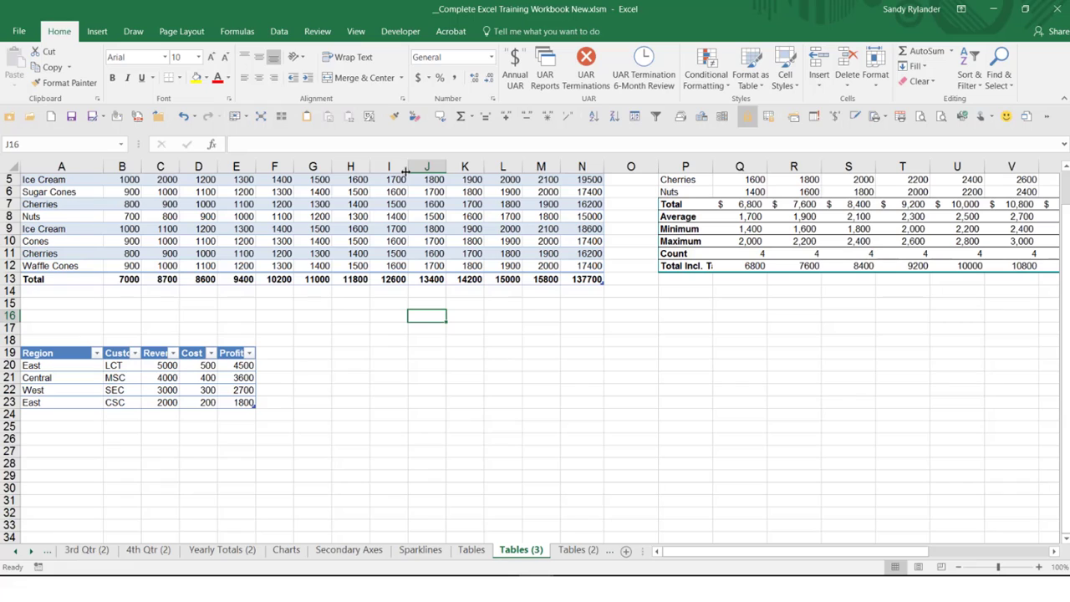
{"action": "left_click", "coordinate": [308, 203]}
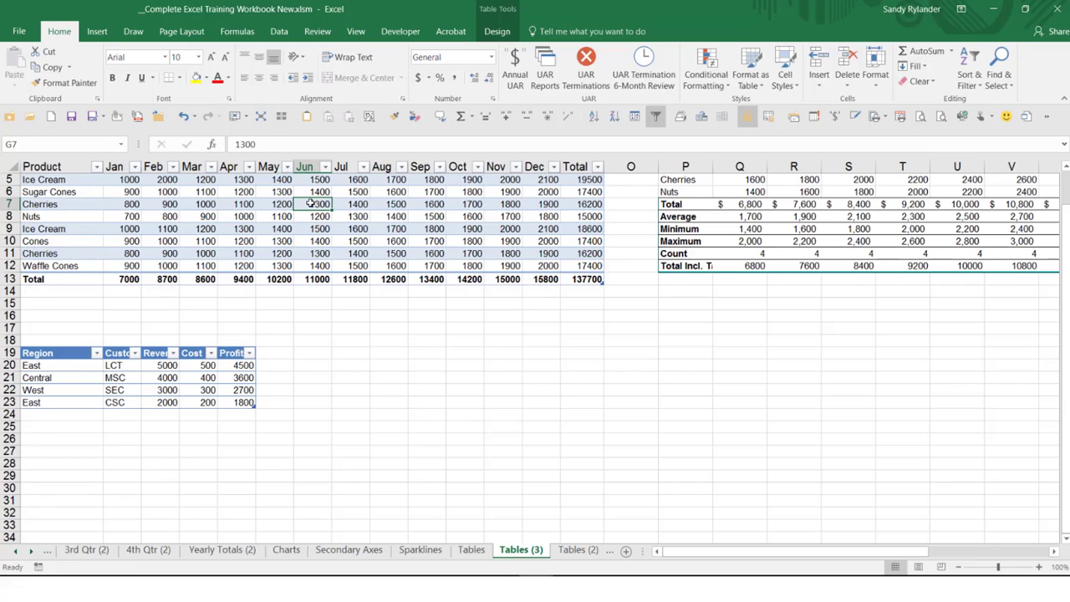
- Compare the column headings with cell I16 and the June Cherries cell selected, and return to row 1 in the June column
{"action": "left_click", "coordinate": [372, 317]}
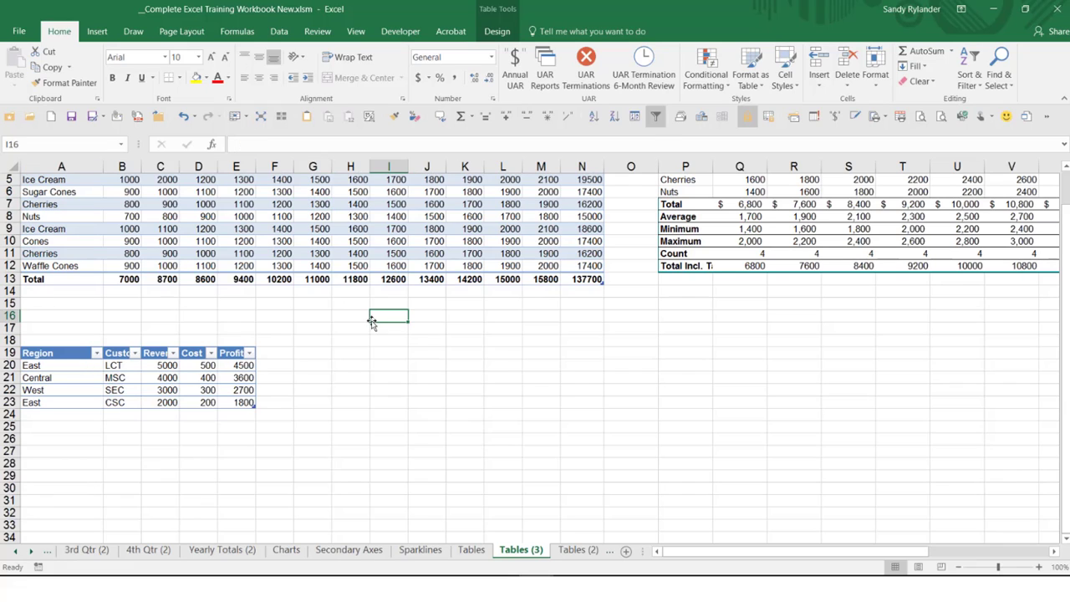
{"action": "left_click", "coordinate": [316, 206]}
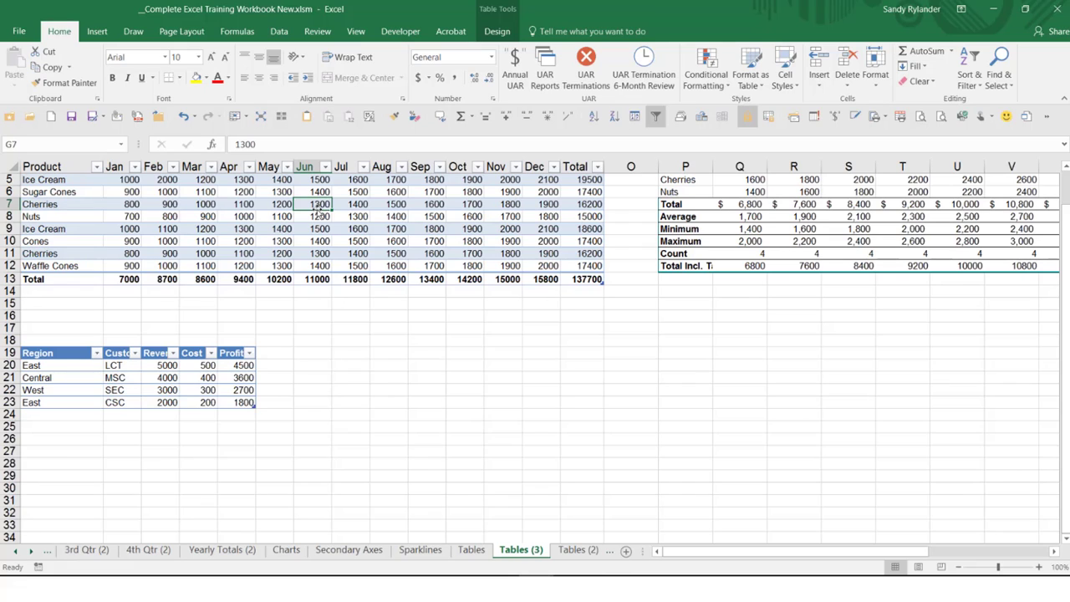
{"action": "key", "text": "Up"}
{"action": "key", "text": "Up"}
{"action": "key", "text": "Up"}
{"action": "key", "text": "Up"}
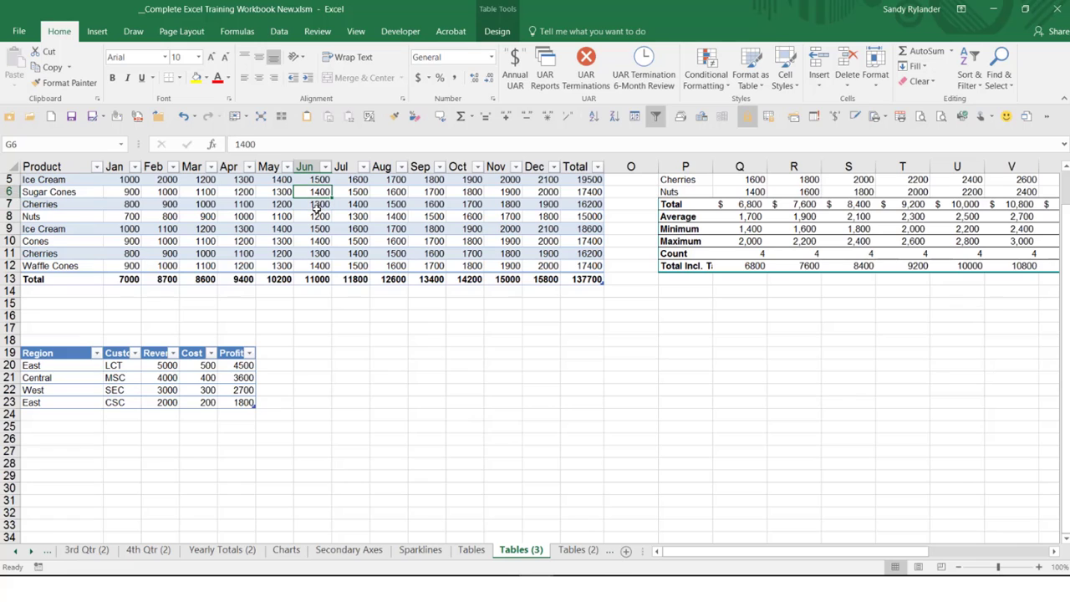
{"action": "key", "text": "Up"}
{"action": "key", "text": "Up"}
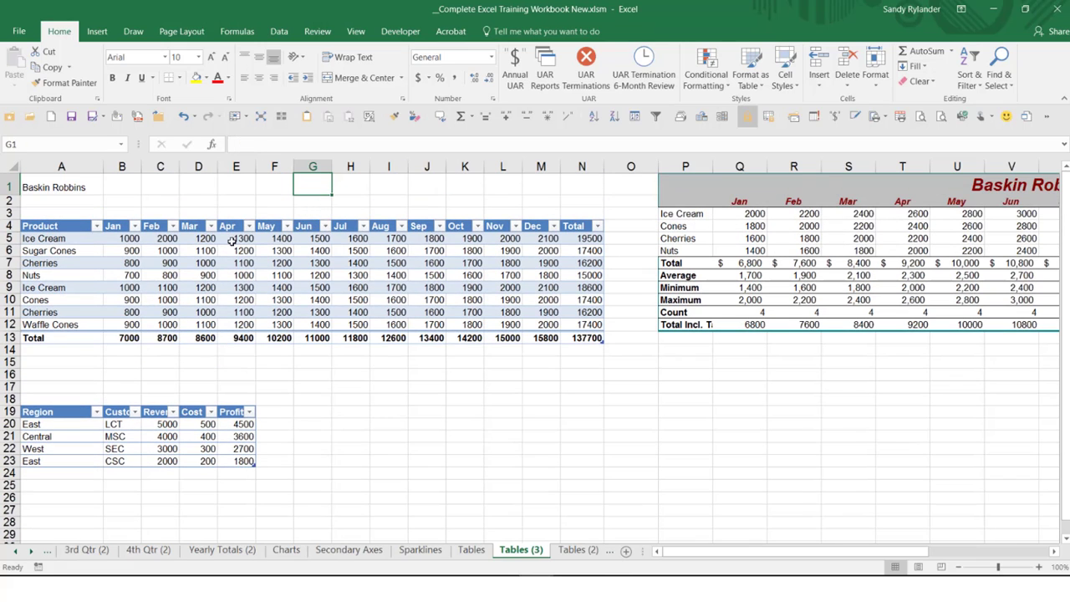
- Remove duplicate rows from the monthly table based only on the Product column, and undo the removal
{"action": "left_click", "coordinate": [233, 240]}
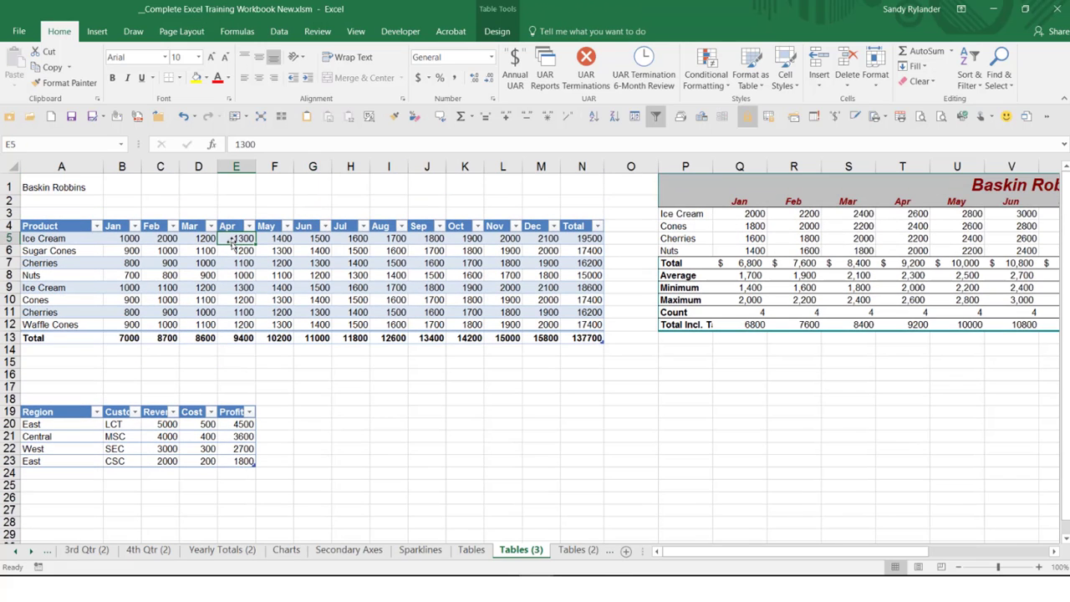
{"action": "left_click", "coordinate": [495, 31]}
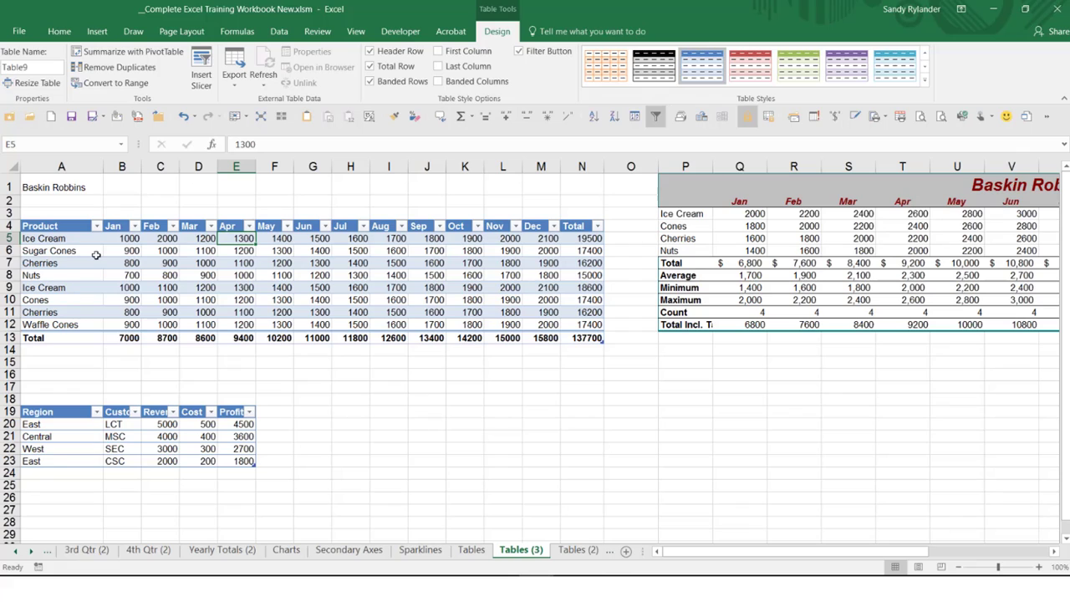
{"action": "left_click", "coordinate": [165, 262]}
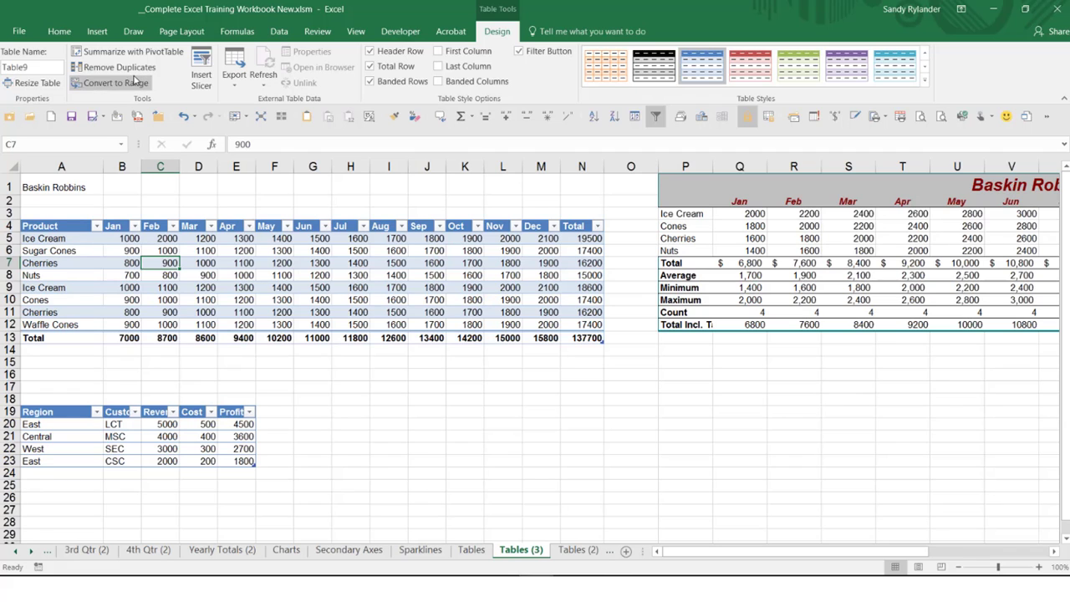
{"action": "left_click", "coordinate": [131, 72]}
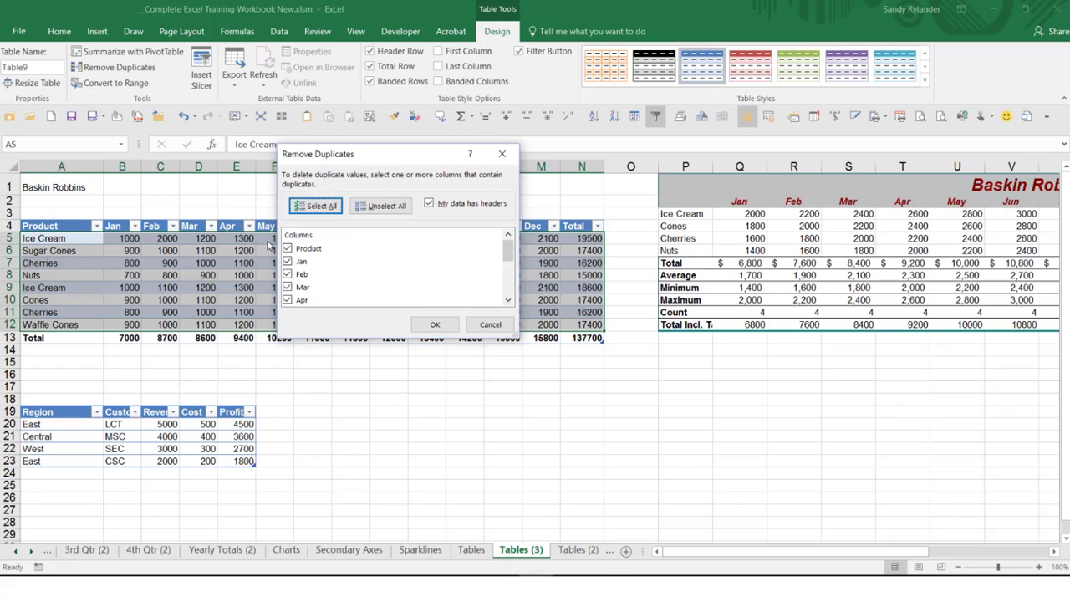
{"action": "left_click", "coordinate": [378, 207]}
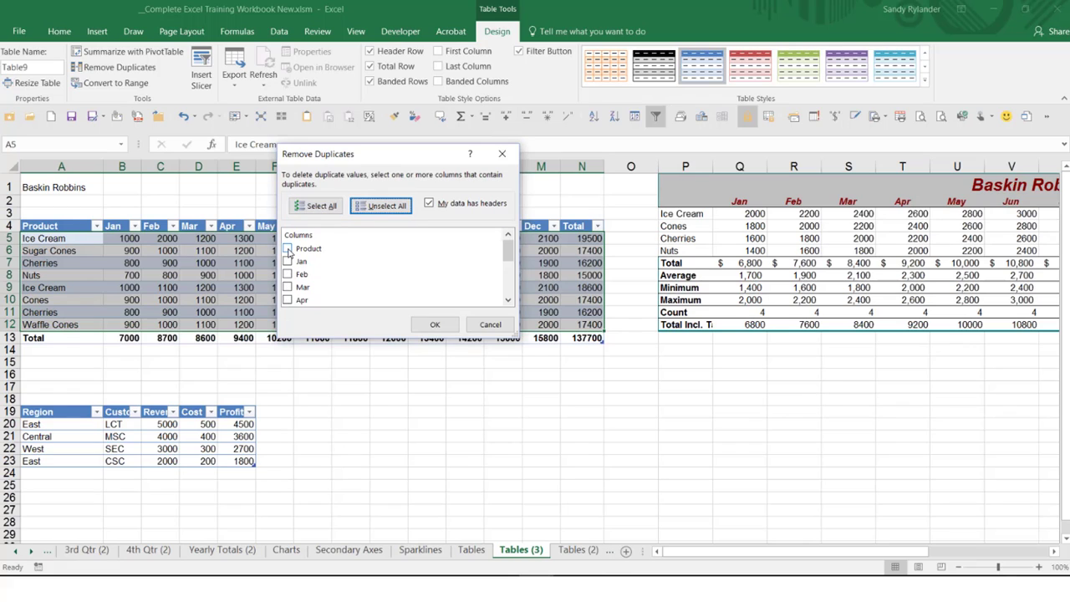
{"action": "left_click", "coordinate": [288, 249]}
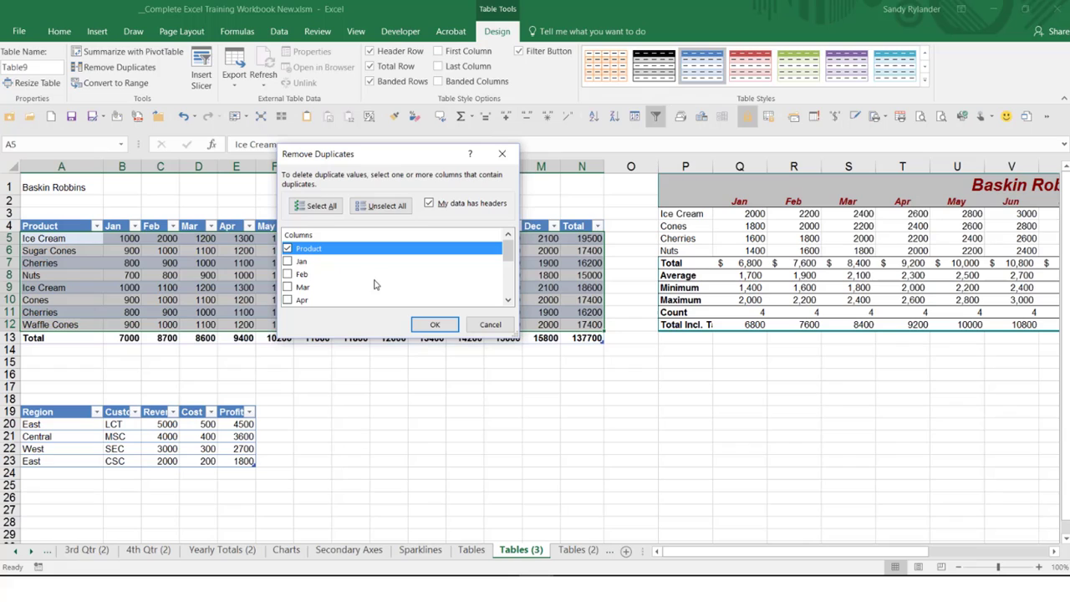
{"action": "left_click", "coordinate": [435, 325]}
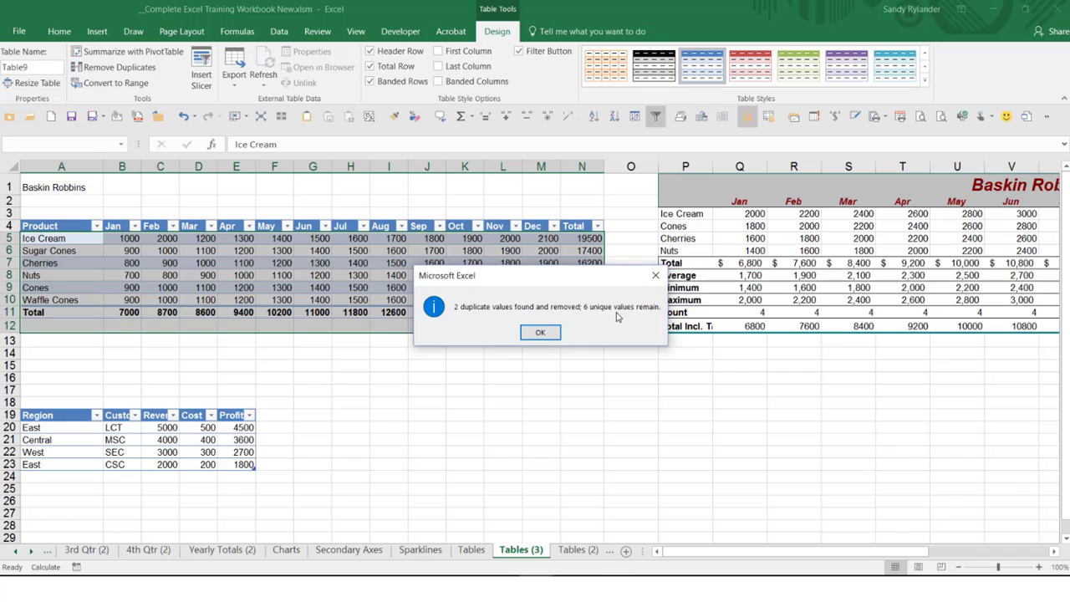
{"action": "left_click", "coordinate": [539, 331]}
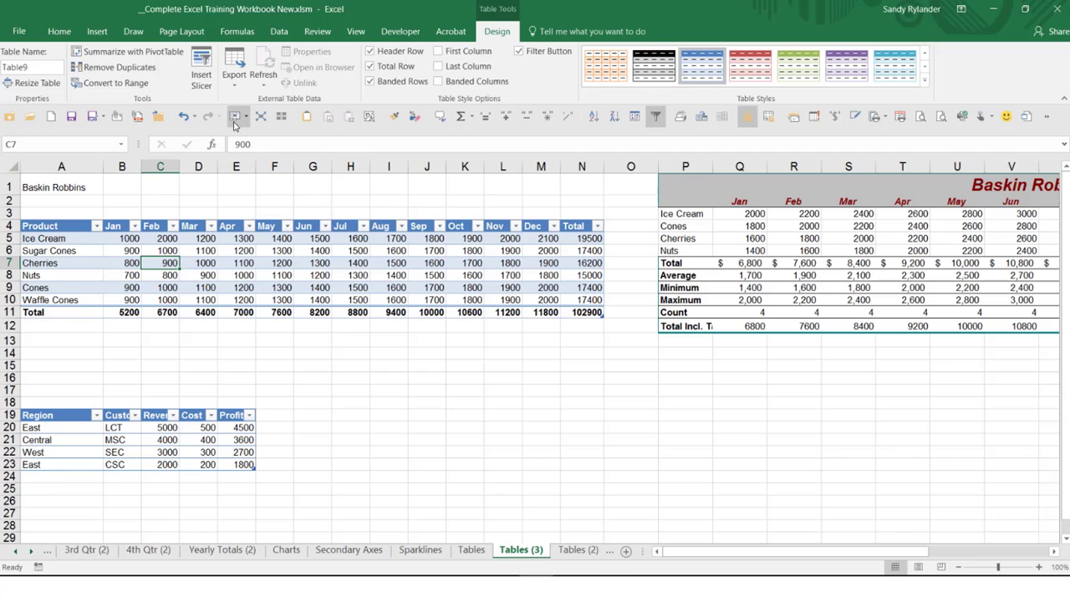
{"action": "left_click", "coordinate": [185, 117]}
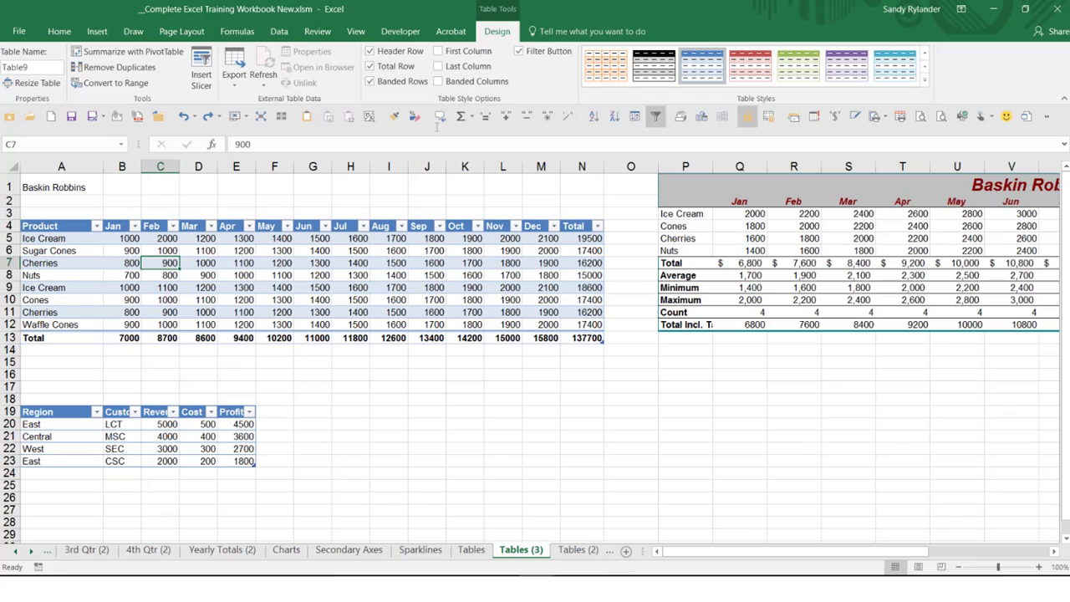
{"action": "left_click", "coordinate": [618, 238]}
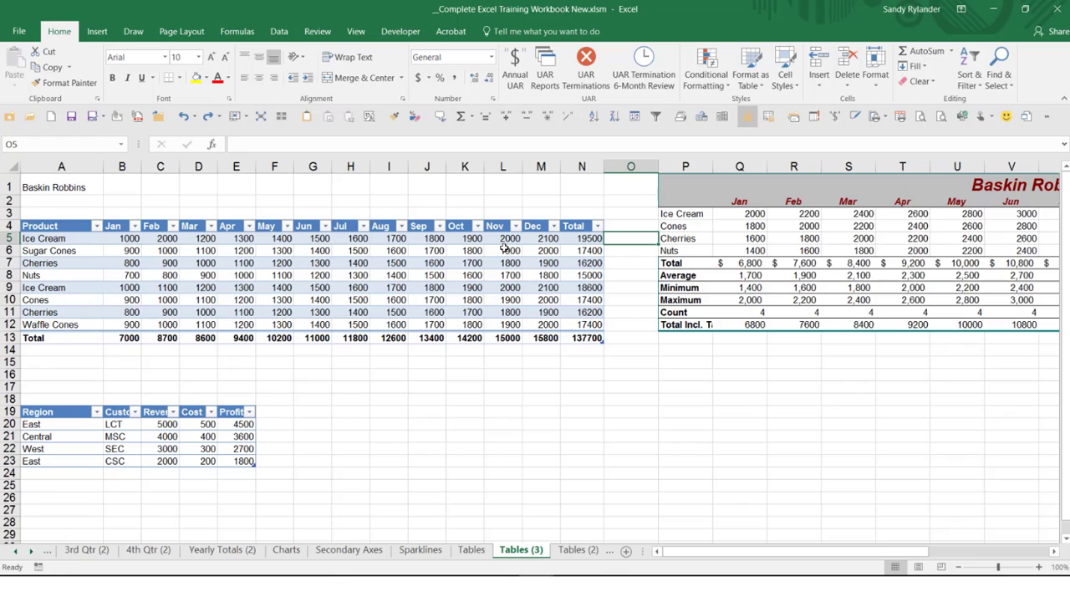
{"action": "type", "text": "="}
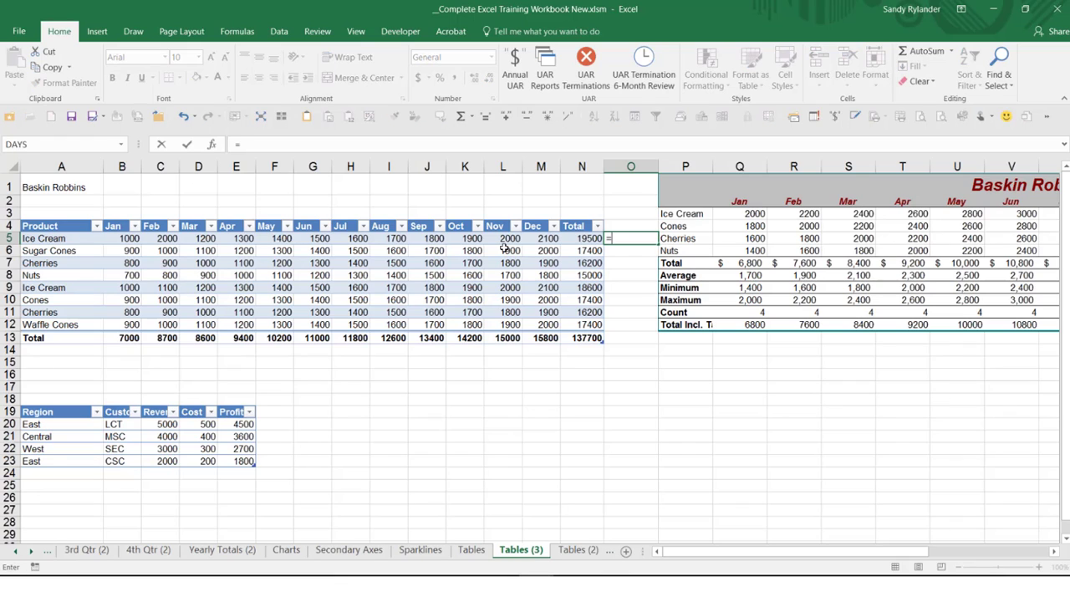
{"action": "left_click", "coordinate": [533, 240]}
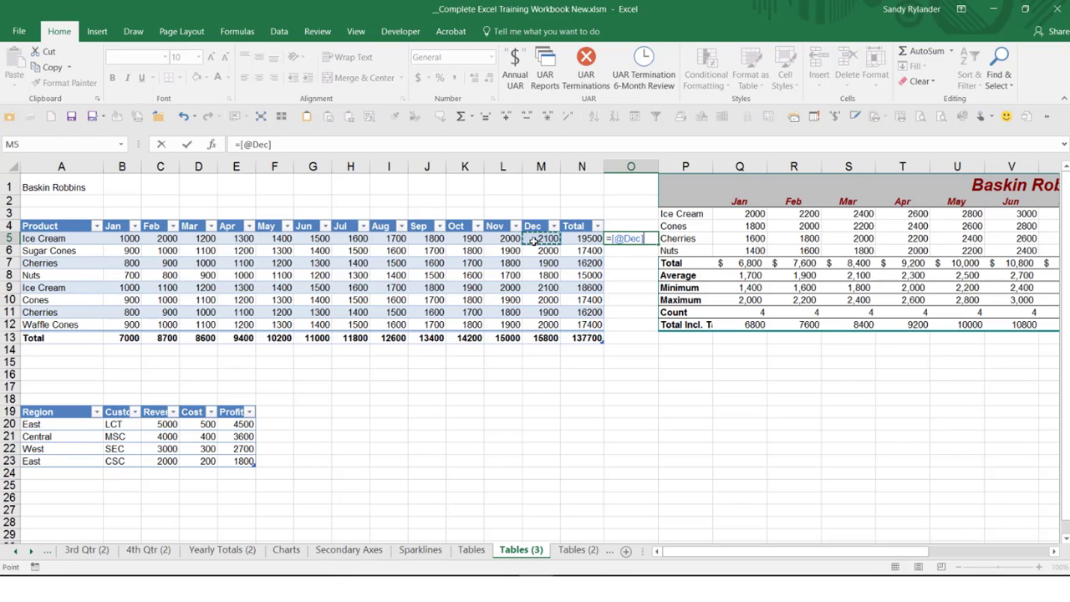
{"action": "type", "text": "-"}
{"action": "left_click", "coordinate": [506, 238]}
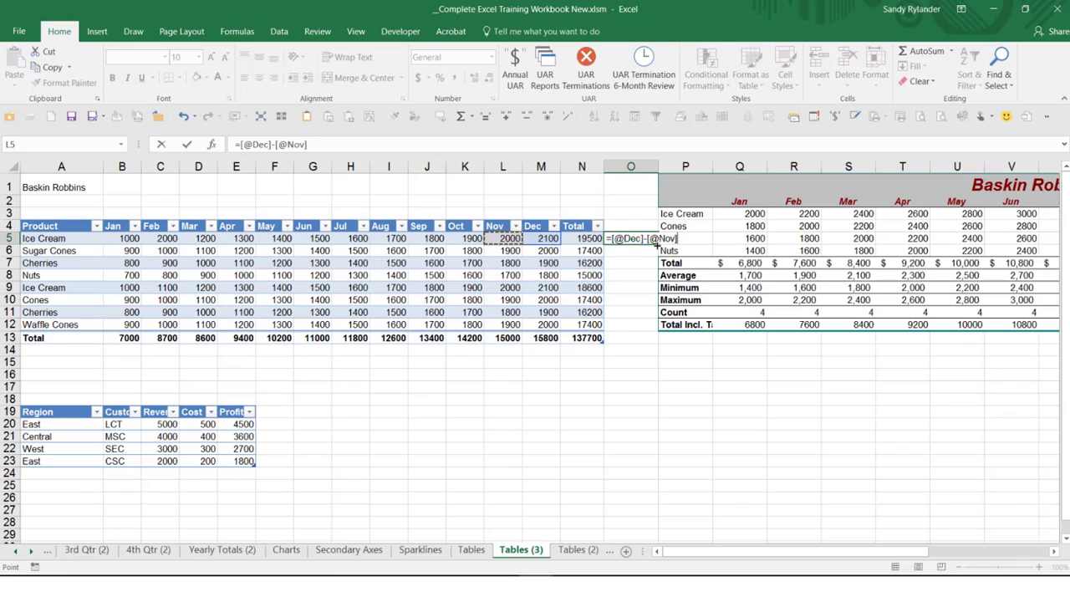
{"action": "key", "text": "Return"}
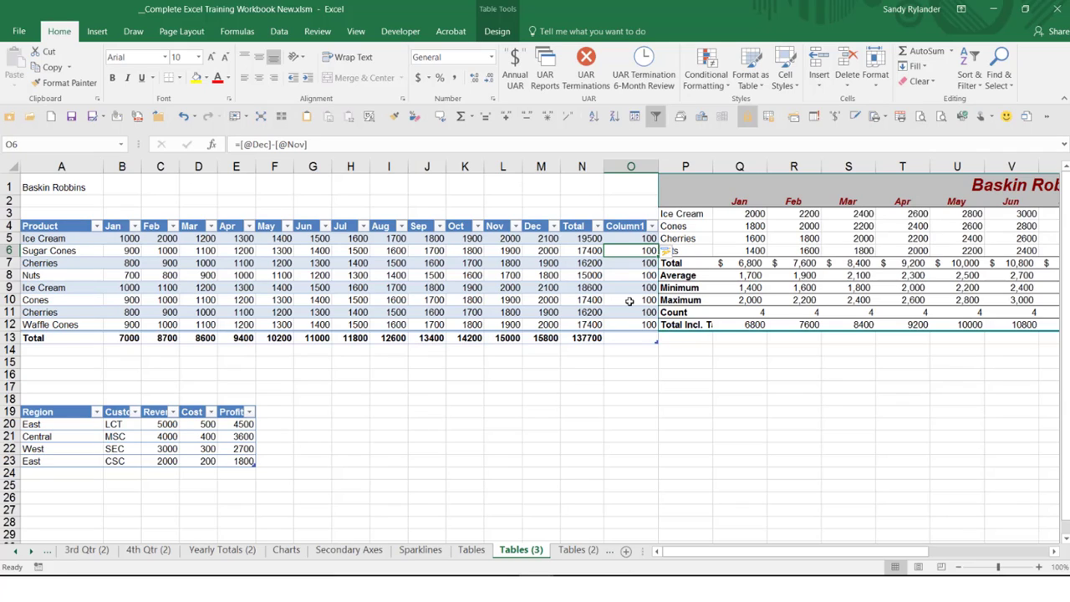
- Rename the new calculated column's header to "Net Dec-Nov"
{"action": "left_click", "coordinate": [616, 226]}
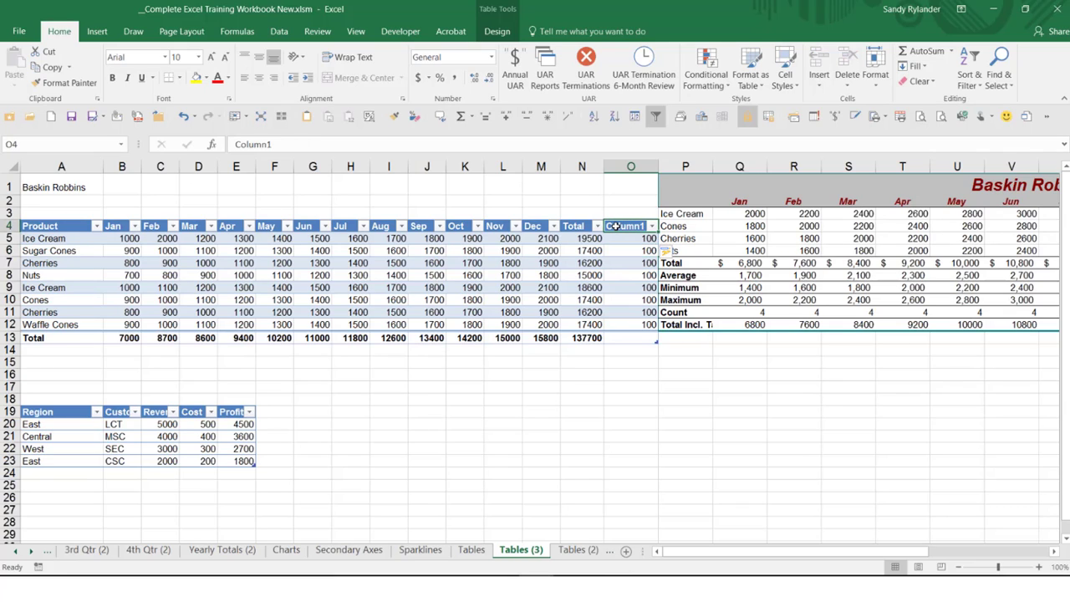
{"action": "type", "text": "Net"}
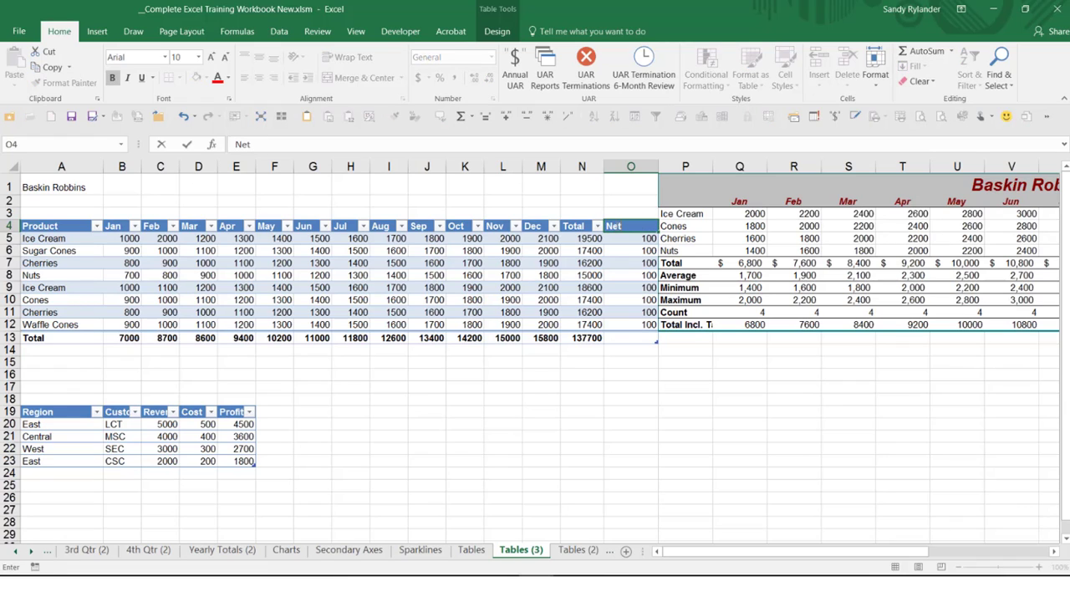
{"action": "type", "text": " Dec-Nov"}
{"action": "key", "text": "Return"}
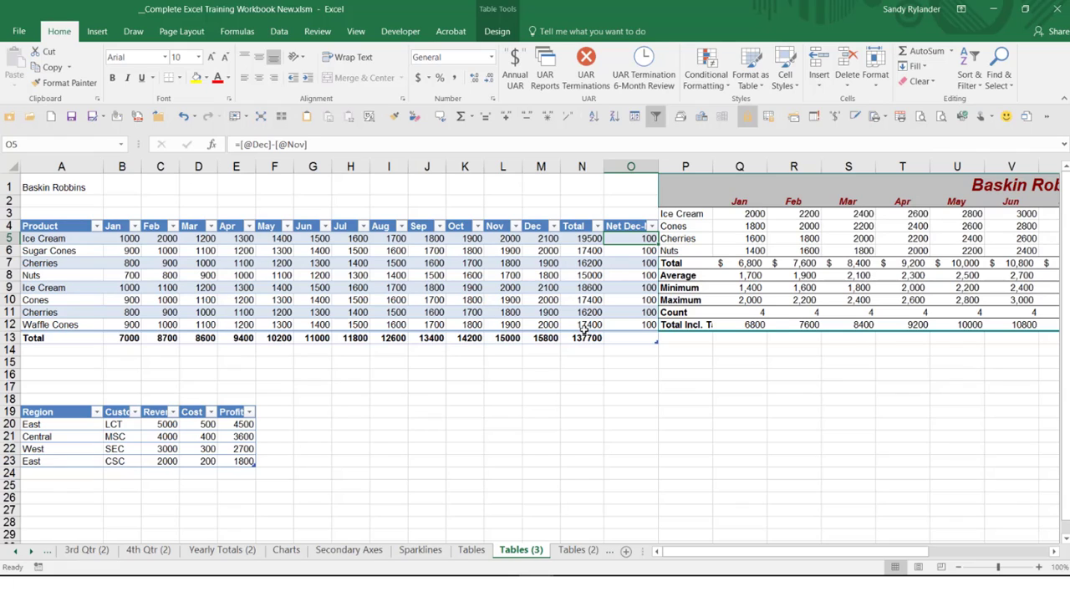
- Undo the header rename and the added December-minus-November column
{"action": "key", "text": "ctrl+z"}
{"action": "key", "text": "ctrl+z"}
{"action": "key", "text": "ctrl+z"}
{"action": "key", "text": "ctrl+z"}
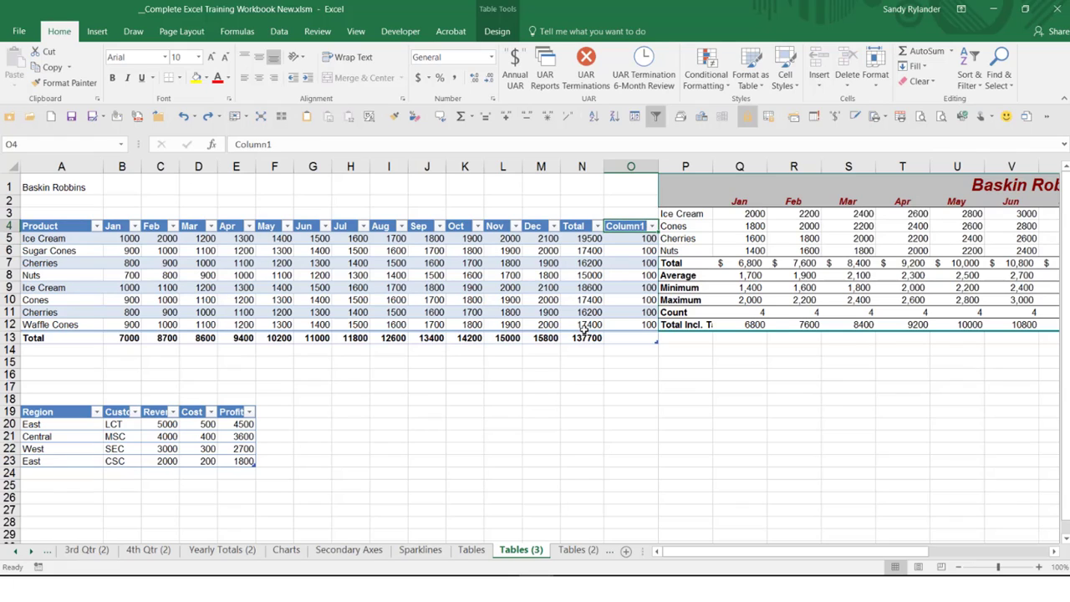
{"action": "key", "text": "ctrl+z"}
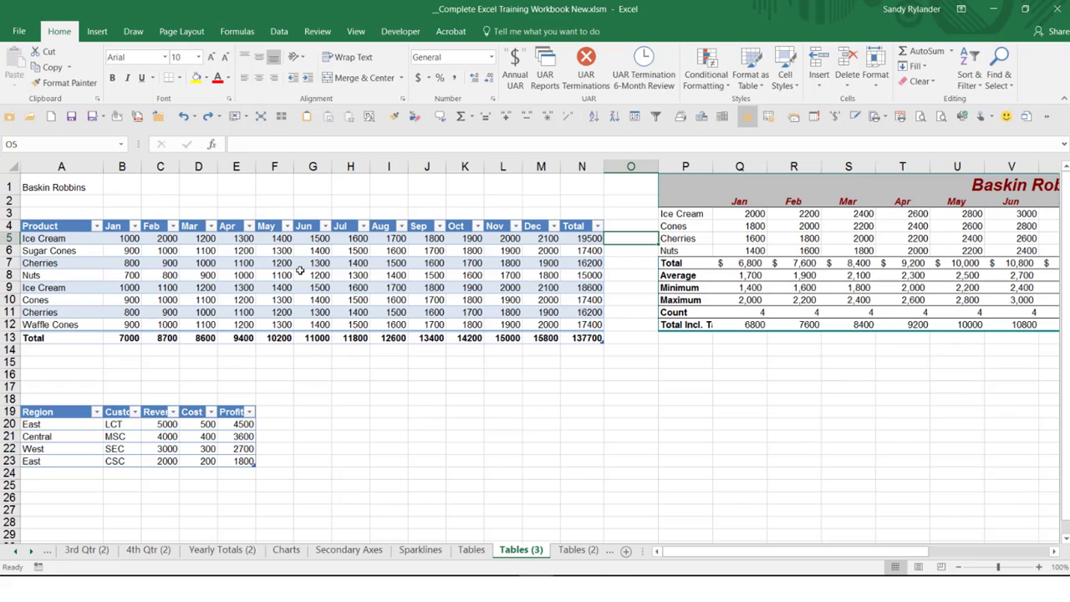
- Convert the monthly product table to a normal range
{"action": "left_click", "coordinate": [238, 262]}
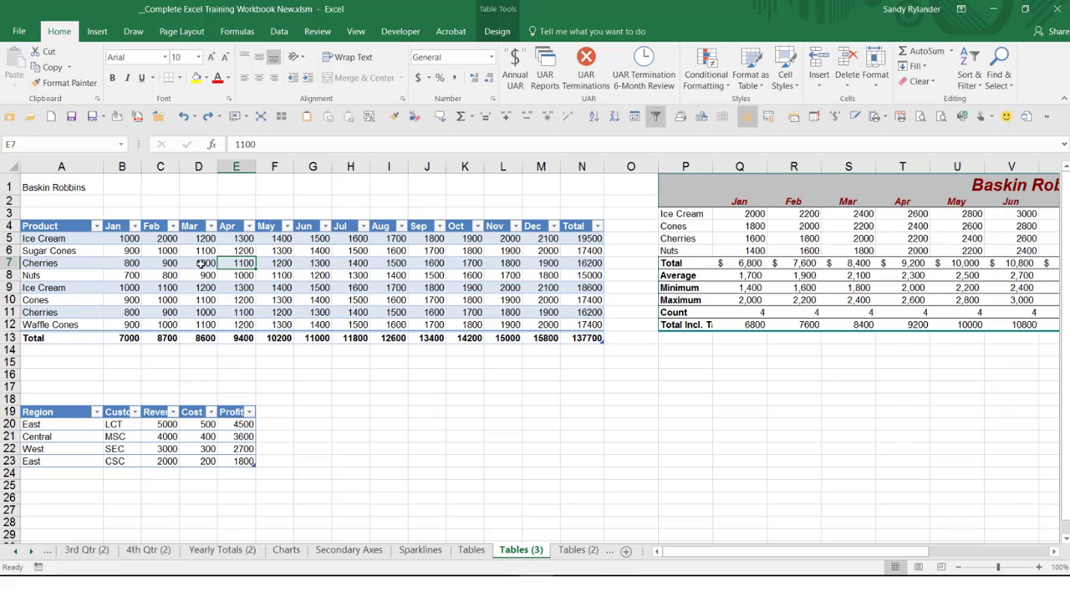
{"action": "left_click", "coordinate": [201, 263]}
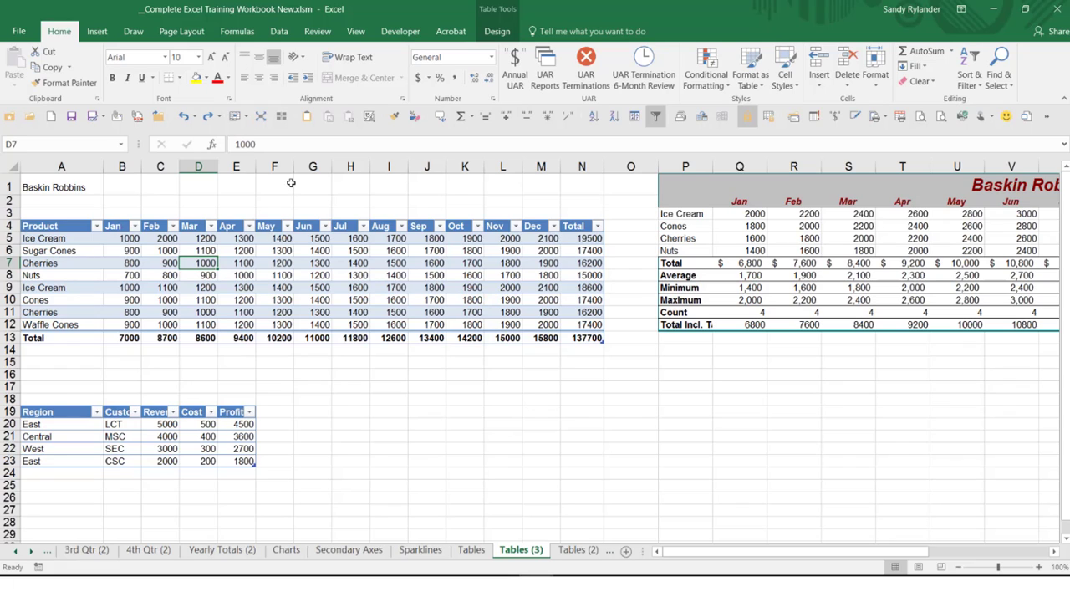
{"action": "left_click", "coordinate": [497, 32]}
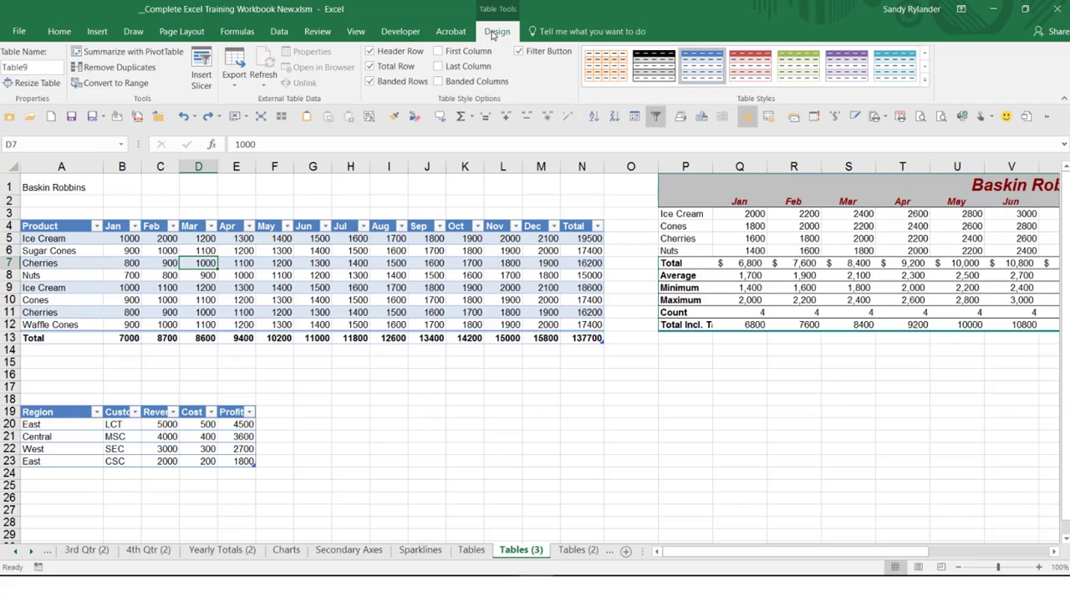
{"action": "left_click", "coordinate": [114, 83]}
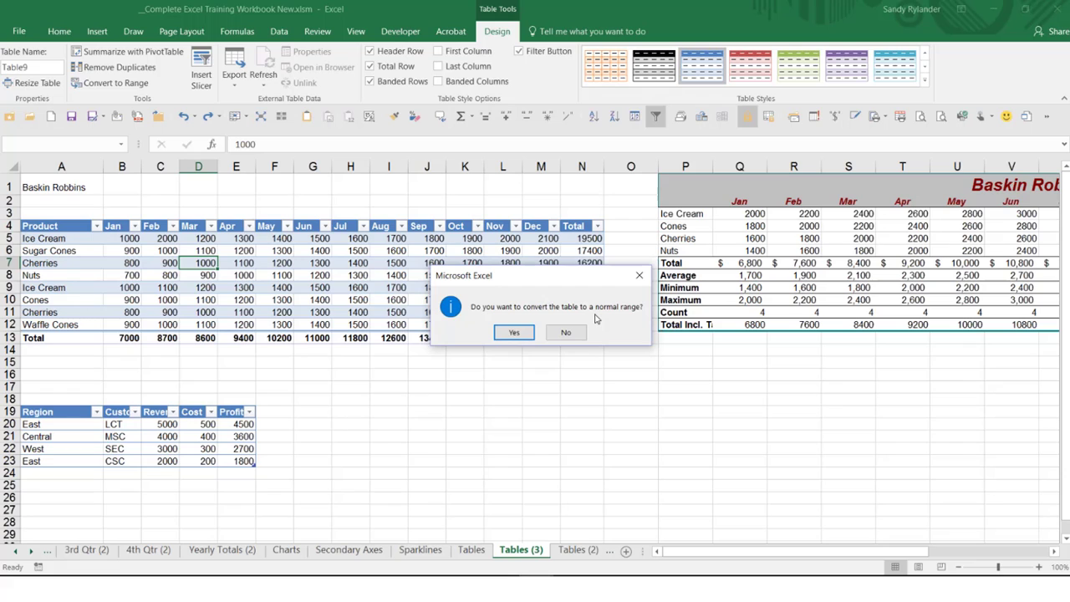
{"action": "left_click", "coordinate": [513, 334]}
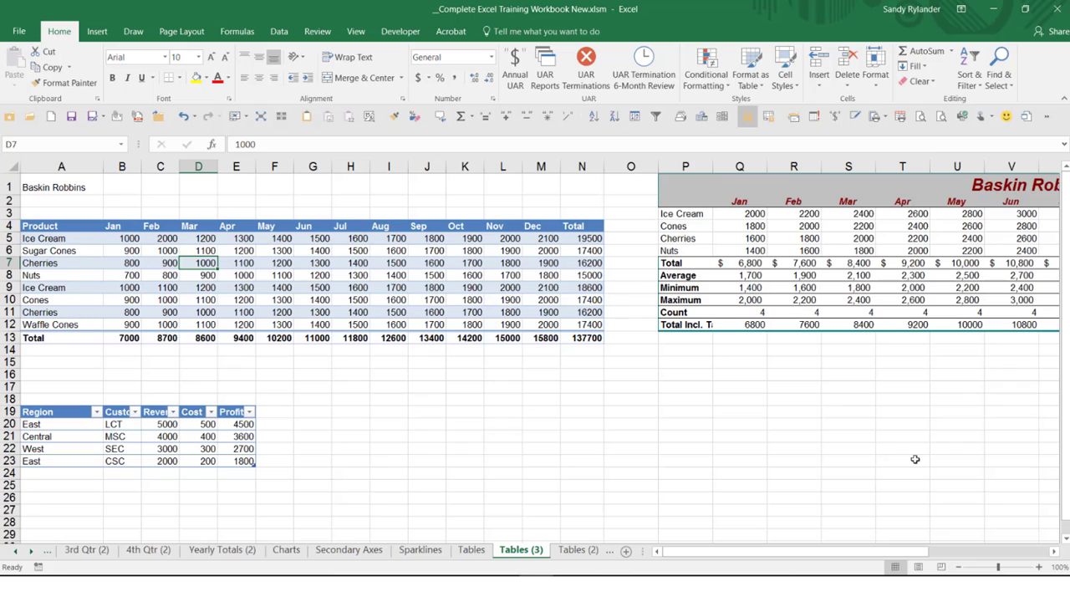
- Undo the conversion to a range and check the monthly table's column headings with its header row out of view
{"action": "scroll", "coordinate": [1065, 540], "scroll_direction": "down", "scroll_amount": 2}
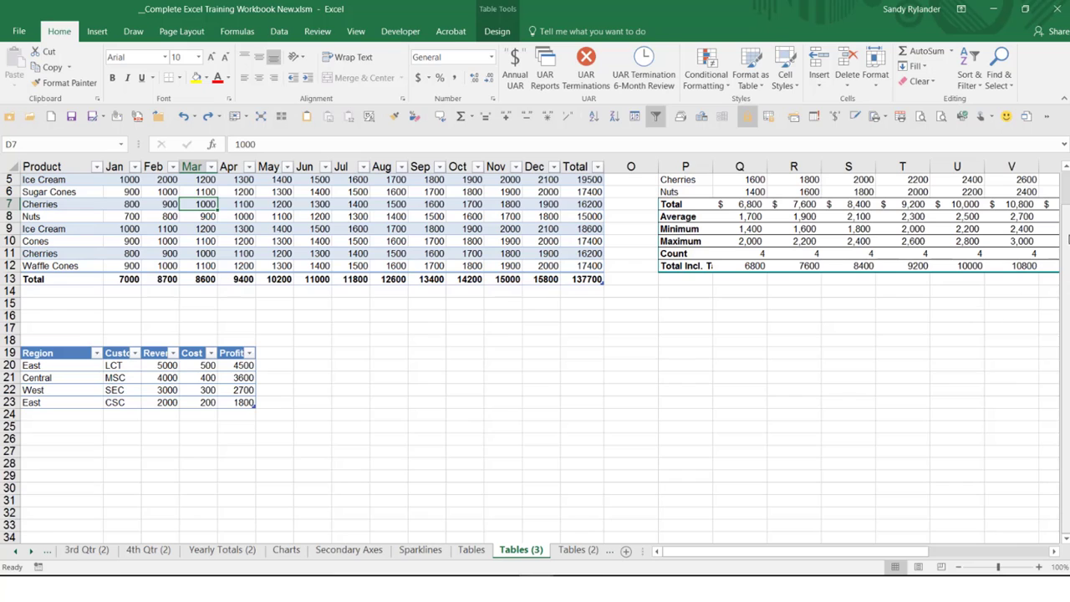
{"action": "left_click", "coordinate": [417, 218]}
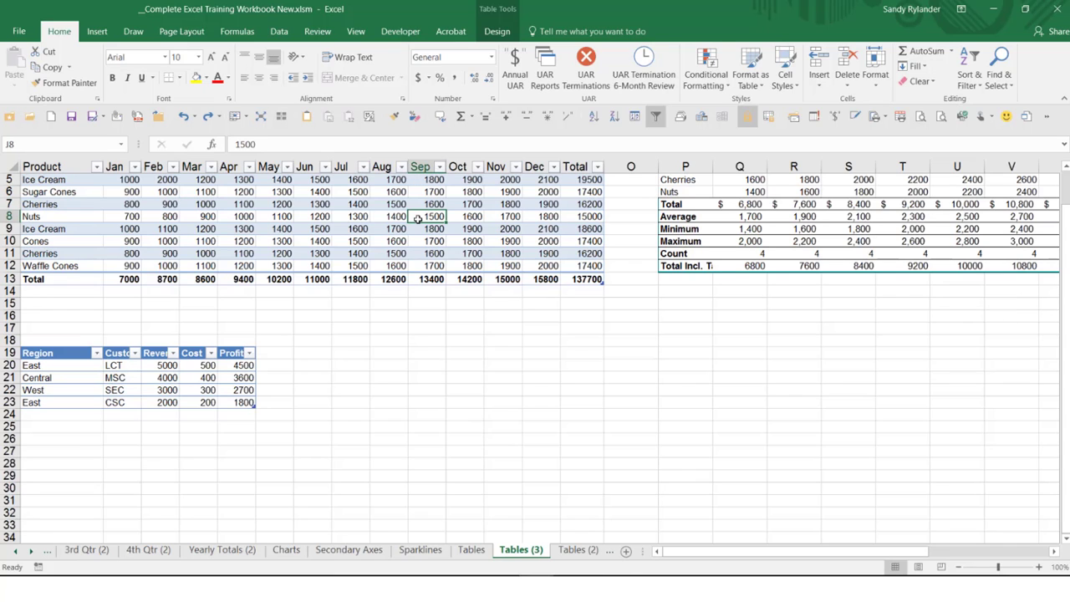
{"action": "scroll", "coordinate": [417, 218], "scroll_direction": "up", "scroll_amount": 2}
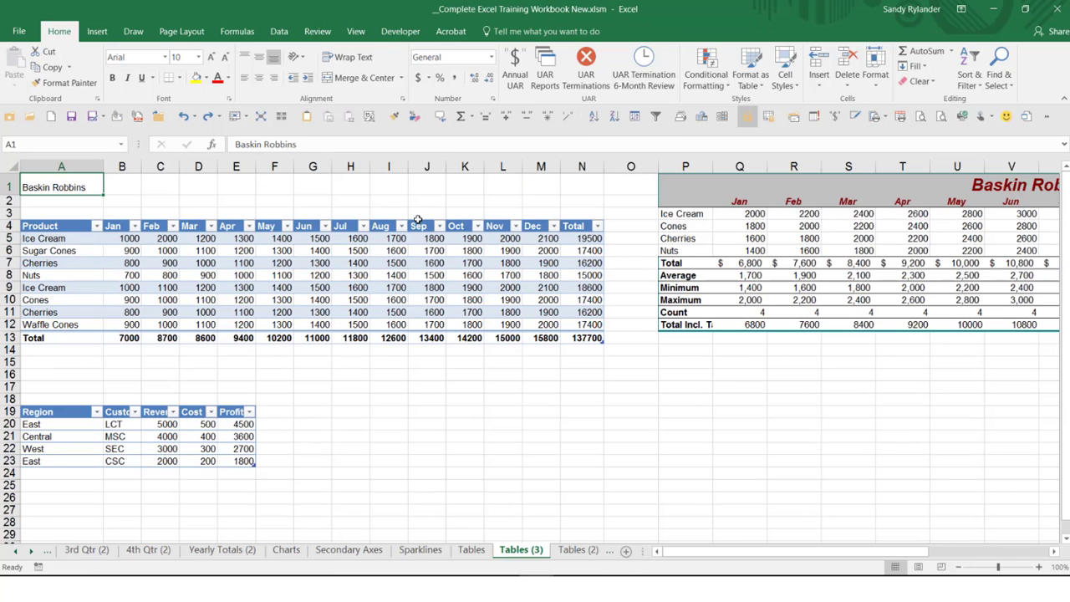
- Undo the unhiding of row 9, show the monthly table's design options with cell C7 selected, and dismiss the Facebook notification
{"action": "left_click", "coordinate": [130, 254]}
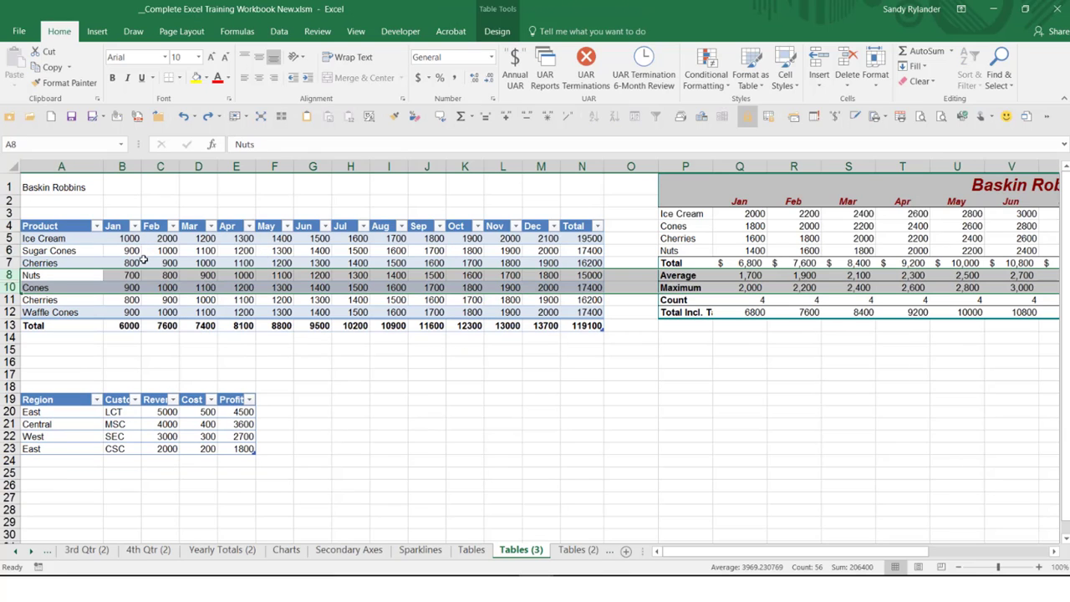
{"action": "left_click", "coordinate": [145, 260]}
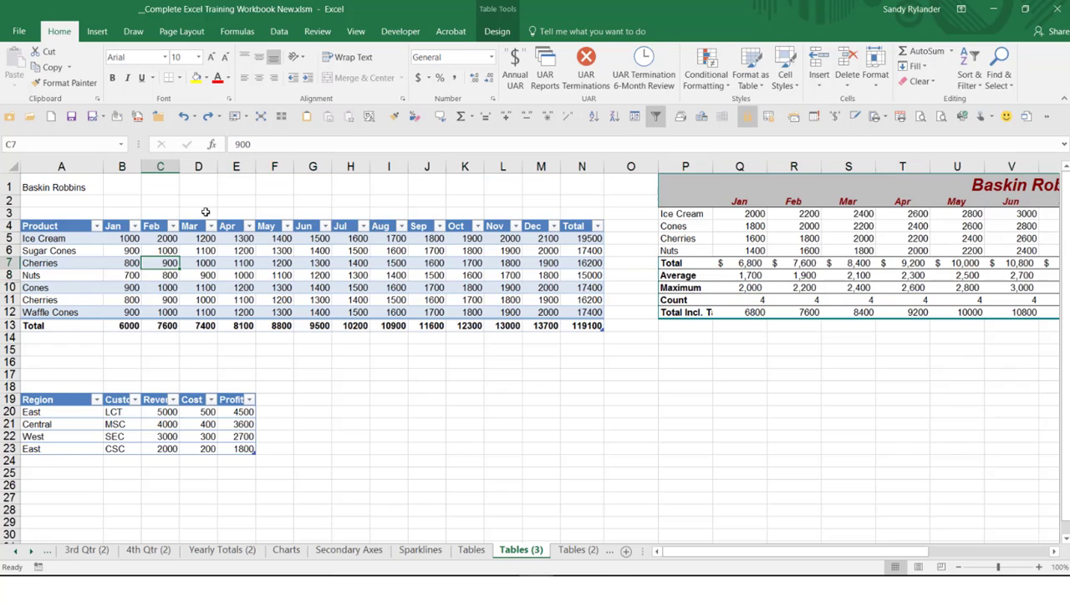
{"action": "left_click", "coordinate": [493, 34]}
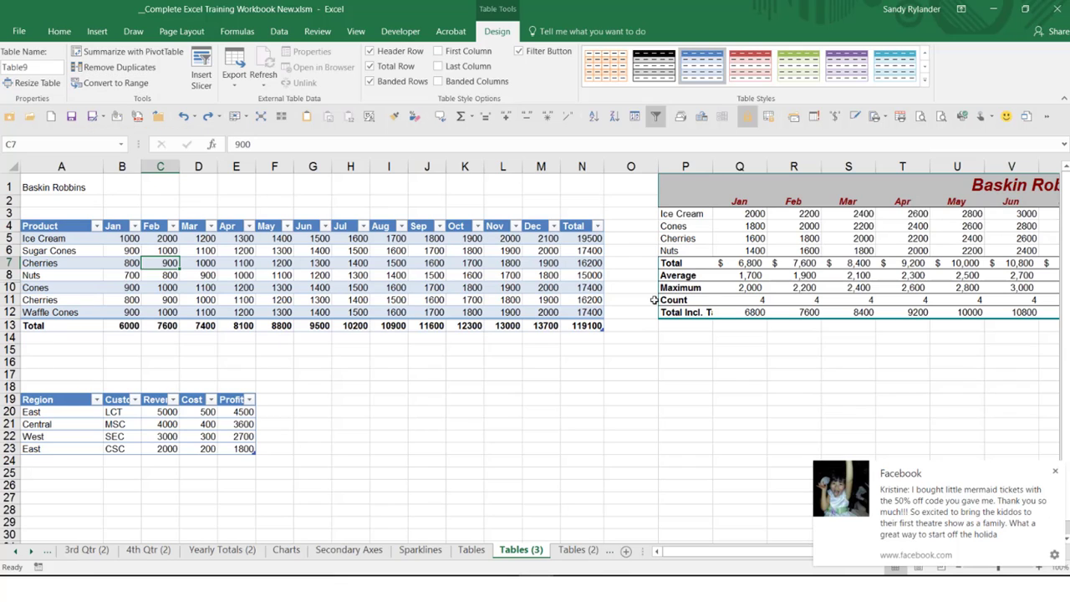
{"action": "left_click", "coordinate": [1055, 473]}
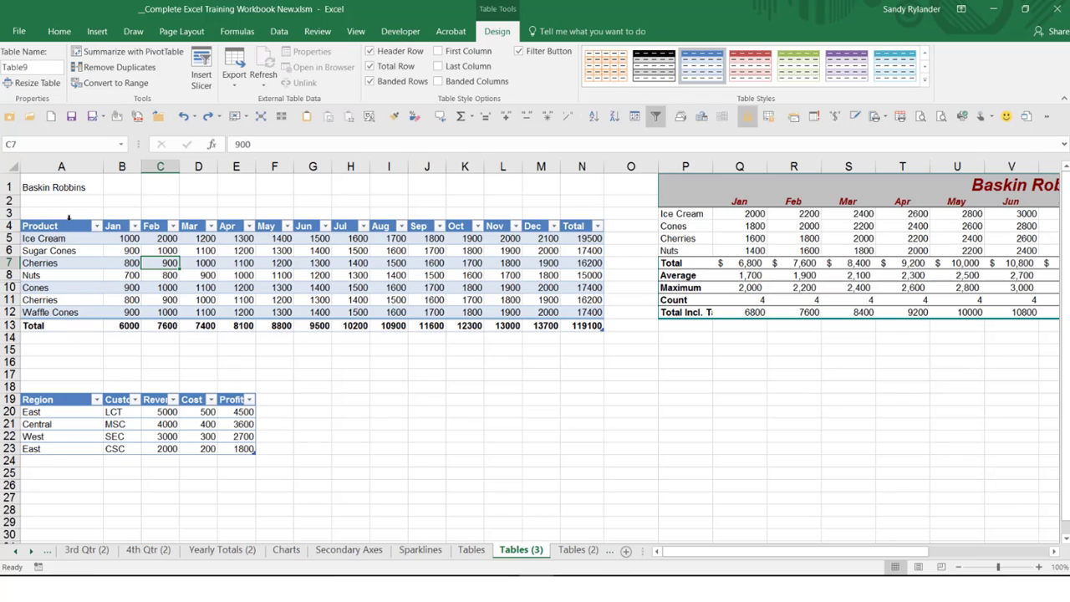
- Select the monthly table's Product entries, and compare selecting the Ice Cream row within the table with selecting all of worksheet row 5
{"action": "left_click", "coordinate": [68, 218]}
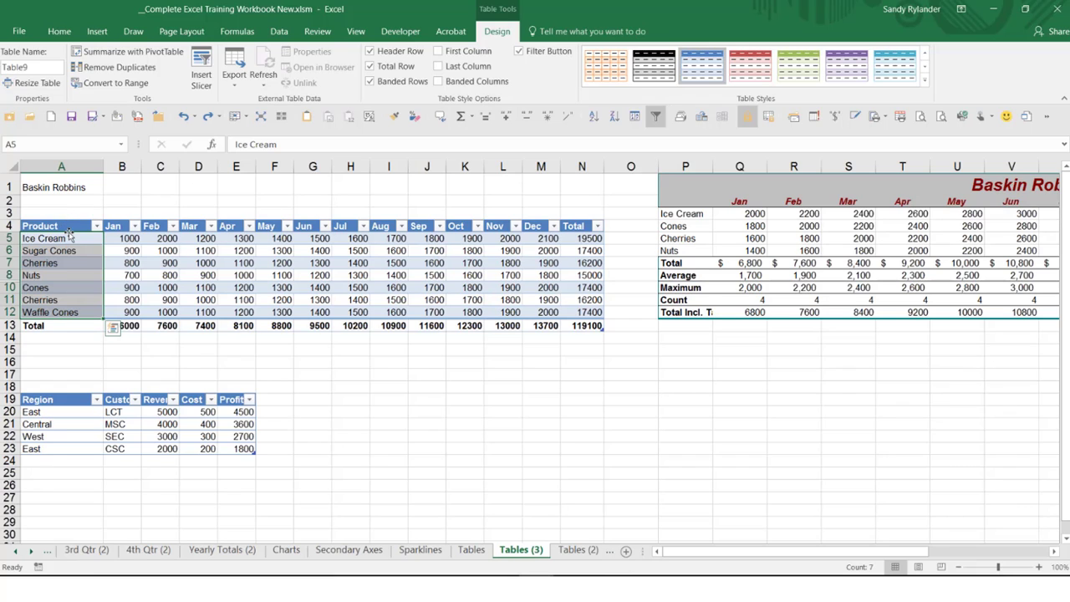
{"action": "left_click", "coordinate": [69, 235]}
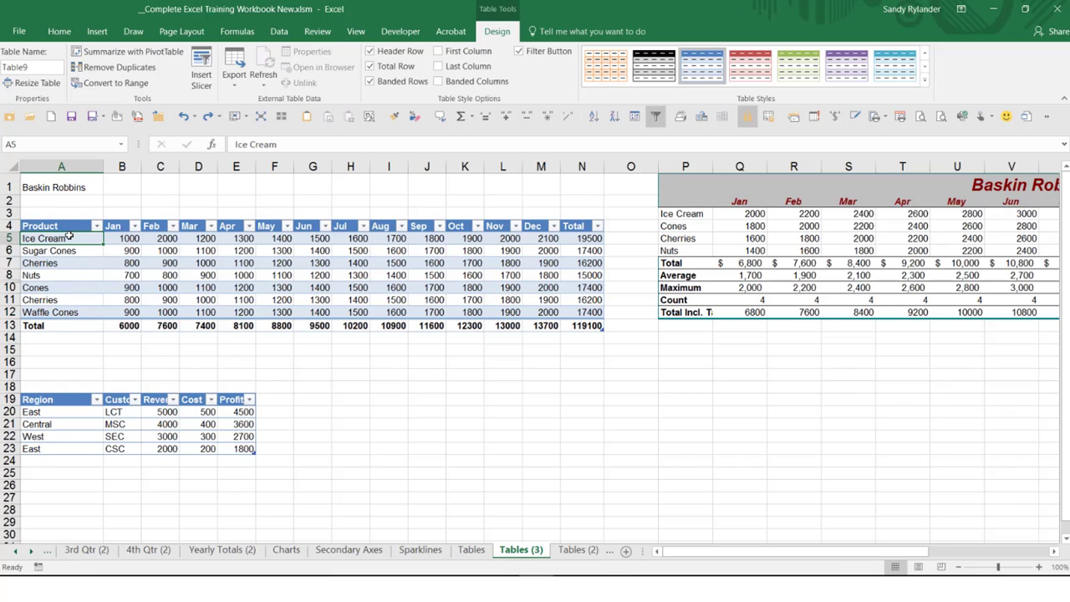
{"action": "left_click", "coordinate": [17, 238]}
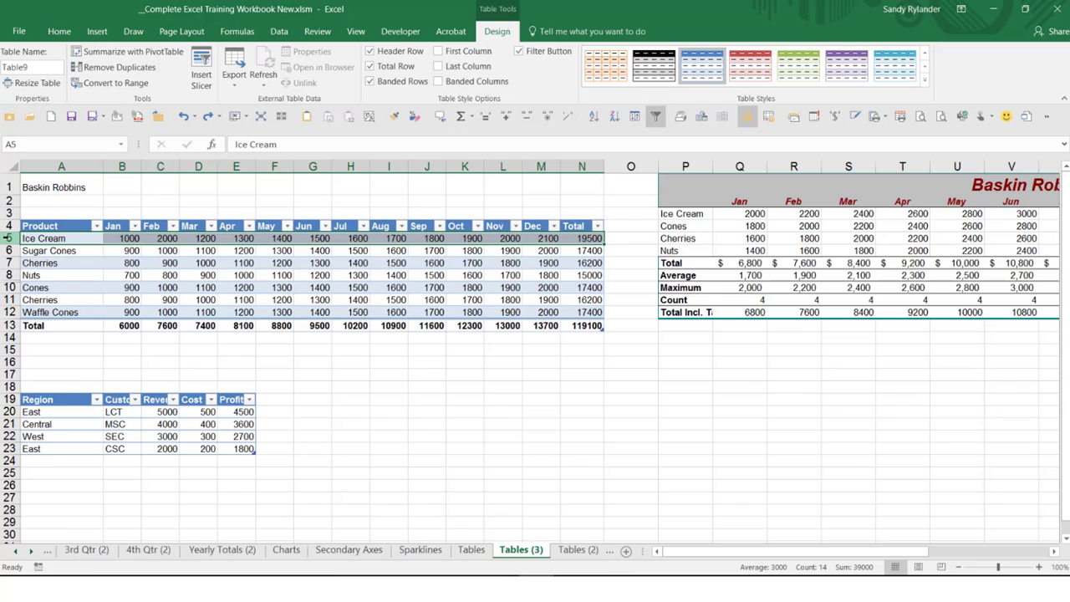
{"action": "left_click", "coordinate": [7, 237]}
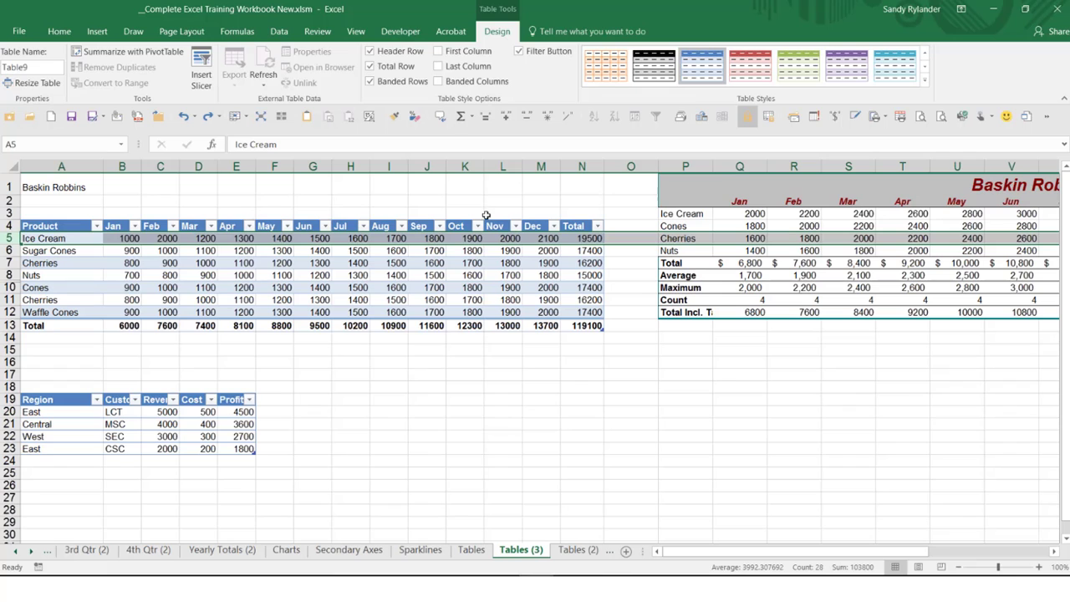
{"action": "left_click", "coordinate": [635, 274]}
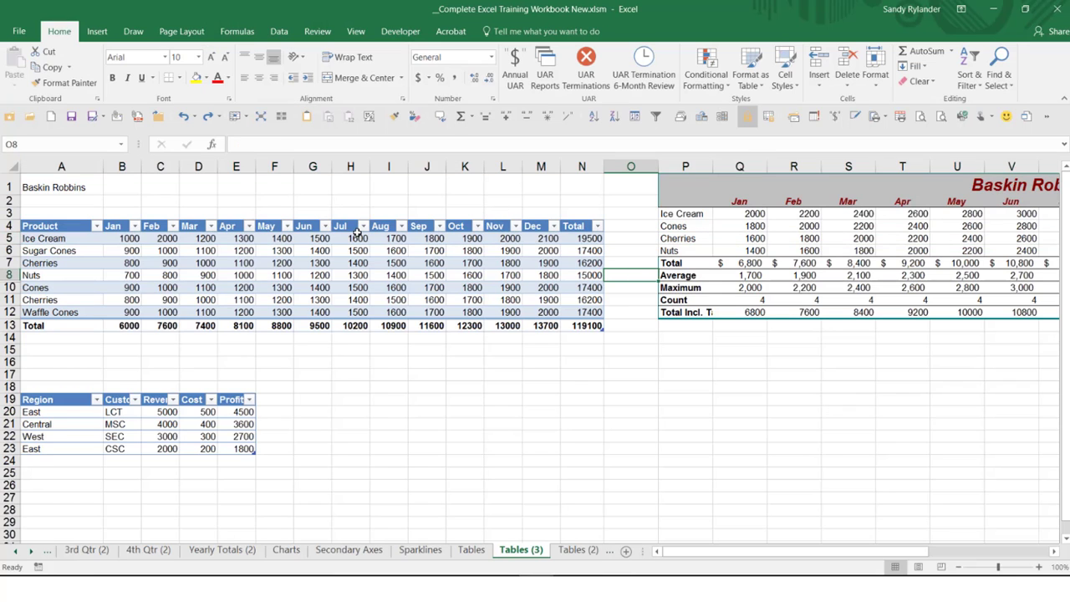
- Select the Ice Cream table row, extend the selection through row 11 within the table, and return to cell A5
{"action": "left_click", "coordinate": [28, 238]}
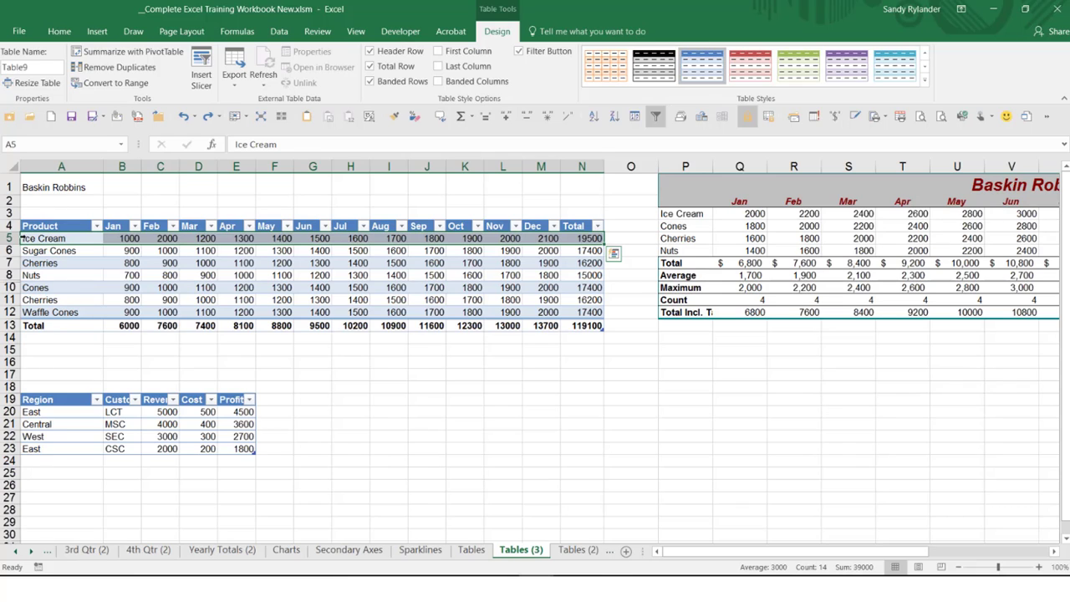
{"action": "left_click_drag", "start_coordinate": [33, 238], "coordinate": [28, 299]}
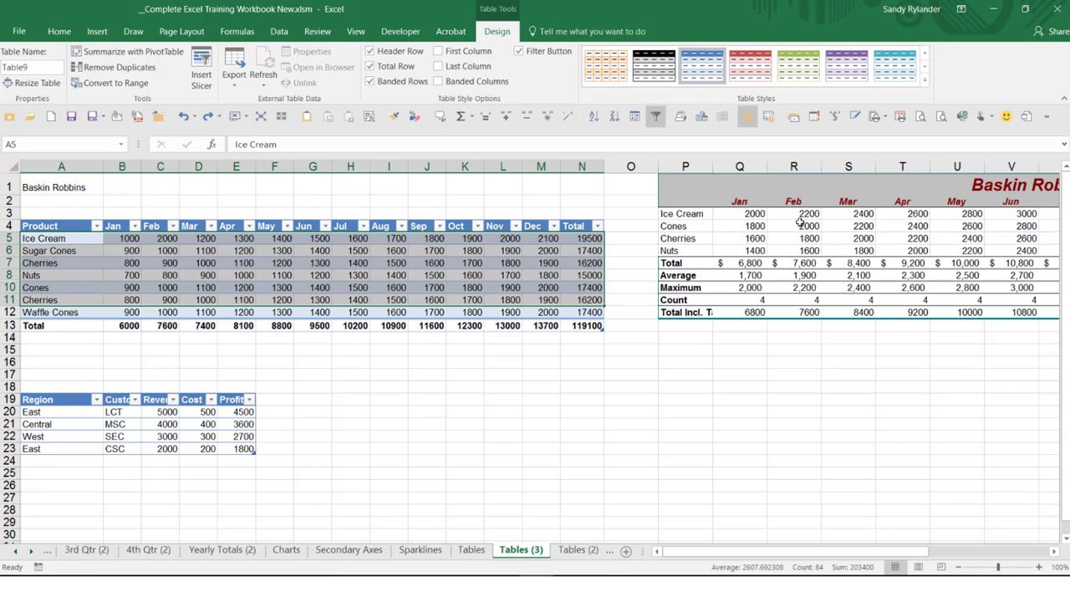
{"action": "left_click", "coordinate": [89, 239]}
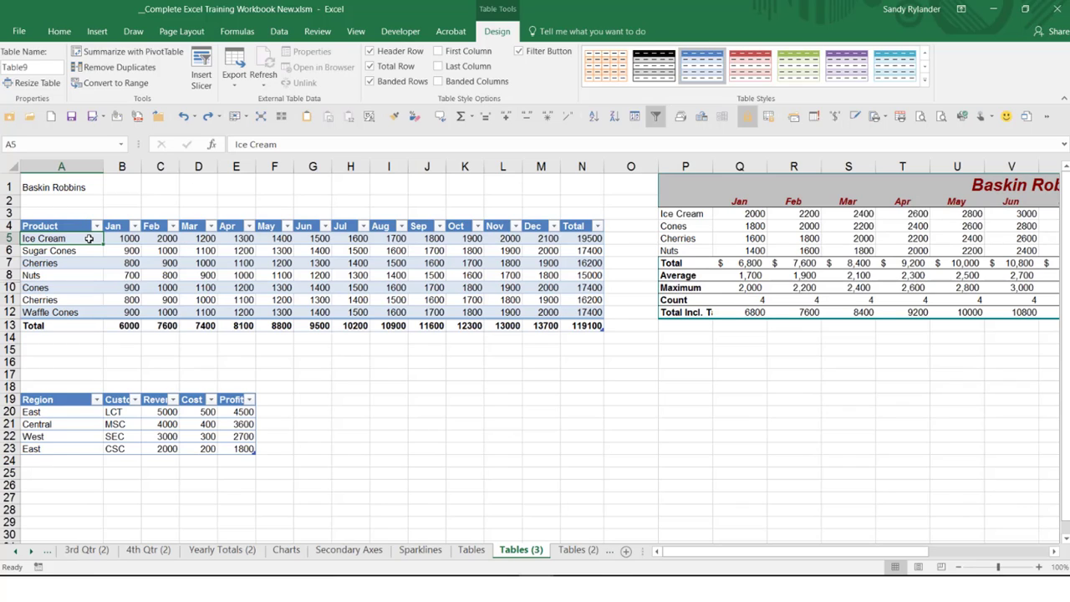
- Try to resize the monthly table using only cell $N$15 as its new data range, and cancel the resizing
{"action": "left_click", "coordinate": [576, 310]}
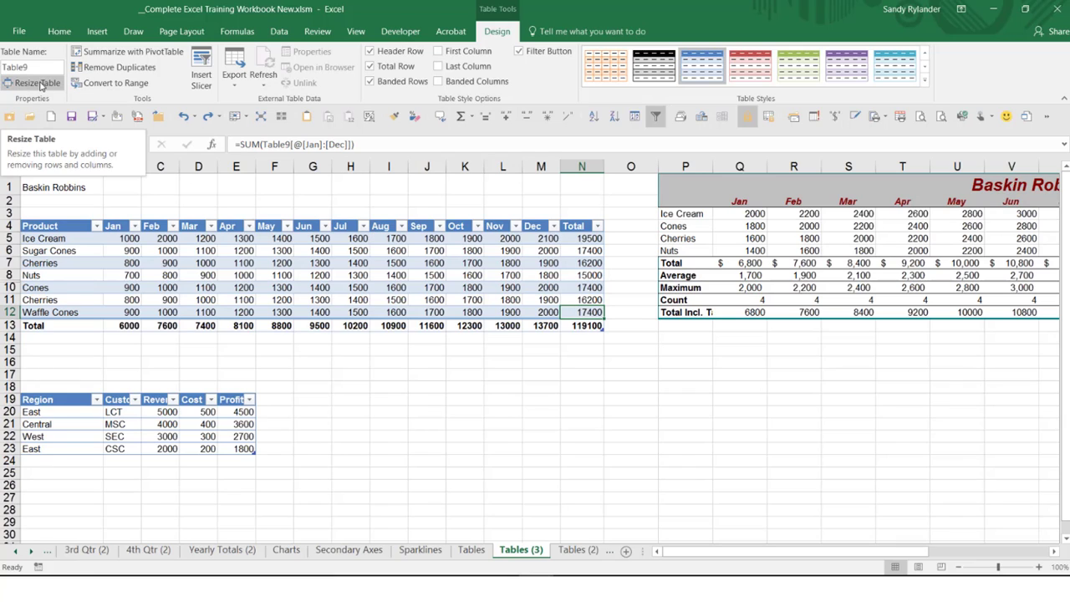
{"action": "left_click", "coordinate": [38, 83]}
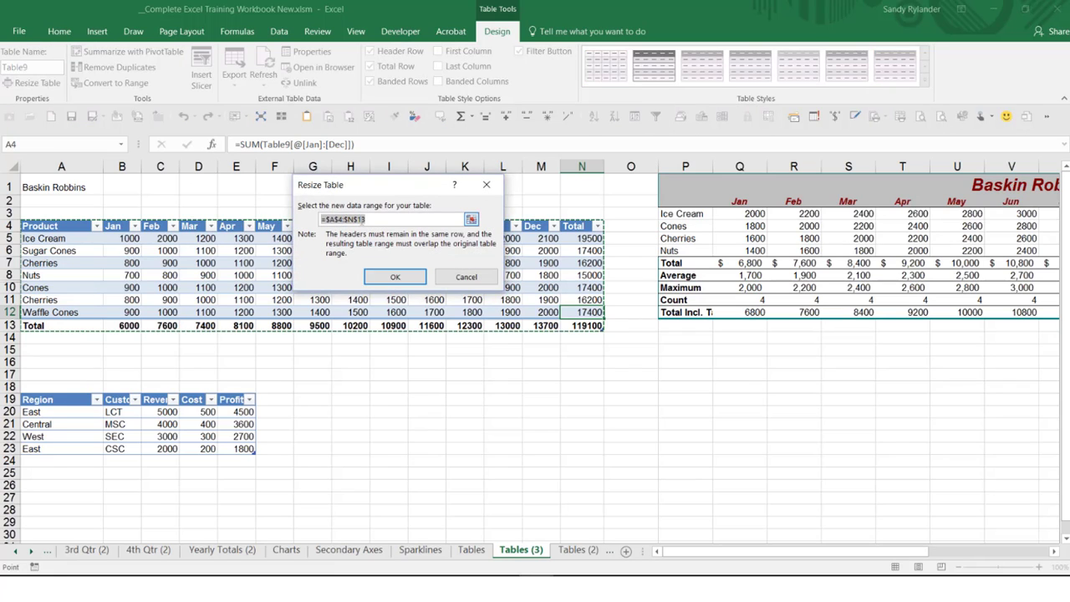
{"action": "left_click", "coordinate": [471, 220]}
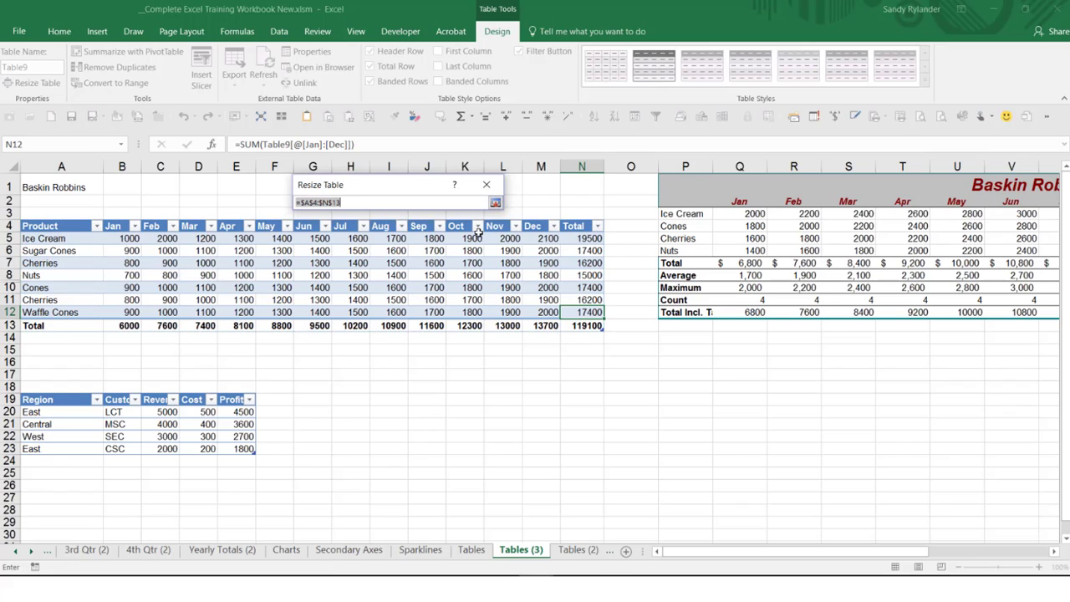
{"action": "left_click", "coordinate": [578, 349]}
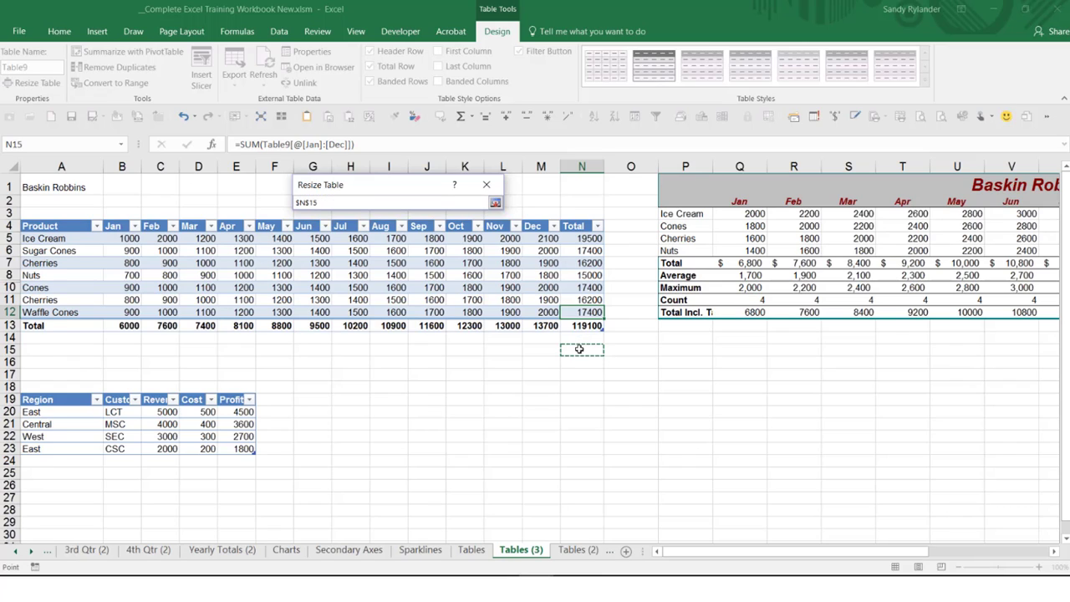
{"action": "left_click", "coordinate": [470, 202]}
{"action": "left_click", "coordinate": [494, 202]}
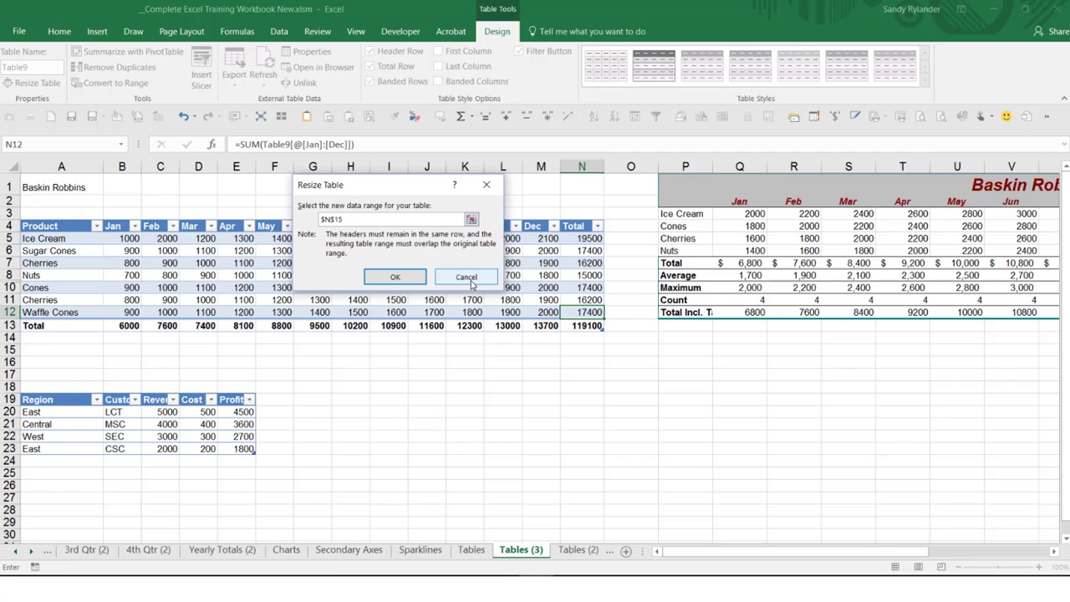
{"action": "left_click", "coordinate": [395, 277]}
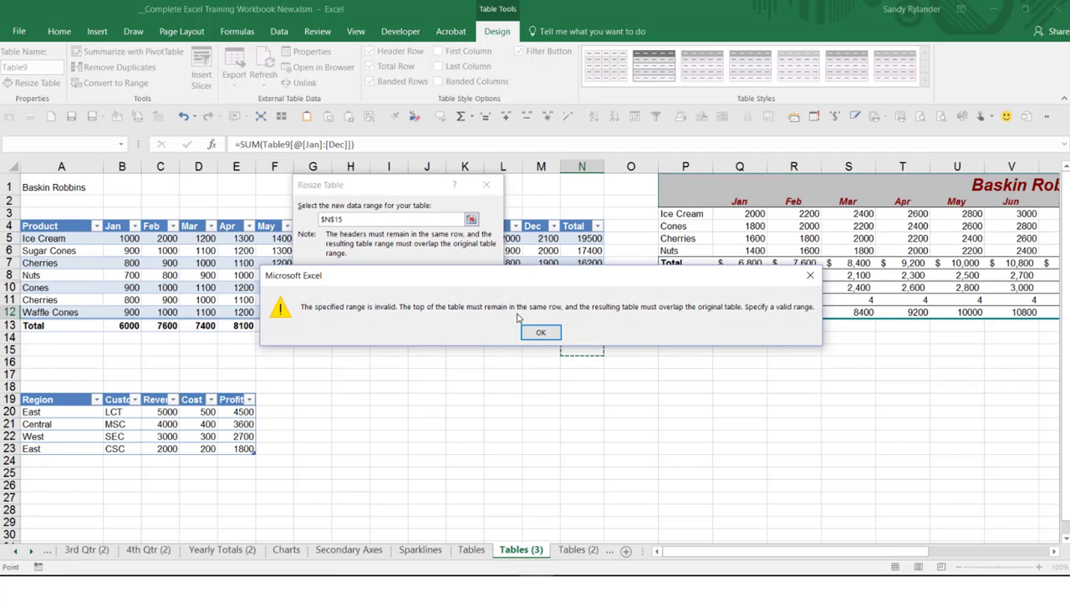
{"action": "left_click", "coordinate": [539, 332]}
{"action": "left_click", "coordinate": [466, 277]}
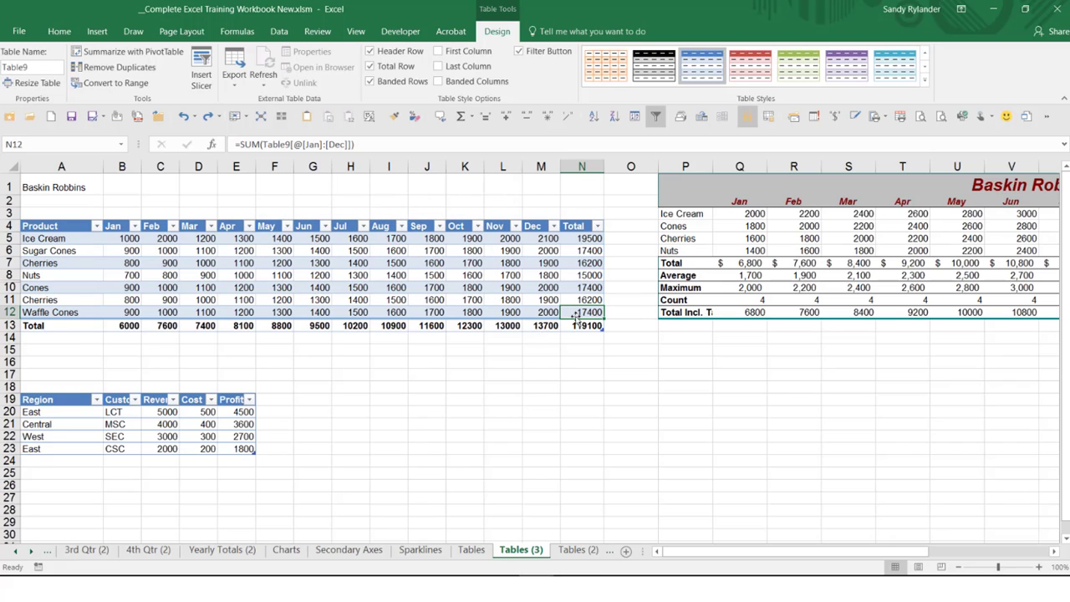
- Resize the monthly table to the range $A$4:$N$15, and revert it to its previous extent
{"action": "left_click", "coordinate": [31, 85]}
{"action": "left_click", "coordinate": [364, 219]}
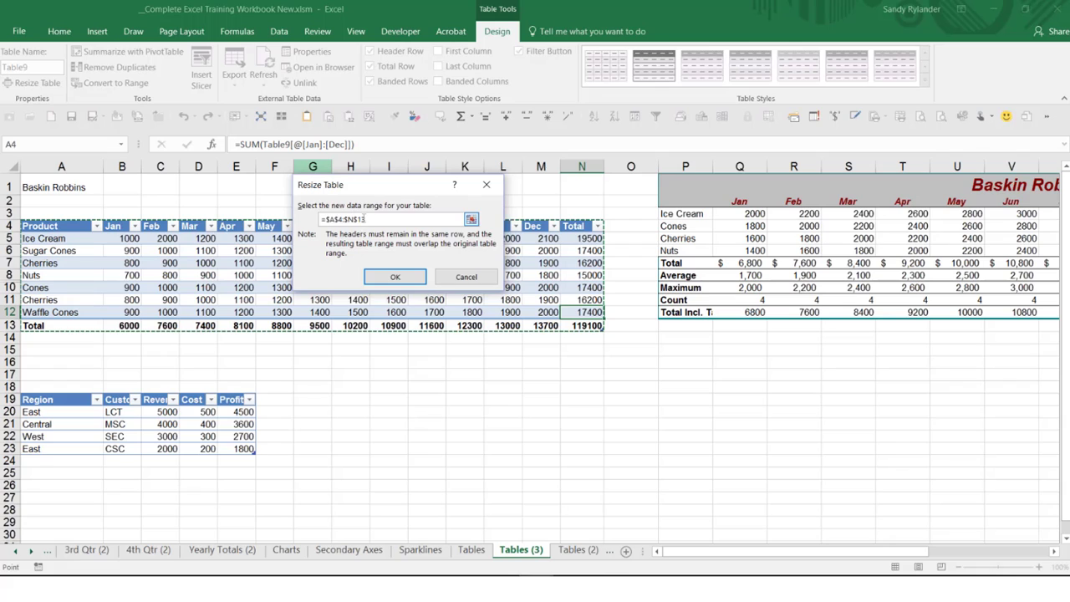
{"action": "key", "text": "BackSpace"}
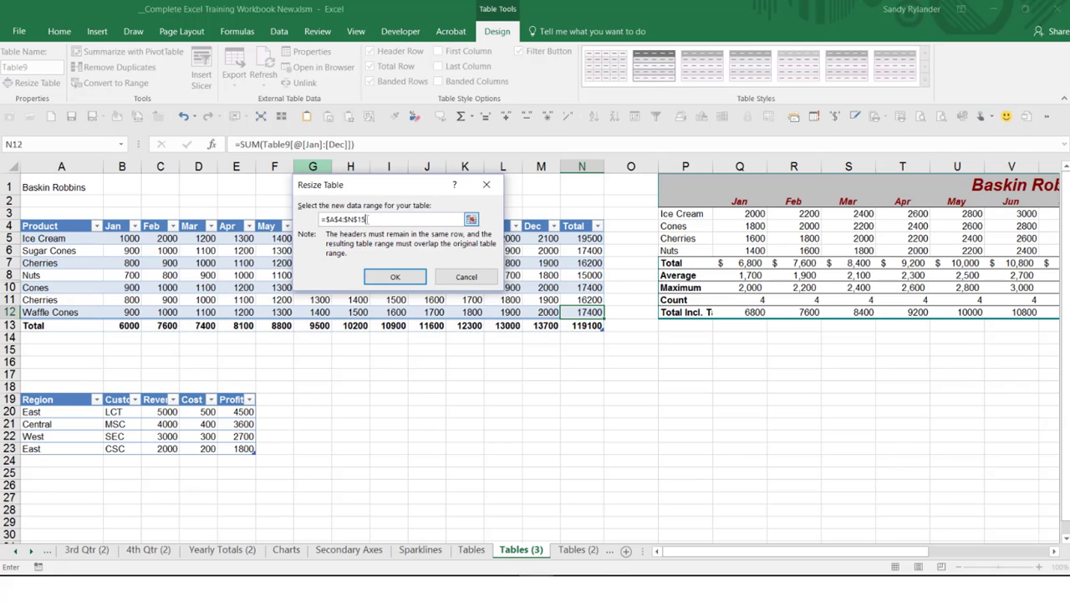
{"action": "type", "text": "5"}
{"action": "left_click", "coordinate": [386, 279]}
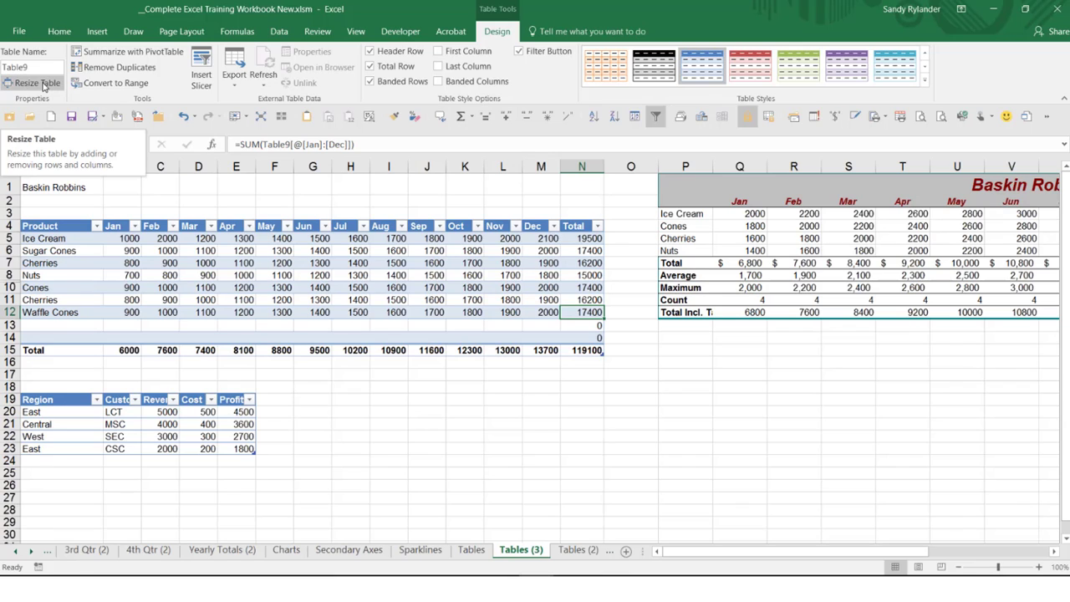
{"action": "left_click", "coordinate": [43, 86]}
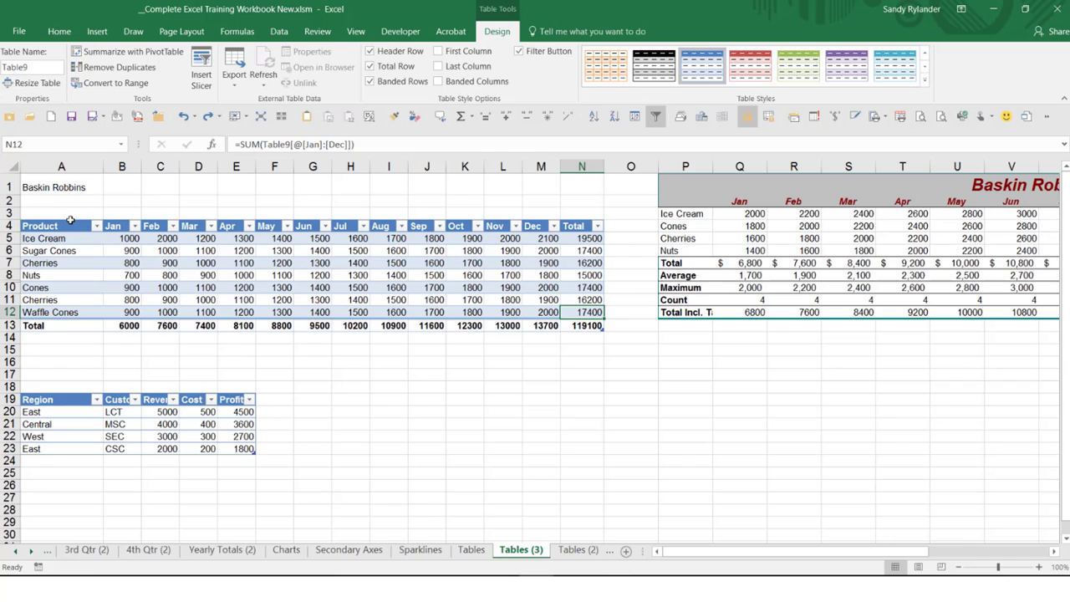
- Select the entire Jan column of the product sales table, including its header and total
{"action": "right_click", "coordinate": [130, 264]}
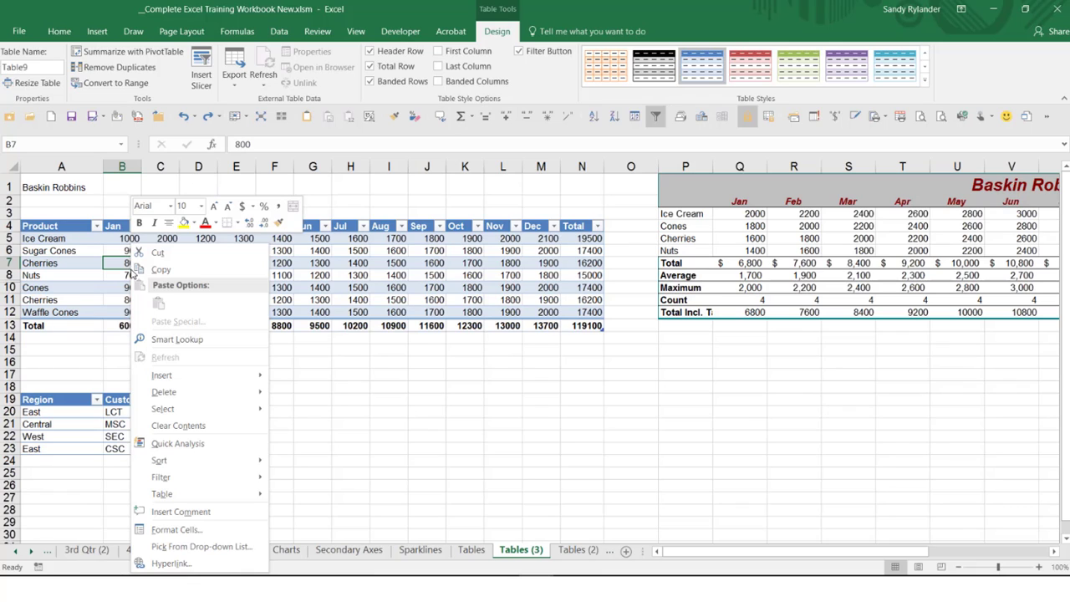
{"action": "mouse_move", "coordinate": [161, 408]}
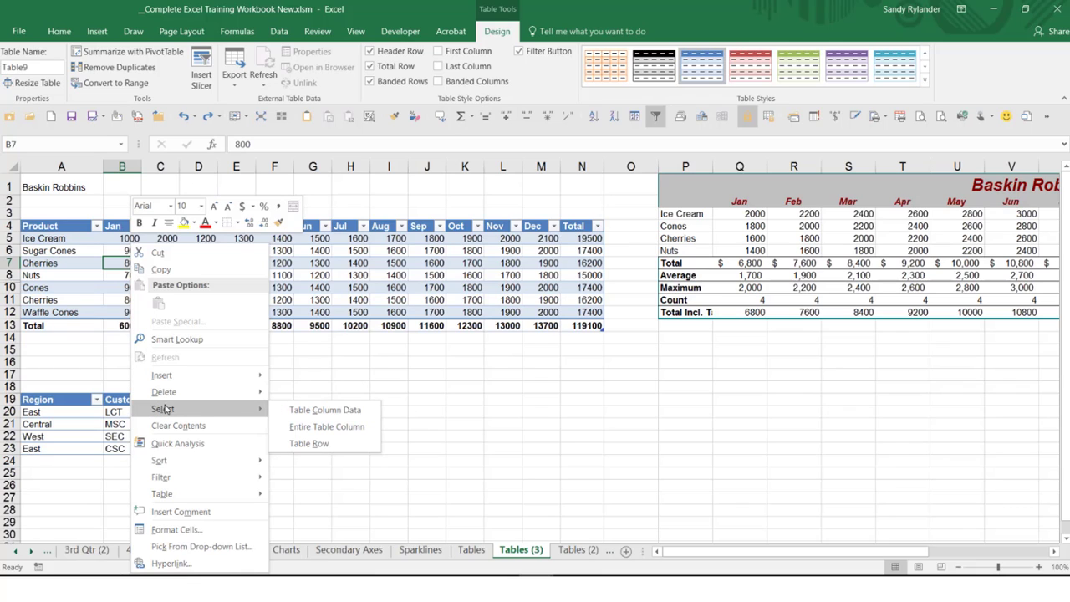
{"action": "left_click", "coordinate": [306, 428]}
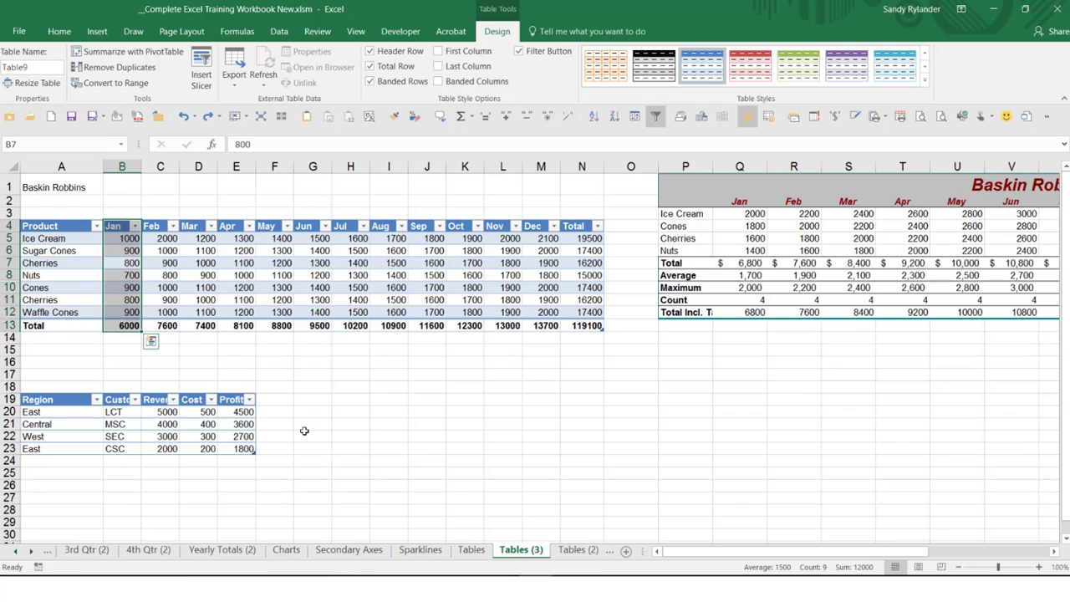
- Select only the data cells of the Jan table column, without the header and total
{"action": "left_click", "coordinate": [121, 266]}
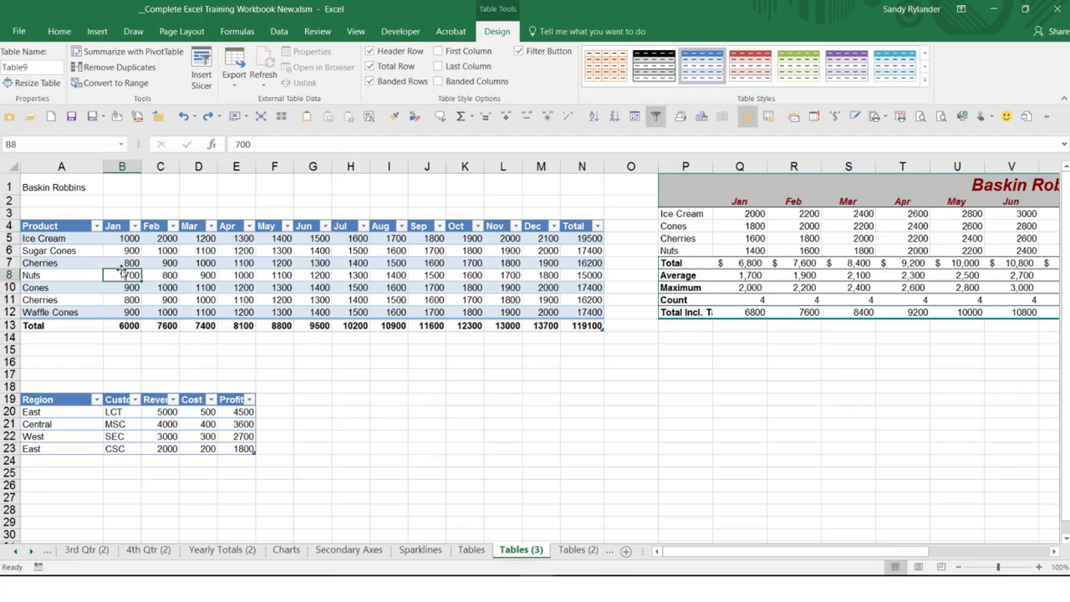
{"action": "key", "text": "Up"}
{"action": "key", "text": "Up"}
{"action": "key", "text": "Up"}
{"action": "left_click", "coordinate": [121, 274]}
{"action": "right_click", "coordinate": [121, 275]}
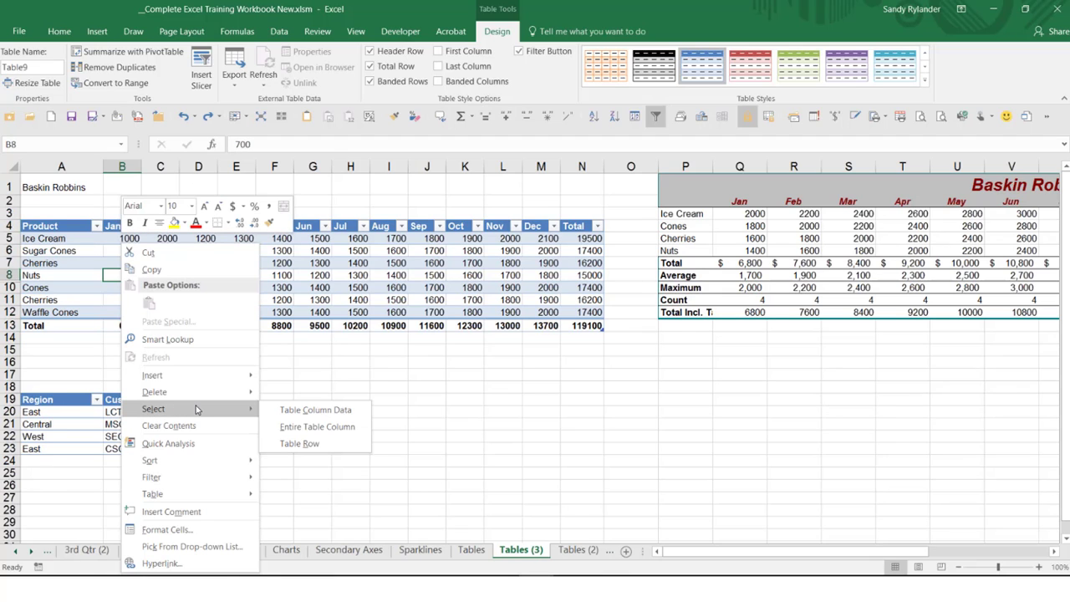
{"action": "left_click", "coordinate": [310, 410]}
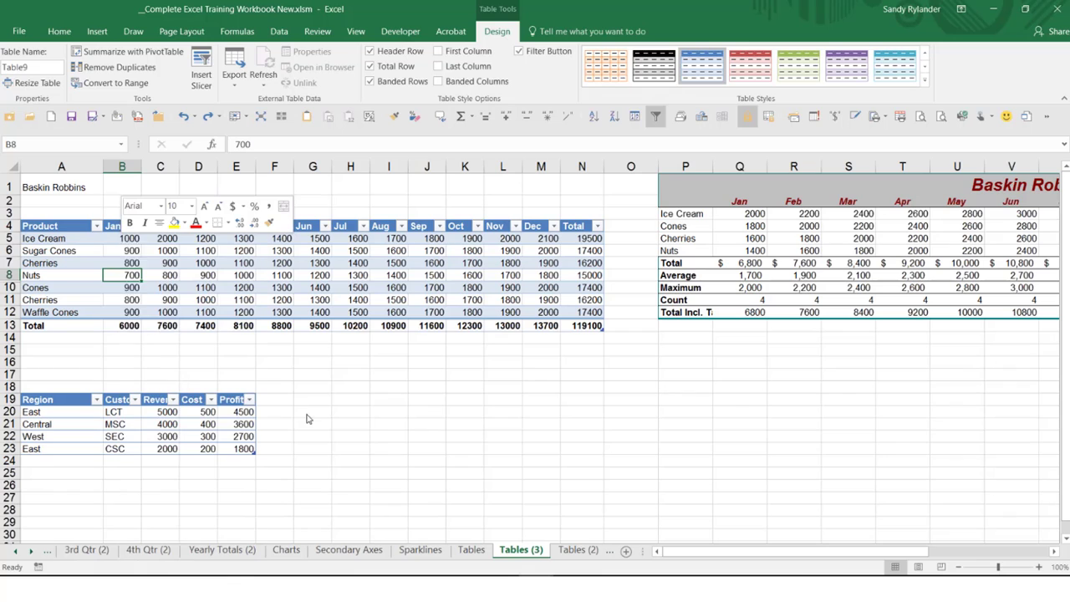
- Extend the Jan data selection to the entire table column, header and total included
{"action": "right_click", "coordinate": [123, 274]}
{"action": "mouse_move", "coordinate": [178, 411]}
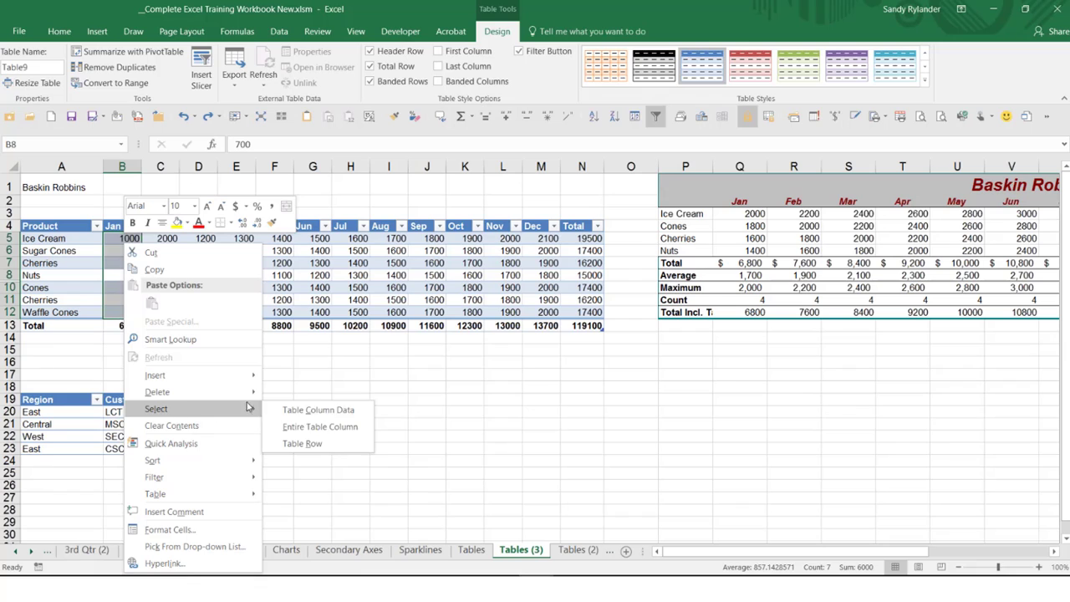
{"action": "left_click", "coordinate": [318, 427]}
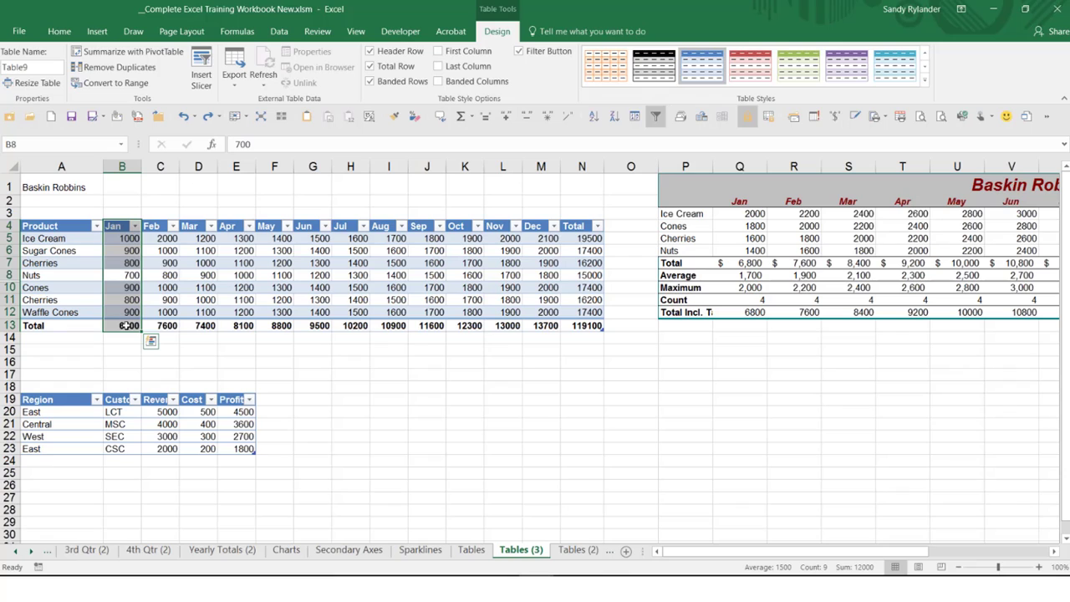
- Select the Feb column's data, extend it to the header and total, and clear the selection
{"action": "left_click", "coordinate": [157, 250]}
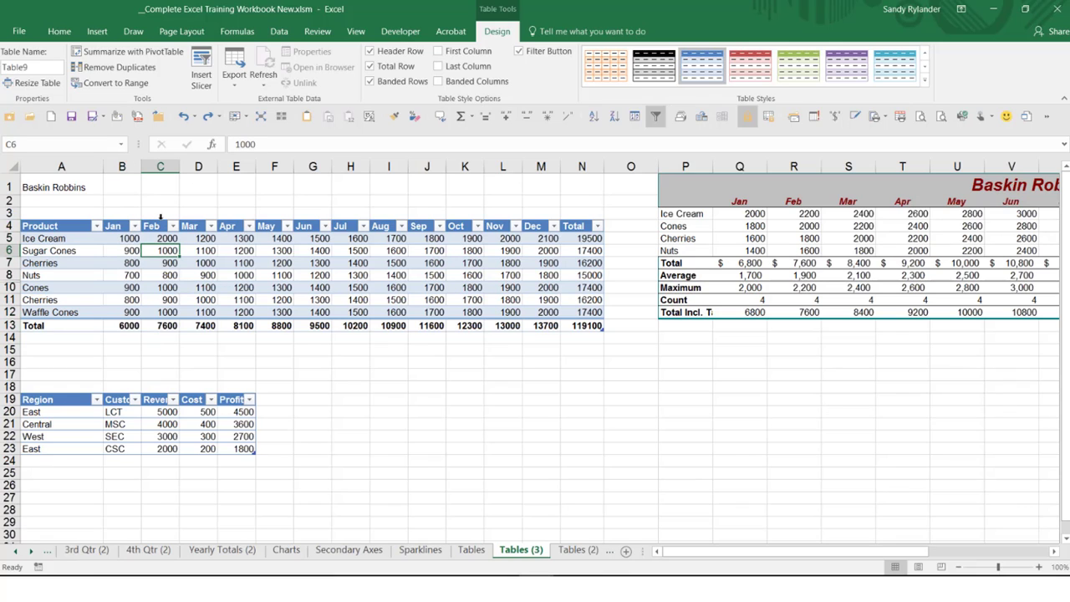
{"action": "left_click", "coordinate": [161, 219]}
{"action": "left_click", "coordinate": [161, 218]}
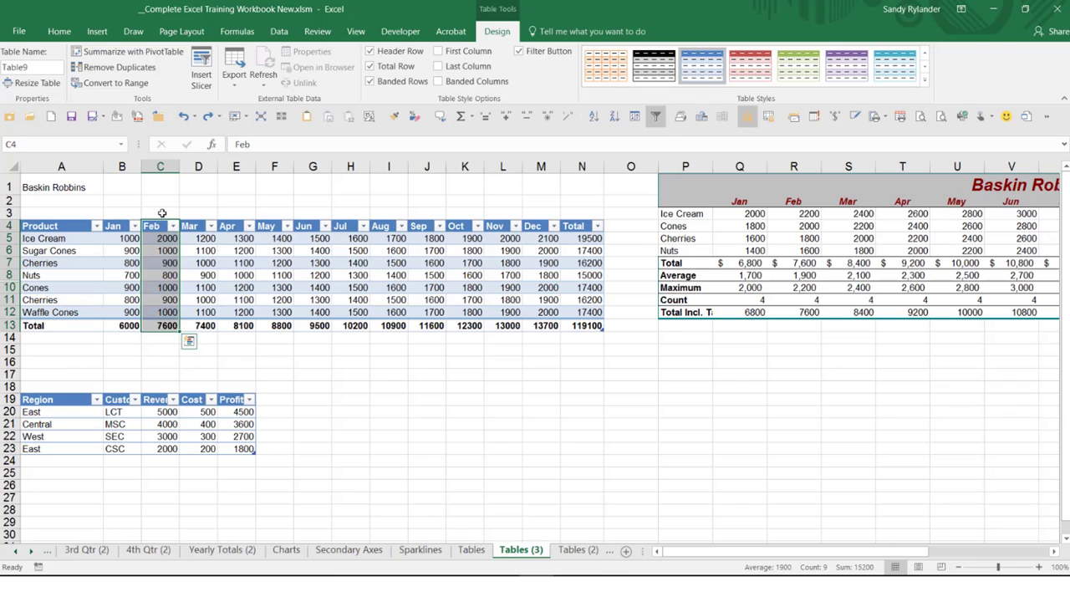
{"action": "left_click", "coordinate": [159, 214]}
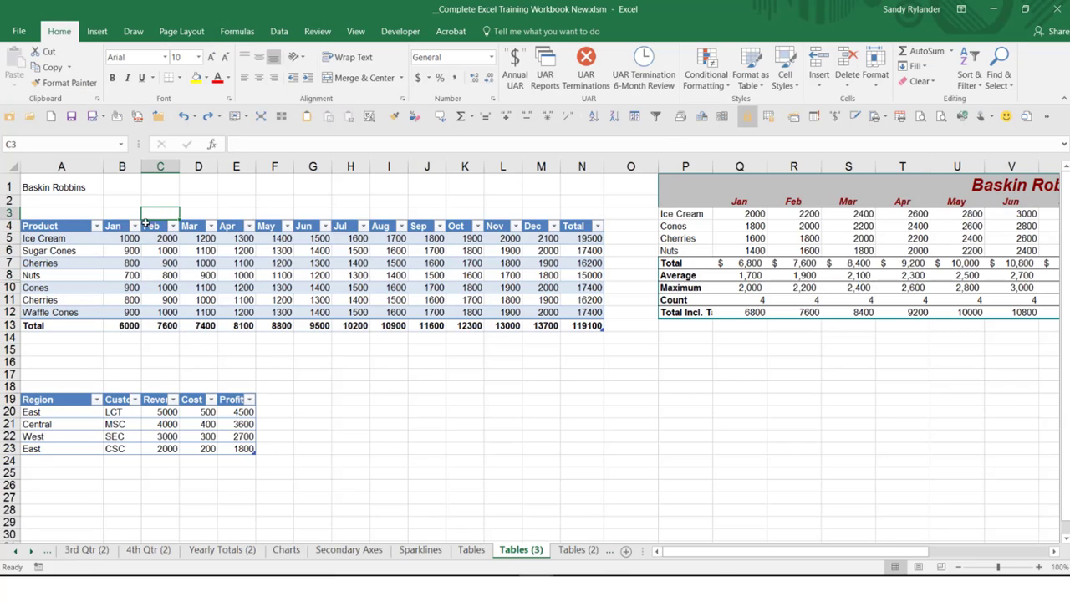
- Select the Jan column's data directly from its header edge, extend it to the whole column, and clear the selection
{"action": "left_click", "coordinate": [113, 219]}
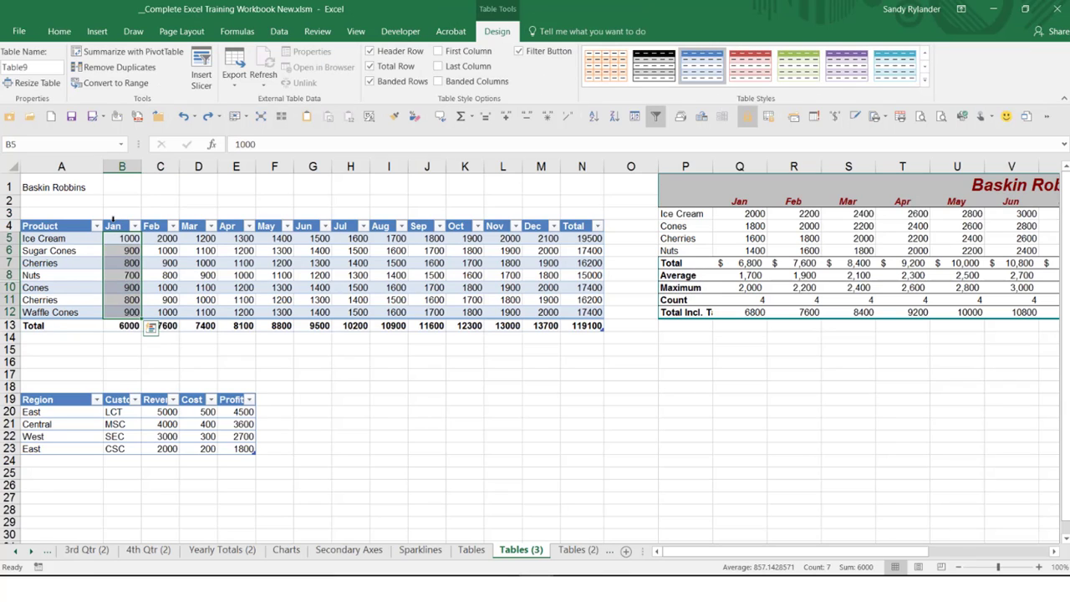
{"action": "left_click", "coordinate": [113, 220]}
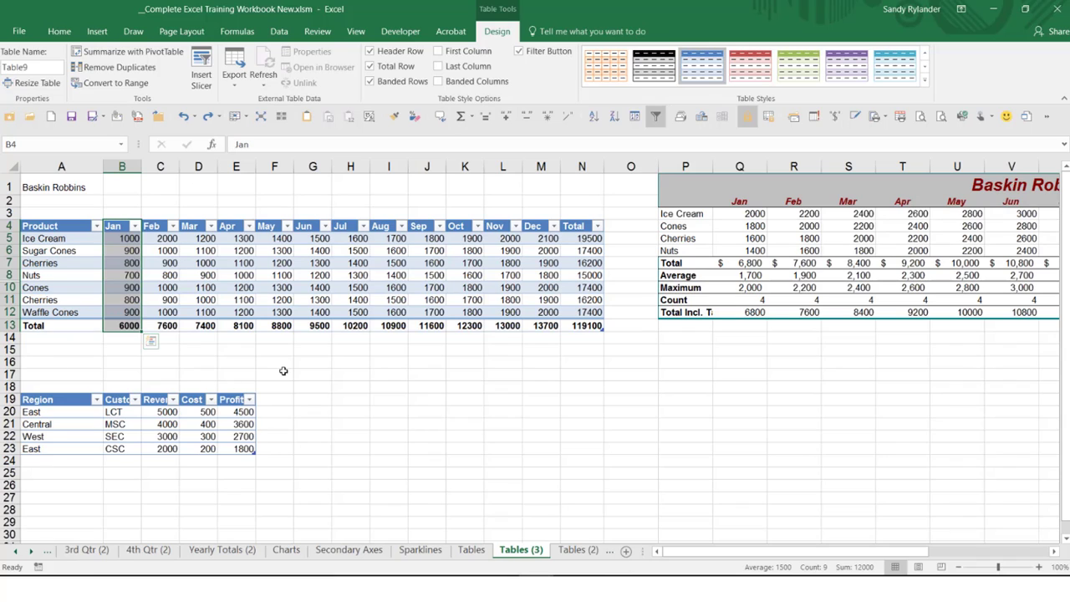
{"action": "left_click", "coordinate": [190, 274]}
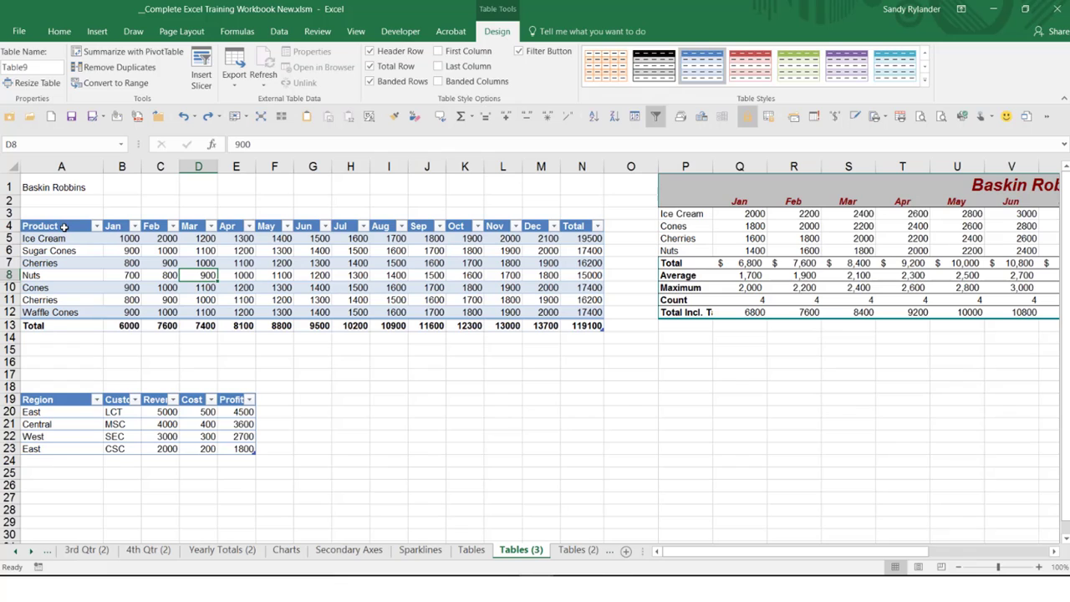
- Select the product and monthly data in A4:M12 and preview the Quick Analysis clustered column charts
{"action": "left_click_drag", "start_coordinate": [64, 227], "coordinate": [552, 315]}
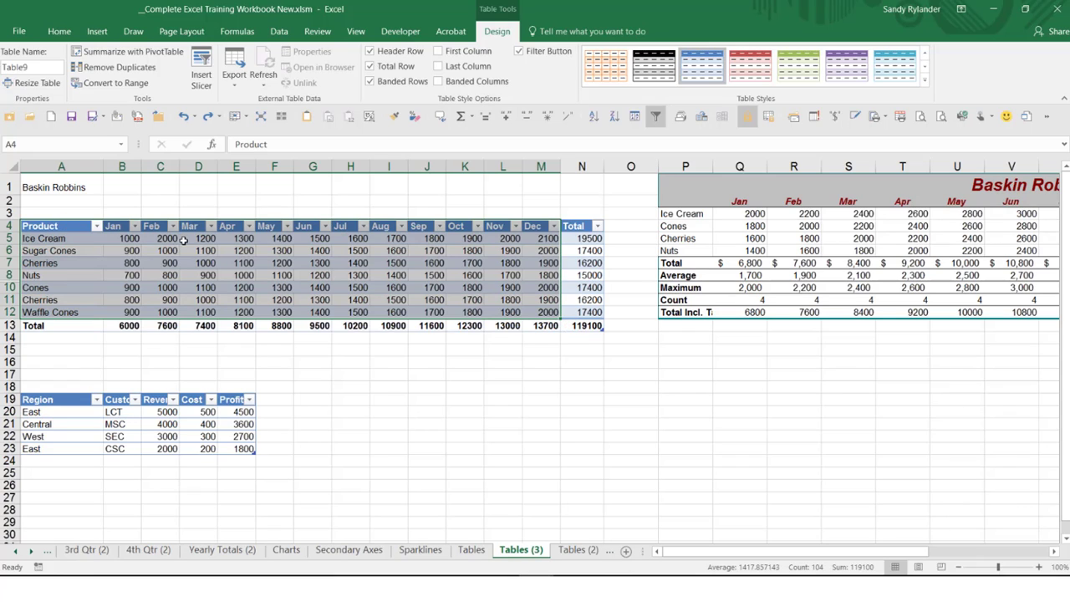
{"action": "mouse_move", "coordinate": [532, 325]}
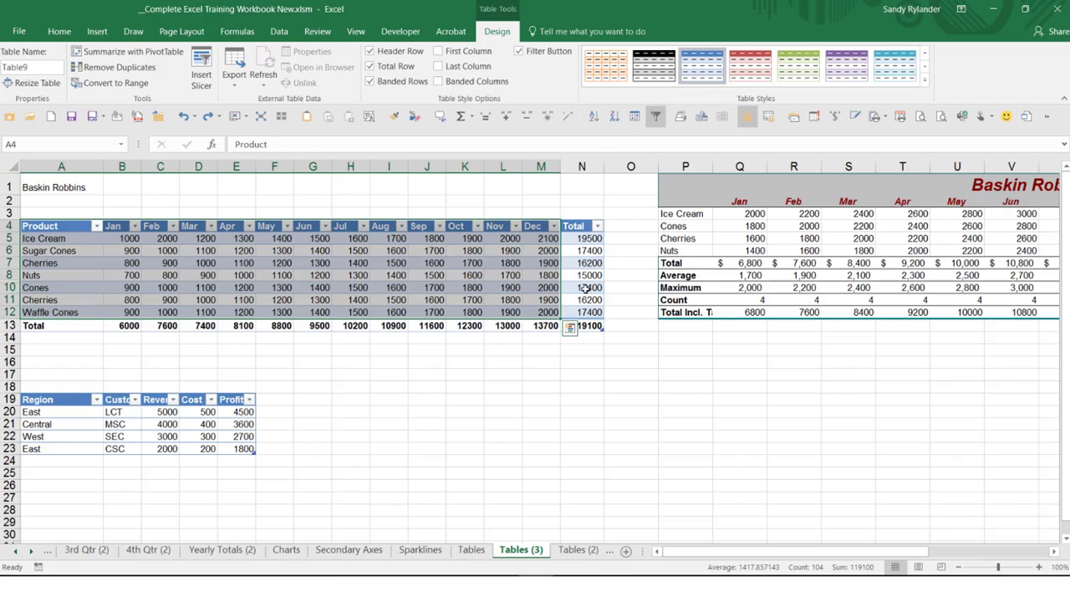
{"action": "left_click", "coordinate": [570, 330]}
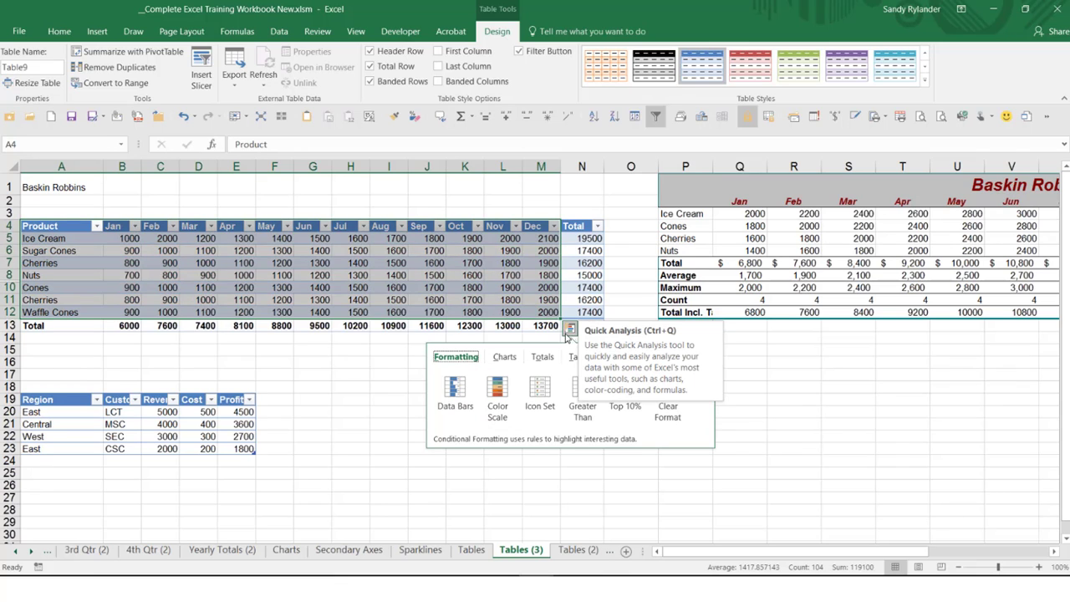
{"action": "left_click", "coordinate": [503, 357]}
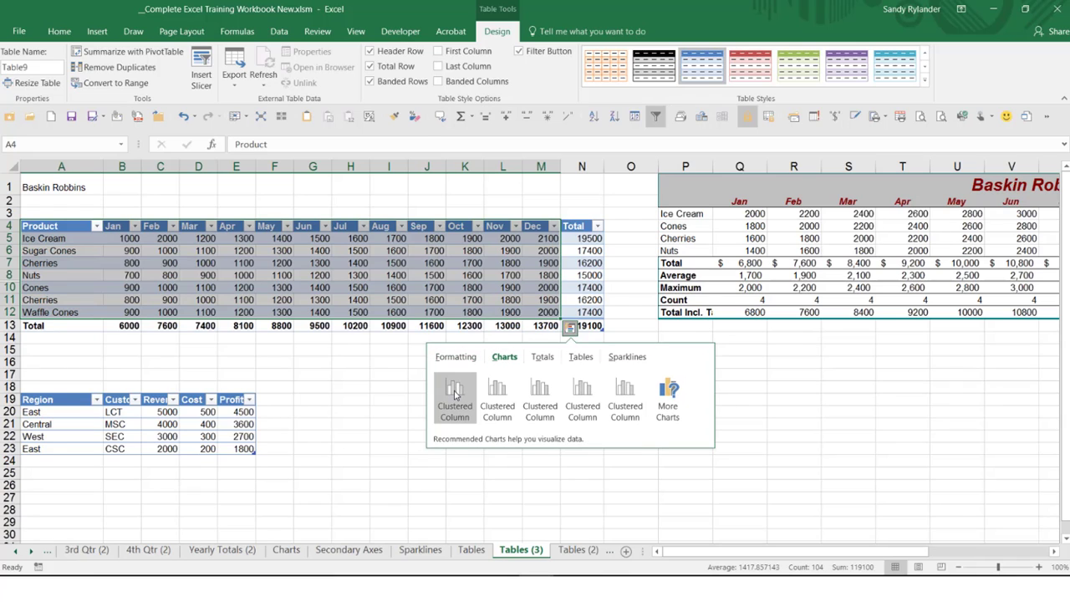
{"action": "mouse_move", "coordinate": [455, 391]}
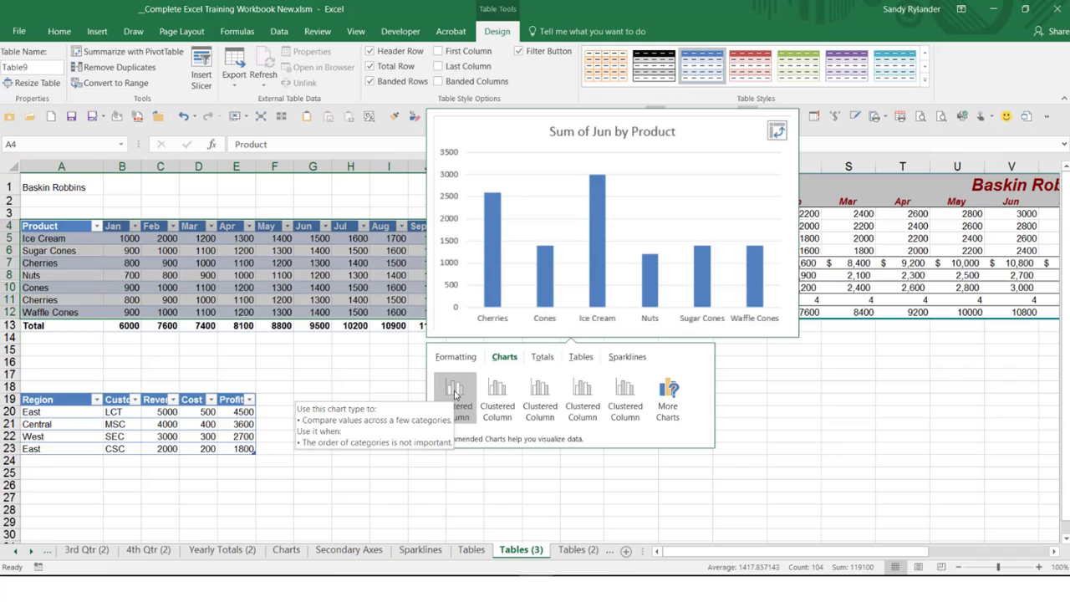
{"action": "mouse_move", "coordinate": [493, 397]}
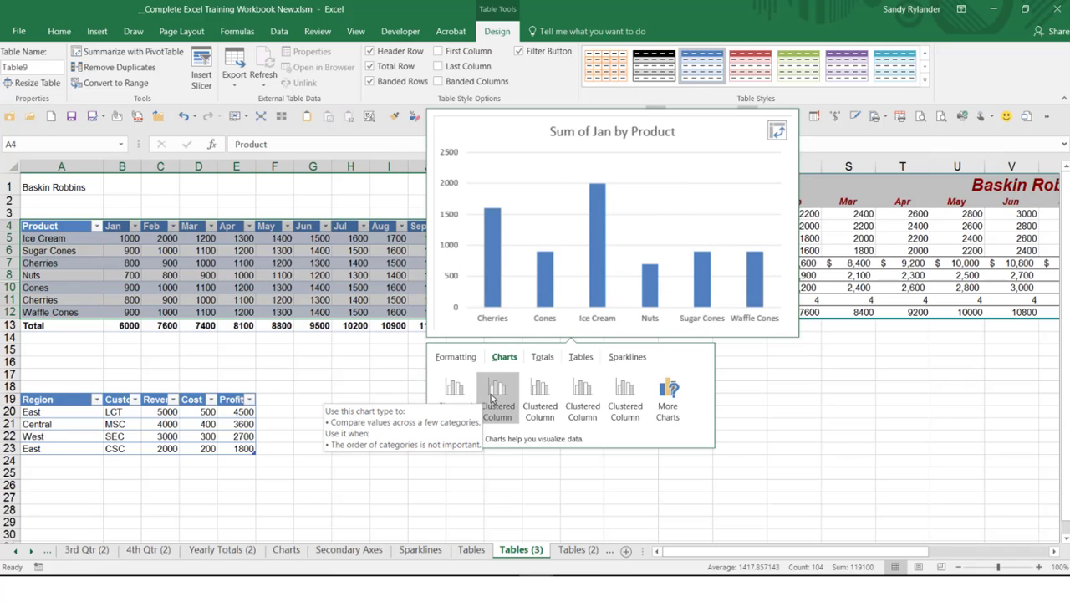
{"action": "mouse_move", "coordinate": [571, 394]}
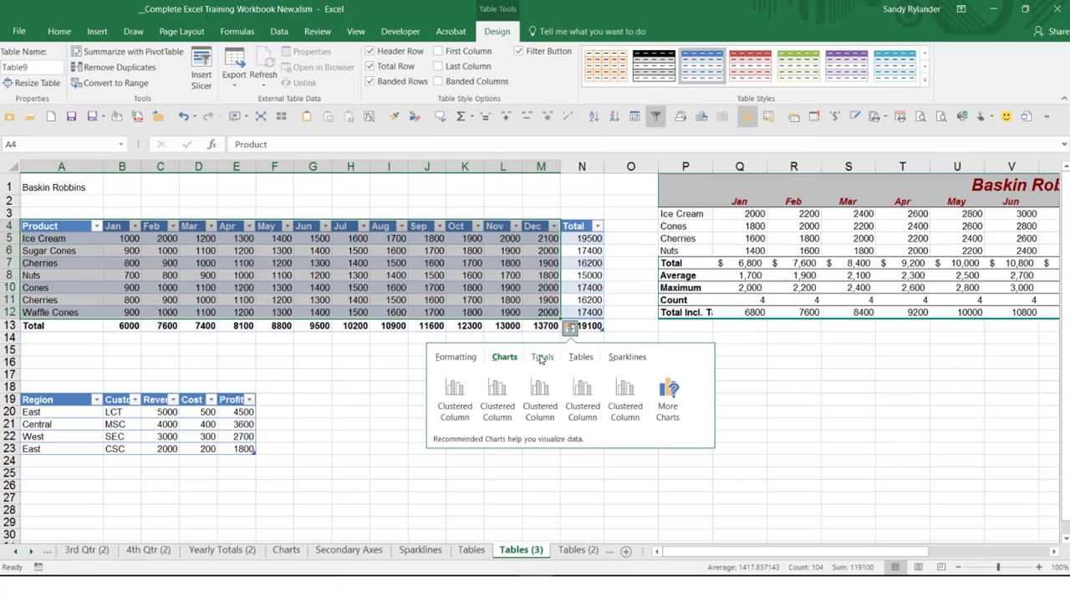
- Review the Quick Analysis totals, tables, sparklines and formatting options for the selected data, and close it without applying any
{"action": "left_click", "coordinate": [540, 359]}
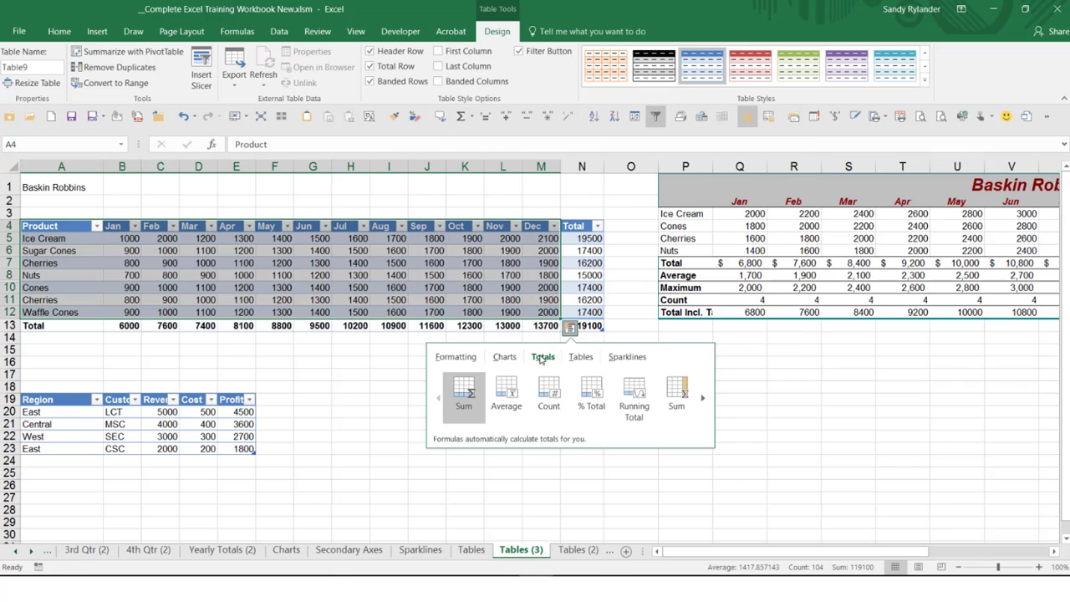
{"action": "mouse_move", "coordinate": [539, 399]}
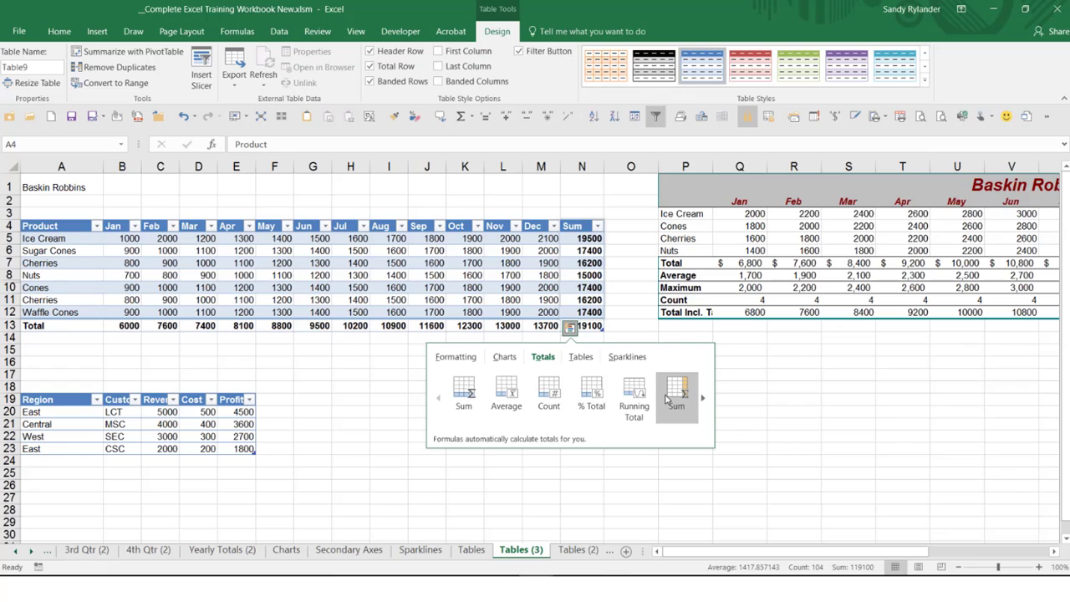
{"action": "left_click", "coordinate": [581, 357]}
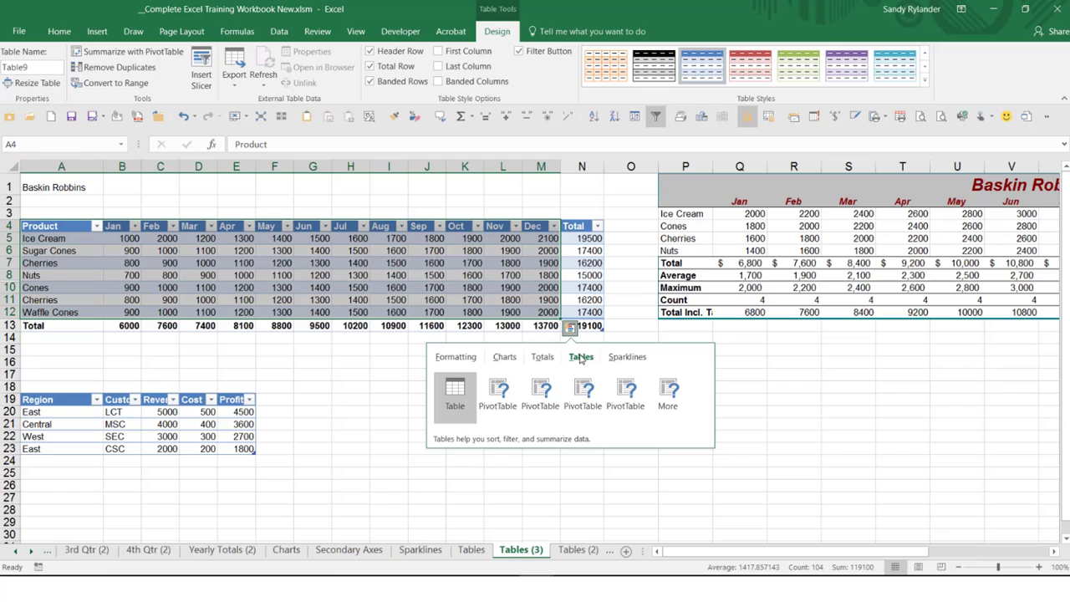
{"action": "left_click", "coordinate": [631, 359]}
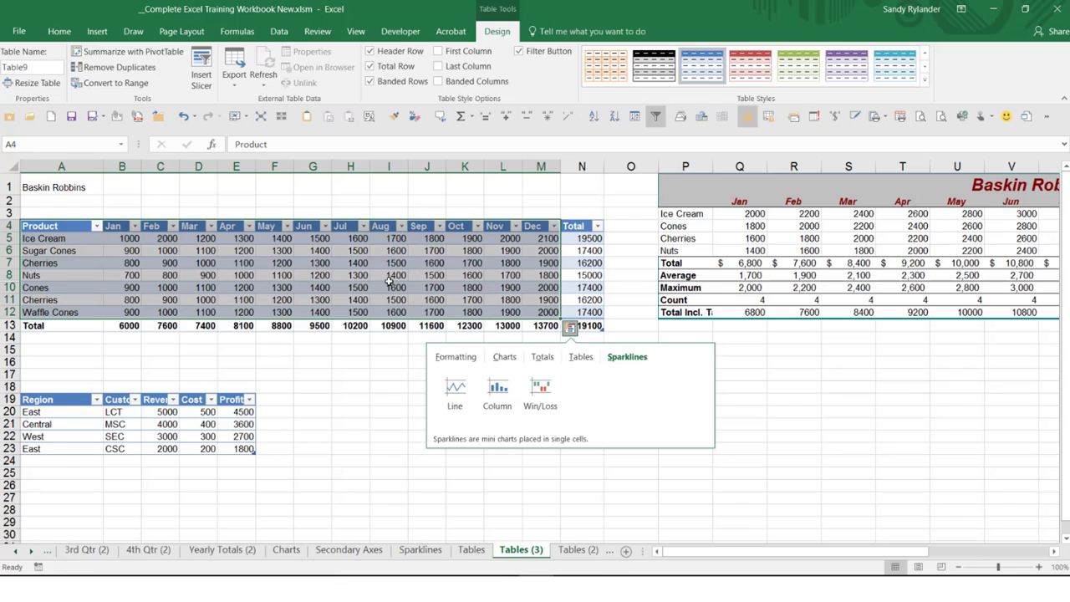
{"action": "left_click", "coordinate": [466, 366]}
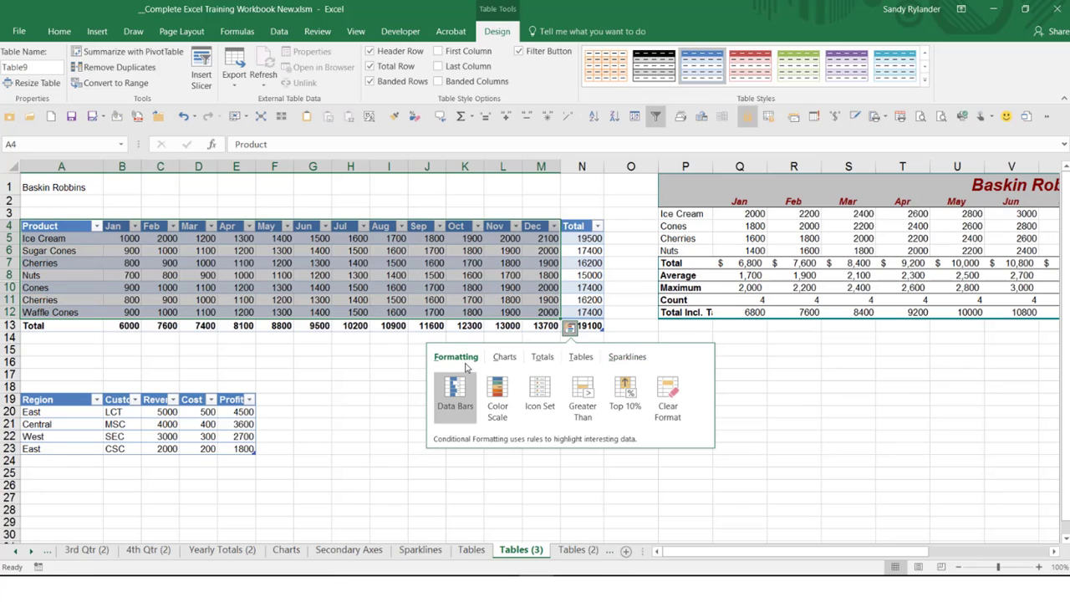
{"action": "left_click", "coordinate": [377, 410]}
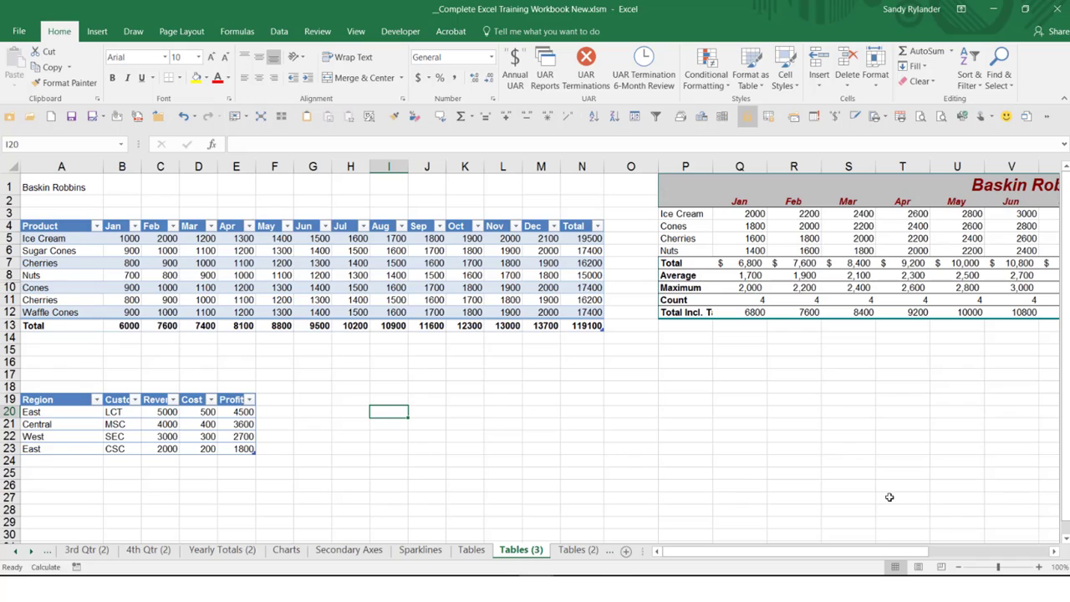
{"action": "left_click", "coordinate": [1055, 34]}
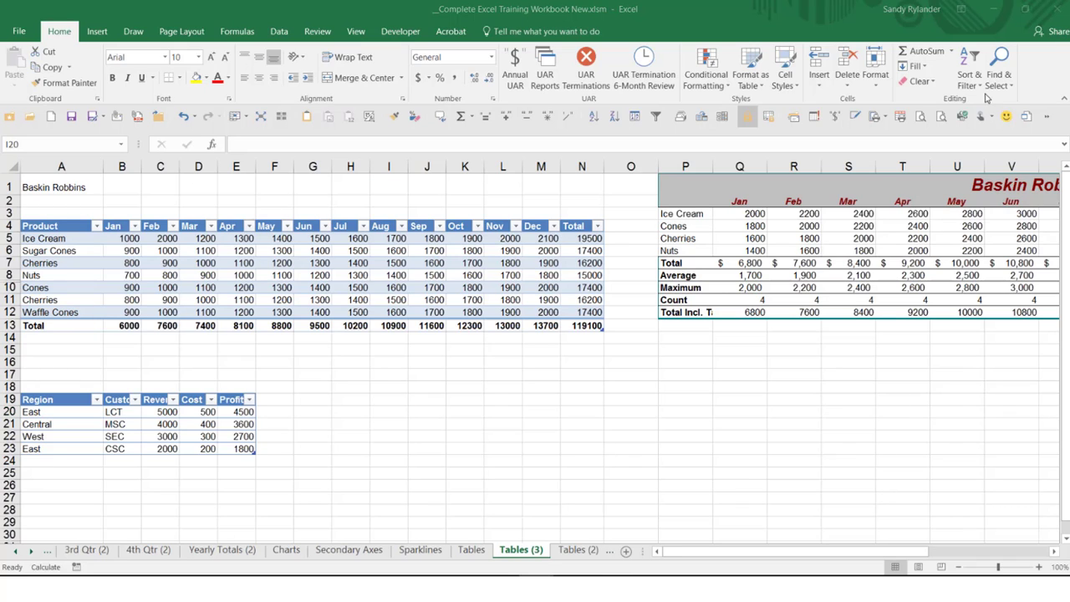
{"action": "left_click", "coordinate": [631, 431]}
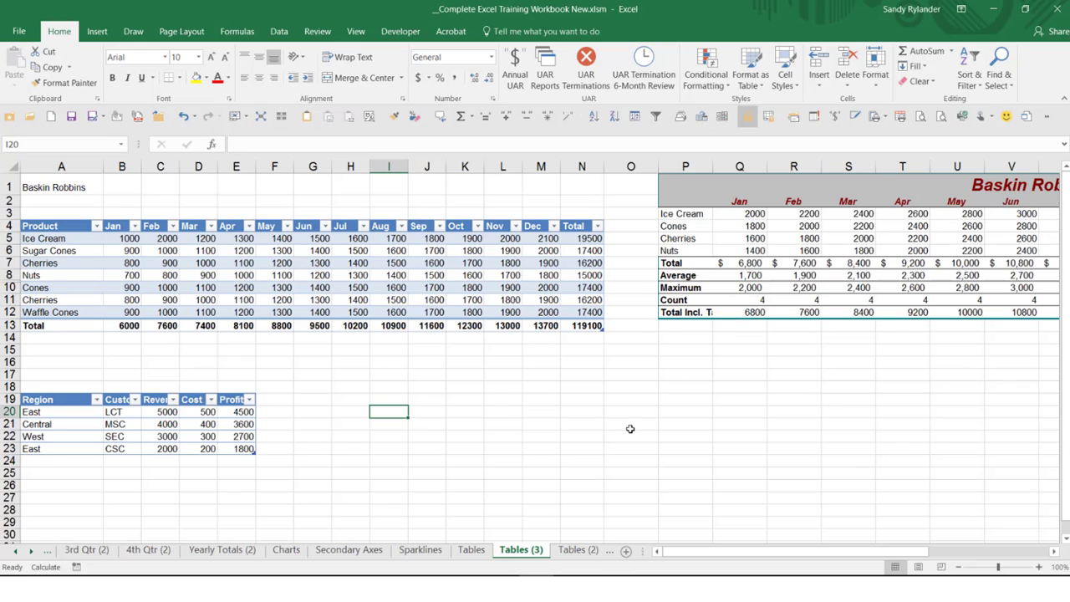
- Review the Remove Duplicates column options for the sales table with only Product and then all columns checked, and cancel
{"action": "left_click", "coordinate": [131, 264]}
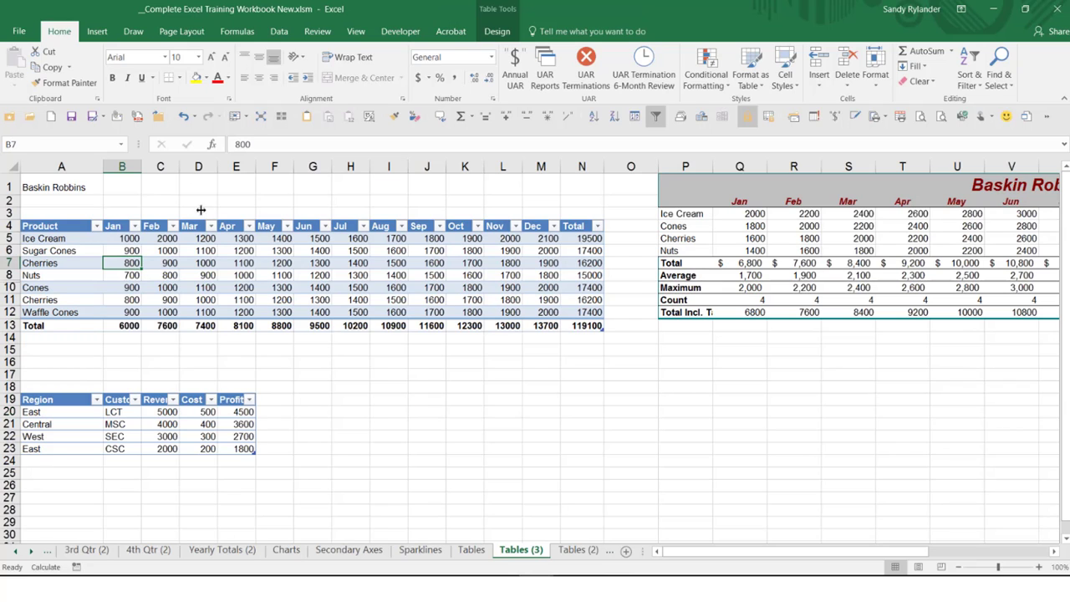
{"action": "left_click", "coordinate": [496, 32]}
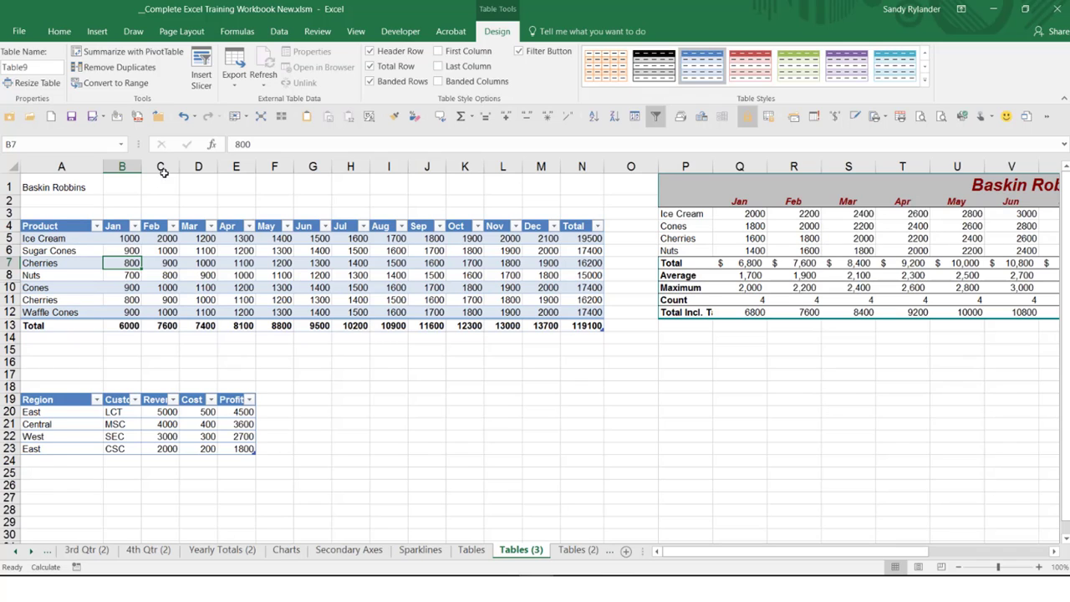
{"action": "left_click", "coordinate": [119, 68]}
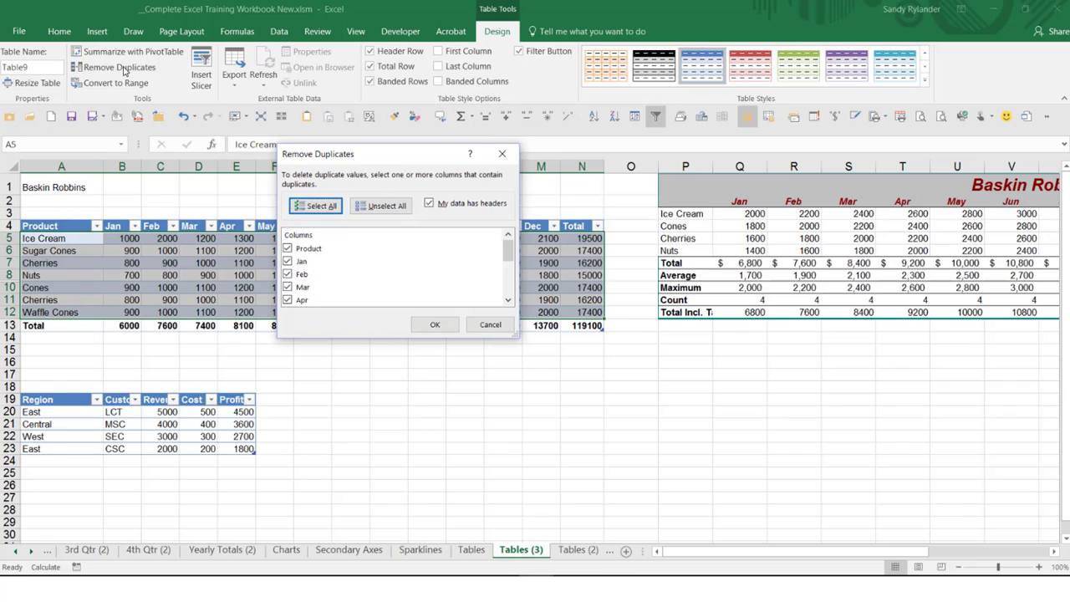
{"action": "left_click", "coordinate": [376, 207]}
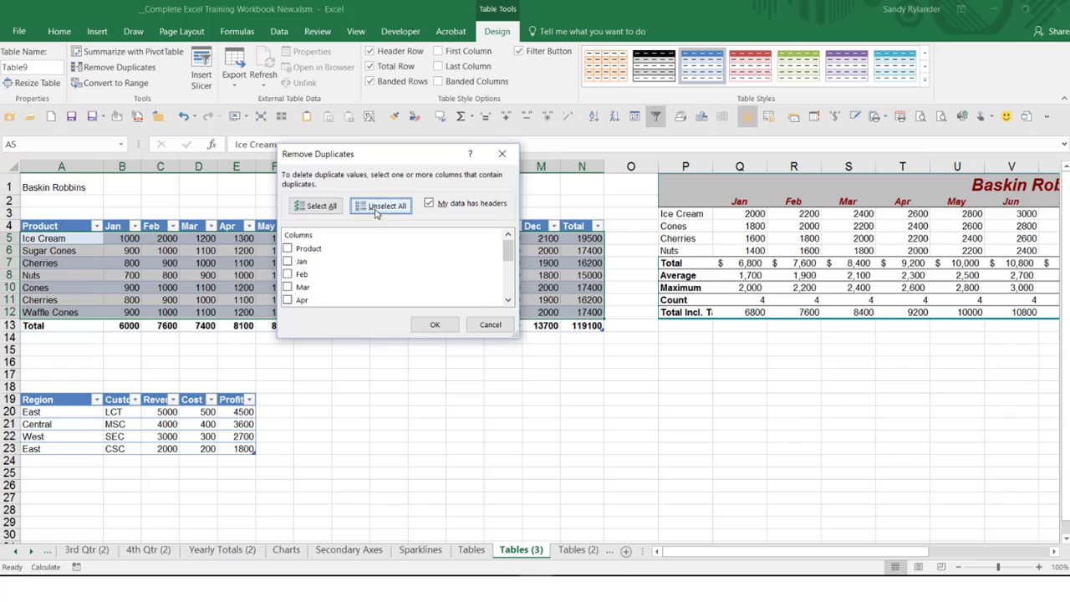
{"action": "left_click", "coordinate": [287, 249]}
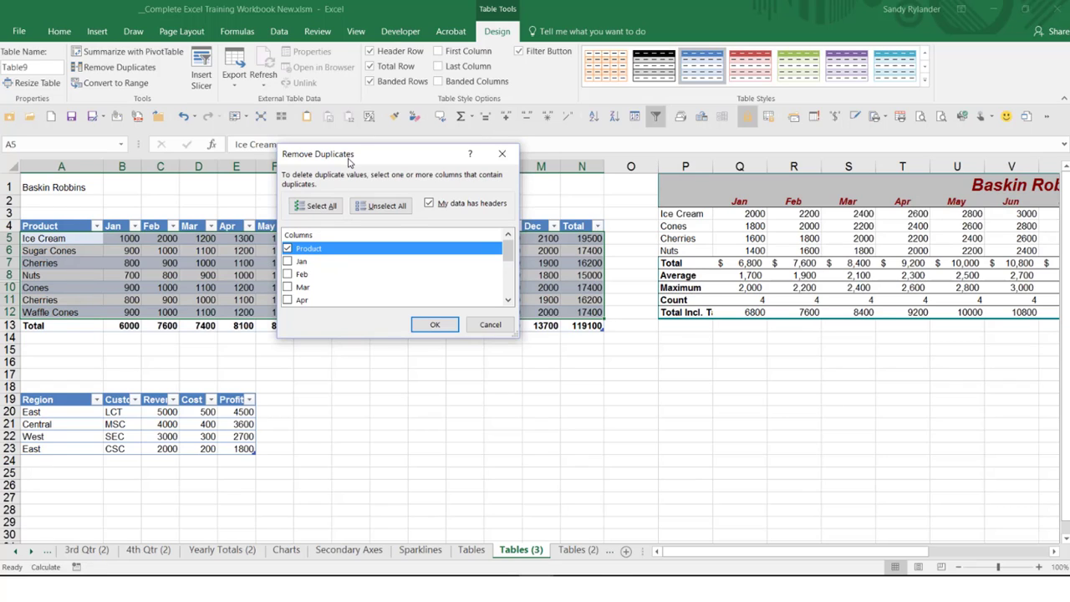
{"action": "left_click_drag", "start_coordinate": [355, 171], "coordinate": [375, 368]}
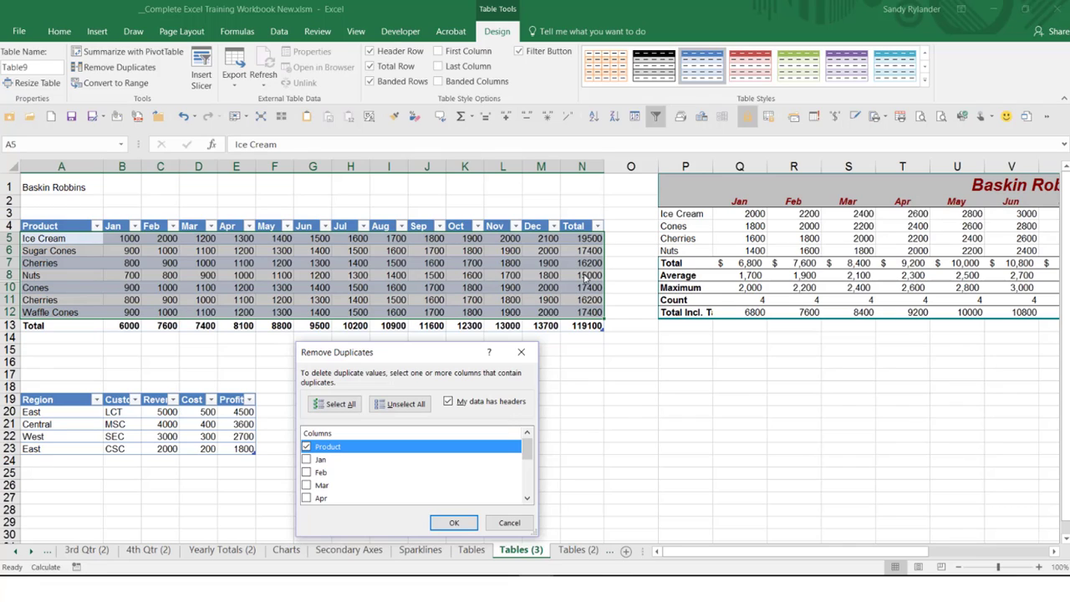
{"action": "left_click", "coordinate": [375, 405]}
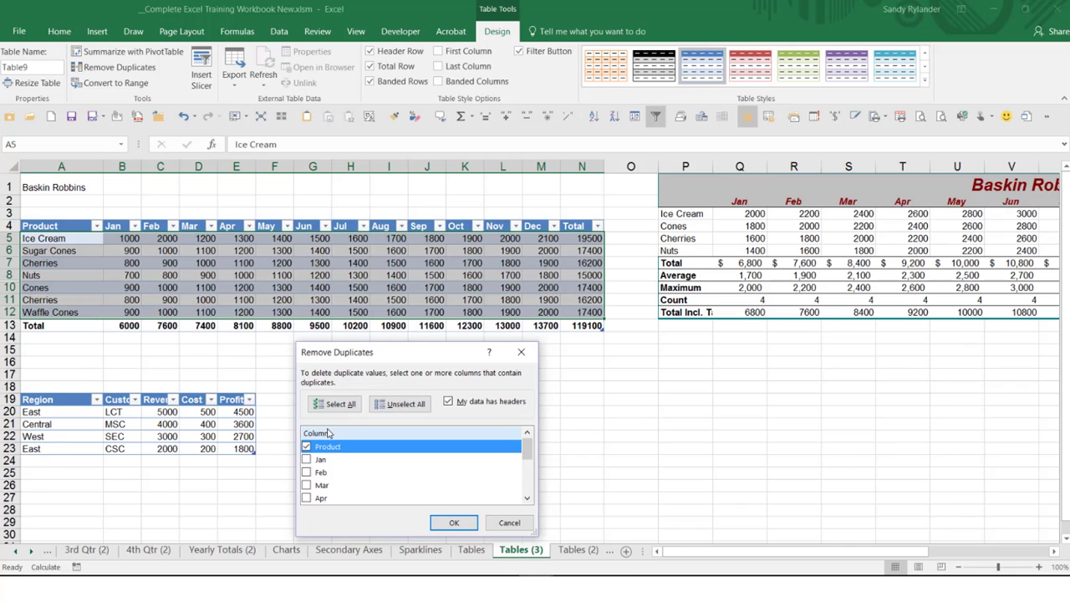
{"action": "left_click", "coordinate": [336, 405]}
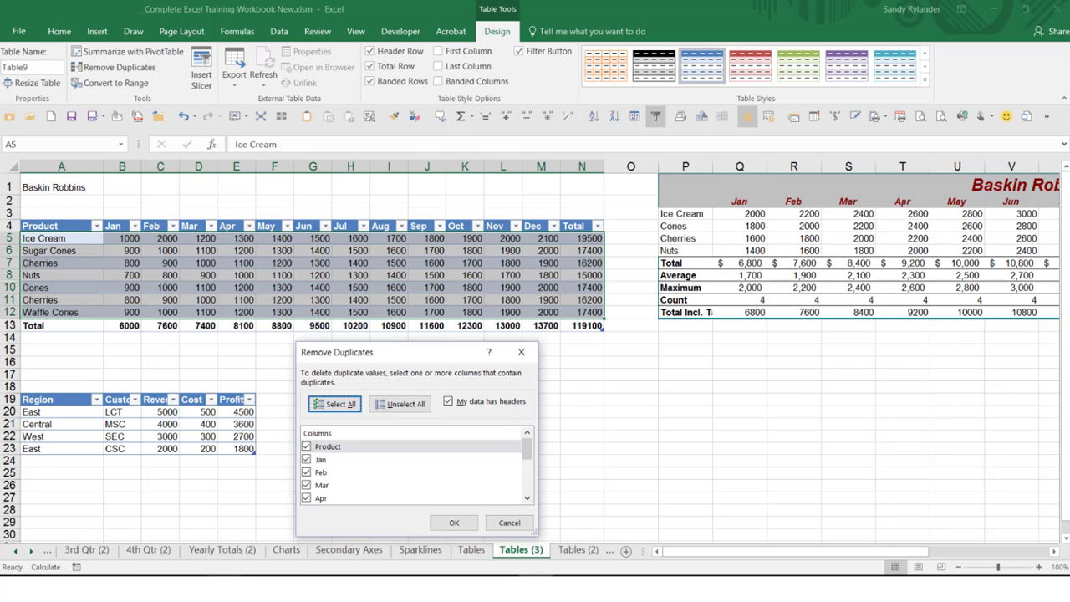
{"action": "left_click", "coordinate": [508, 523]}
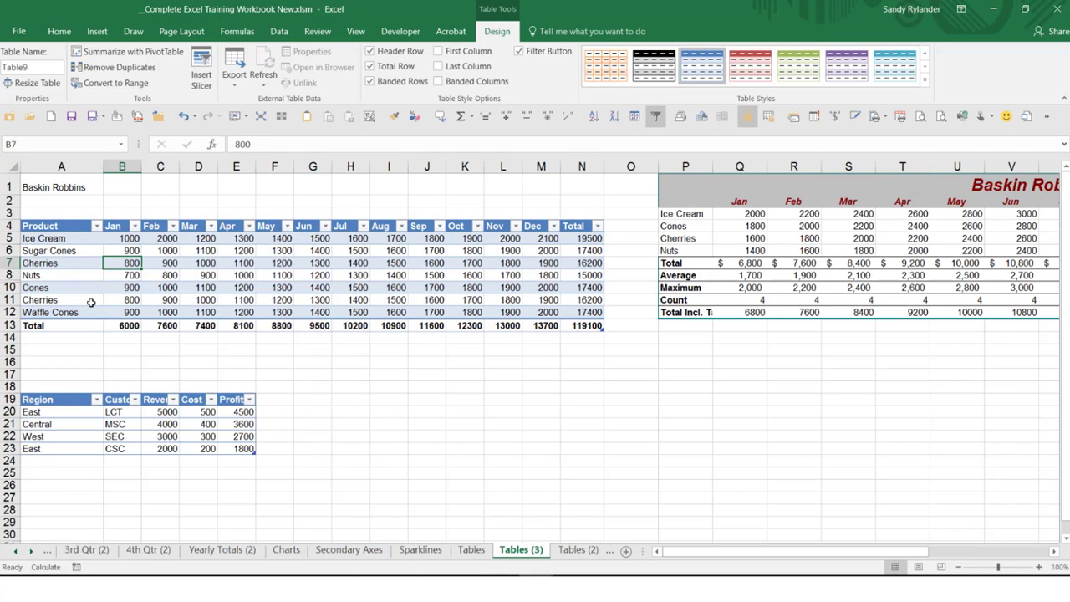
- Create the first recommended clustered column chart from A4:M12 with Quick Analysis, and move it up beside the resulting pivot table
{"action": "left_click", "coordinate": [42, 226]}
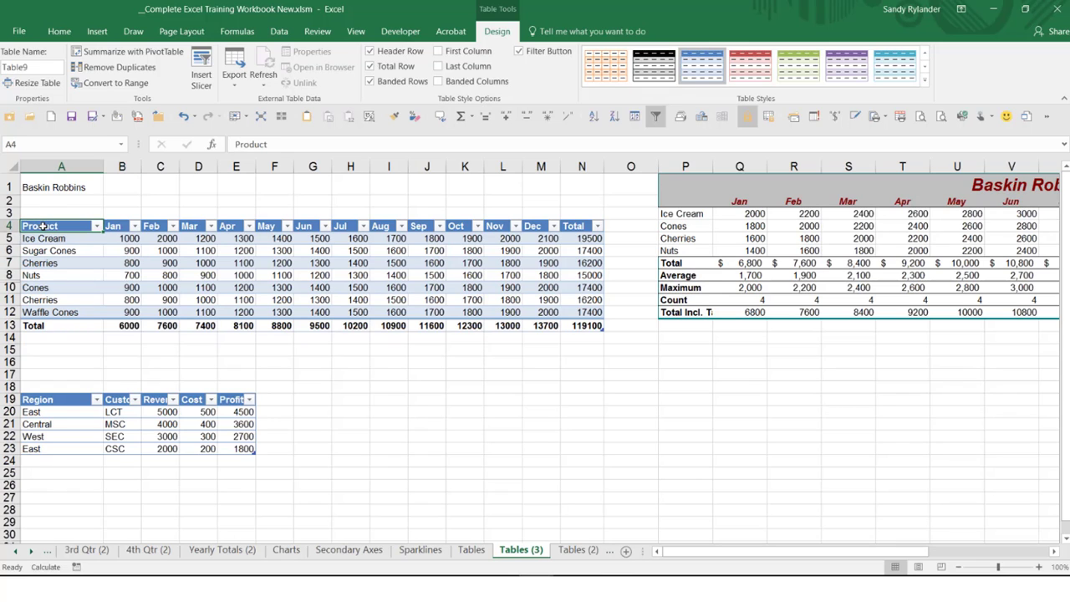
{"action": "left_click_drag", "start_coordinate": [43, 225], "coordinate": [533, 308]}
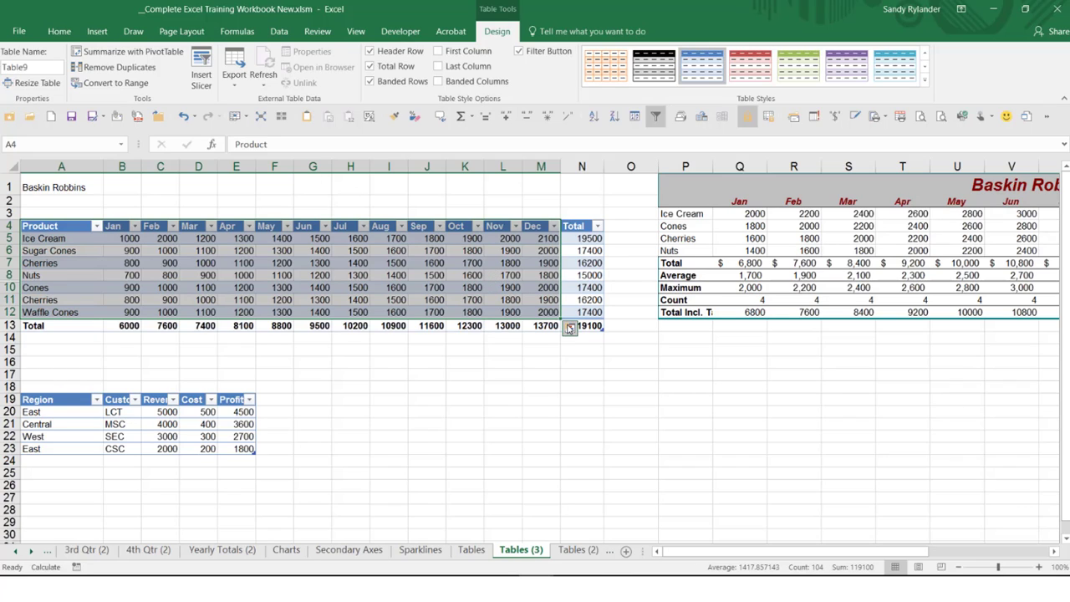
{"action": "left_click", "coordinate": [569, 327]}
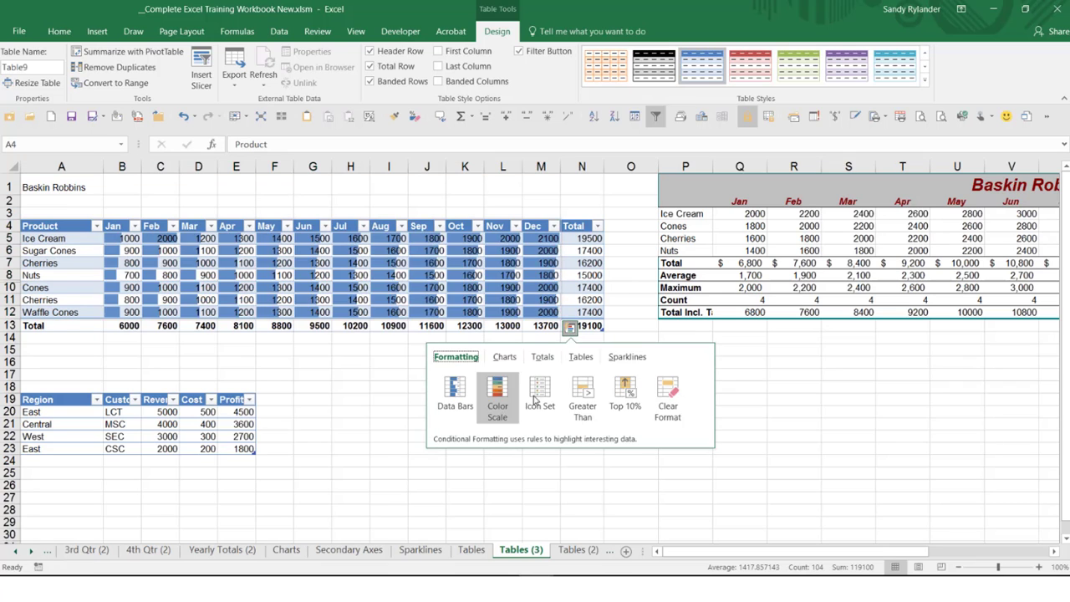
{"action": "left_click", "coordinate": [500, 357]}
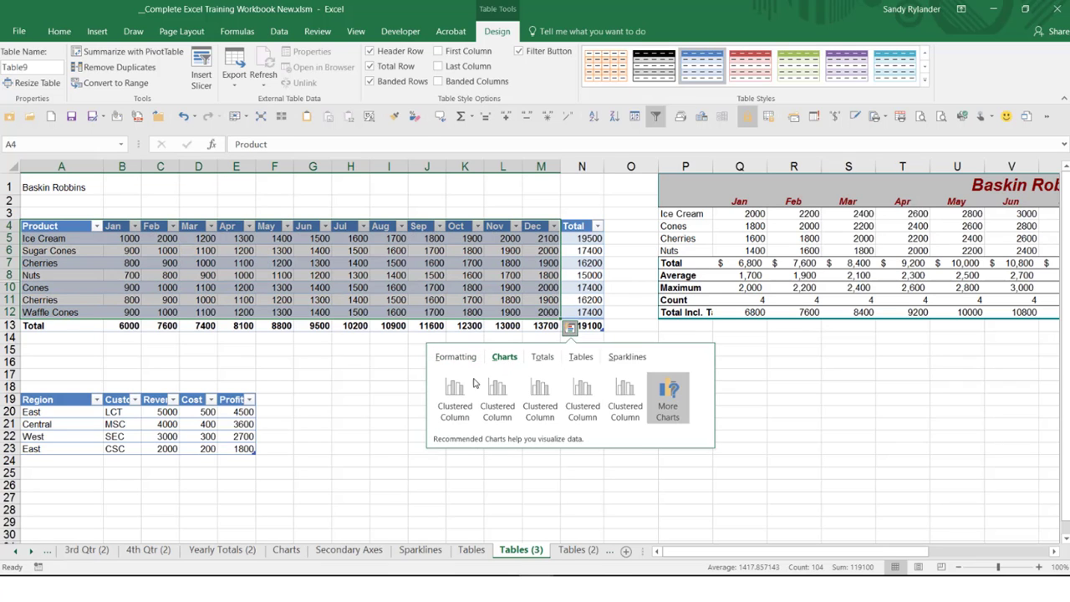
{"action": "left_click", "coordinate": [463, 390]}
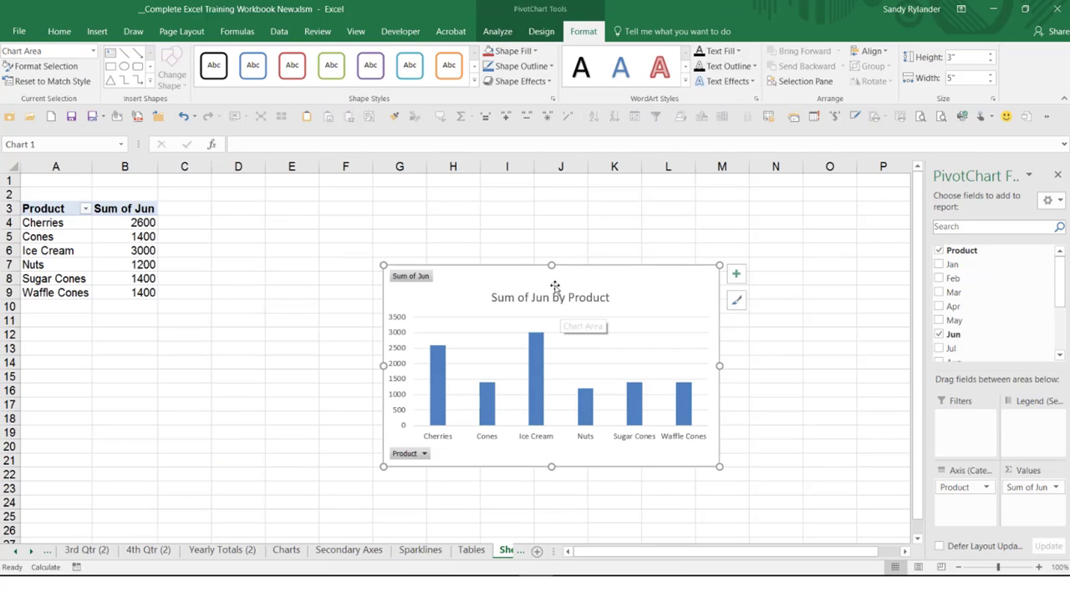
{"action": "left_click_drag", "start_coordinate": [529, 275], "coordinate": [400, 217]}
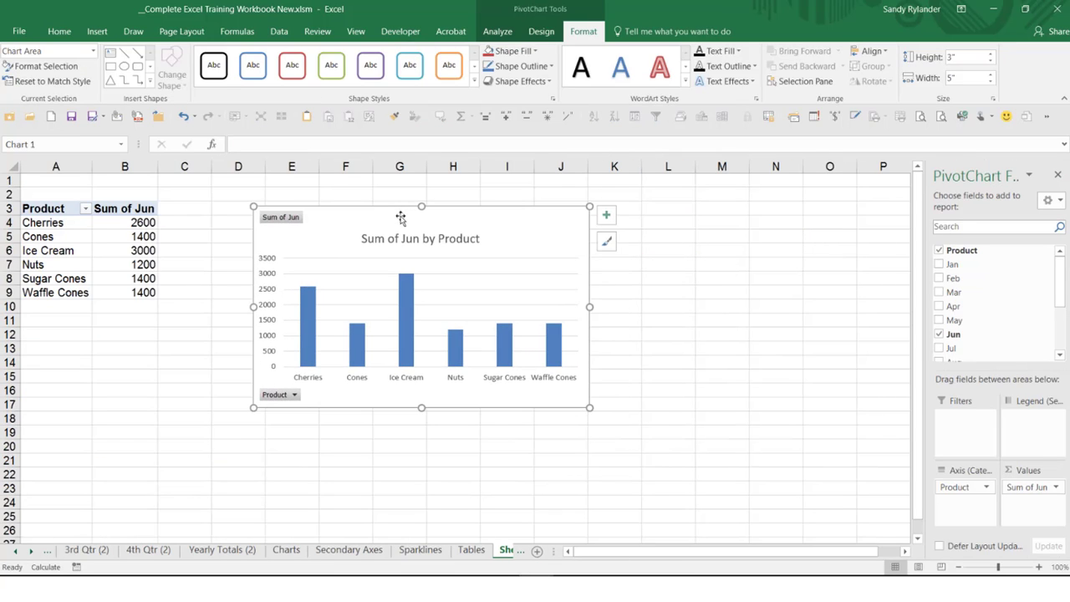
{"action": "left_click", "coordinate": [706, 234]}
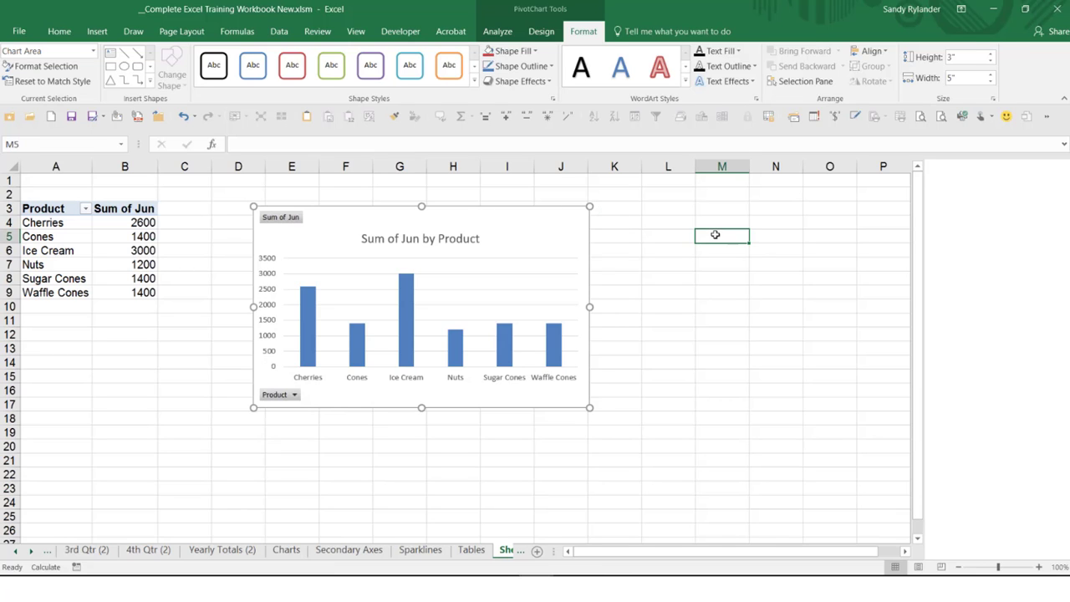
- Cut the pivot chart from beside the pivot table and paste it farther down the sheet at I45
{"action": "left_click", "coordinate": [543, 212]}
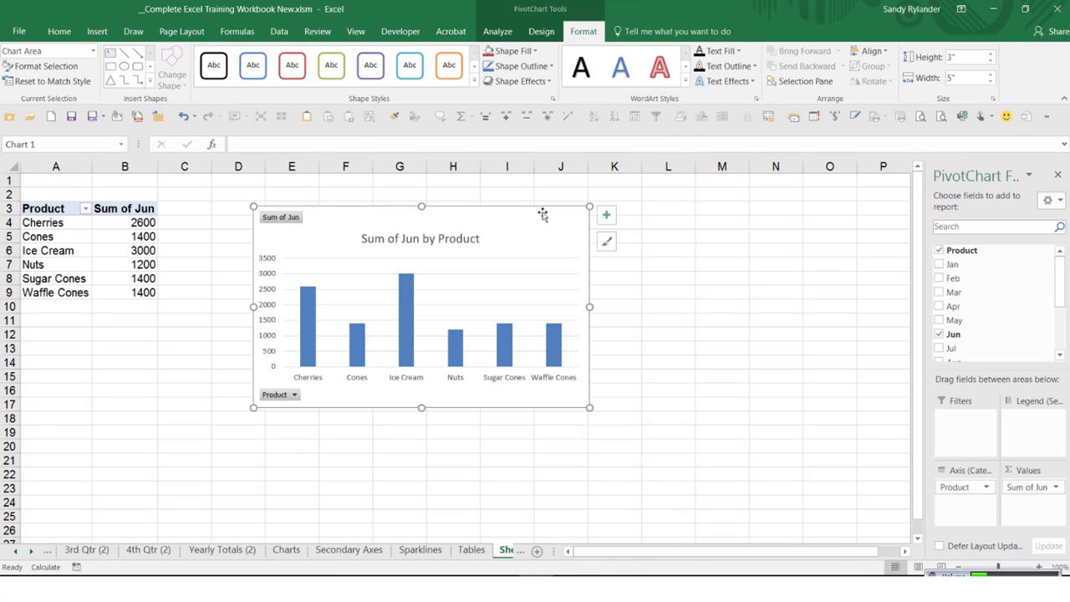
{"action": "key", "text": "Delete"}
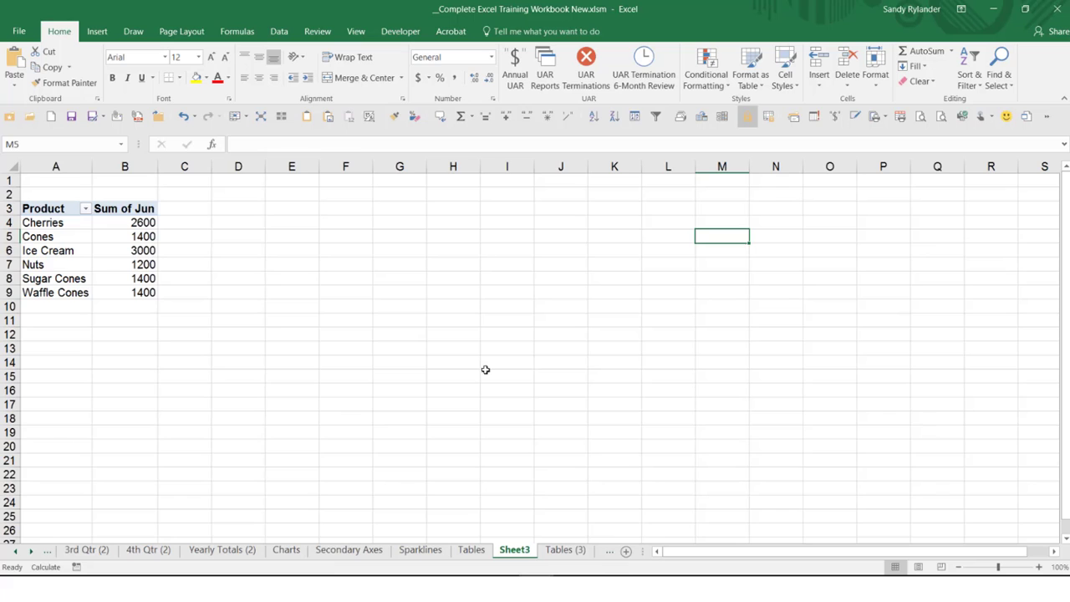
{"action": "left_click_drag", "start_coordinate": [485, 370], "coordinate": [477, 379]}
{"action": "key", "text": "Down"}
{"action": "key", "text": "Down"}
{"action": "key", "text": "Down"}
{"action": "key", "text": "Down"}
{"action": "key", "text": "Down"}
{"action": "key", "text": "Down"}
{"action": "key", "text": "Down"}
{"action": "key", "text": "Down"}
{"action": "key", "text": "Down"}
{"action": "key", "text": "Down"}
{"action": "key", "text": "Down"}
{"action": "key", "text": "Down"}
{"action": "key", "text": "Down"}
{"action": "key", "text": "Down"}
{"action": "key", "text": "Down"}
{"action": "key", "text": "Down"}
{"action": "key", "text": "Down"}
{"action": "key", "text": "Down"}
{"action": "key", "text": "Down"}
{"action": "key", "text": "Down"}
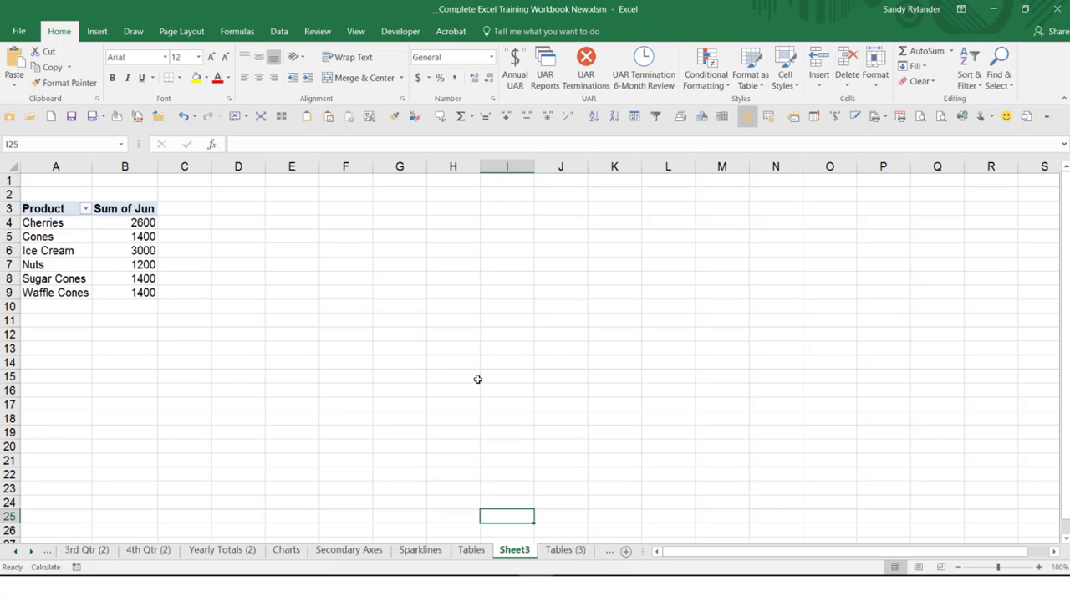
{"action": "key", "text": "ctrl+v"}
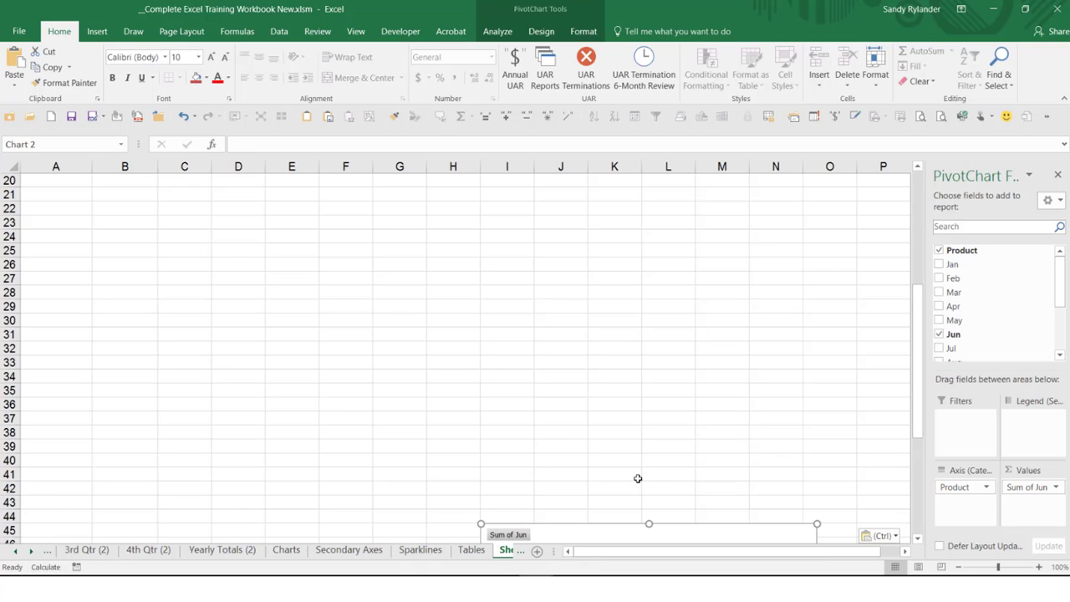
- Show the pasted chart's area formatting options and close its PivotChart field list
{"action": "left_click", "coordinate": [776, 492]}
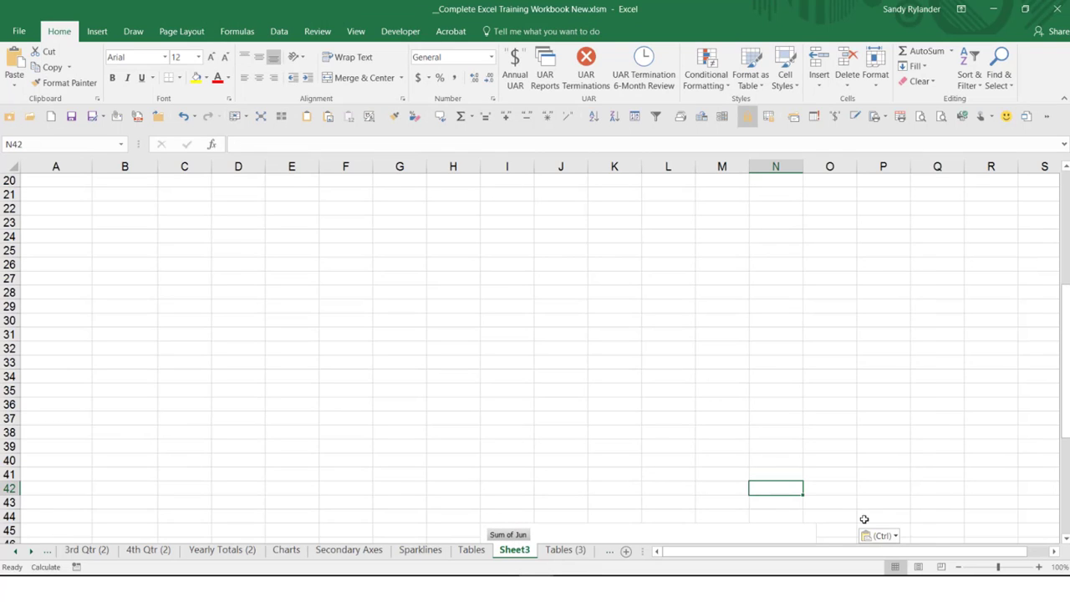
{"action": "key", "text": "Down"}
{"action": "key", "text": "Down"}
{"action": "key", "text": "Down"}
{"action": "key", "text": "Down"}
{"action": "key", "text": "Down"}
{"action": "key", "text": "Down"}
{"action": "key", "text": "Down"}
{"action": "key", "text": "Down"}
{"action": "key", "text": "Down"}
{"action": "key", "text": "Down"}
{"action": "key", "text": "Down"}
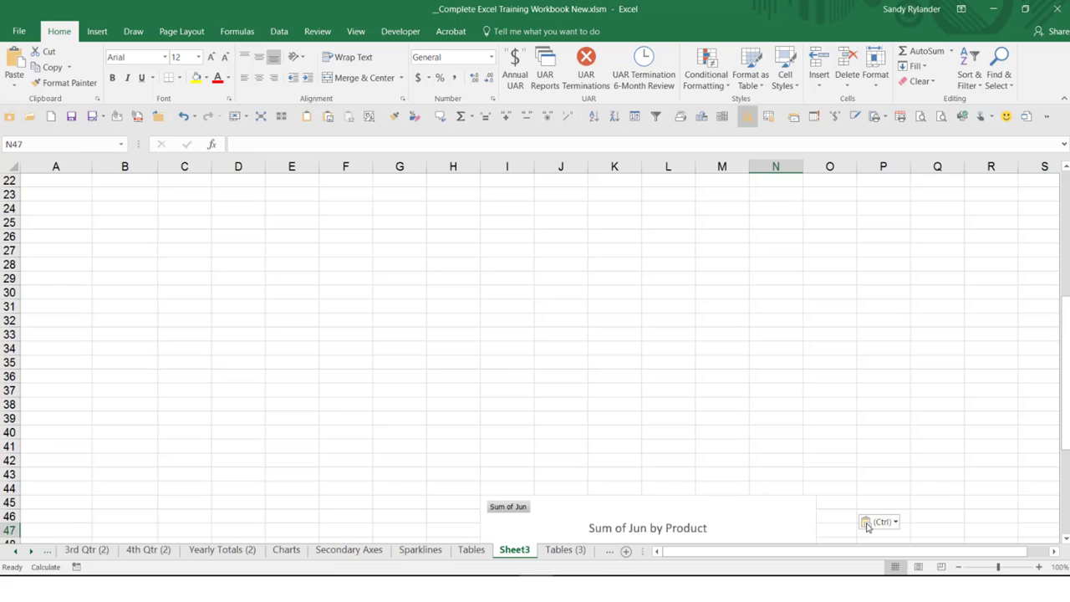
{"action": "key", "text": "Down"}
{"action": "key", "text": "Down"}
{"action": "key", "text": "Down"}
{"action": "key", "text": "Down"}
{"action": "key", "text": "Down"}
{"action": "key", "text": "Down"}
{"action": "key", "text": "Down"}
{"action": "key", "text": "Down"}
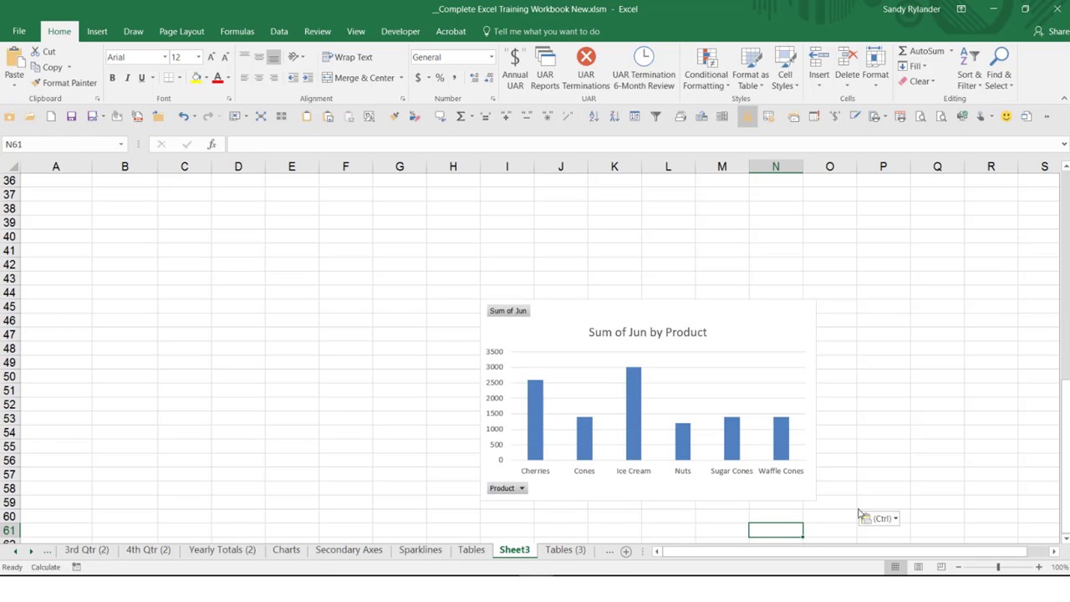
{"action": "double_click", "coordinate": [737, 324]}
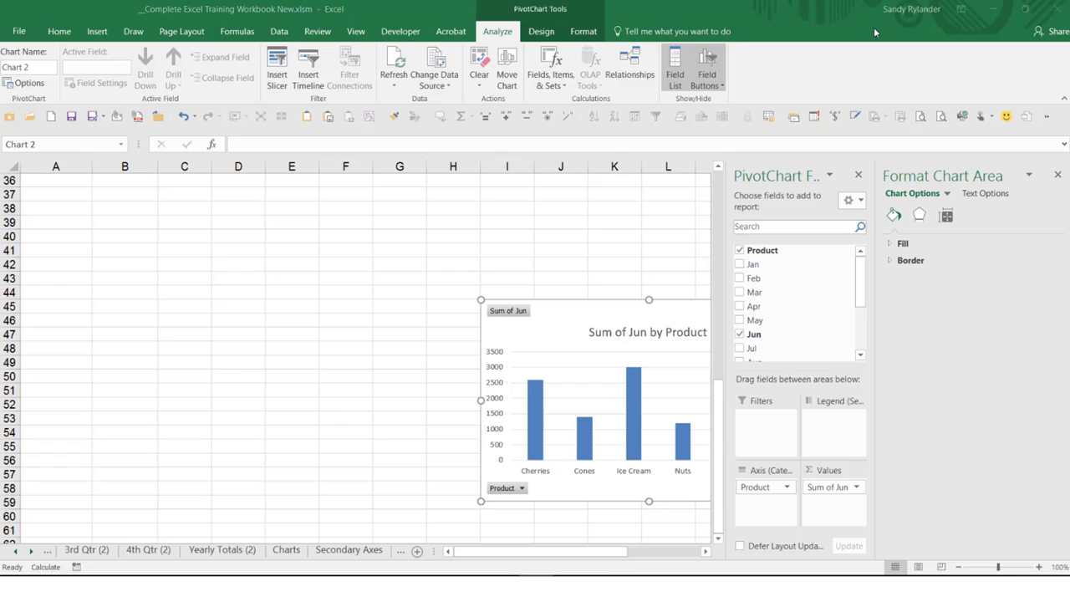
{"action": "left_click", "coordinate": [828, 117]}
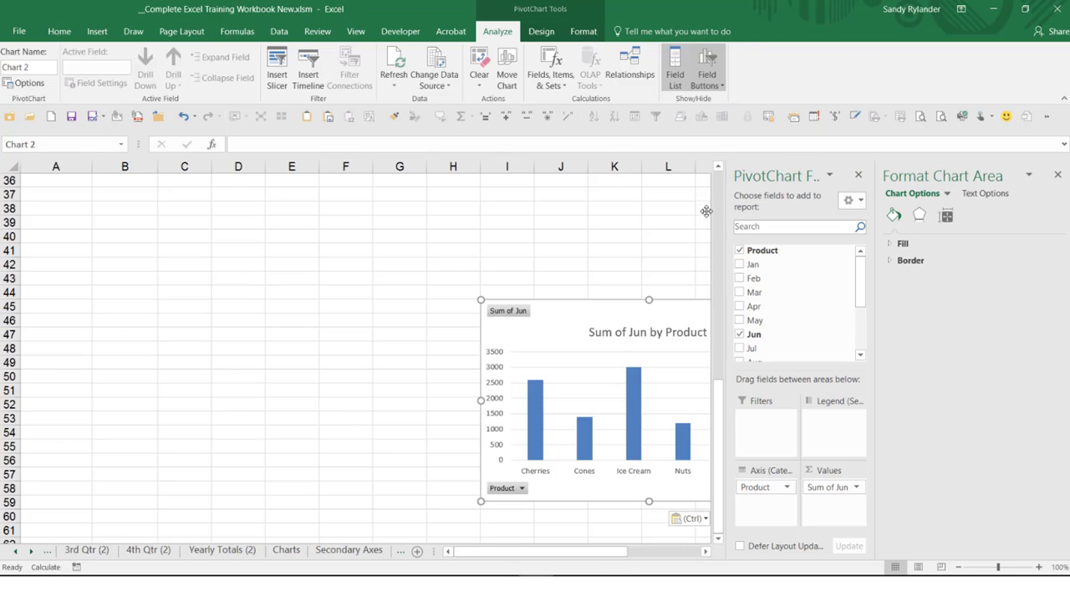
{"action": "left_click", "coordinate": [857, 176]}
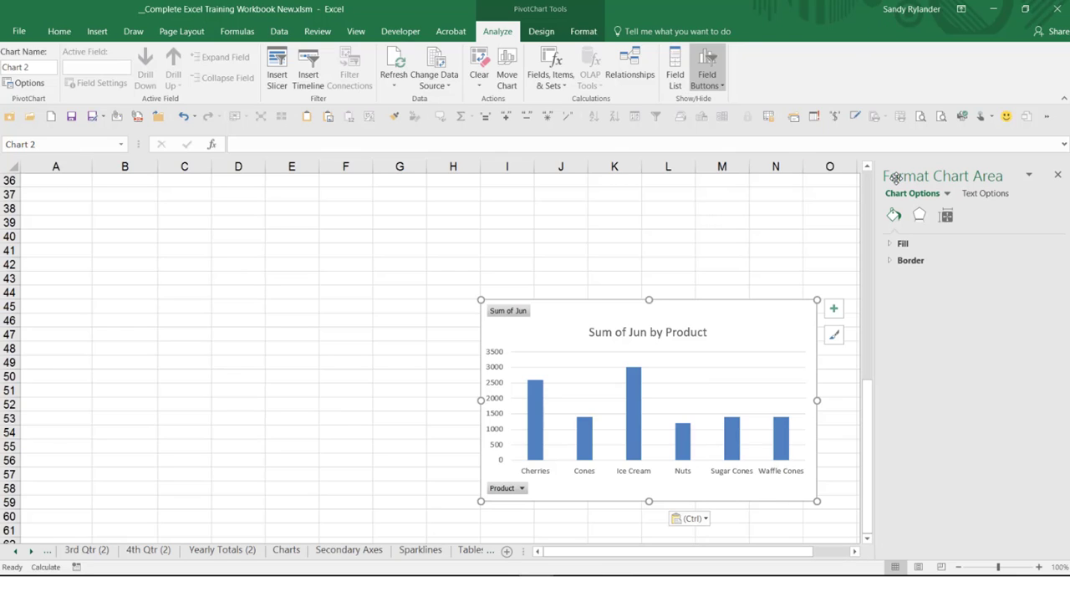
- Move the pivot chart to a new sheet named Chart1
{"action": "left_click", "coordinate": [795, 224]}
{"action": "left_click", "coordinate": [679, 311]}
{"action": "left_click", "coordinate": [506, 80]}
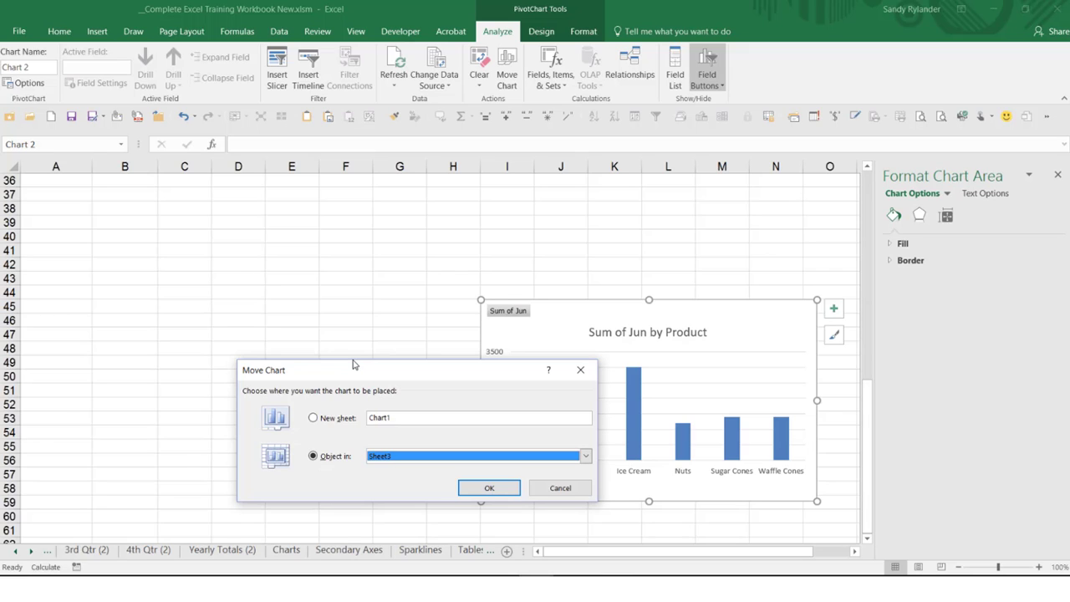
{"action": "left_click", "coordinate": [313, 418]}
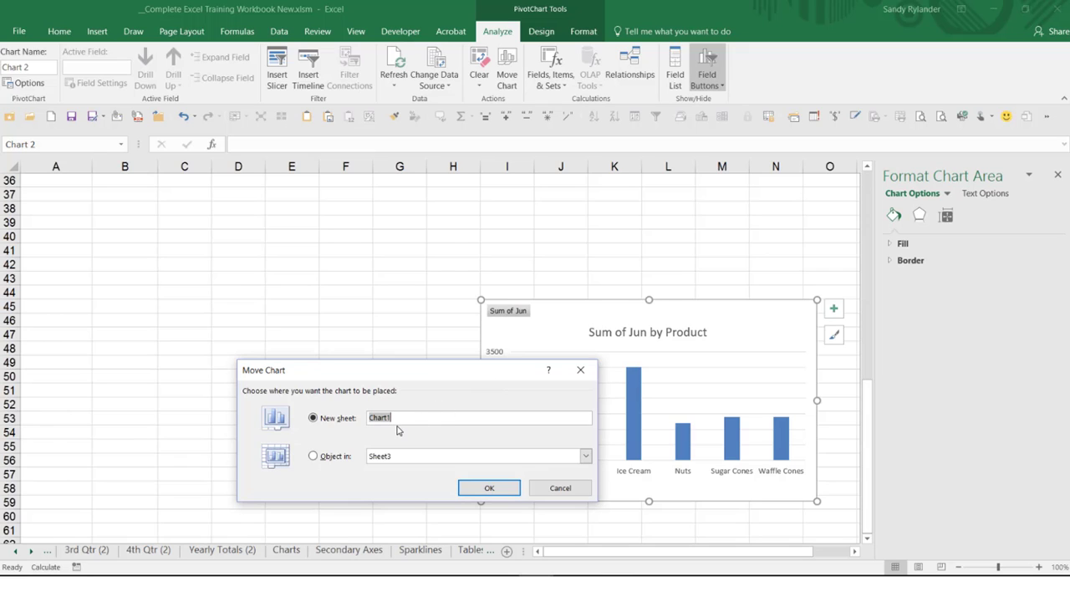
{"action": "left_click", "coordinate": [492, 490]}
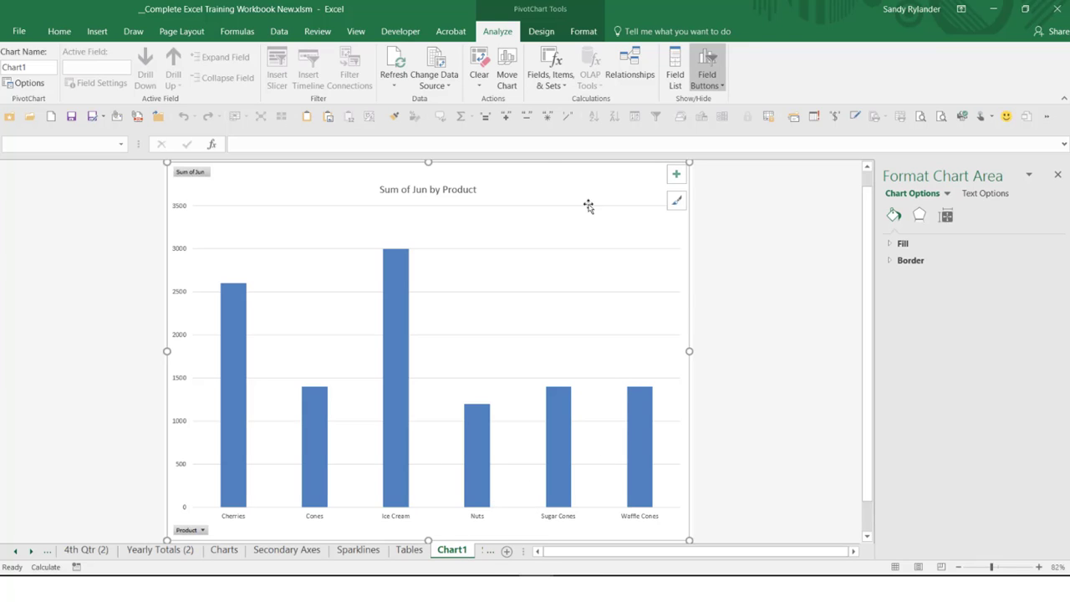
- Review the Move Chart option for placing the chart as an object in sheet 2013, and cancel
{"action": "left_click", "coordinate": [508, 60]}
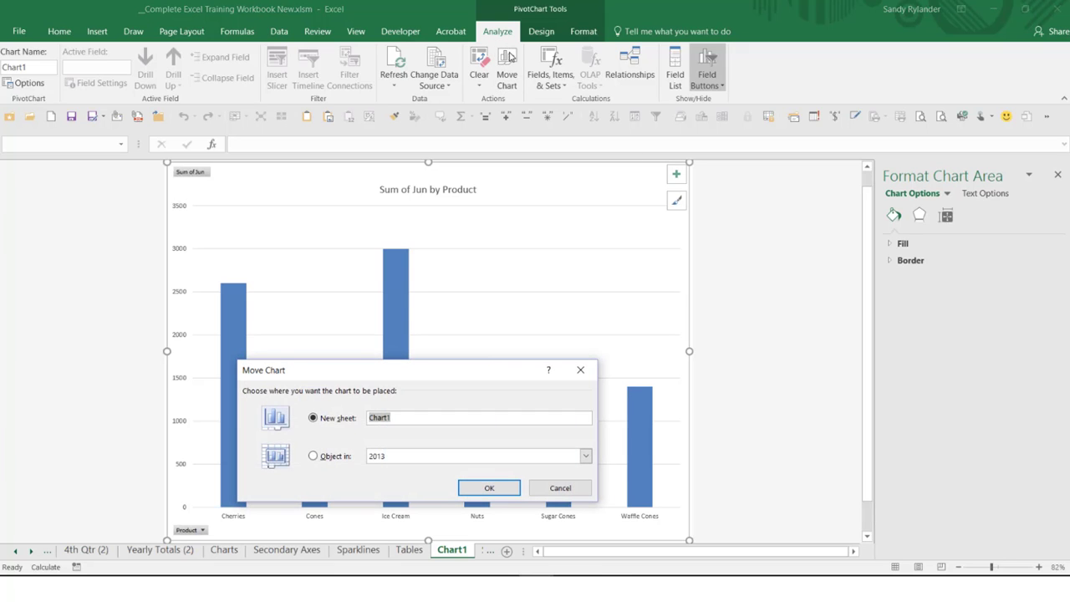
{"action": "left_click", "coordinate": [314, 458]}
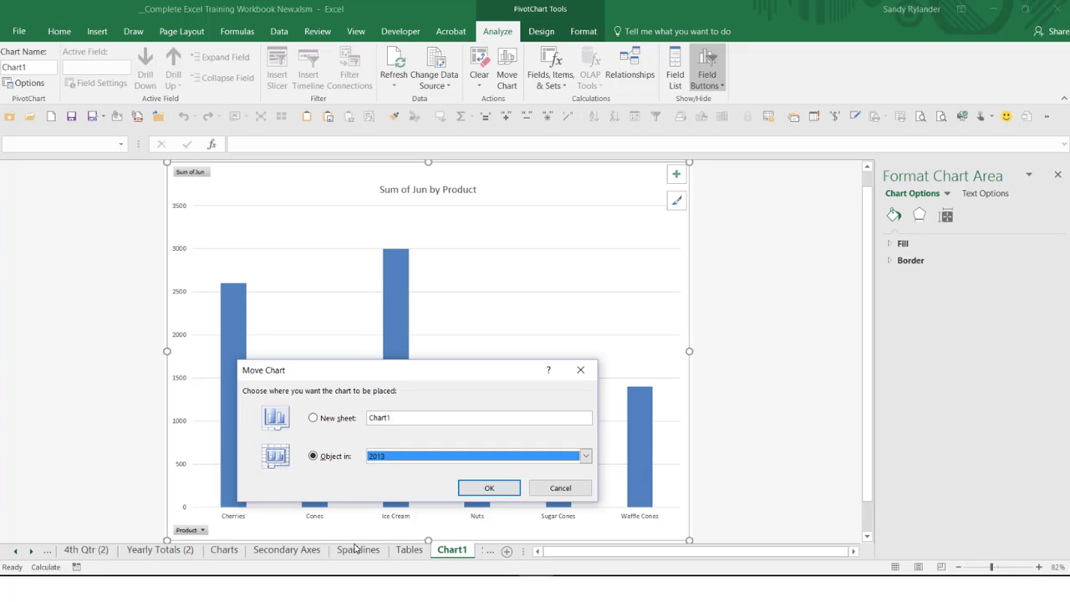
{"action": "left_click", "coordinate": [555, 488]}
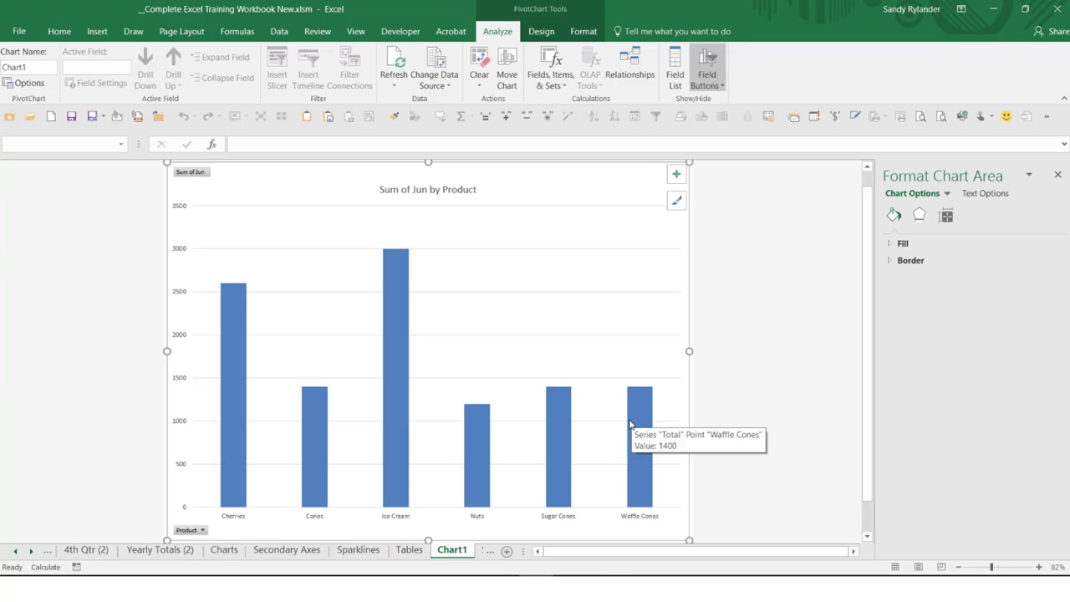
- Delete the Chart1 sheet from the workbook permanently
{"action": "right_click", "coordinate": [450, 553]}
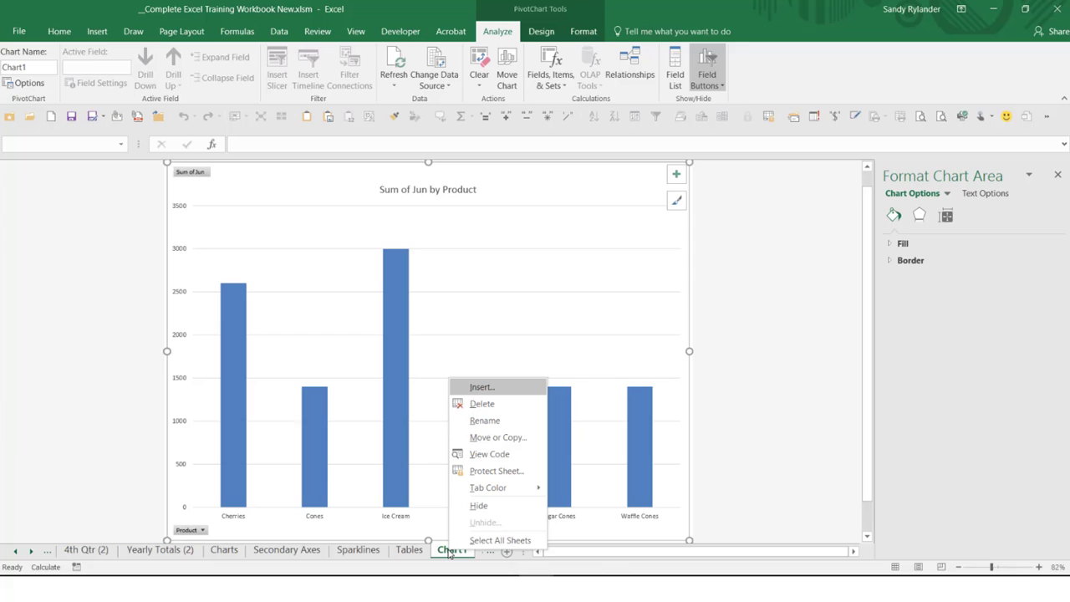
{"action": "left_click", "coordinate": [490, 406]}
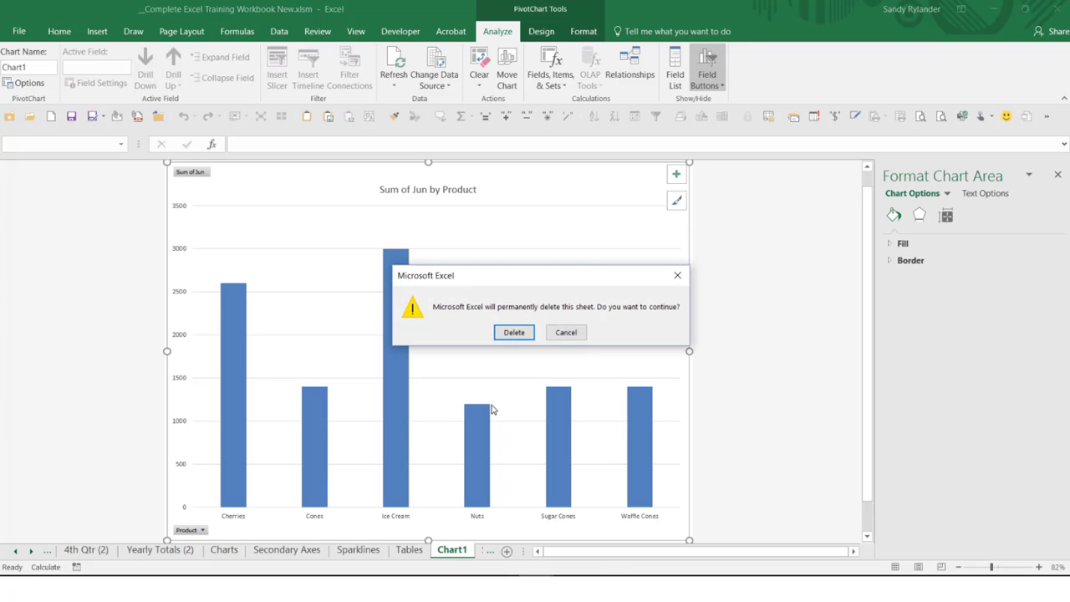
{"action": "left_click", "coordinate": [511, 332]}
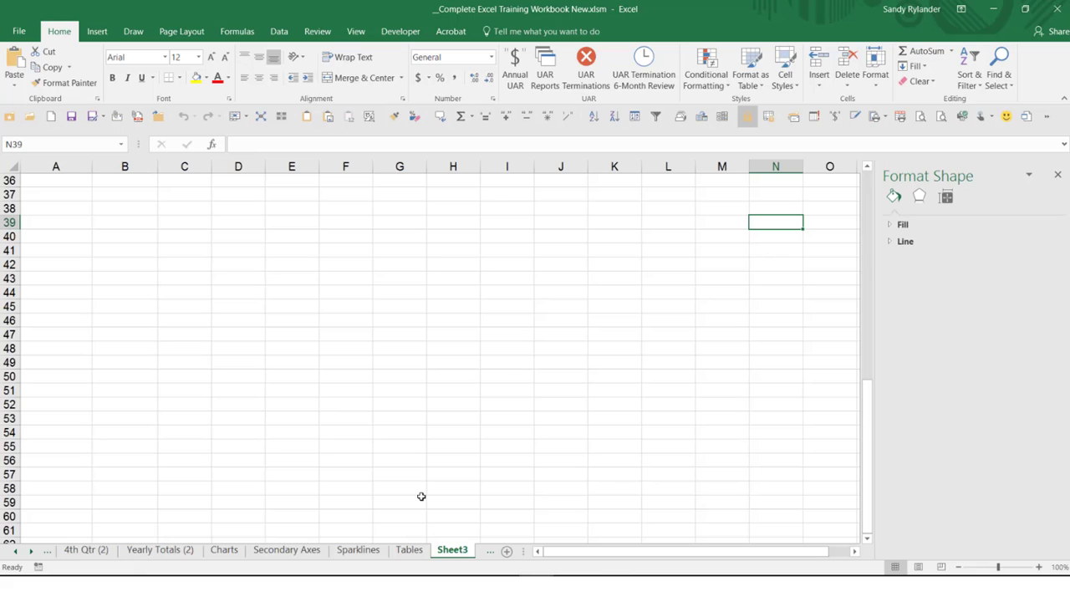
- On the Tables sheet, convert the monthly product data in A4:M12 into a table with headers
{"action": "left_click", "coordinate": [413, 551]}
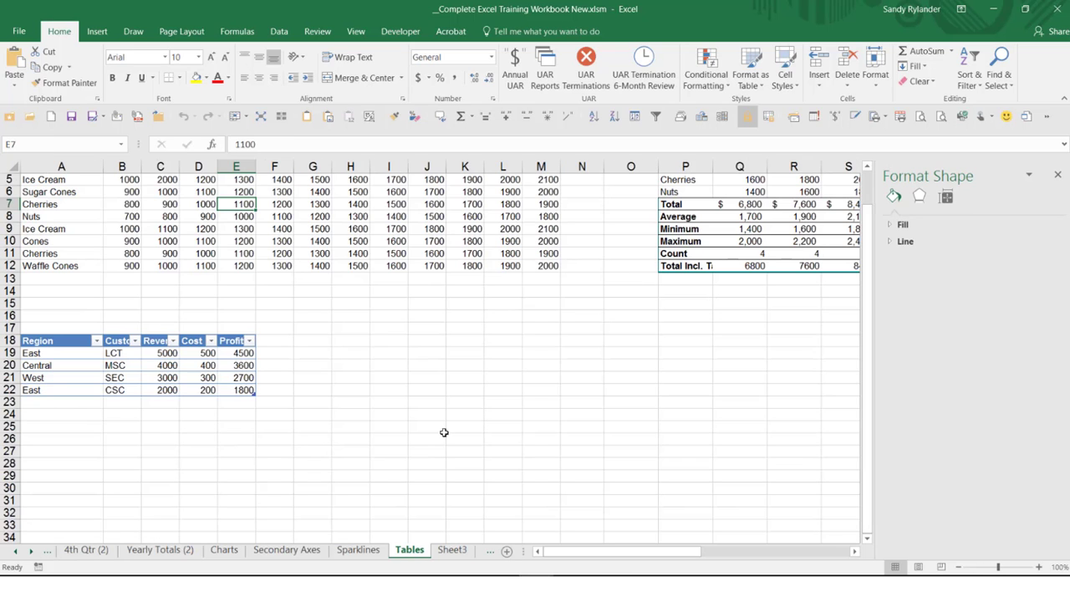
{"action": "key", "text": "Up"}
{"action": "key", "text": "Up"}
{"action": "key", "text": "Up"}
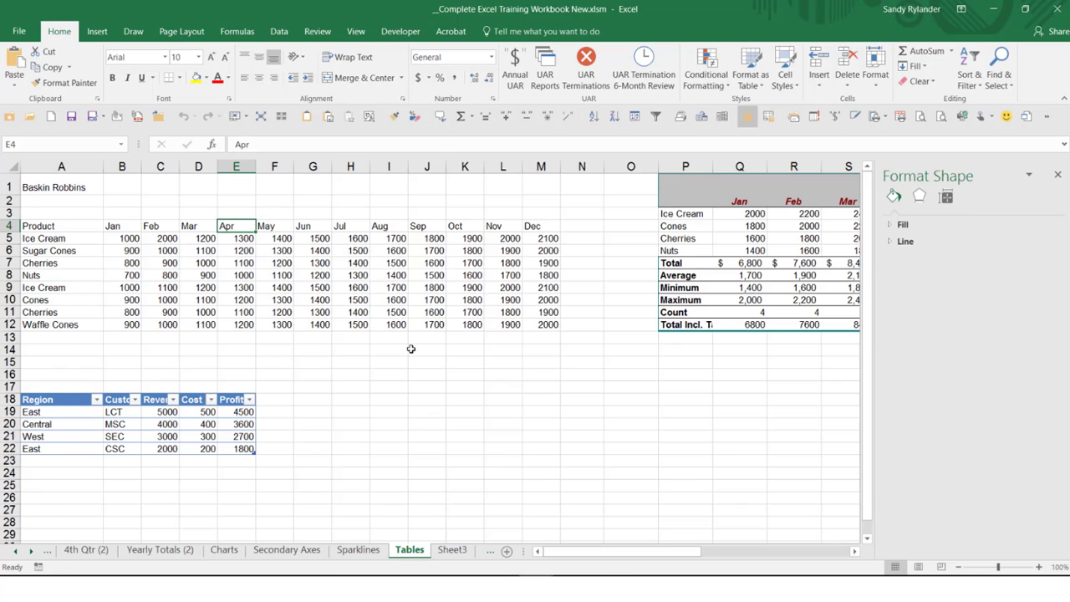
{"action": "left_click", "coordinate": [213, 274]}
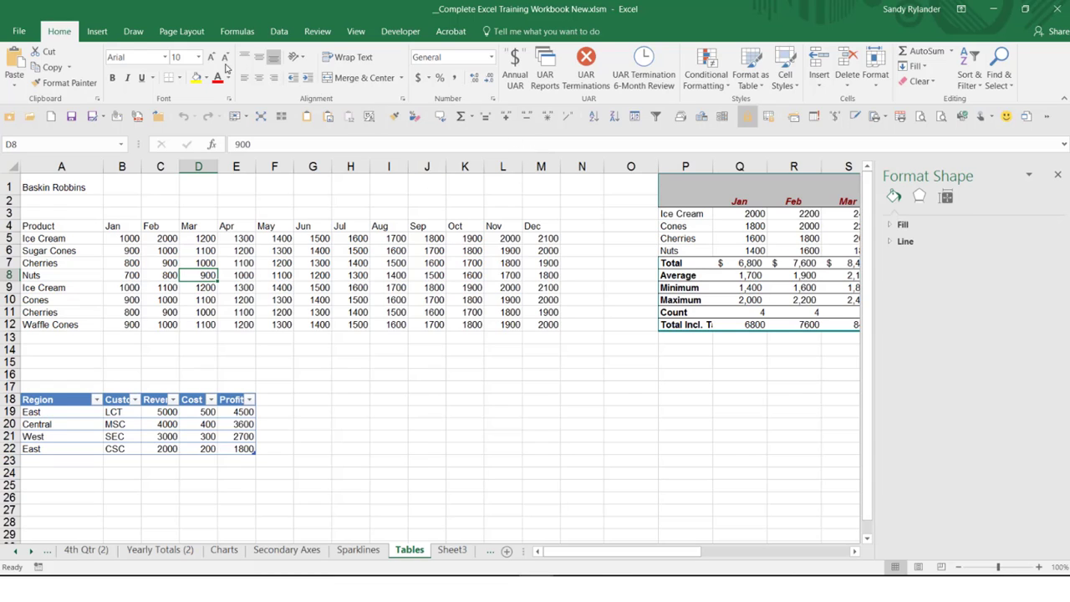
{"action": "left_click", "coordinate": [97, 31]}
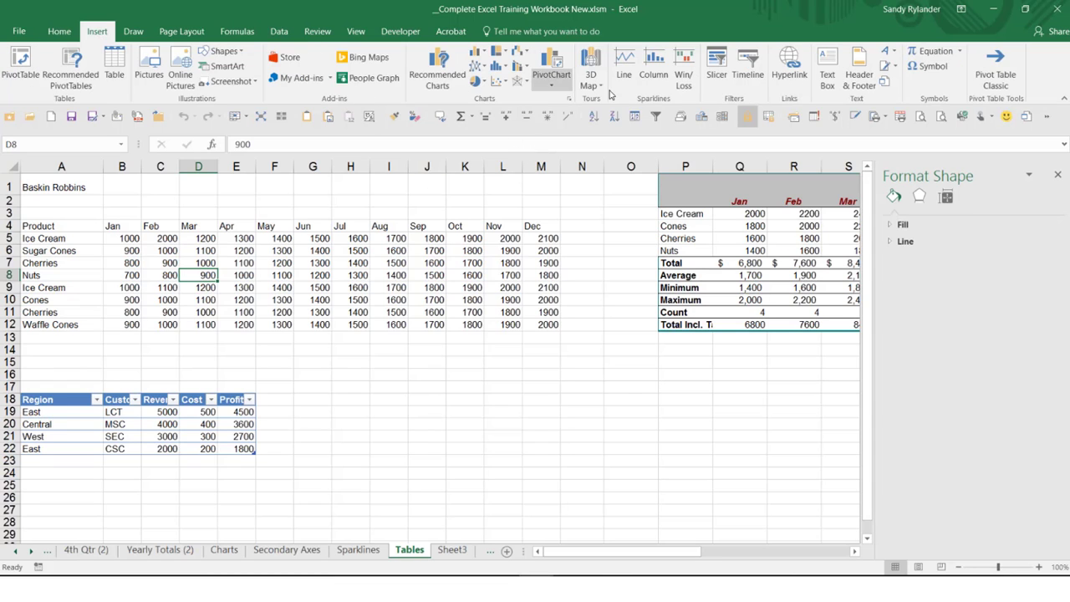
{"action": "left_click", "coordinate": [113, 67]}
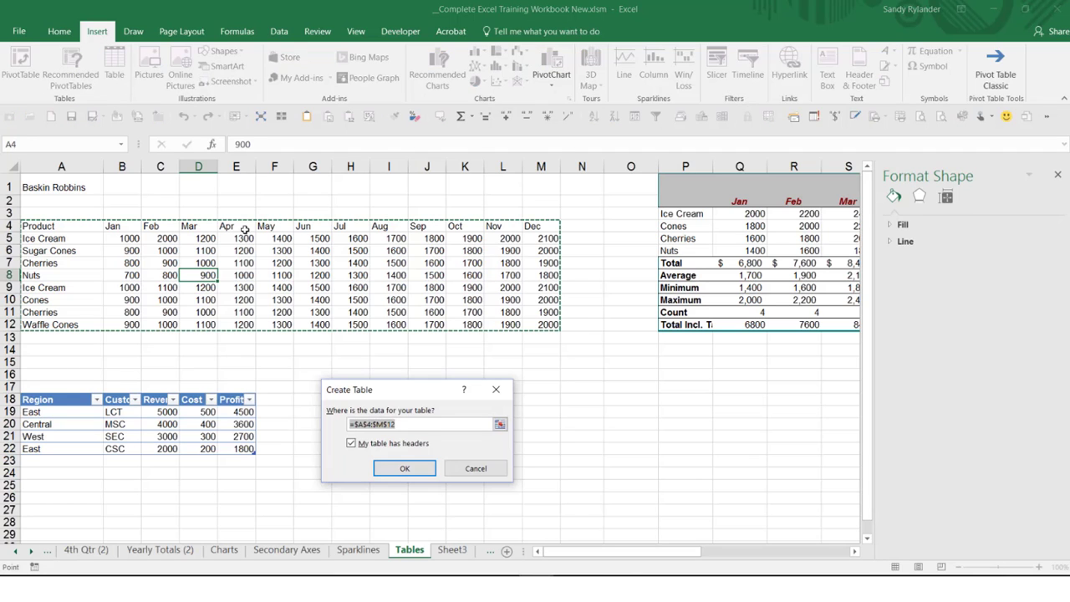
{"action": "left_click", "coordinate": [384, 469]}
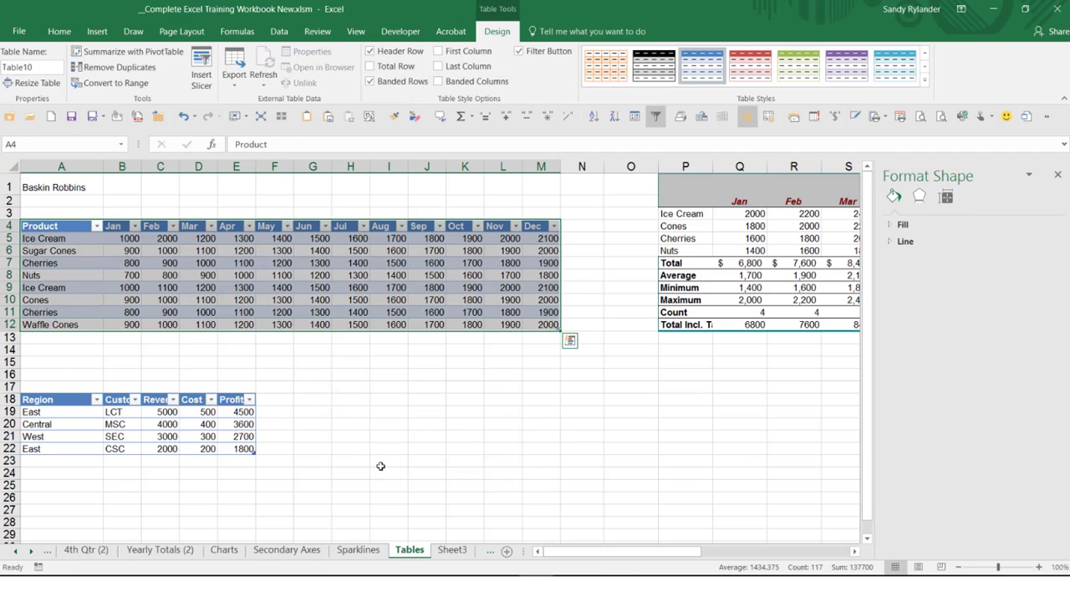
- Add a blank row at the end of the product table, below Waffle Cones
{"action": "left_click", "coordinate": [126, 288]}
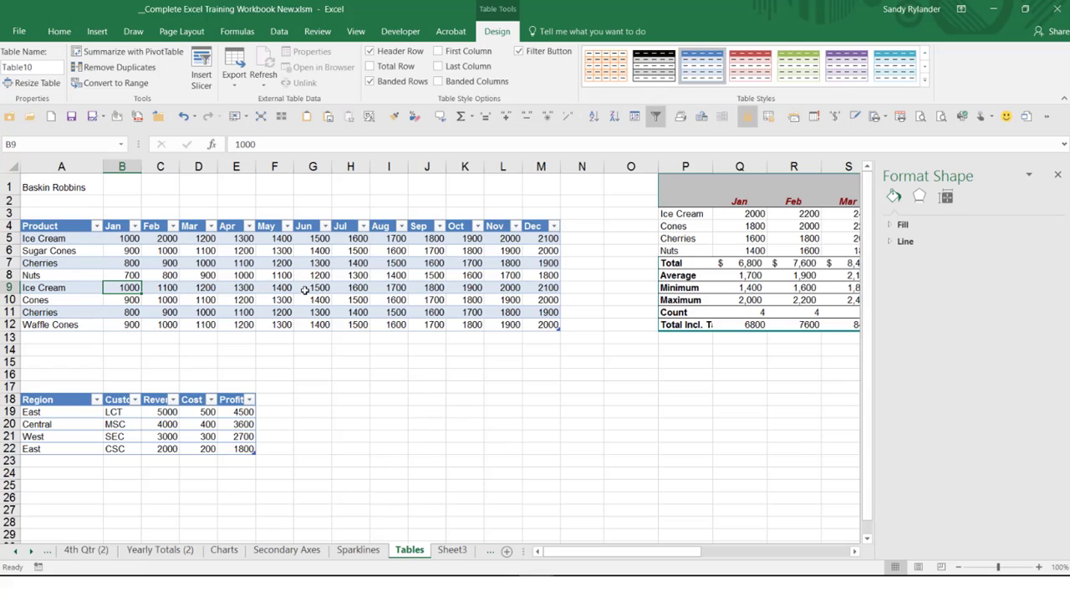
{"action": "left_click", "coordinate": [529, 324]}
{"action": "key", "text": "Tab"}
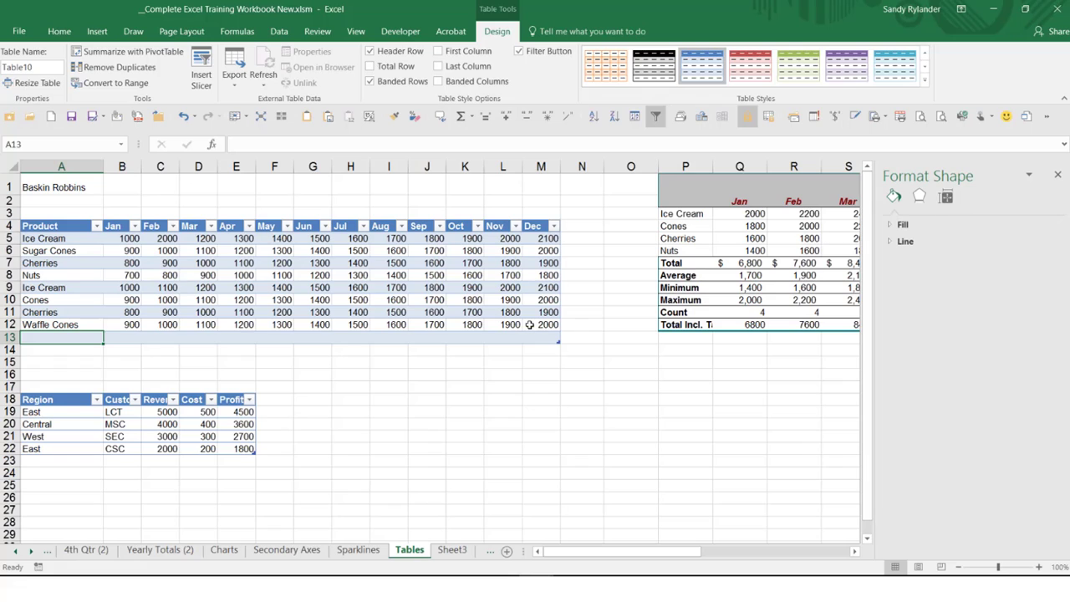
- Try out the Total Row, First Column and Last Column options on the product table, switching each one back off
{"action": "left_click", "coordinate": [370, 67]}
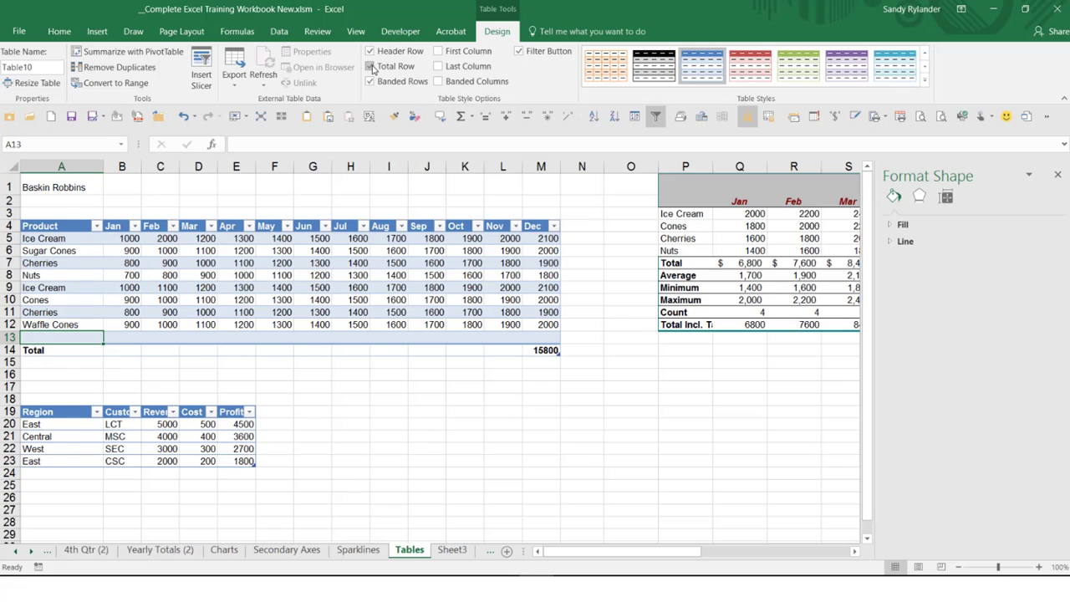
{"action": "left_click", "coordinate": [371, 66]}
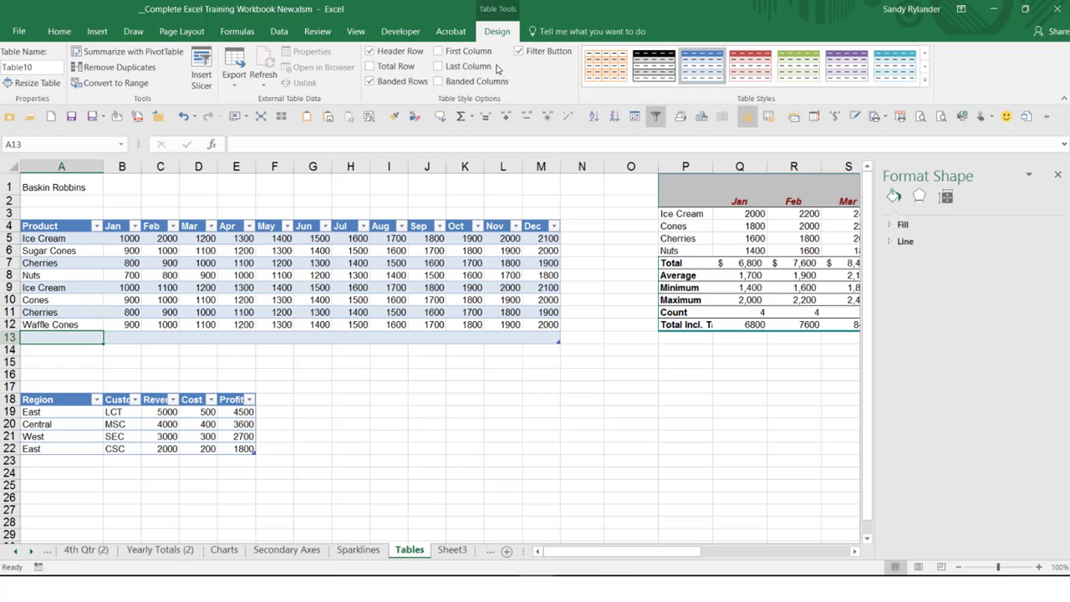
{"action": "left_click", "coordinate": [438, 52]}
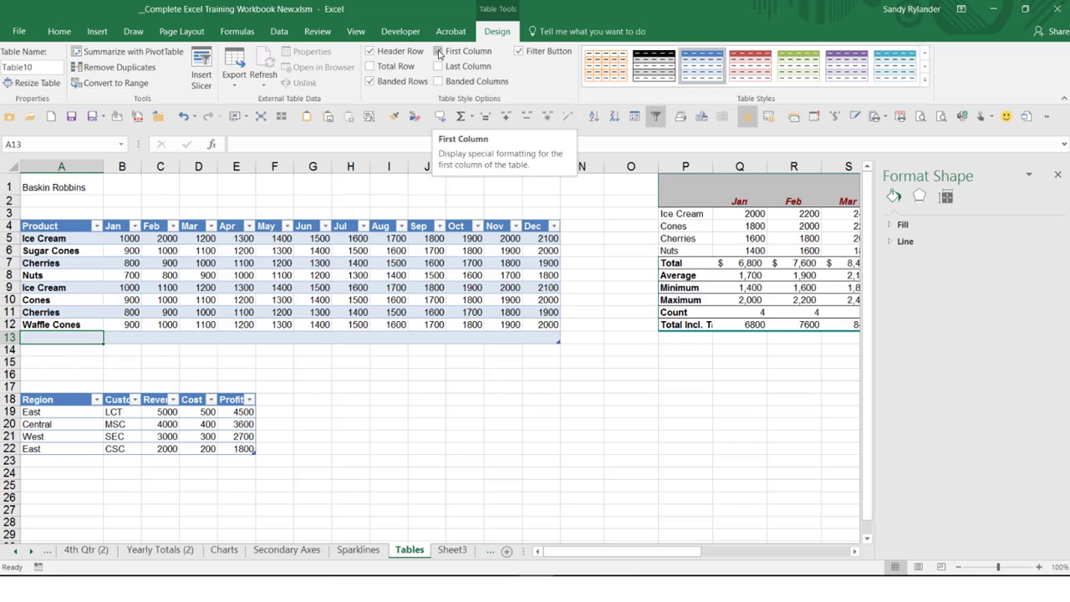
{"action": "left_click", "coordinate": [439, 52]}
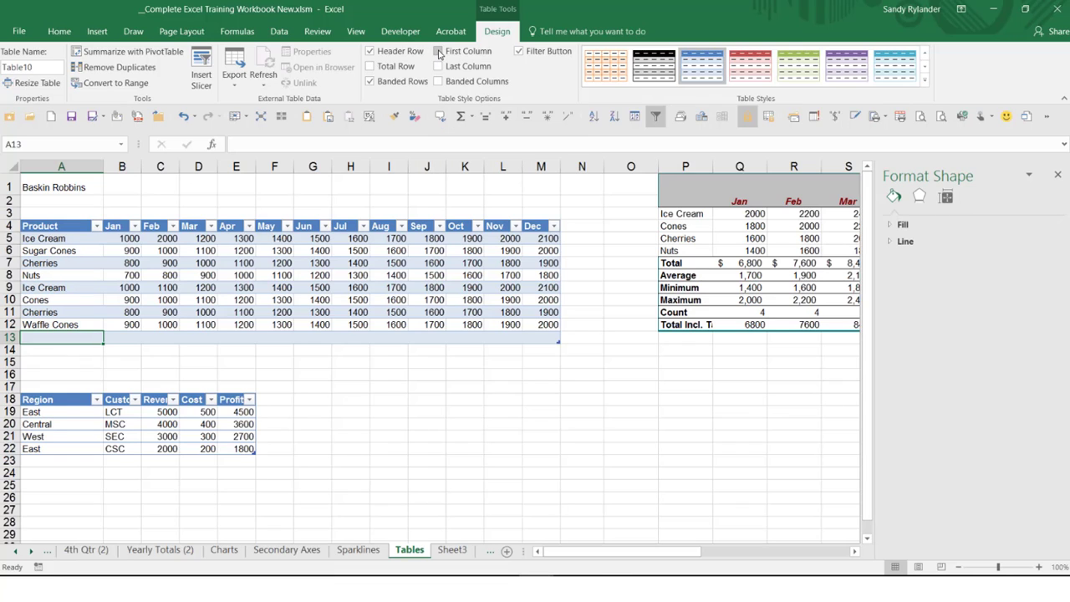
{"action": "left_click", "coordinate": [439, 52]}
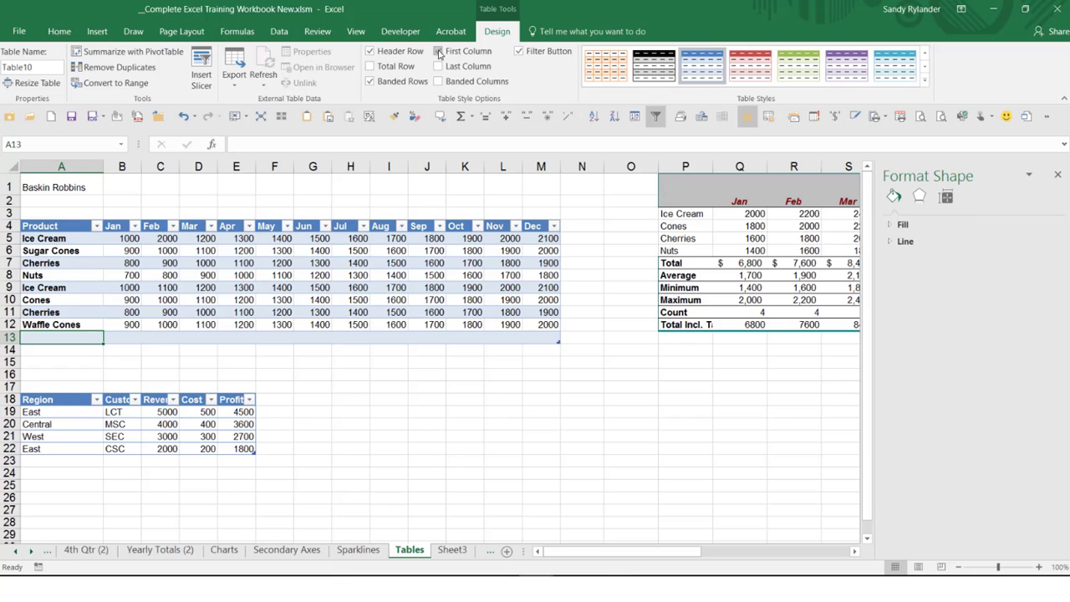
{"action": "left_click", "coordinate": [437, 66]}
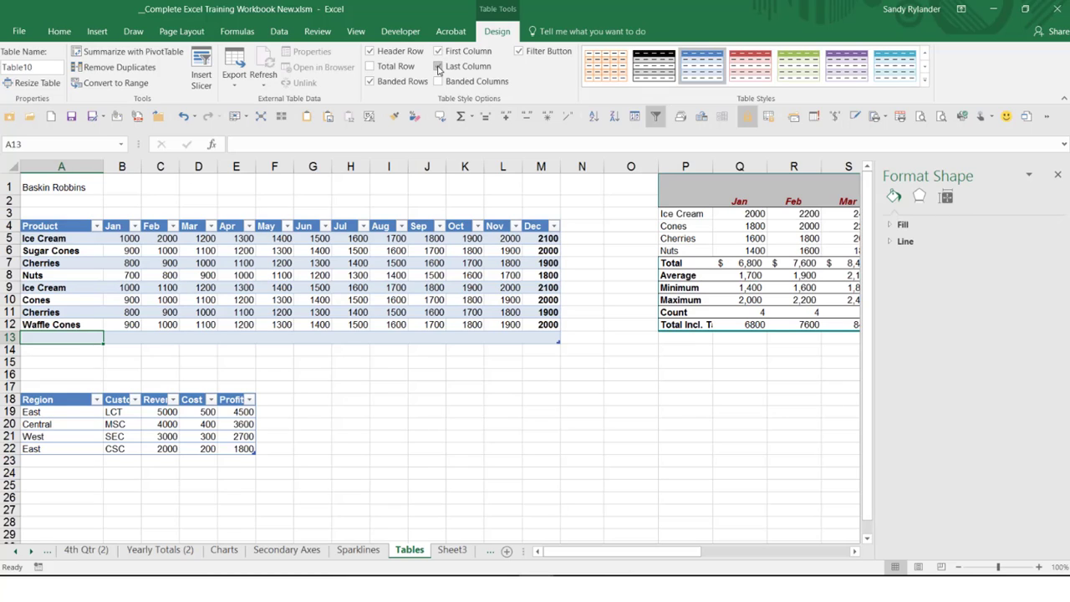
{"action": "left_click", "coordinate": [437, 66]}
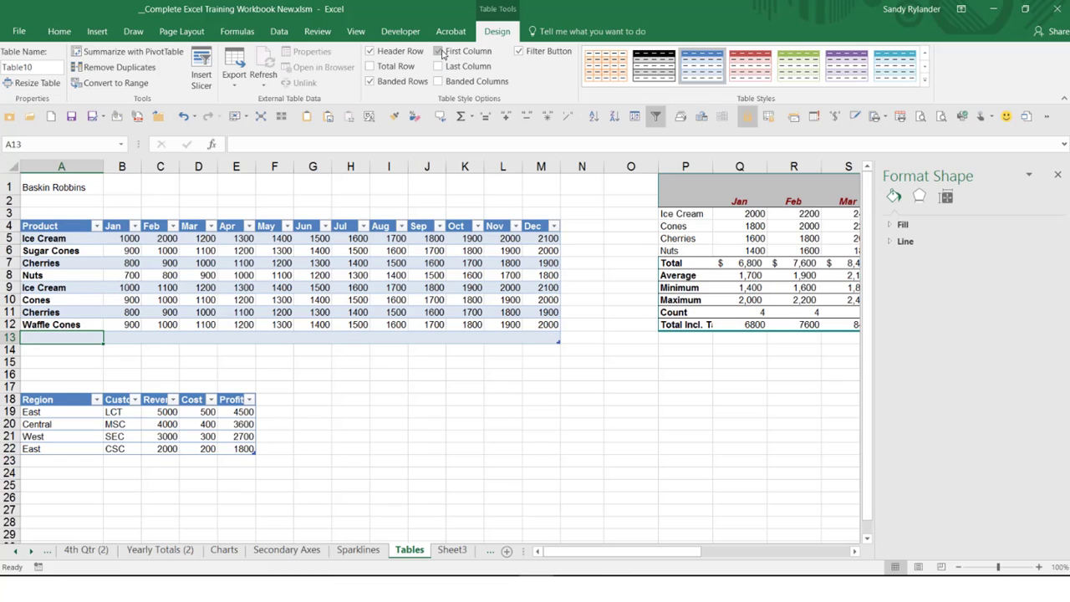
{"action": "left_click", "coordinate": [438, 52]}
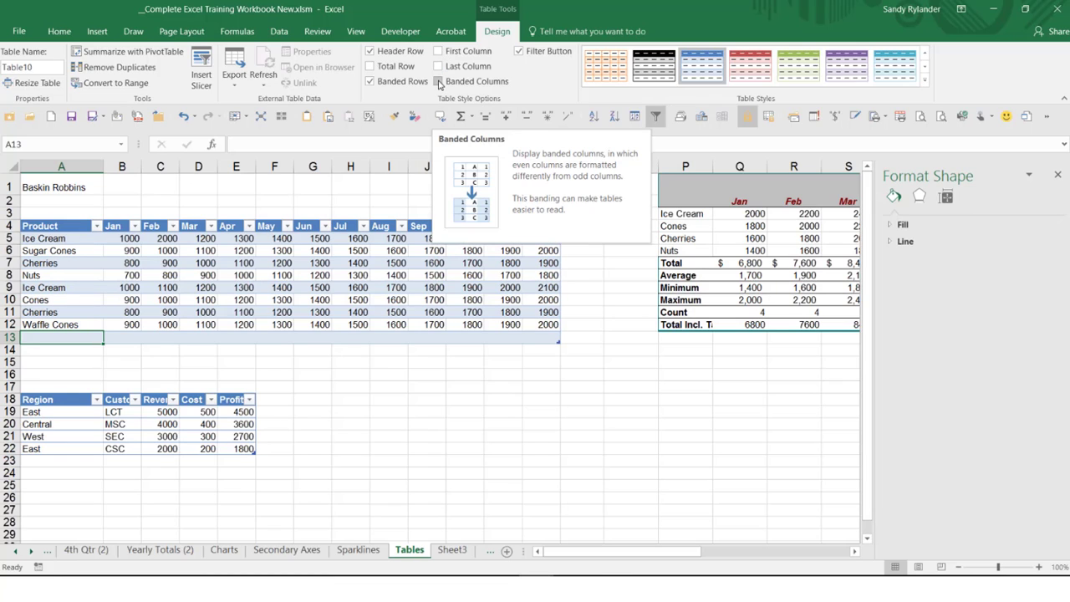
- Switch the product table from banded rows to banded columns, and hide and restore its header filter buttons
{"action": "left_click", "coordinate": [438, 82]}
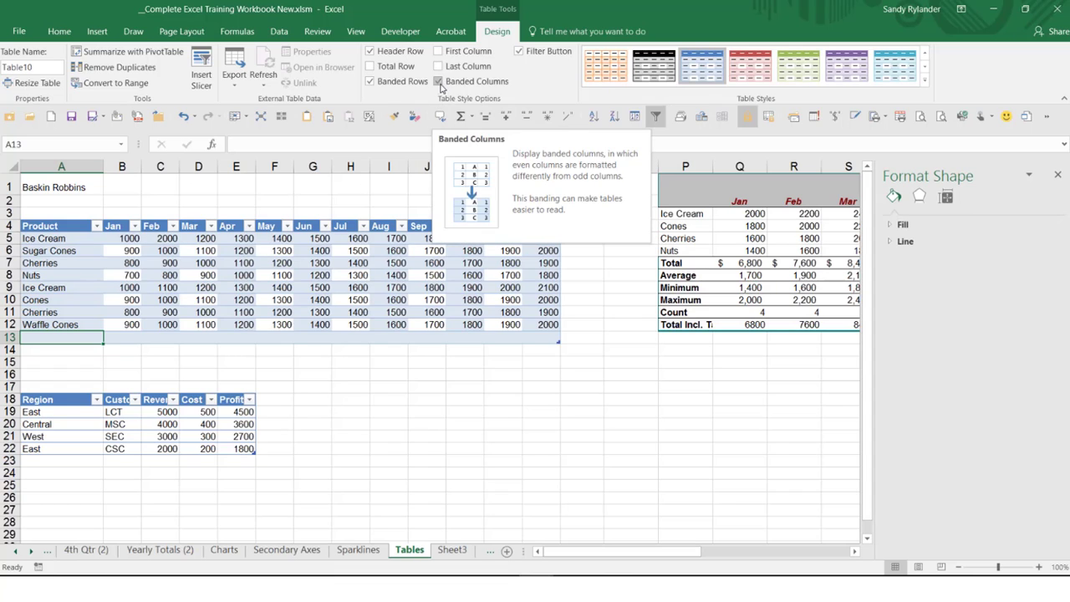
{"action": "left_click", "coordinate": [370, 82]}
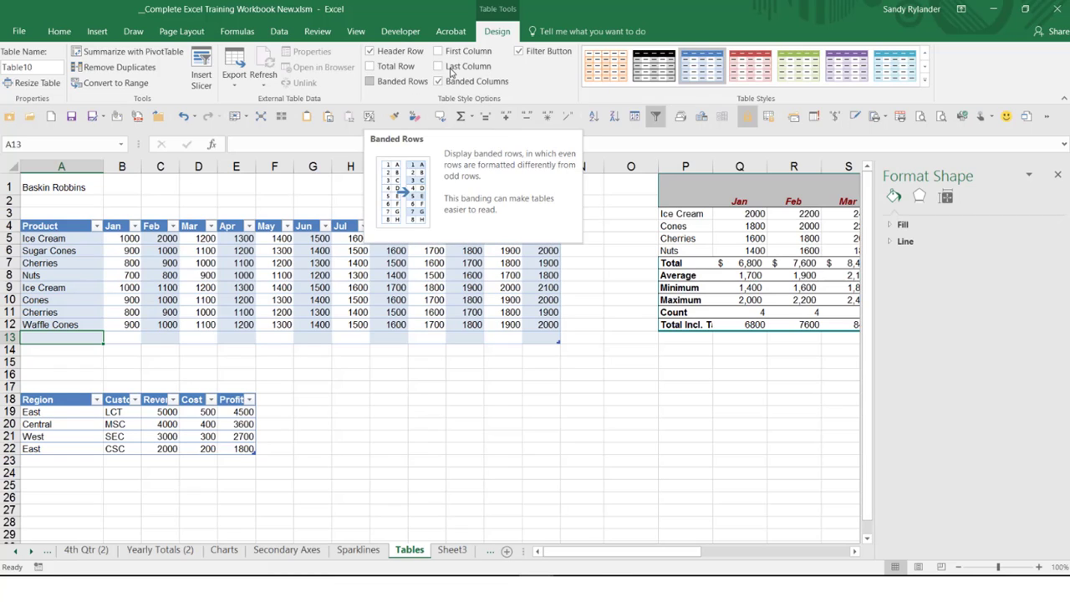
{"action": "left_click", "coordinate": [518, 52]}
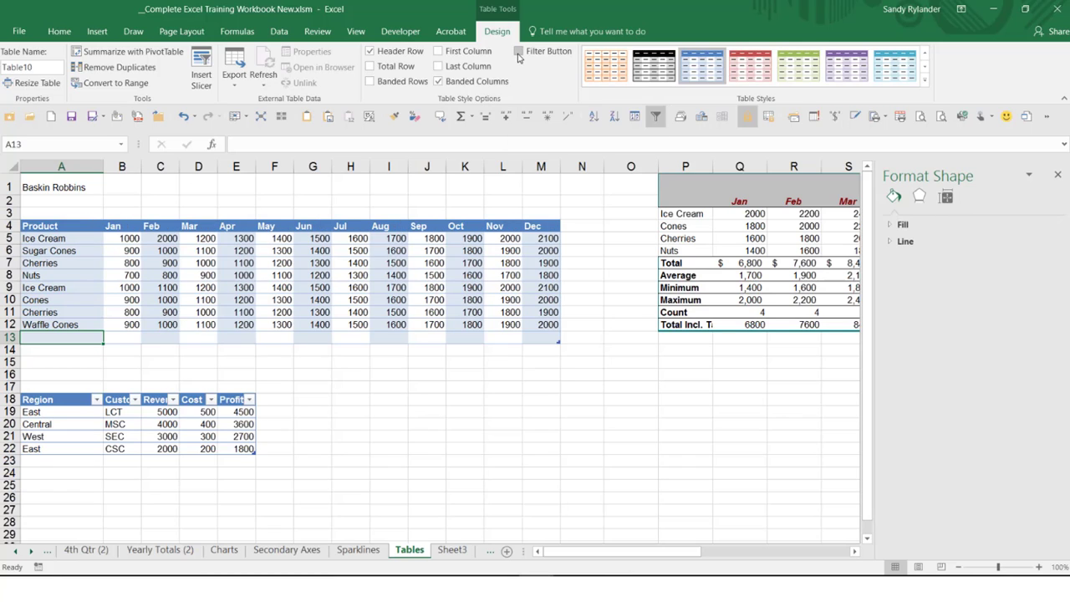
{"action": "left_click", "coordinate": [517, 53]}
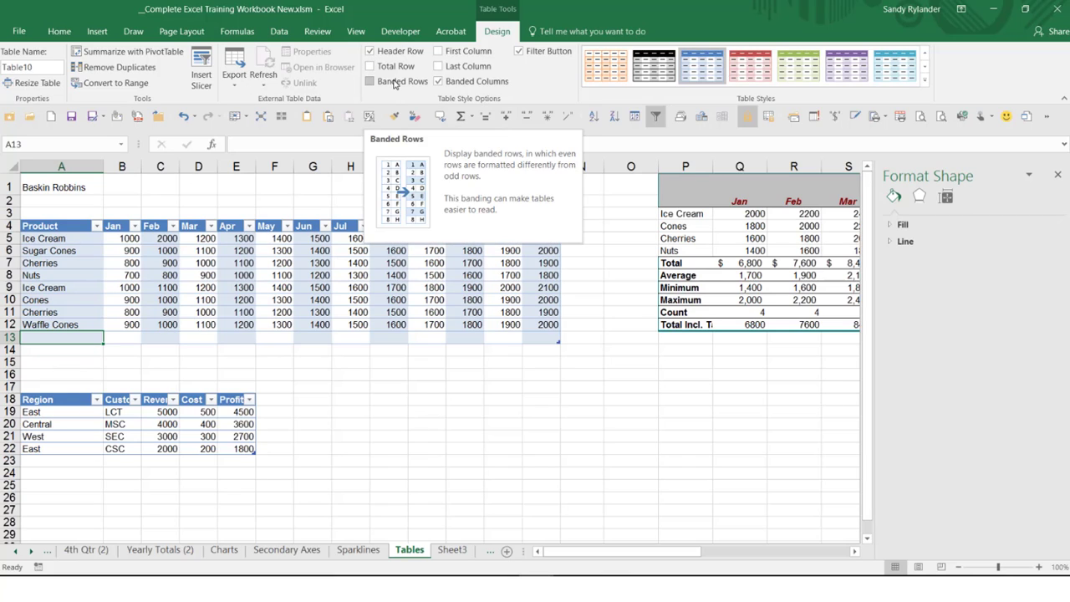
- Review the fields available for inserting a slicer on the product table, and cancel
{"action": "left_click", "coordinate": [240, 252]}
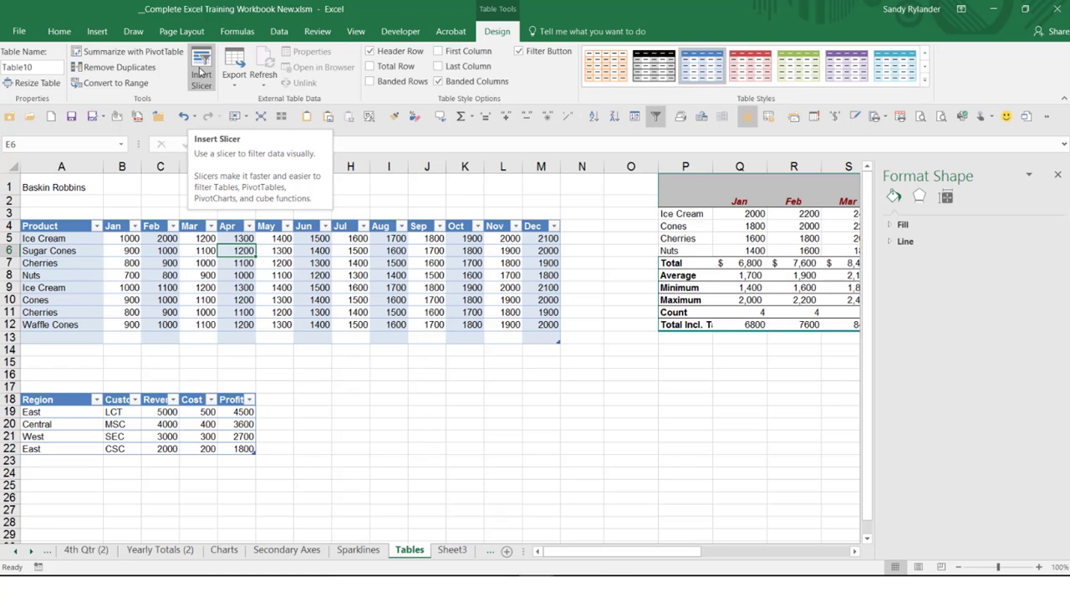
{"action": "left_click", "coordinate": [200, 73]}
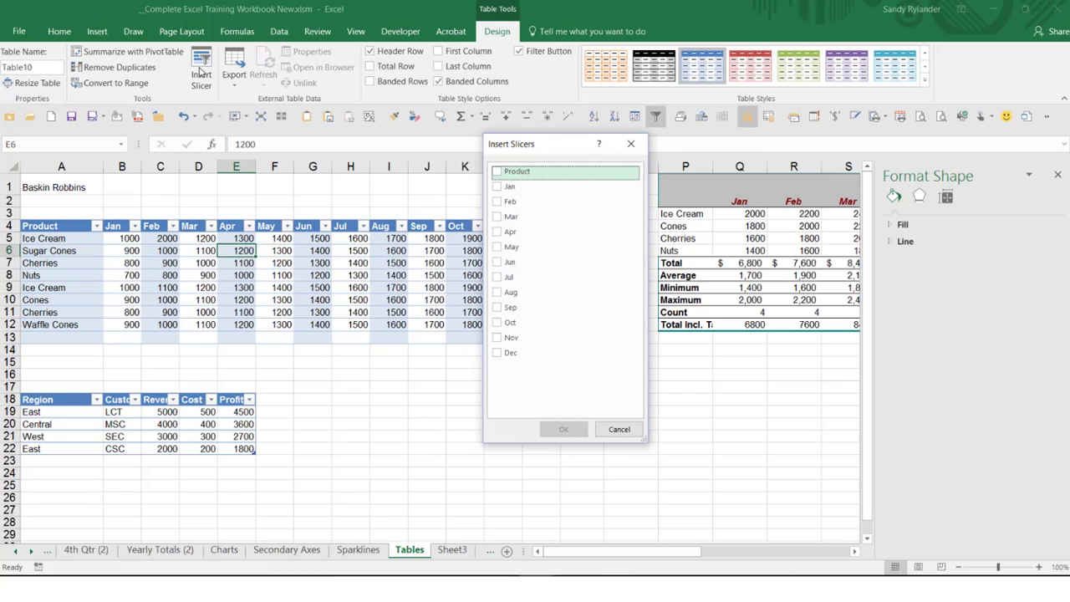
{"action": "left_click", "coordinate": [619, 430]}
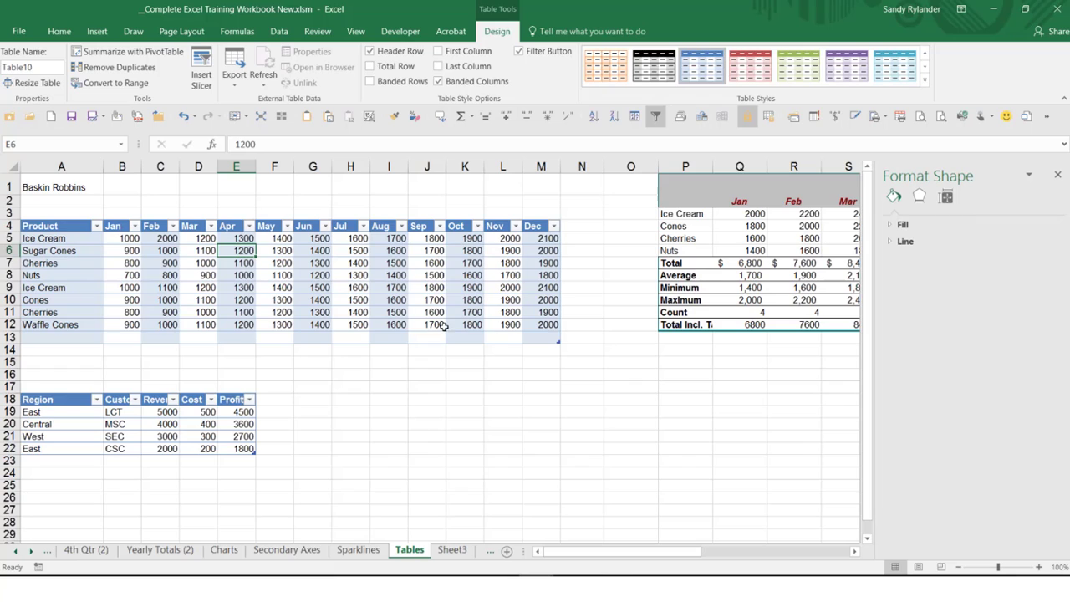
- Review the workbook's list of named tables and ranges without choosing one
{"action": "left_click", "coordinate": [94, 261]}
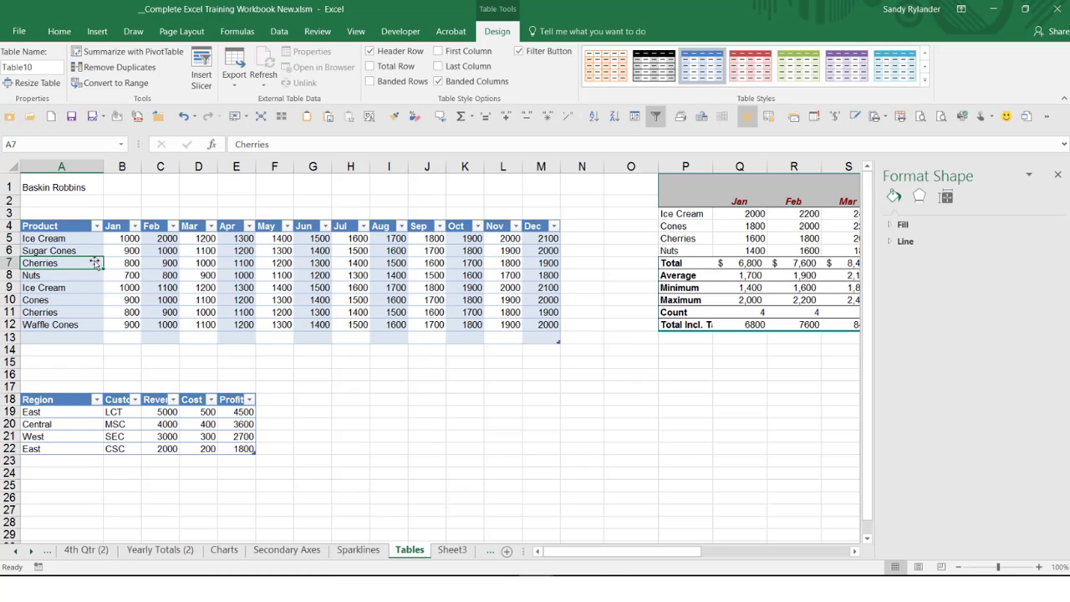
{"action": "left_click", "coordinate": [122, 145]}
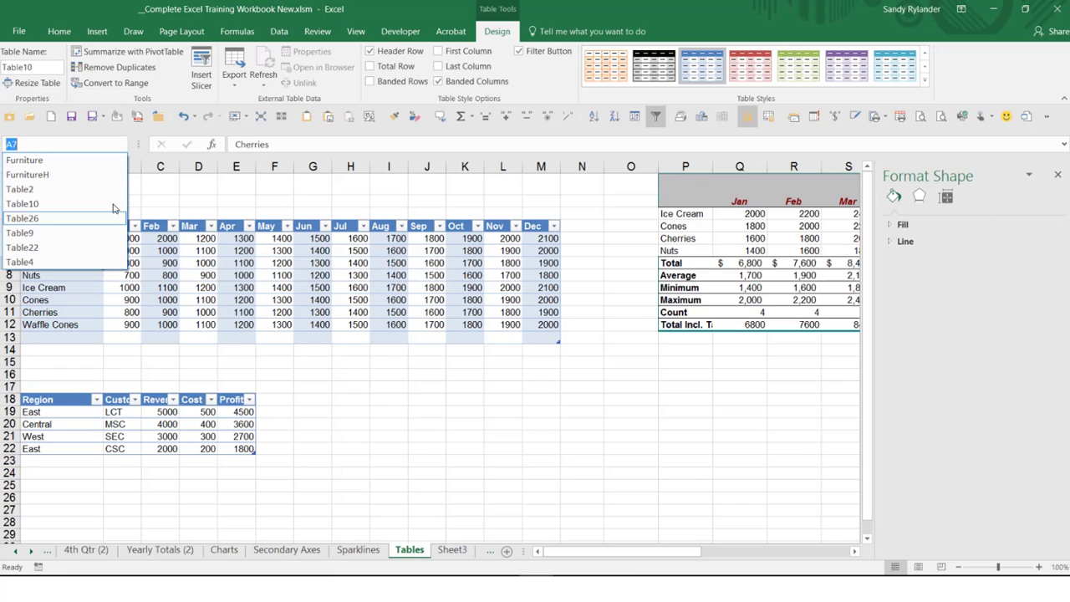
{"action": "key", "text": "Escape"}
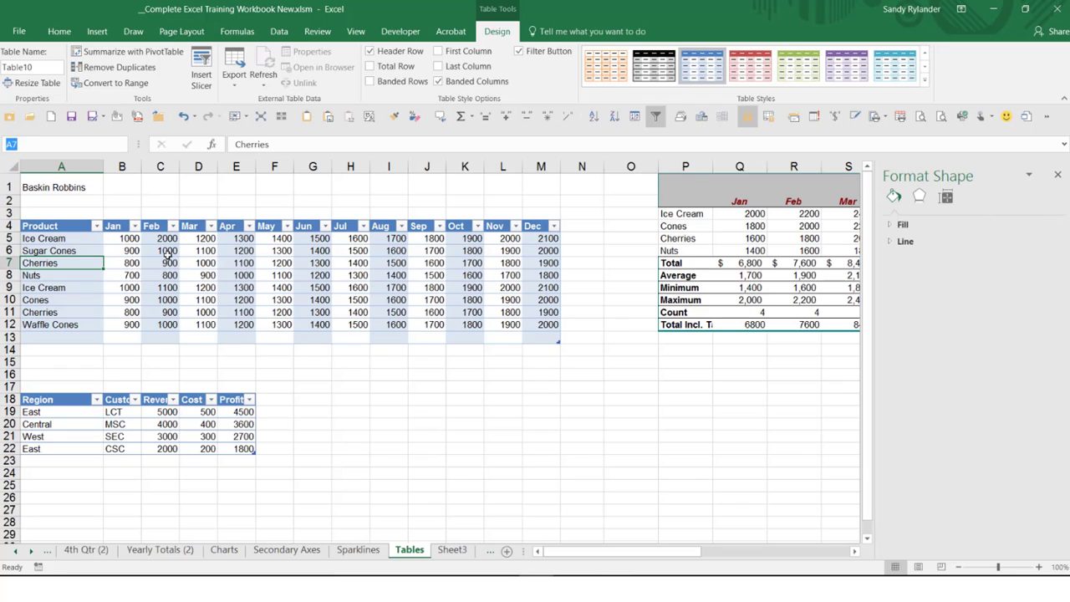
- Add a total row to the product table, with a Sum for Jan copied across through Nov
{"action": "left_click", "coordinate": [167, 251]}
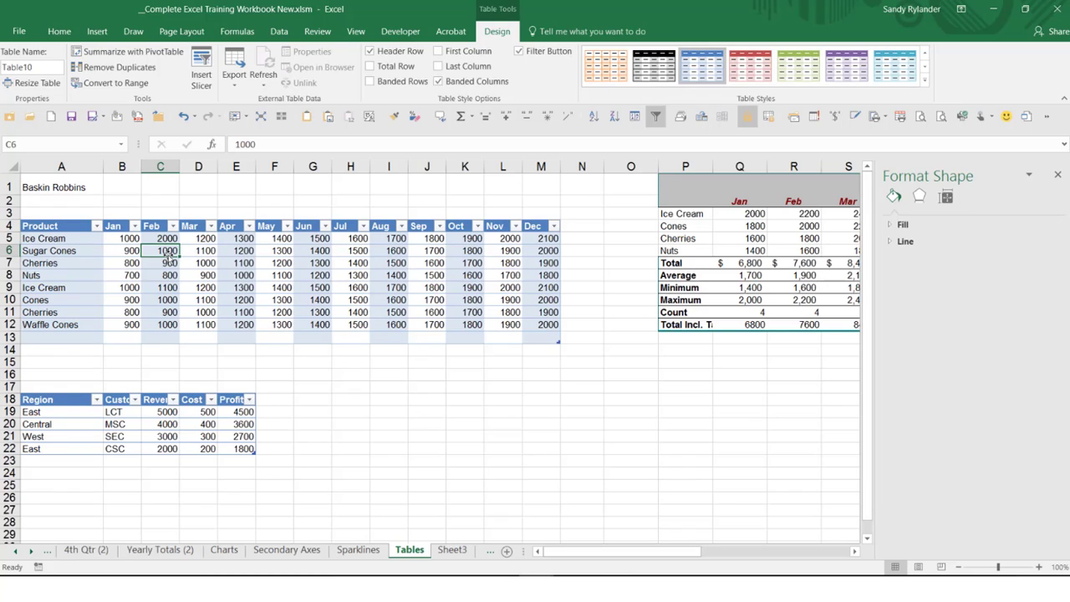
{"action": "left_click", "coordinate": [370, 67]}
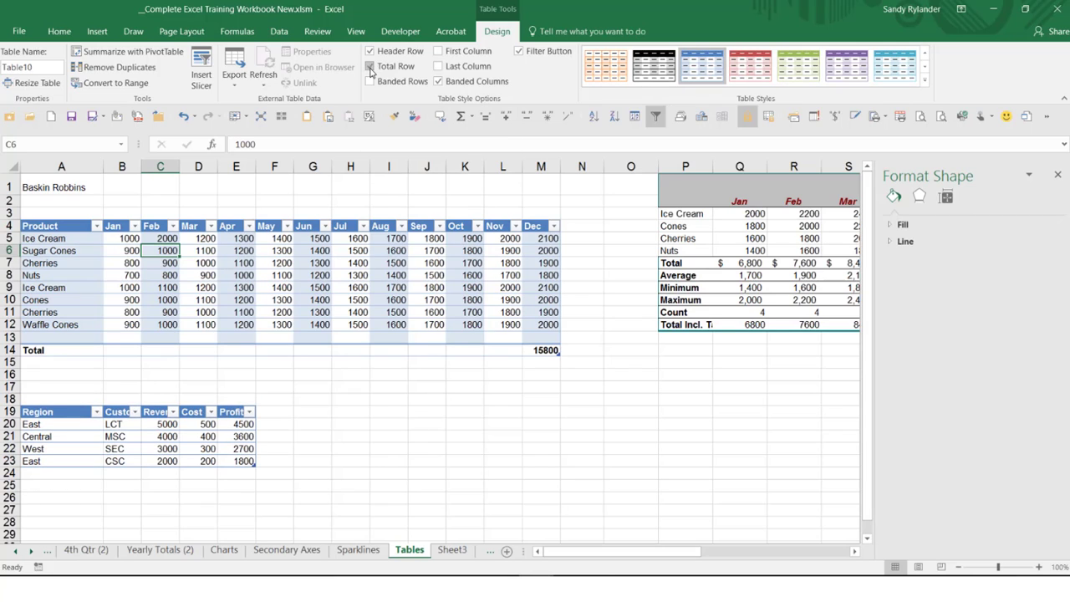
{"action": "left_click", "coordinate": [122, 350]}
{"action": "left_click", "coordinate": [147, 351]}
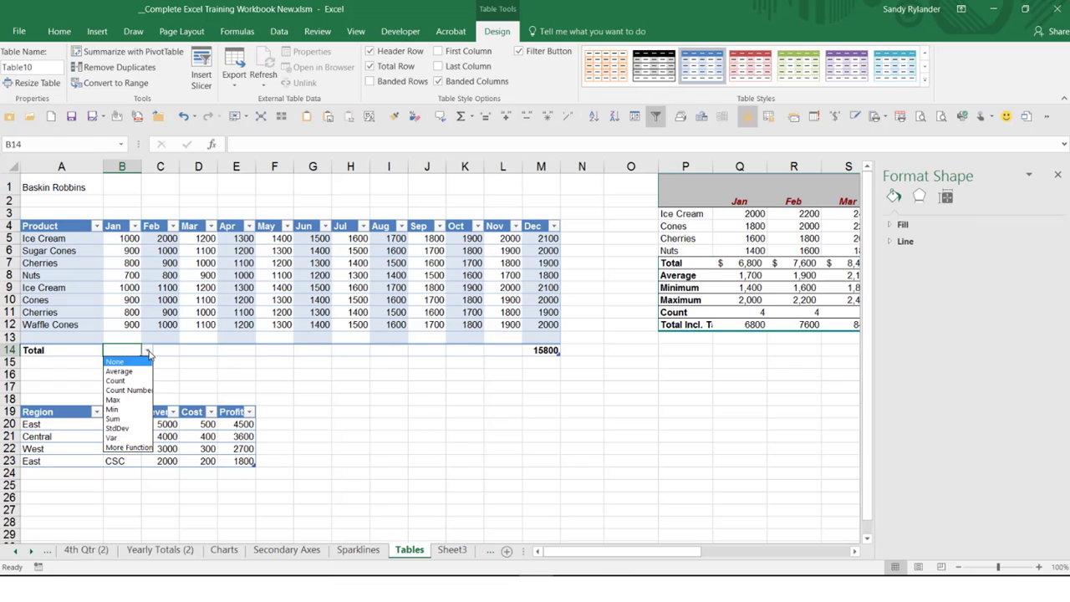
{"action": "left_click", "coordinate": [125, 419]}
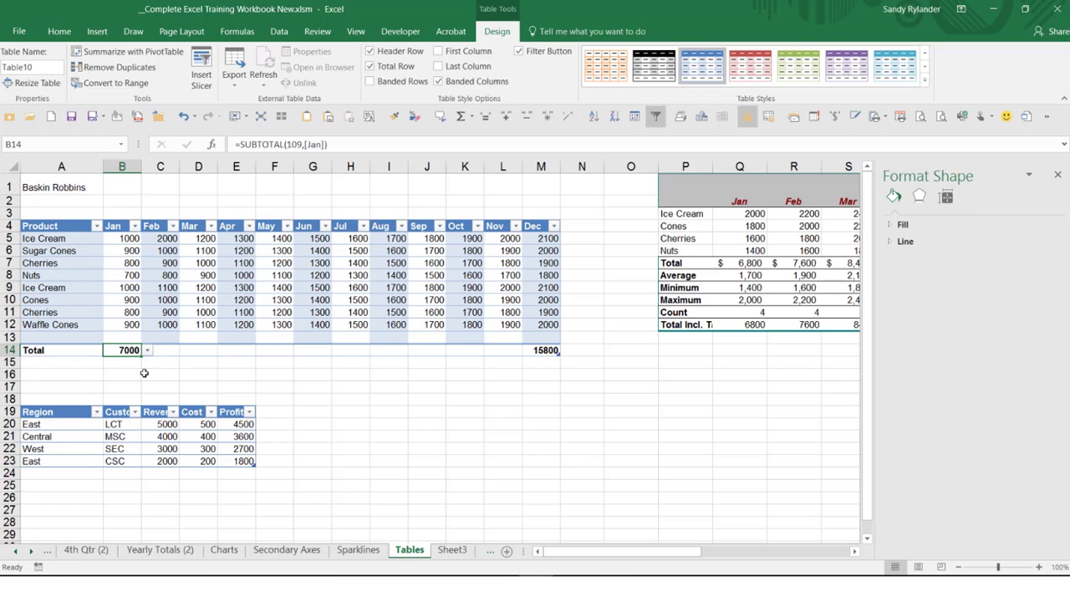
{"action": "left_click_drag", "start_coordinate": [141, 355], "coordinate": [523, 350]}
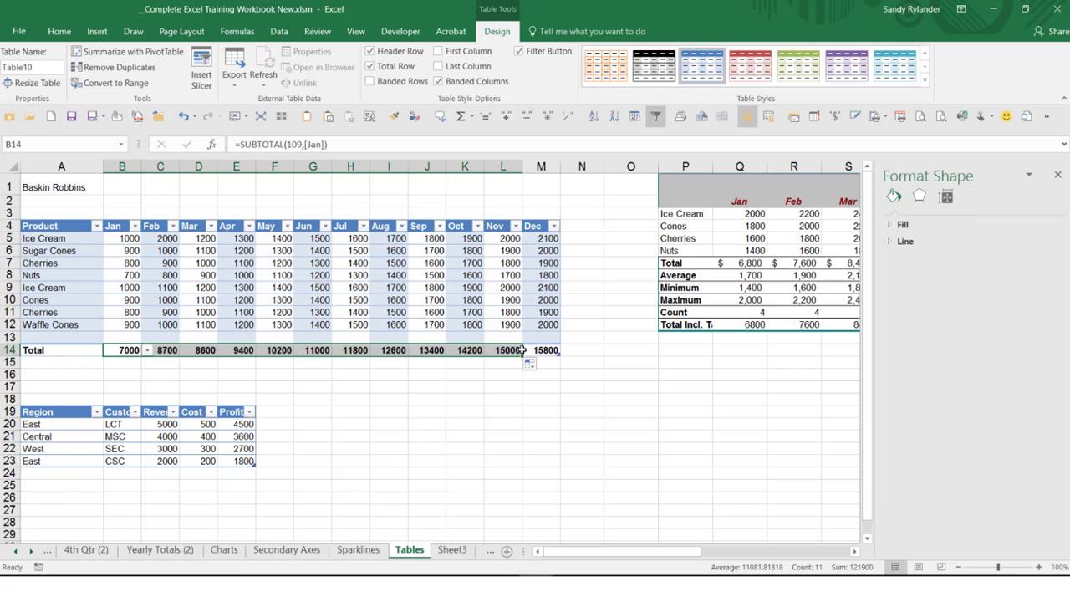
{"action": "left_click", "coordinate": [123, 351]}
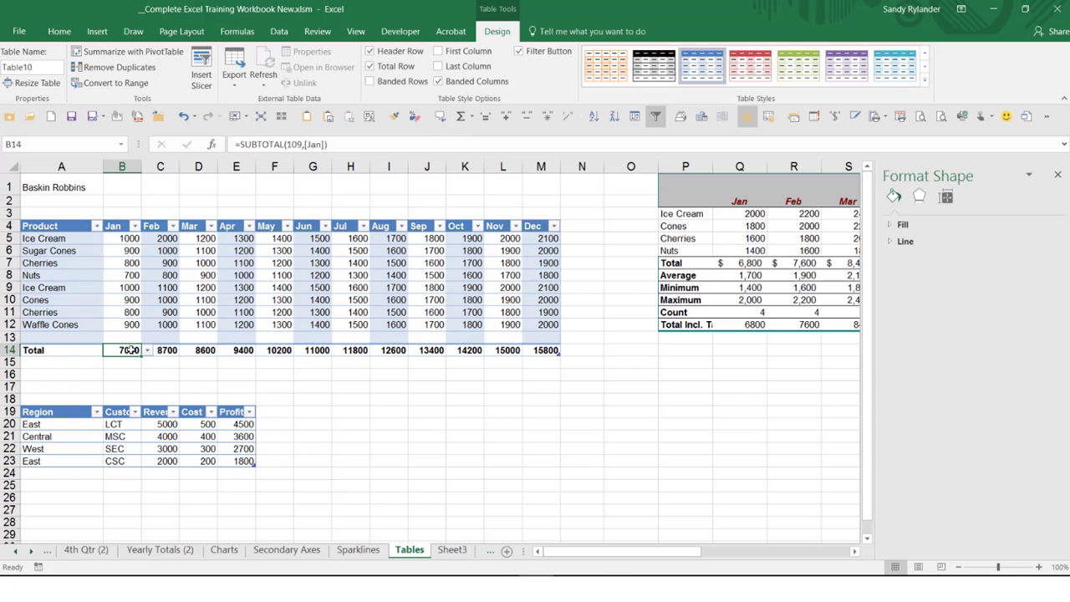
{"action": "type", "text": "="}
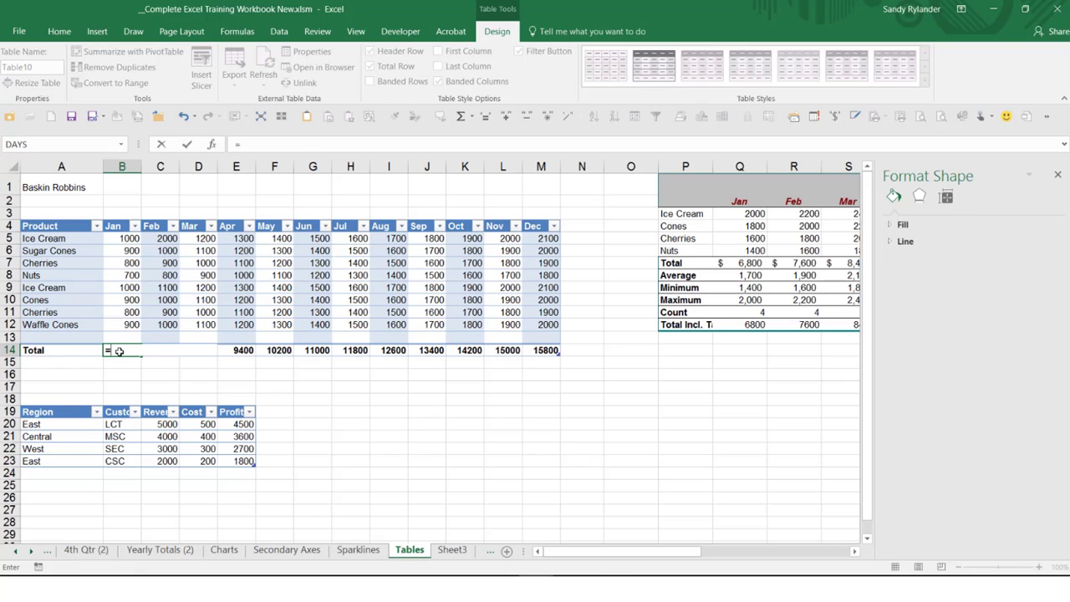
{"action": "key", "text": "Escape"}
{"action": "key", "text": "ctrl+z"}
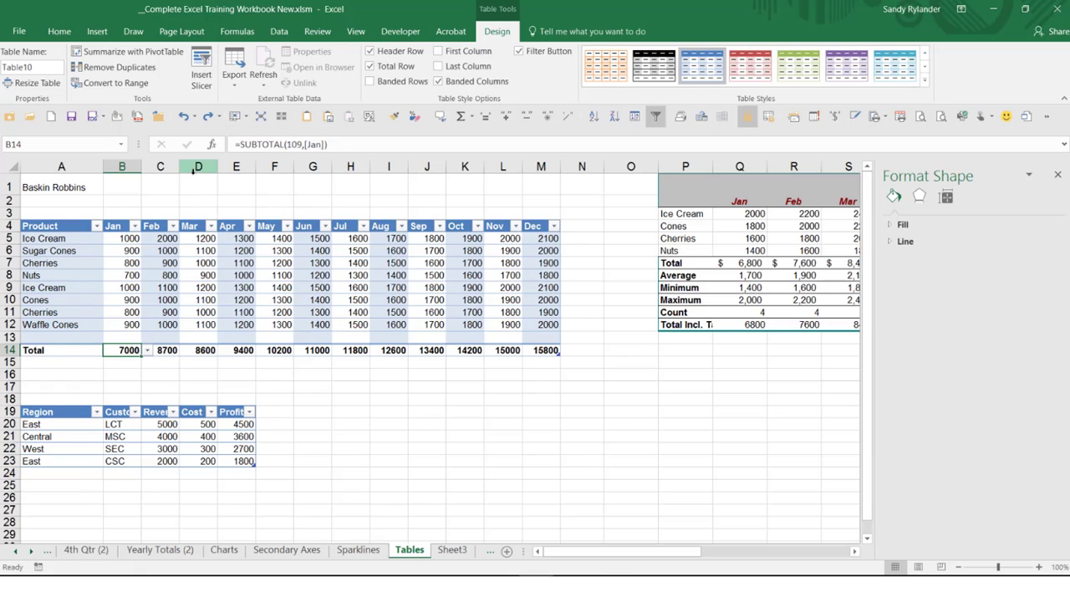
- Review the Jan column's filter options, and insert slicers for Product, Jan, Feb and Mar on the product table
{"action": "left_click", "coordinate": [134, 226]}
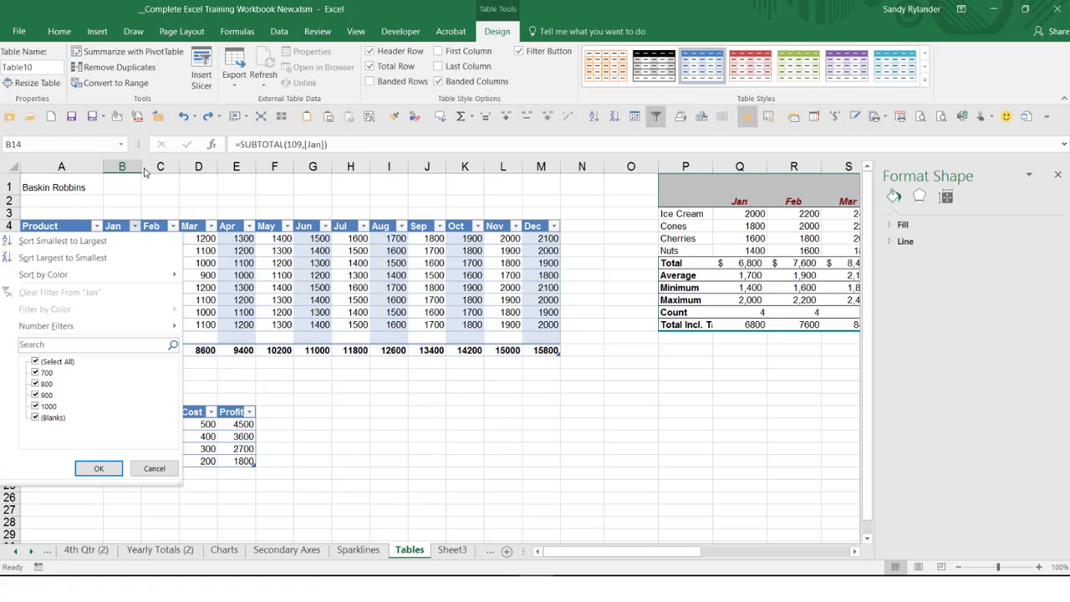
{"action": "left_click", "coordinate": [171, 77]}
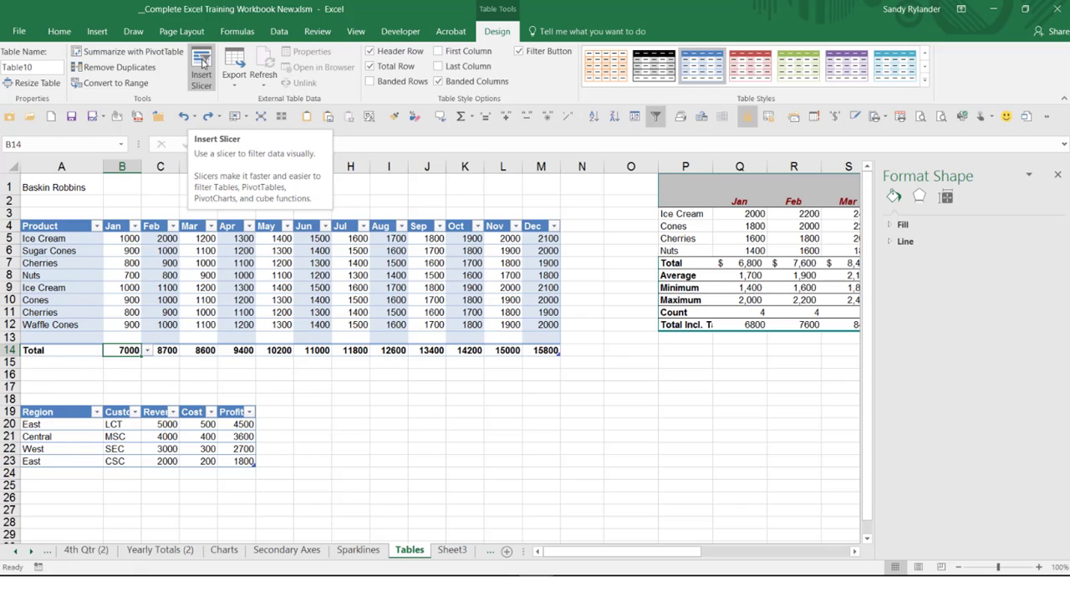
{"action": "left_click", "coordinate": [202, 64]}
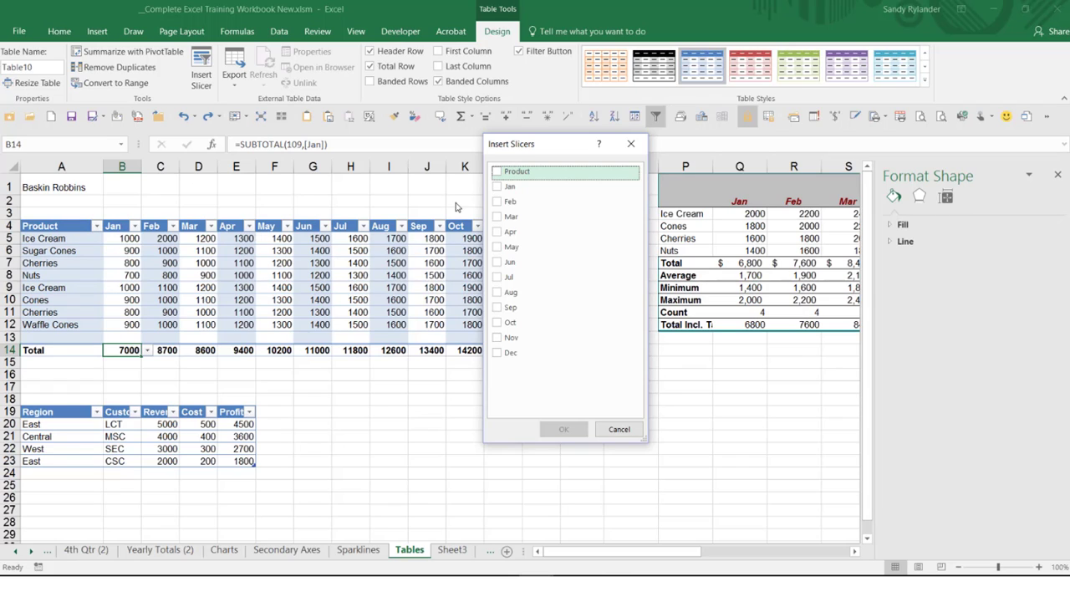
{"action": "left_click", "coordinate": [498, 172]}
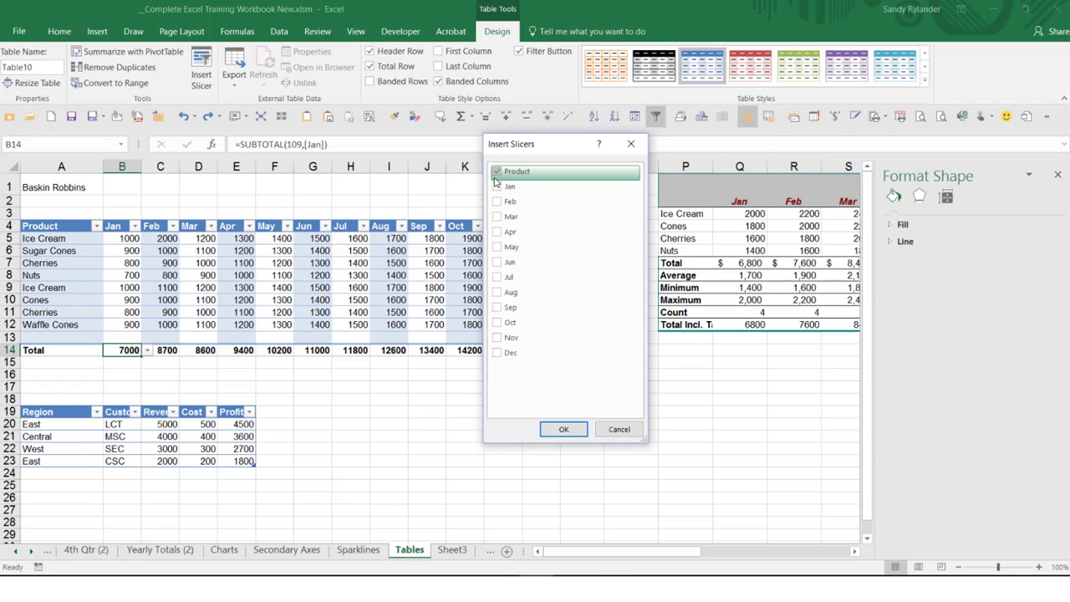
{"action": "left_click", "coordinate": [497, 186]}
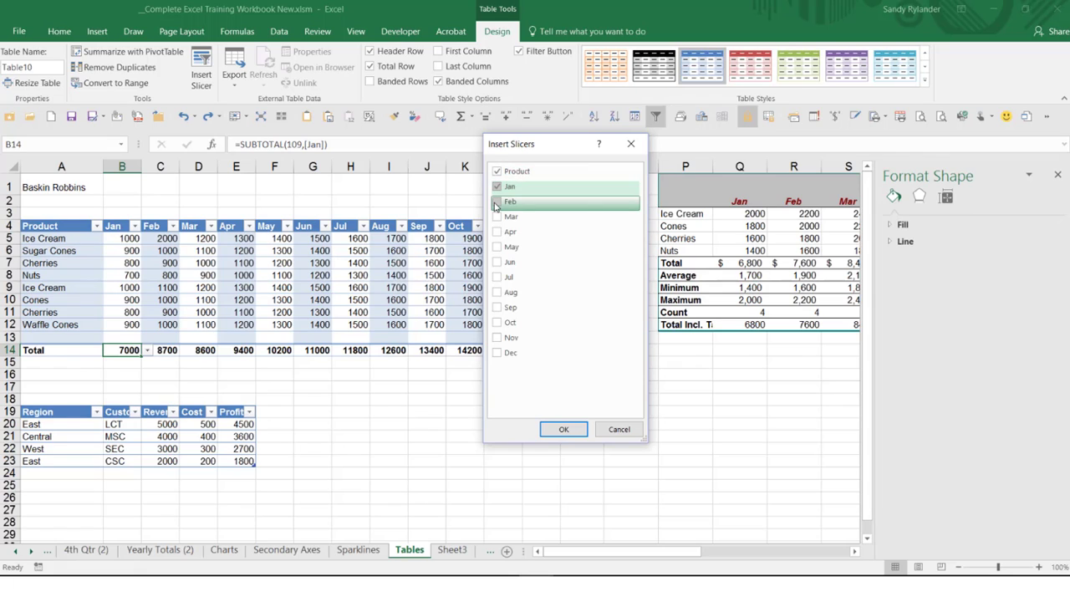
{"action": "left_click", "coordinate": [496, 202]}
{"action": "left_click", "coordinate": [497, 217]}
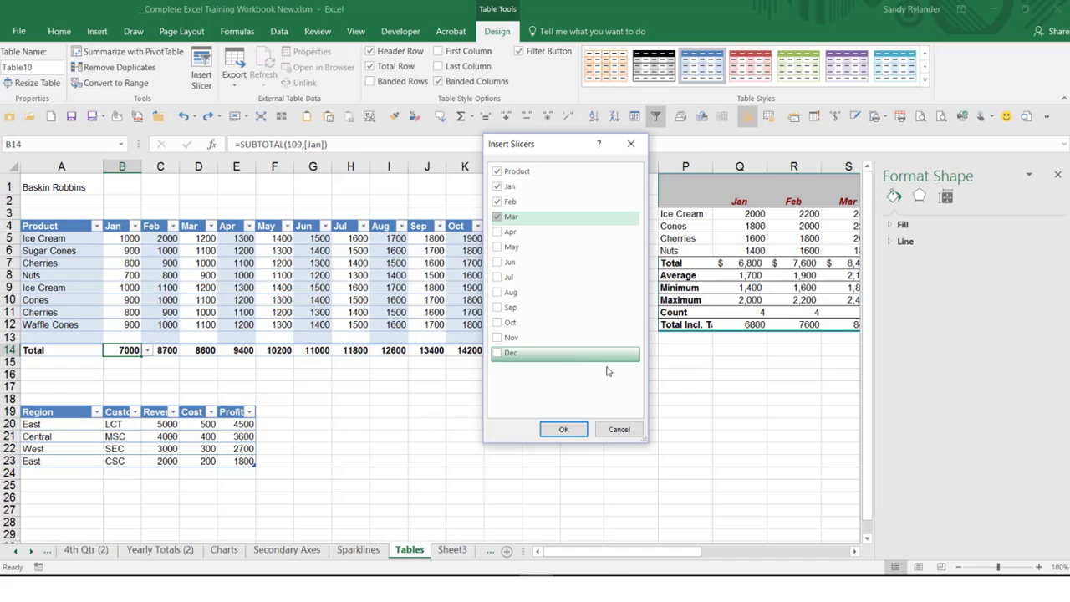
{"action": "left_click", "coordinate": [566, 429]}
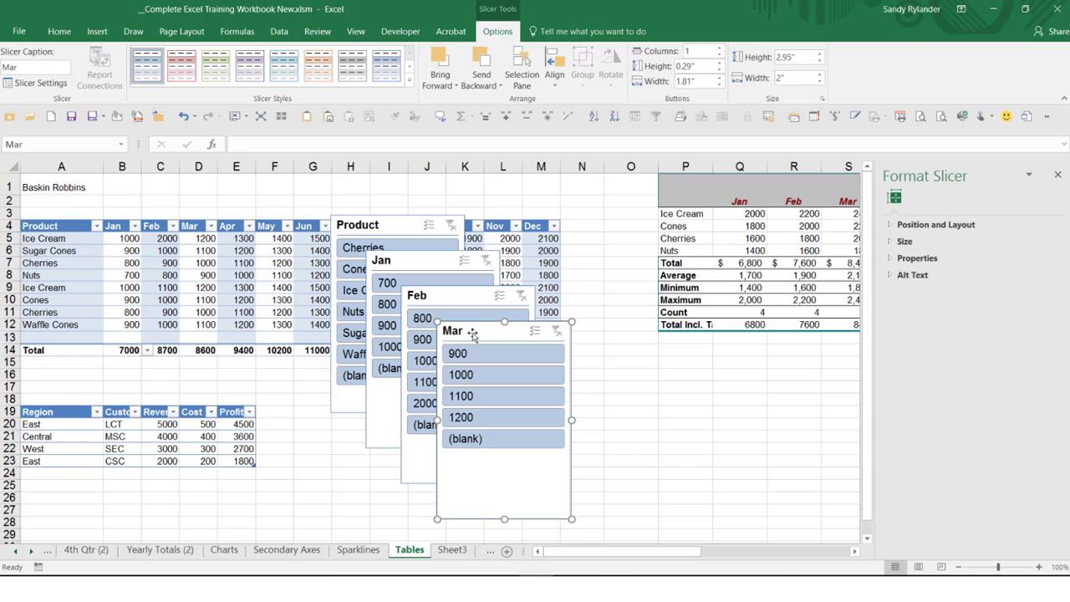
- Arrange the four slicers in a two-by-two grid beside the product table, Product and Jan above Feb and Mar
{"action": "left_click_drag", "start_coordinate": [472, 333], "coordinate": [699, 330]}
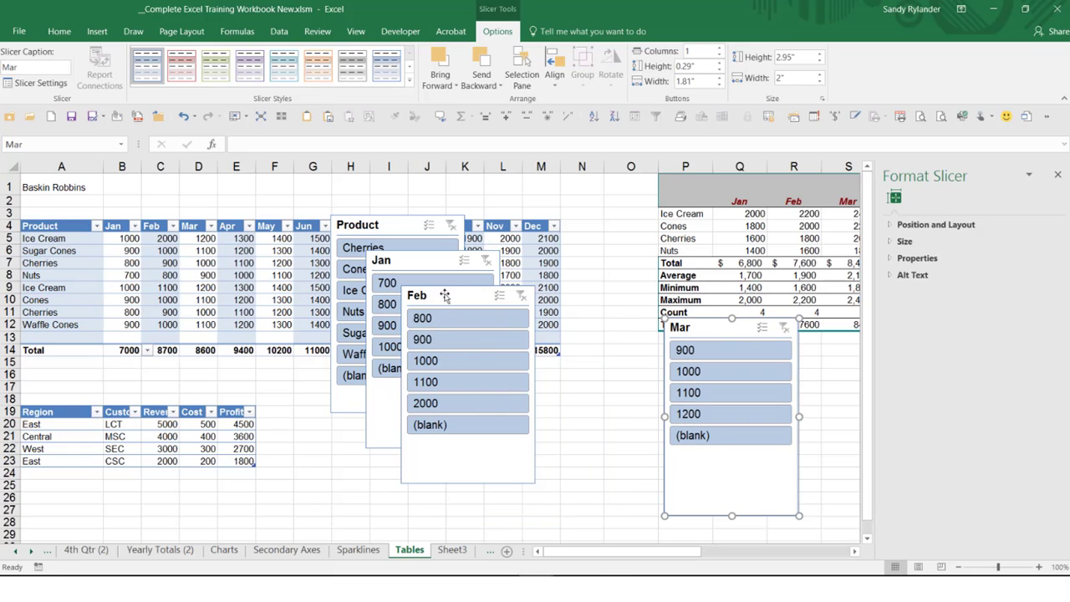
{"action": "left_click_drag", "start_coordinate": [445, 296], "coordinate": [559, 339]}
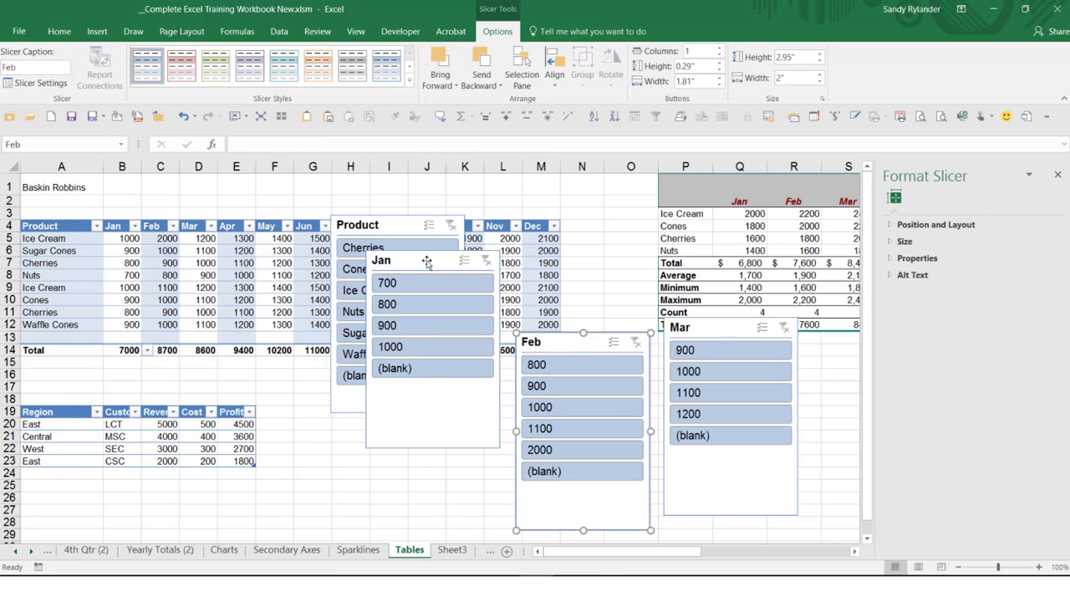
{"action": "left_click_drag", "start_coordinate": [426, 260], "coordinate": [731, 189]}
{"action": "left_click_drag", "start_coordinate": [392, 223], "coordinate": [594, 184]}
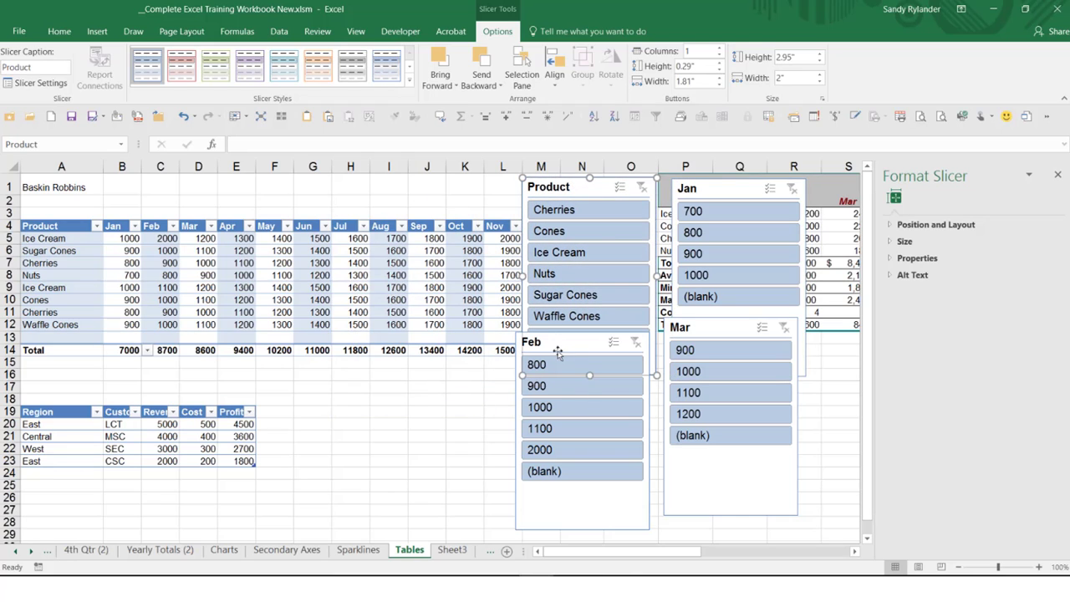
{"action": "left_click_drag", "start_coordinate": [558, 347], "coordinate": [567, 372]}
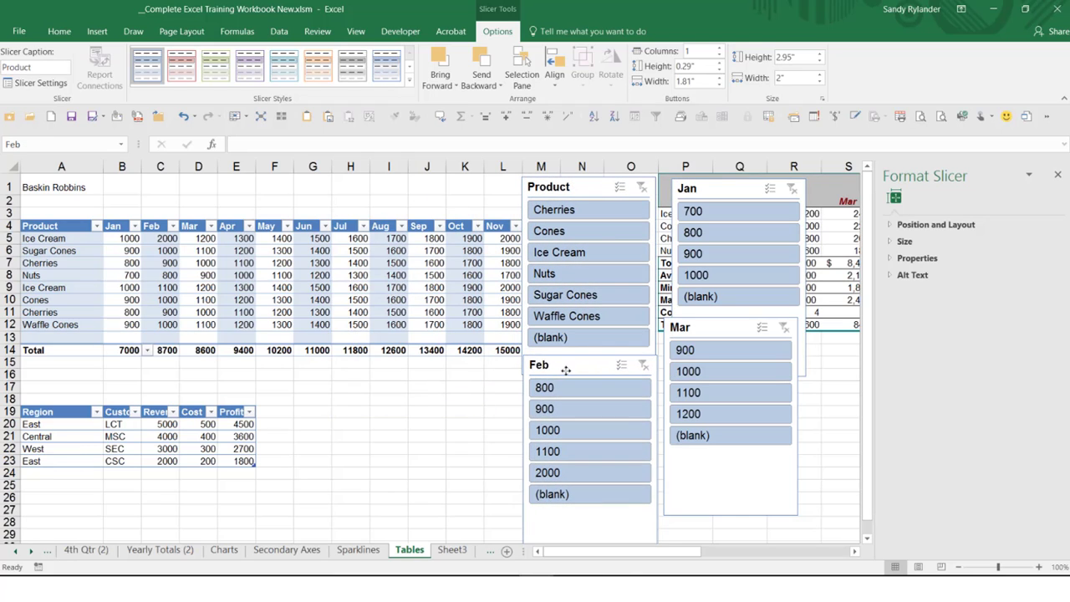
{"action": "left_click", "coordinate": [718, 341]}
{"action": "left_click_drag", "start_coordinate": [719, 341], "coordinate": [722, 357]}
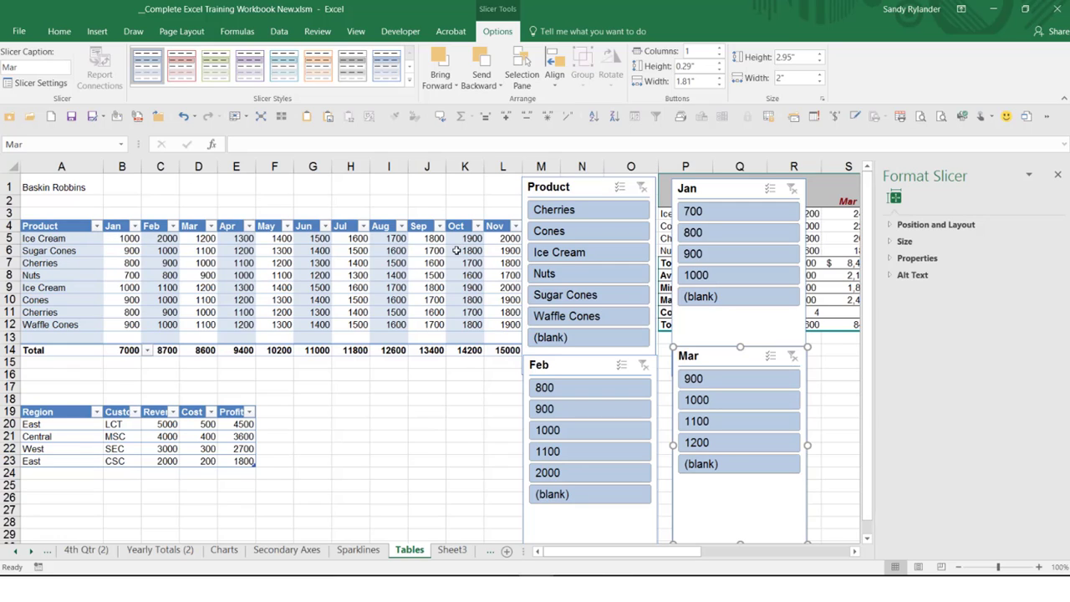
- Filter the Product slicer to Ice Cream, switch to Sugar Cones, multi-select Cherries, Ice Cream, Waffle Cones and Nuts as well, and clear the filter
{"action": "left_click", "coordinate": [576, 253]}
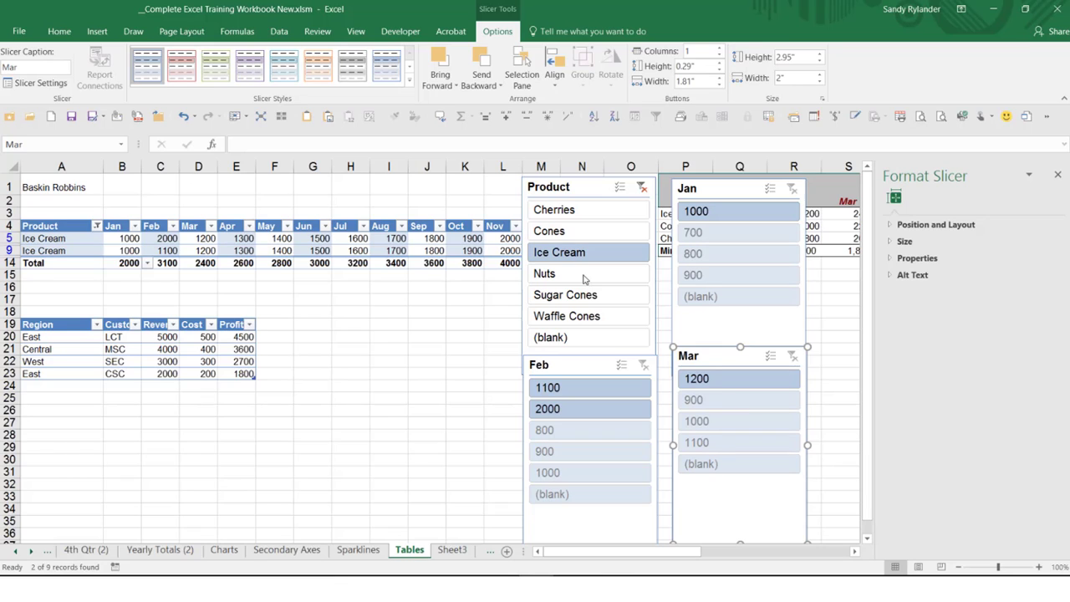
{"action": "left_click", "coordinate": [568, 302]}
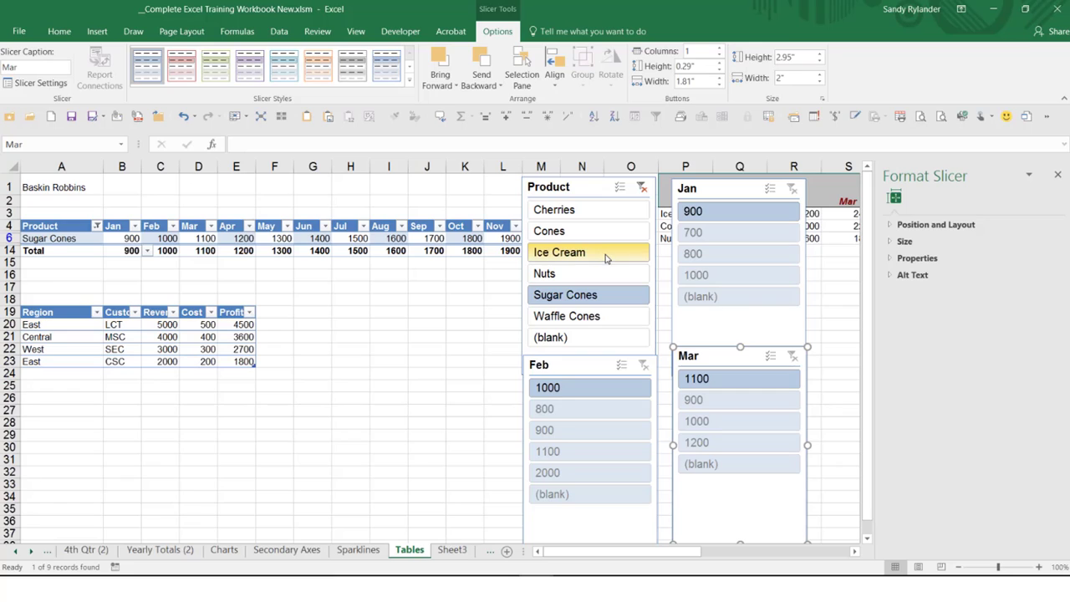
{"action": "left_click", "coordinate": [619, 186]}
{"action": "left_click", "coordinate": [581, 214]}
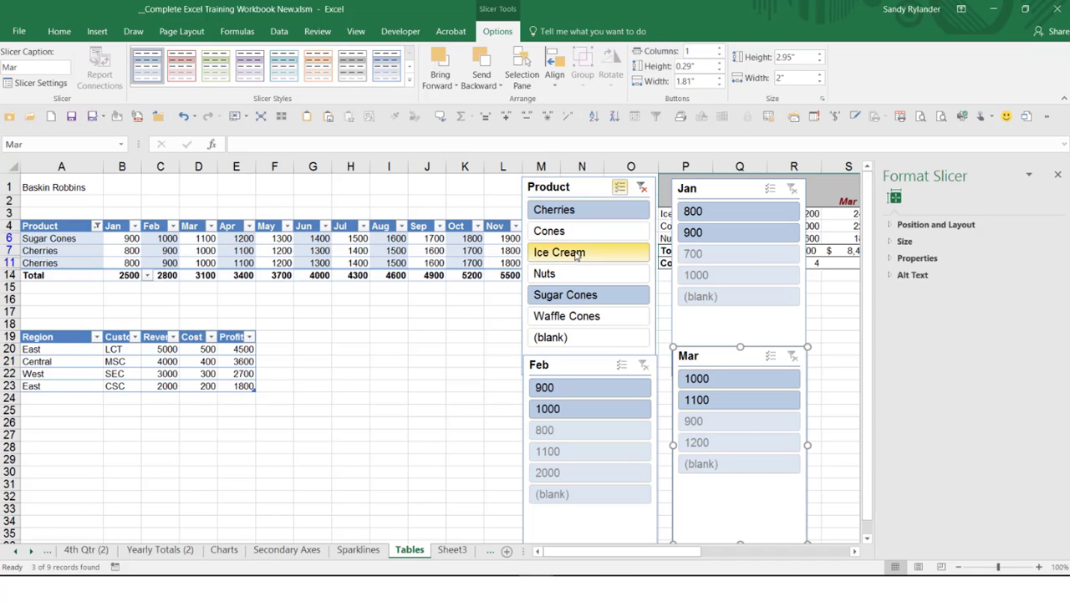
{"action": "left_click", "coordinate": [575, 255]}
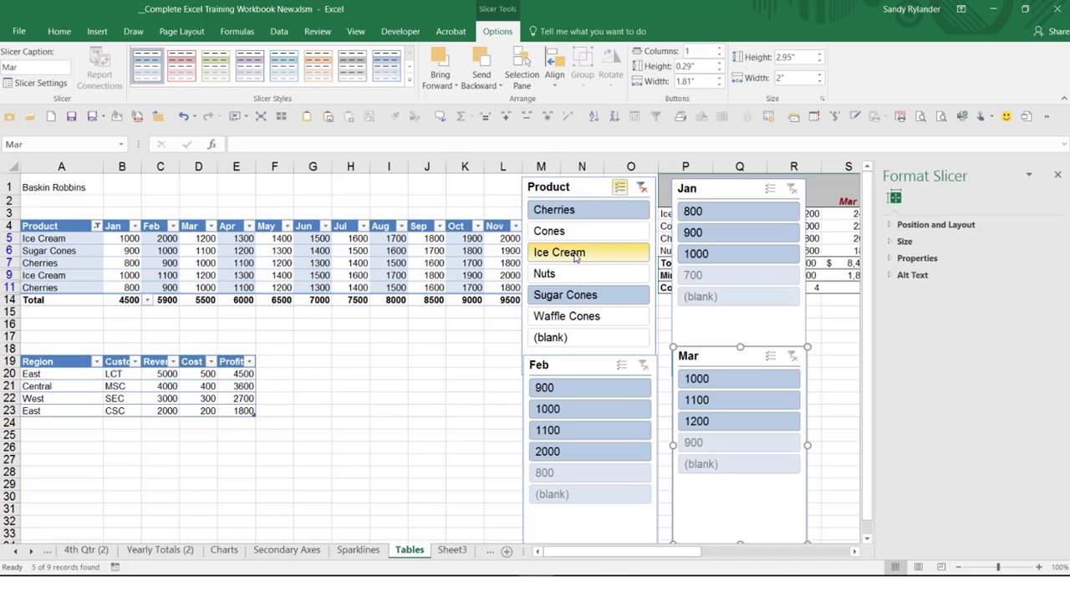
{"action": "left_click", "coordinate": [571, 315]}
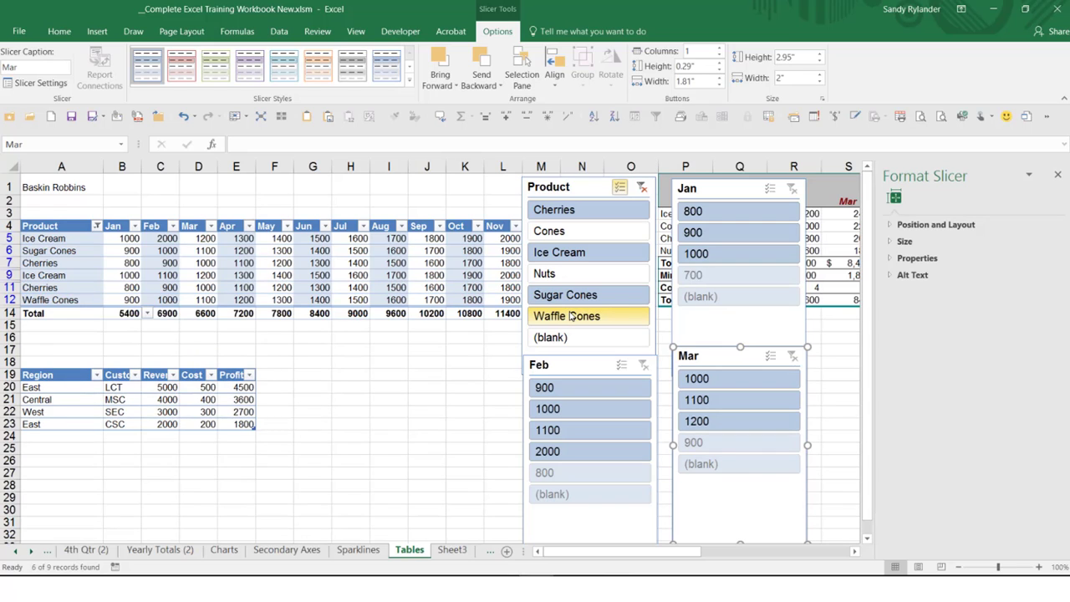
{"action": "left_click", "coordinate": [587, 282]}
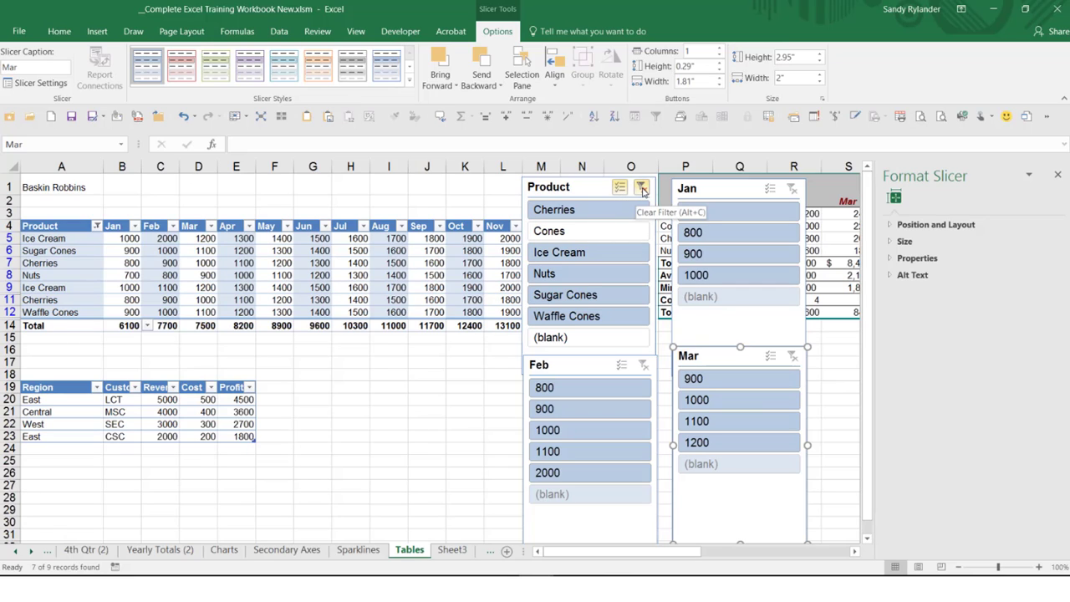
{"action": "left_click", "coordinate": [642, 189]}
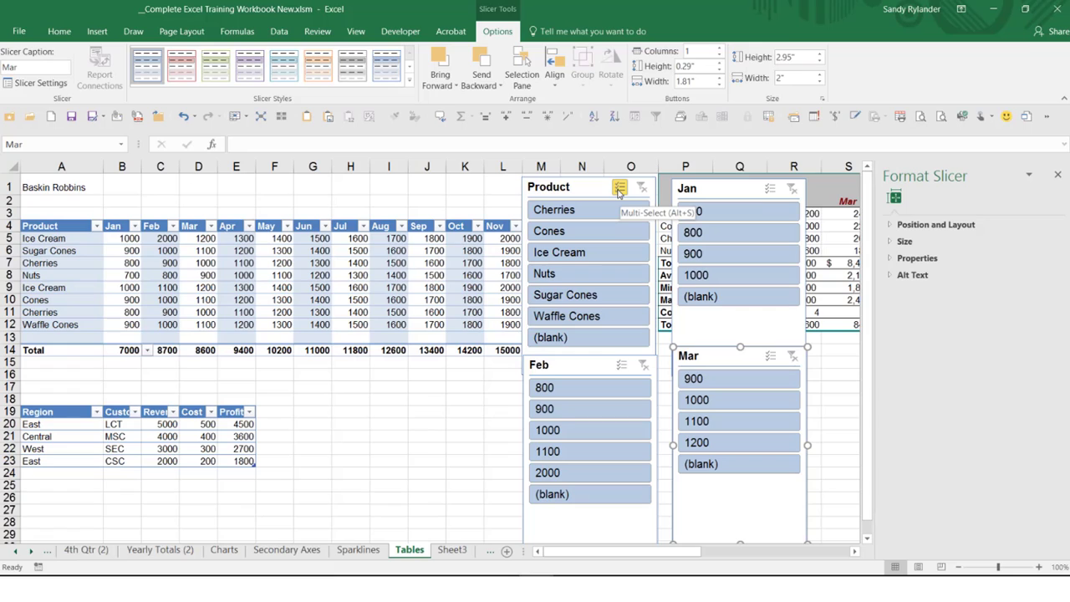
- Exclude Cherries with multi-select in the Product slicer, clear the filter and turn multi-select off
{"action": "left_click", "coordinate": [618, 188]}
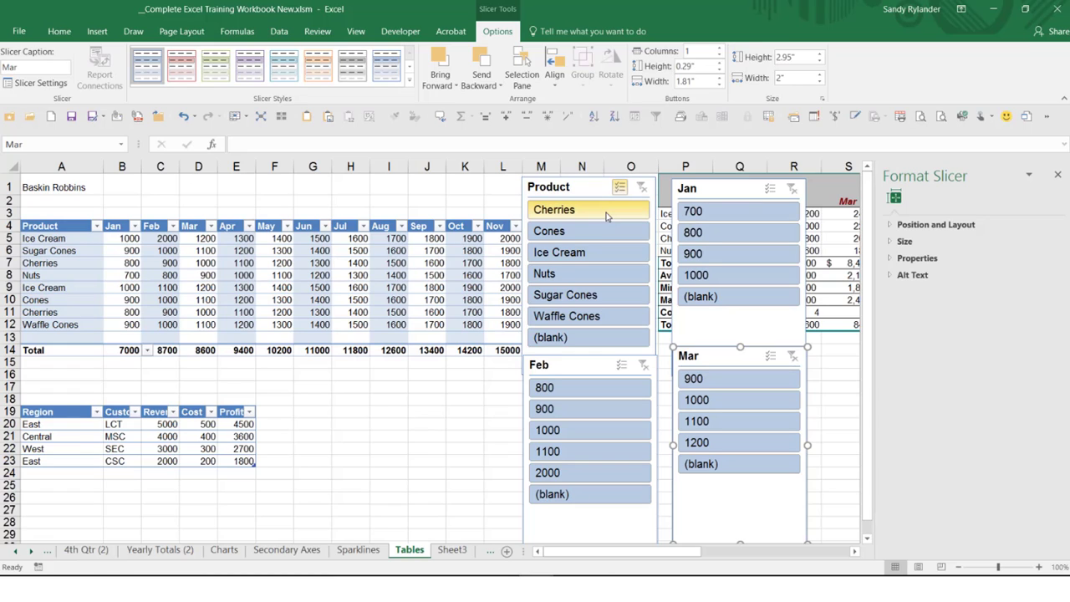
{"action": "left_click", "coordinate": [606, 215]}
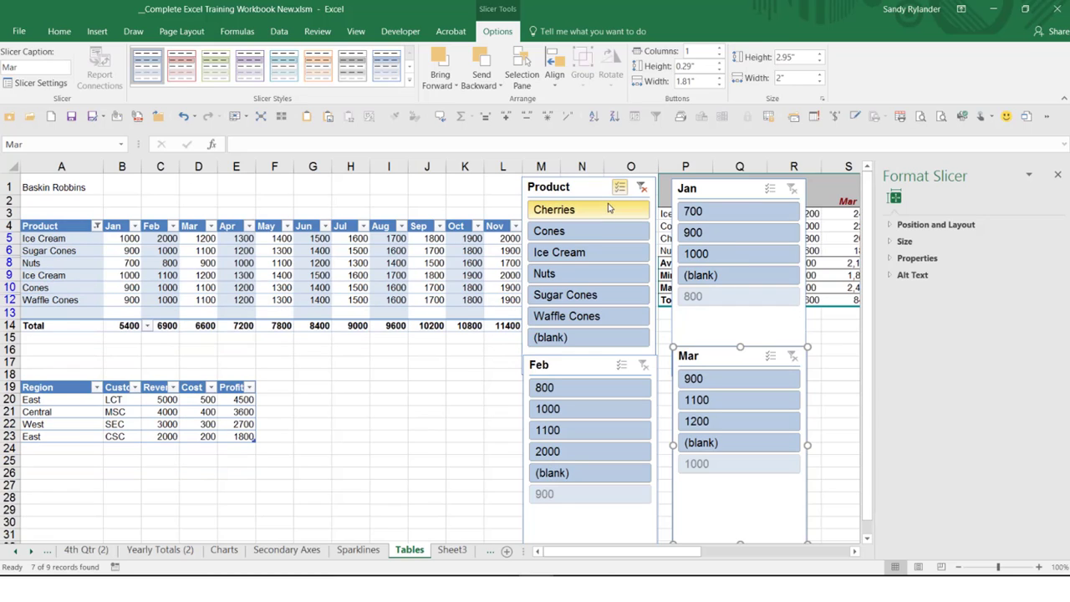
{"action": "left_click", "coordinate": [640, 188]}
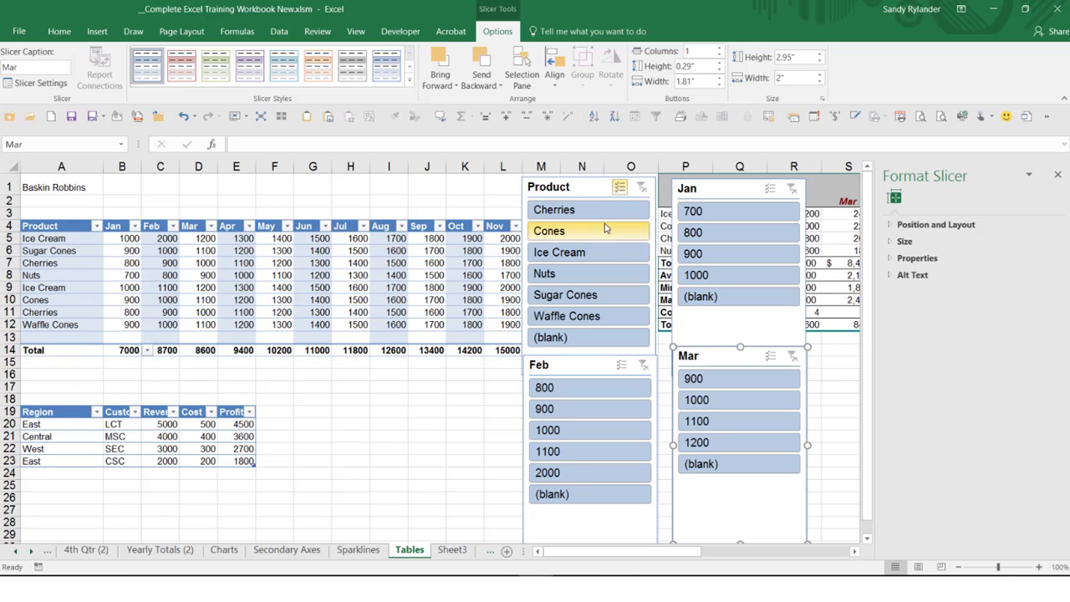
{"action": "left_click", "coordinate": [619, 187]}
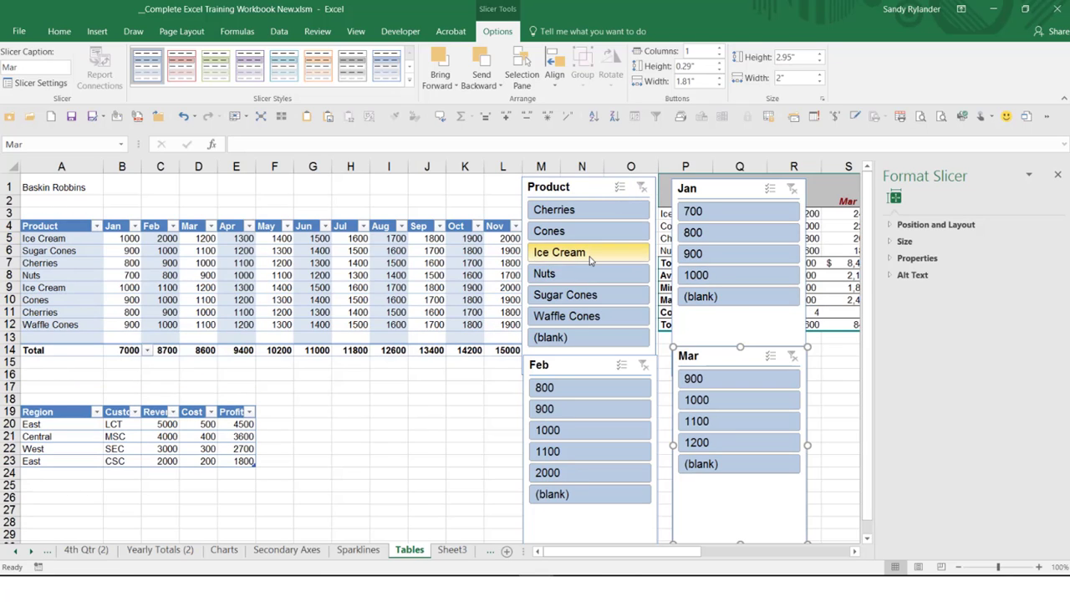
- Filter the product table to one product at a time with the Product slicer: Ice Cream, Sugar Cones, and finally Cones
{"action": "left_click", "coordinate": [589, 260]}
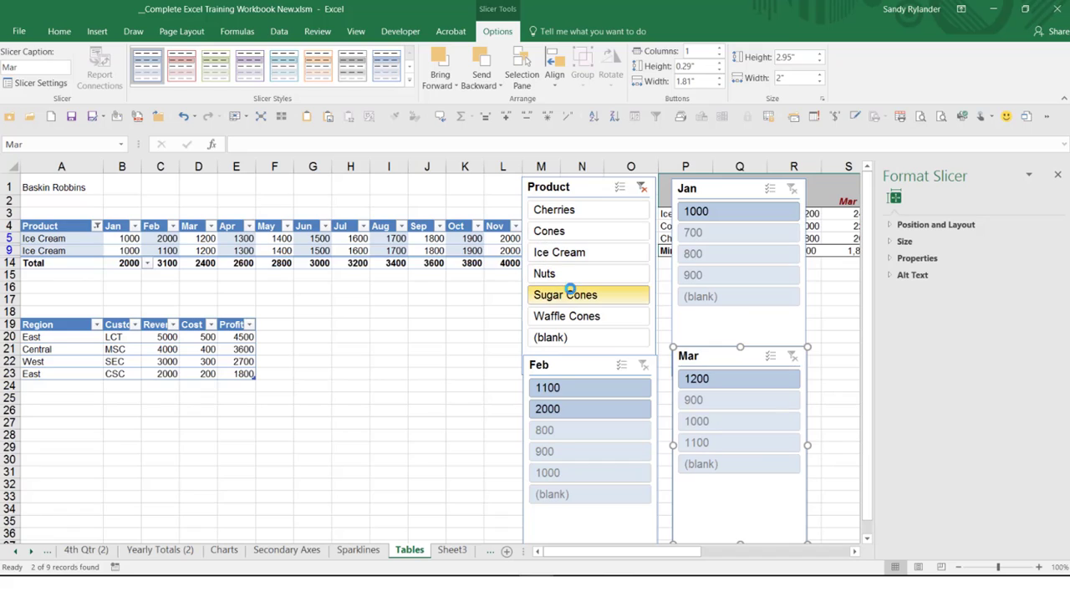
{"action": "left_click", "coordinate": [570, 292]}
{"action": "left_click", "coordinate": [577, 231]}
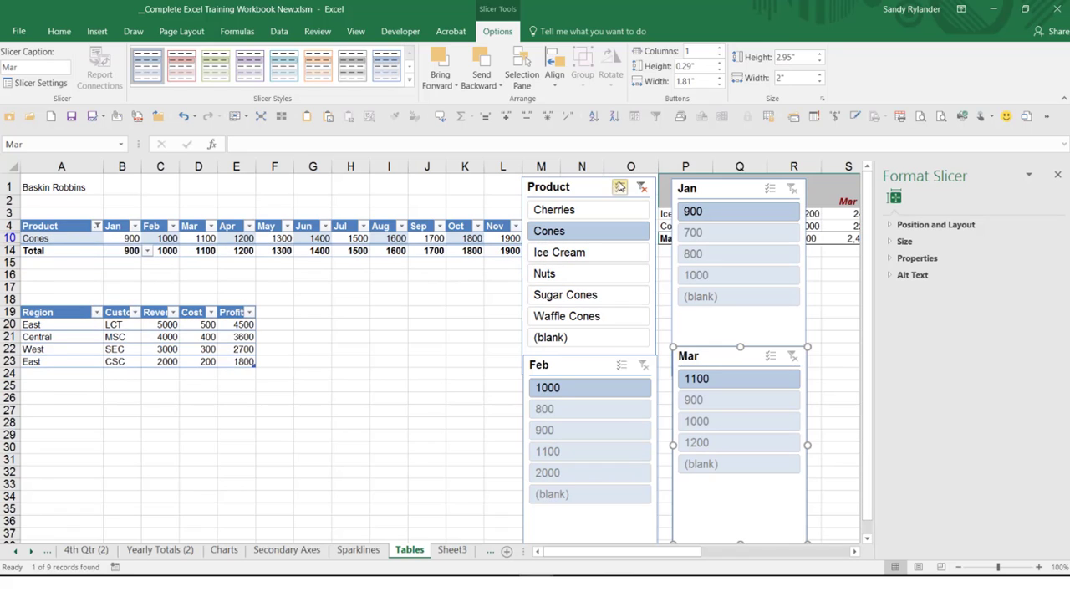
- Add Nuts and Waffle Cones to the Product slicer selection with multi-select, turn multi-select off and clear the filter
{"action": "left_click", "coordinate": [619, 187]}
{"action": "left_click", "coordinate": [575, 276]}
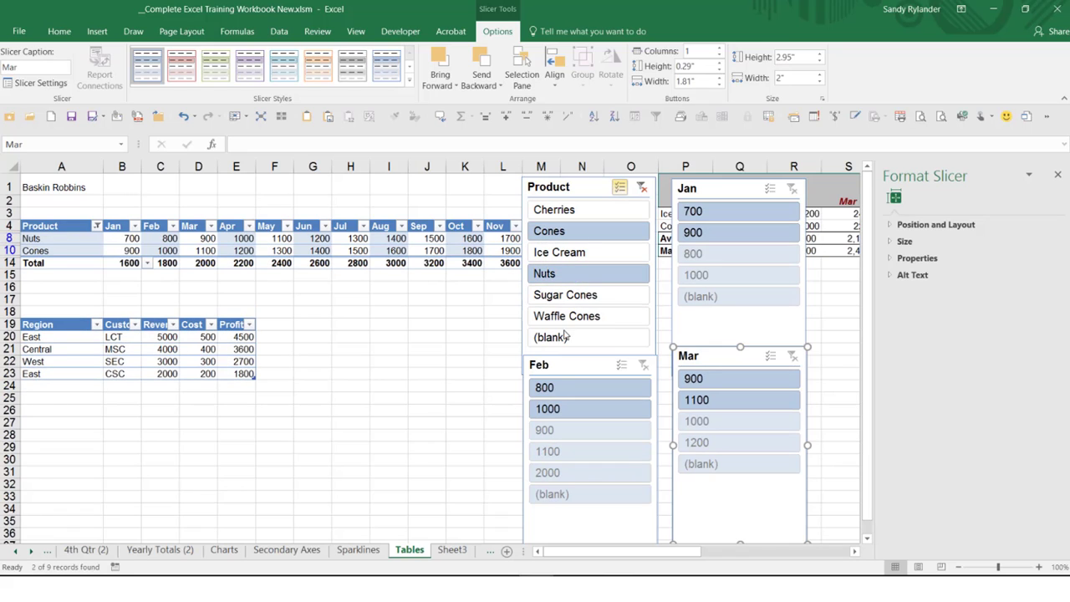
{"action": "left_click", "coordinate": [566, 321]}
{"action": "left_click", "coordinate": [619, 187]}
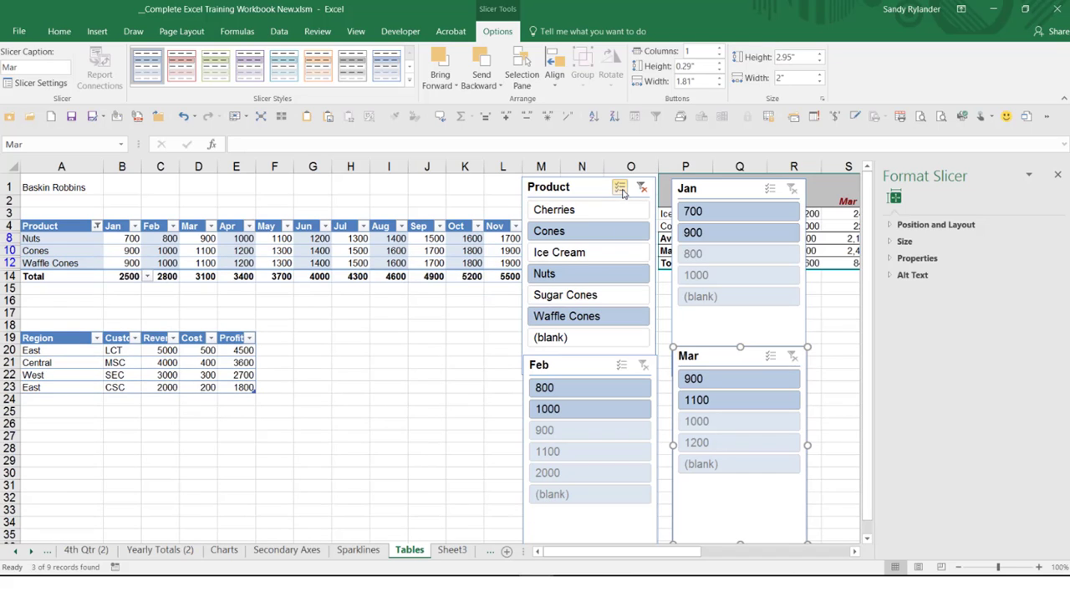
{"action": "left_click", "coordinate": [643, 187]}
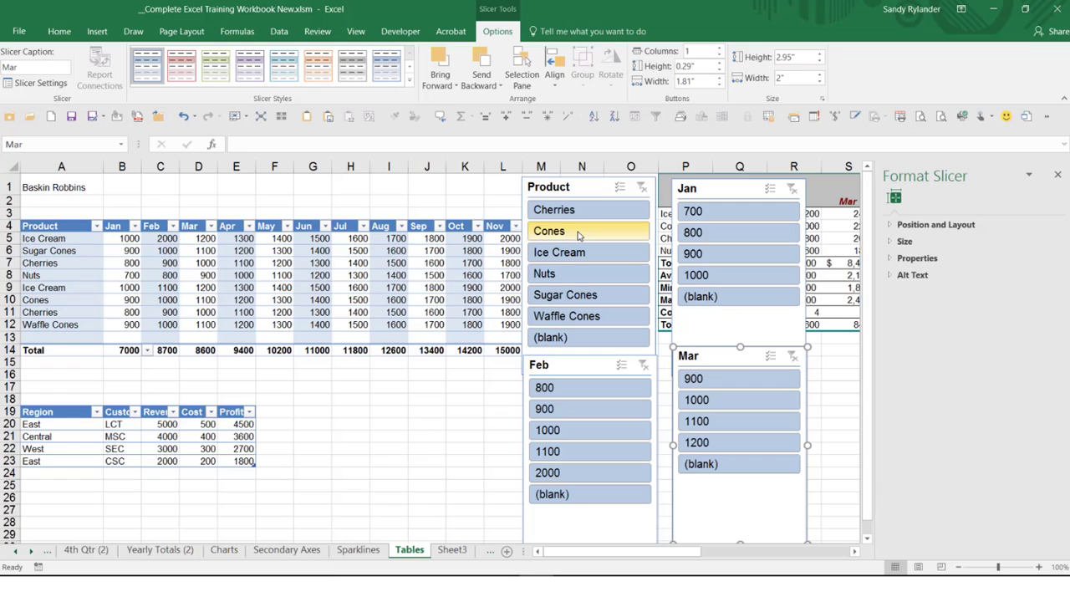
- Exclude Cherries and Sugar Cones with multi-select in the Product slicer, and restrict the Jan slicer to 900
{"action": "left_click", "coordinate": [619, 187]}
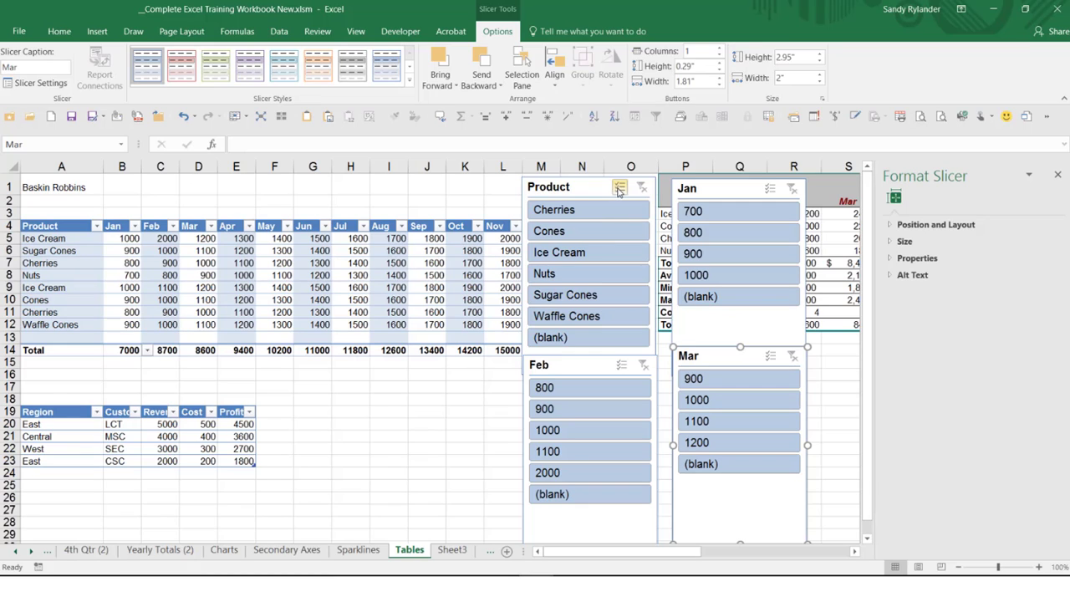
{"action": "left_click", "coordinate": [565, 213]}
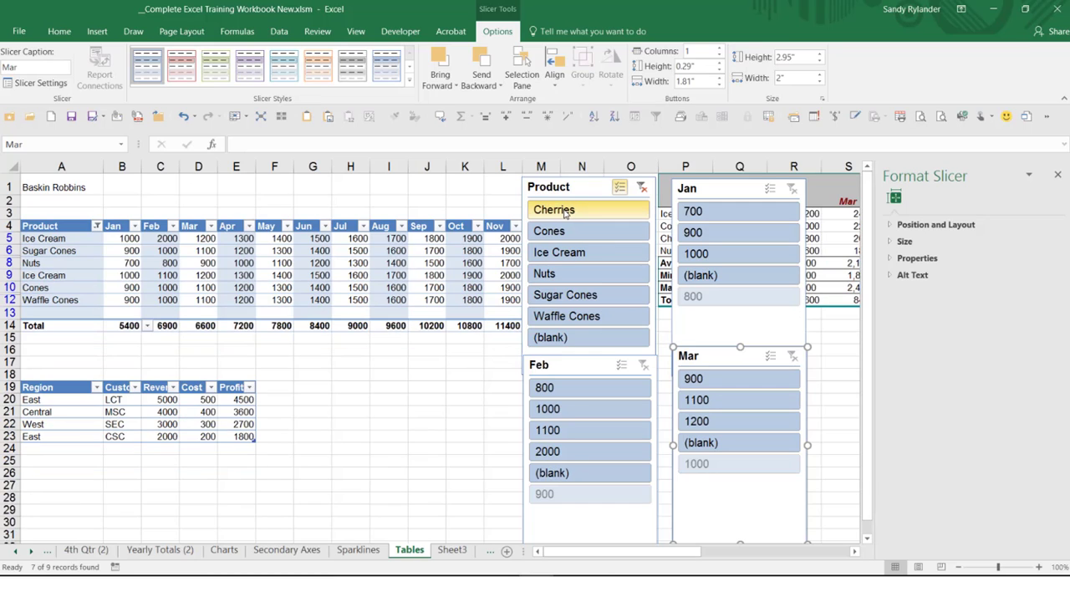
{"action": "left_click", "coordinate": [545, 295]}
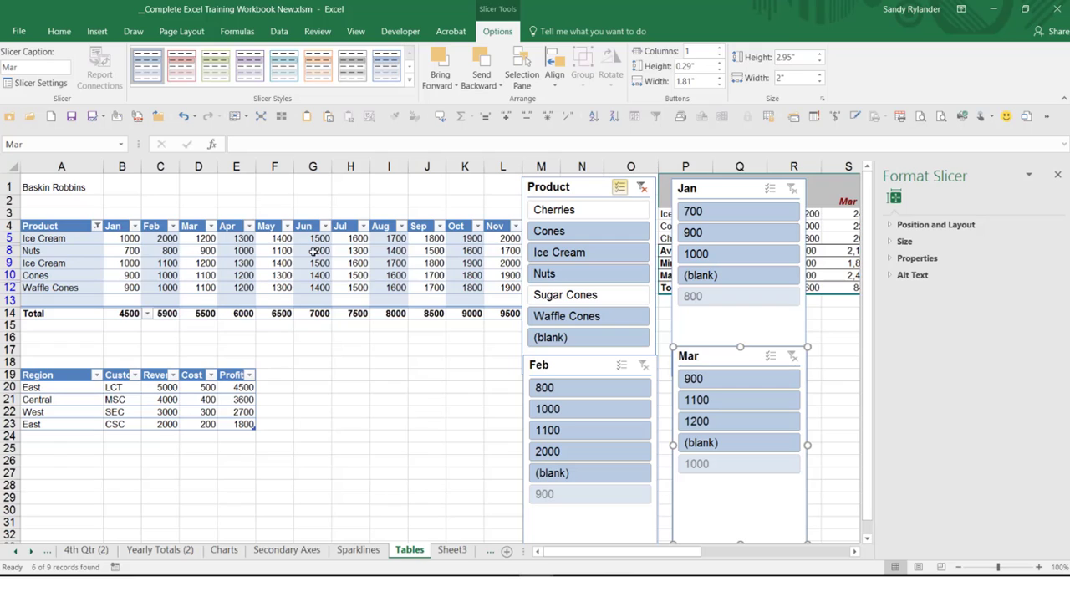
{"action": "left_click", "coordinate": [726, 239]}
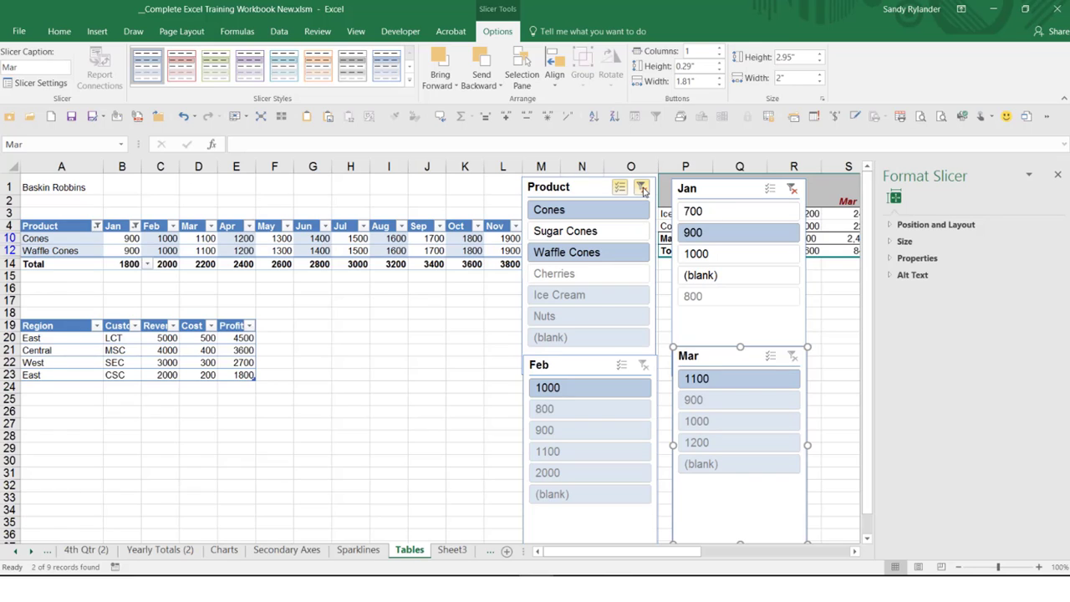
- Clear the Product and Jan slicer filters, and filter the product table to 900 in the Jan slicer alone
{"action": "left_click", "coordinate": [641, 189]}
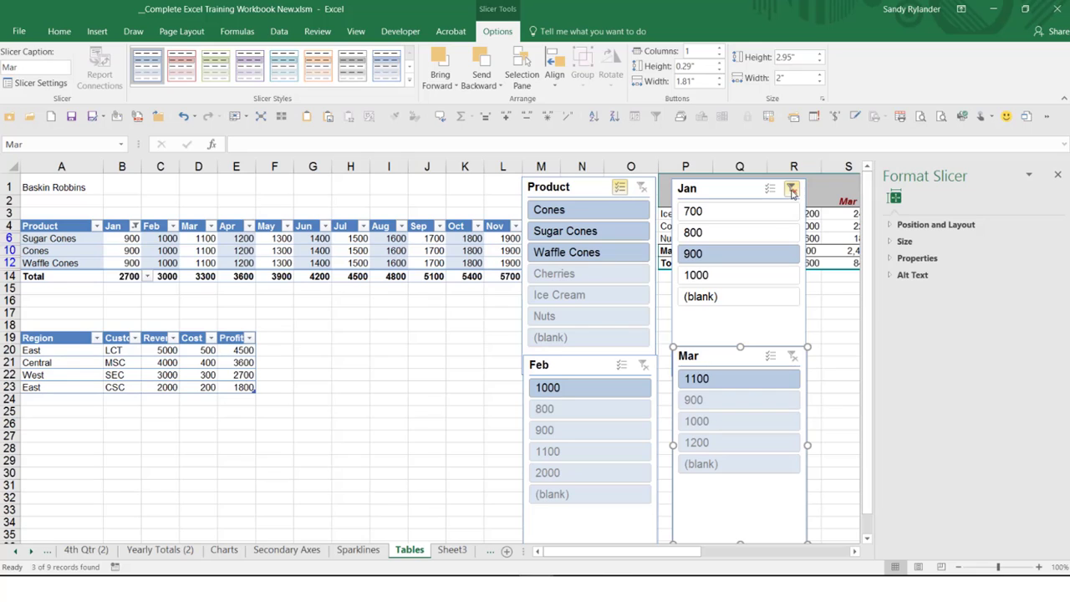
{"action": "left_click", "coordinate": [792, 191]}
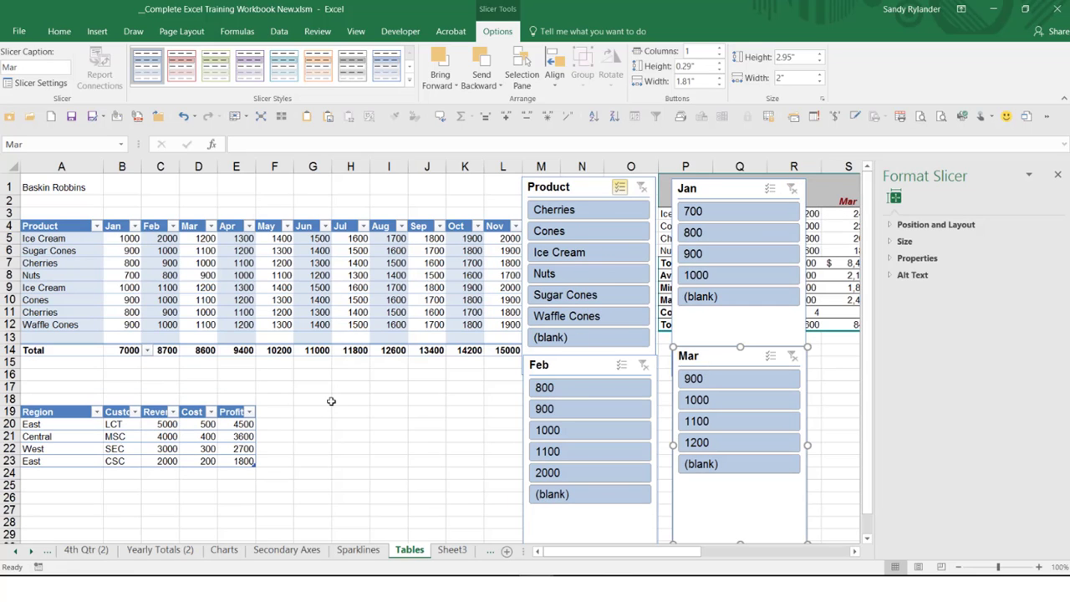
{"action": "left_click", "coordinate": [706, 256]}
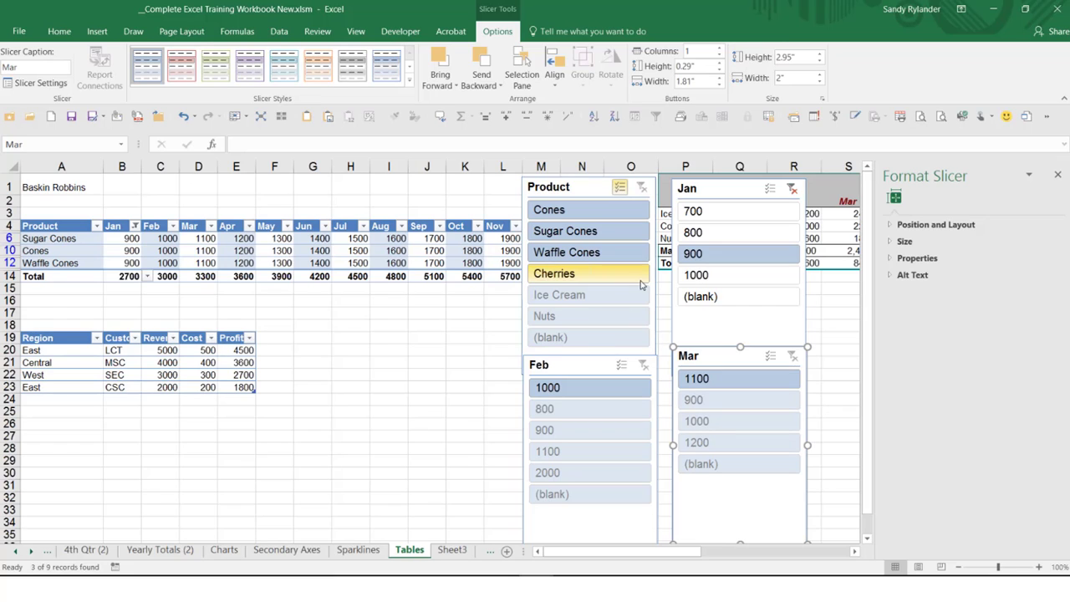
- Delete the Mar and Jan slicers from the worksheet
{"action": "left_click", "coordinate": [640, 189]}
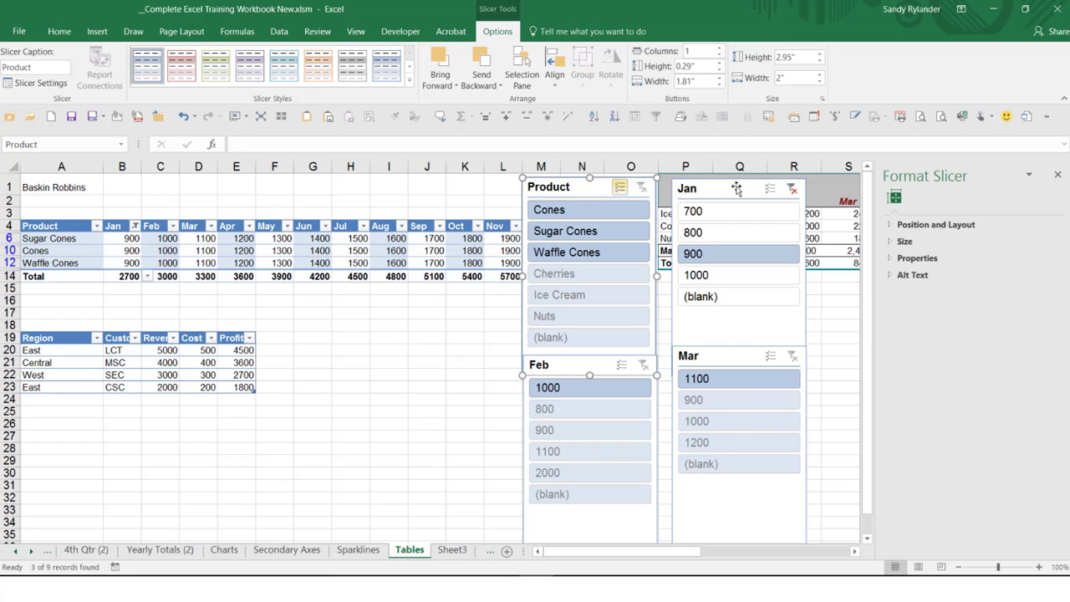
{"action": "left_click", "coordinate": [716, 356]}
{"action": "key", "text": "Delete"}
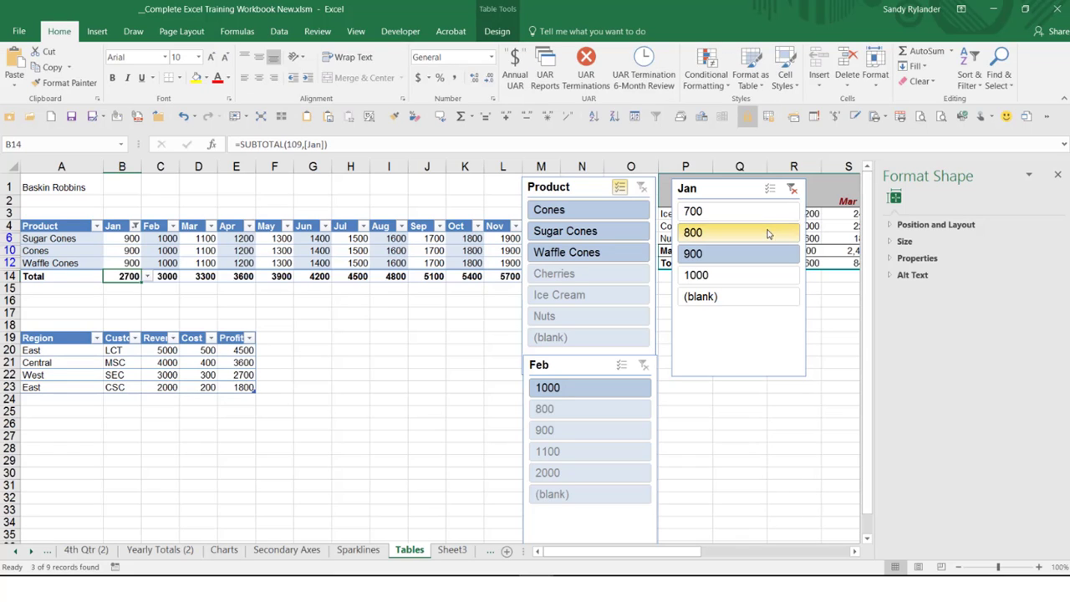
{"action": "left_click", "coordinate": [719, 189]}
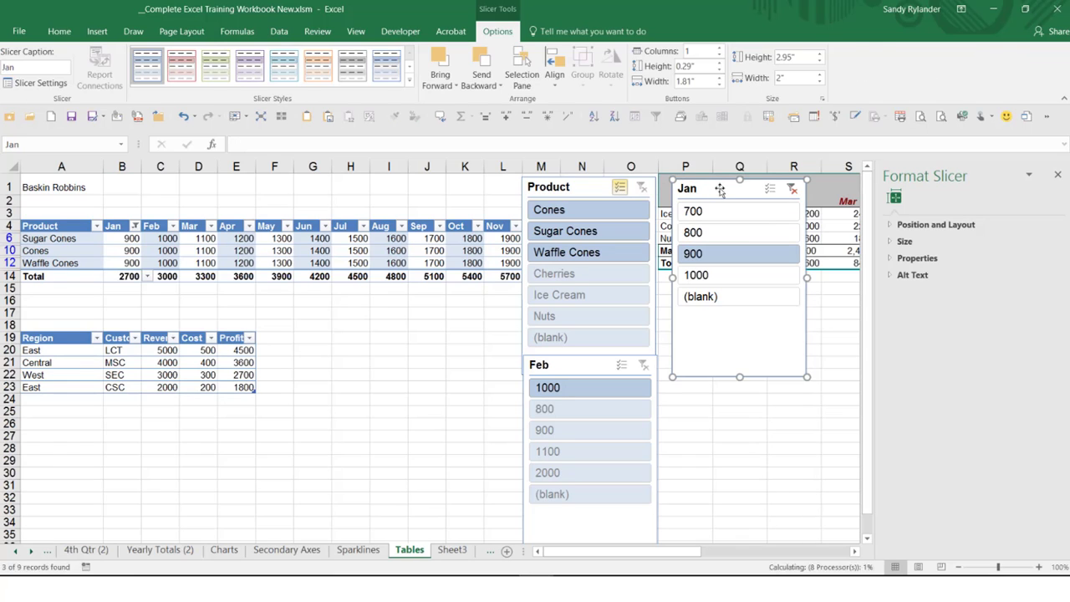
{"action": "key", "text": "Delete"}
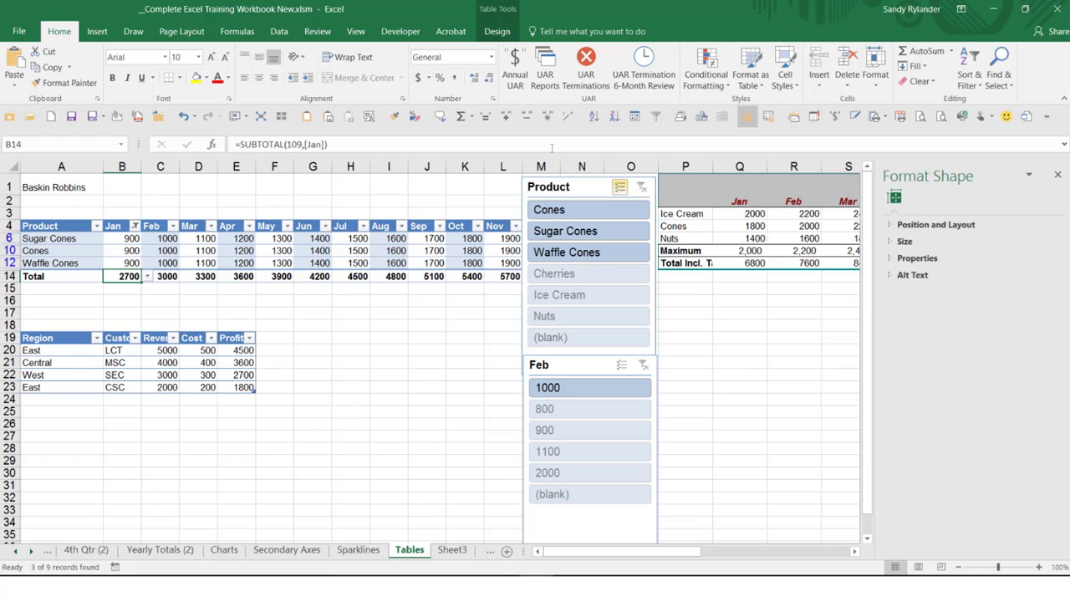
{"action": "left_click", "coordinate": [486, 33]}
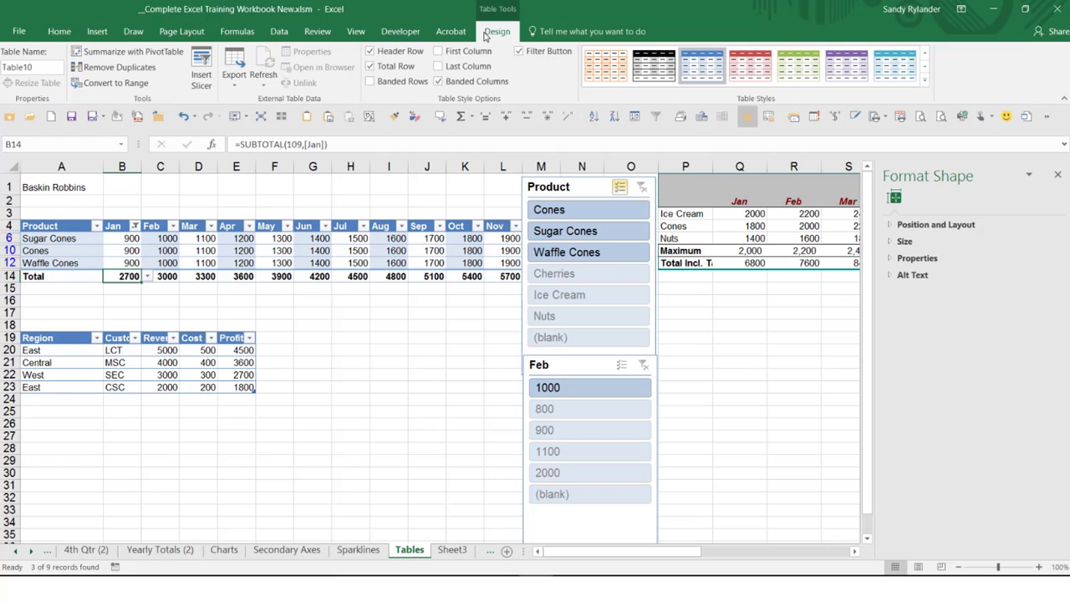
{"action": "left_click", "coordinate": [196, 70]}
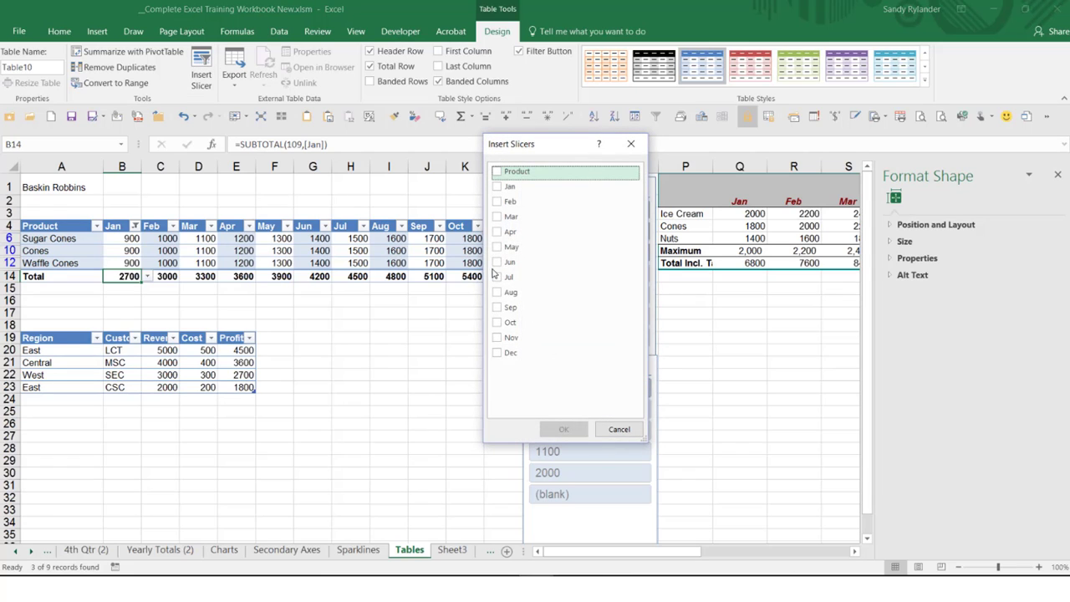
{"action": "left_click", "coordinate": [618, 429]}
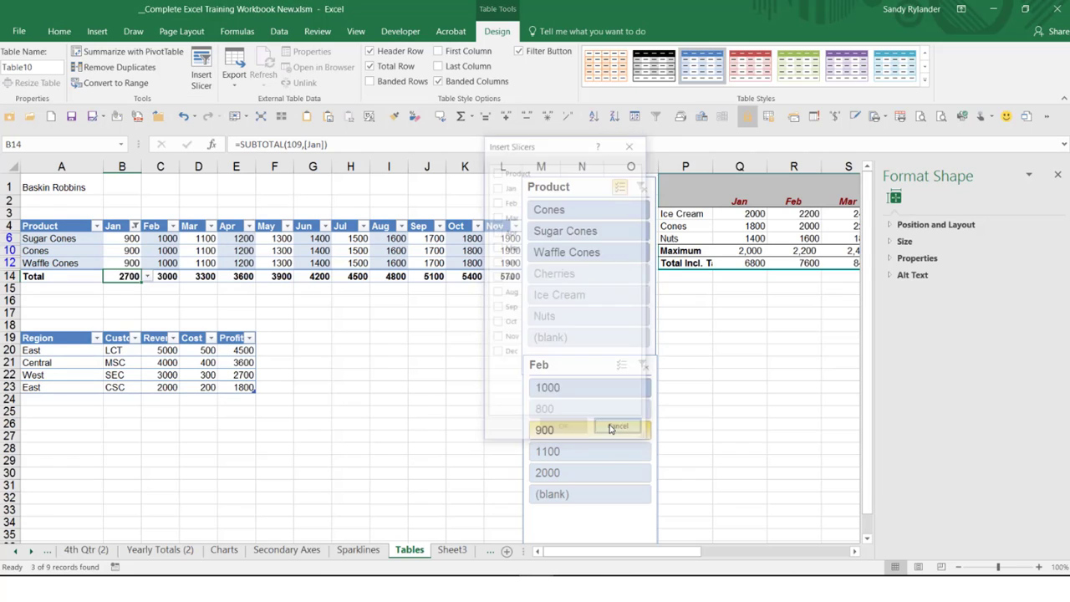
- Delete the Feb and Product slicers from the worksheet
{"action": "left_click", "coordinate": [586, 370]}
{"action": "key", "text": "Delete"}
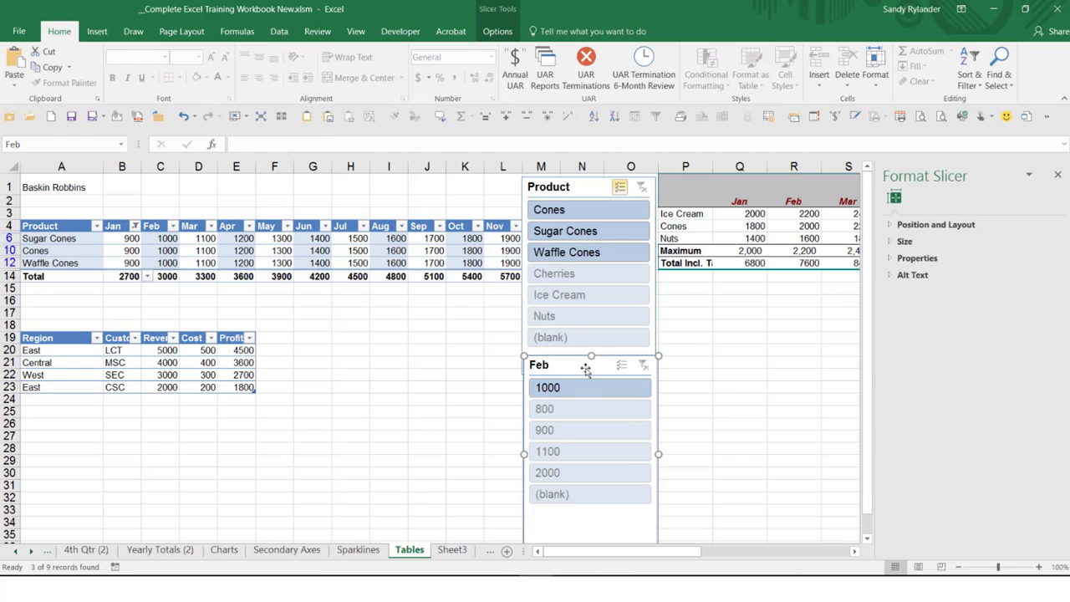
{"action": "left_click", "coordinate": [575, 185]}
{"action": "key", "text": "Delete"}
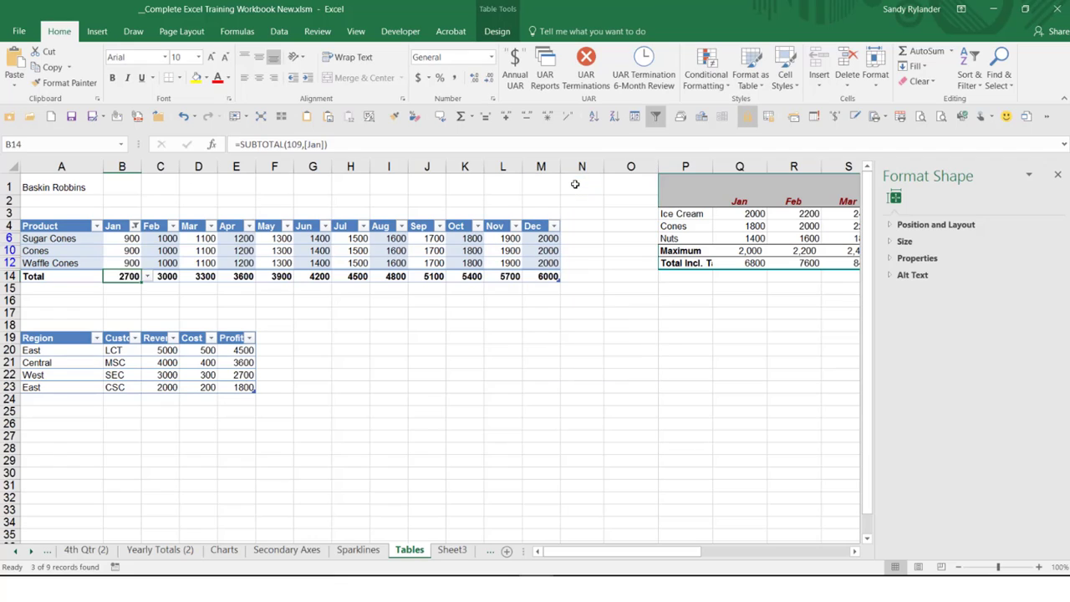
- Remove the Jan column's filter in the product table by selecting all of its values again
{"action": "left_click", "coordinate": [134, 227]}
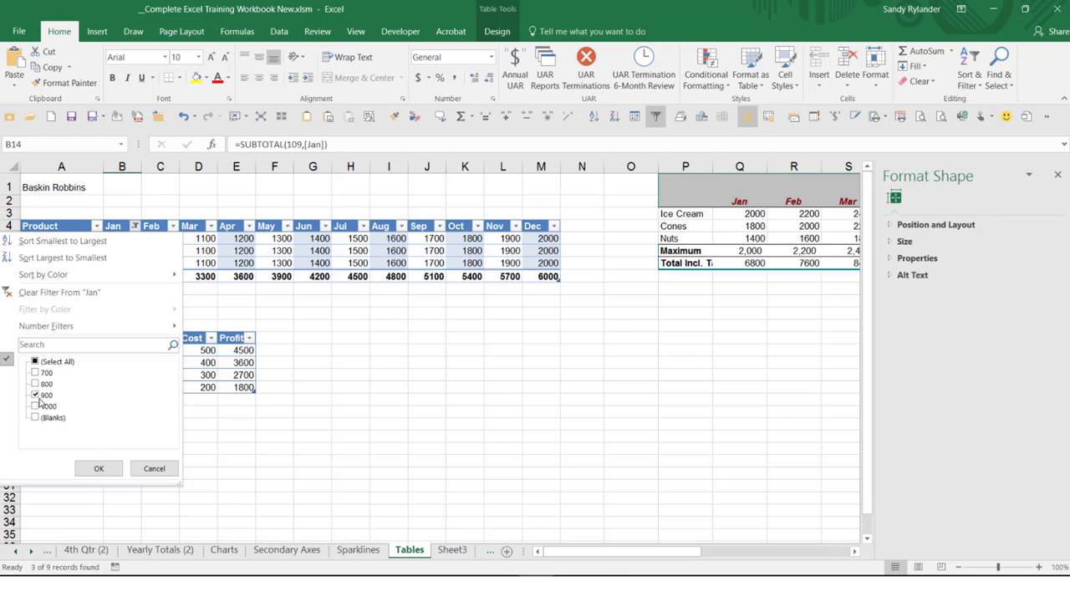
{"action": "left_click", "coordinate": [36, 362]}
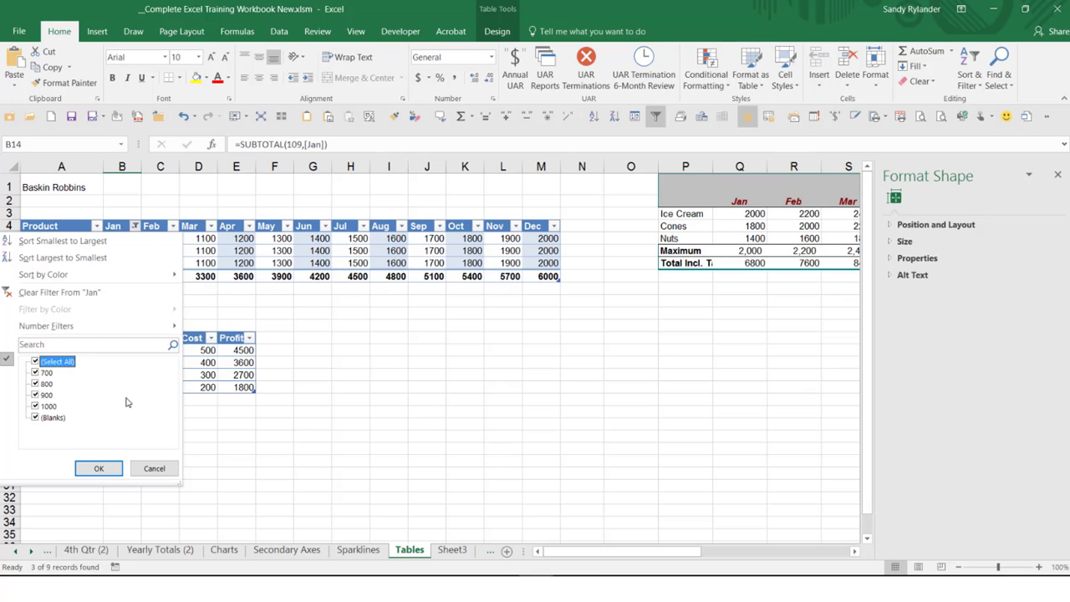
{"action": "left_click", "coordinate": [99, 468]}
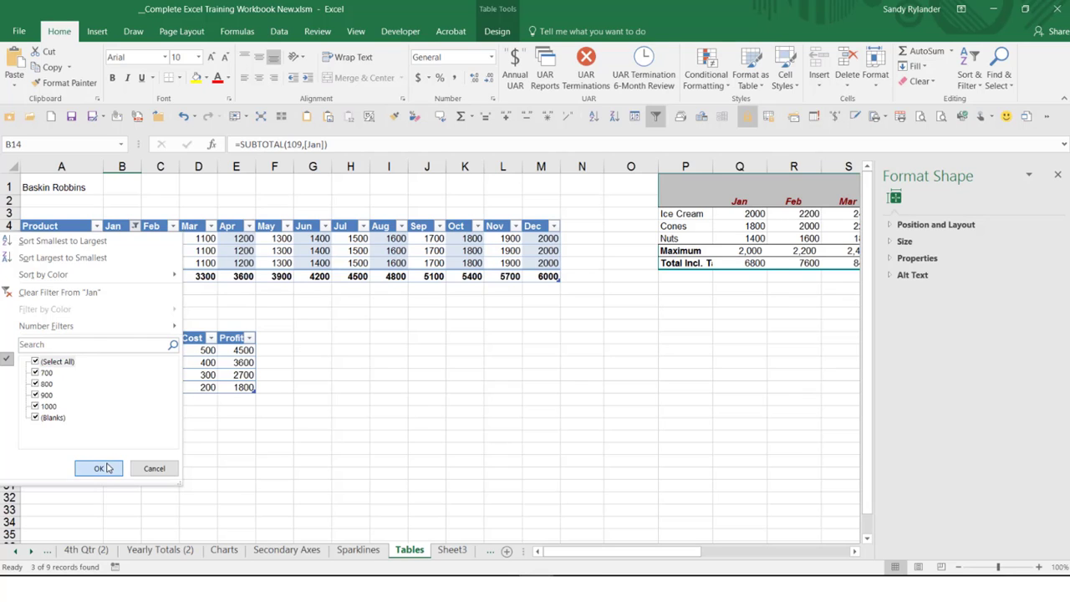
- Look through the sort, number filter and search options of the Jan column, and dismiss them
{"action": "left_click", "coordinate": [134, 226]}
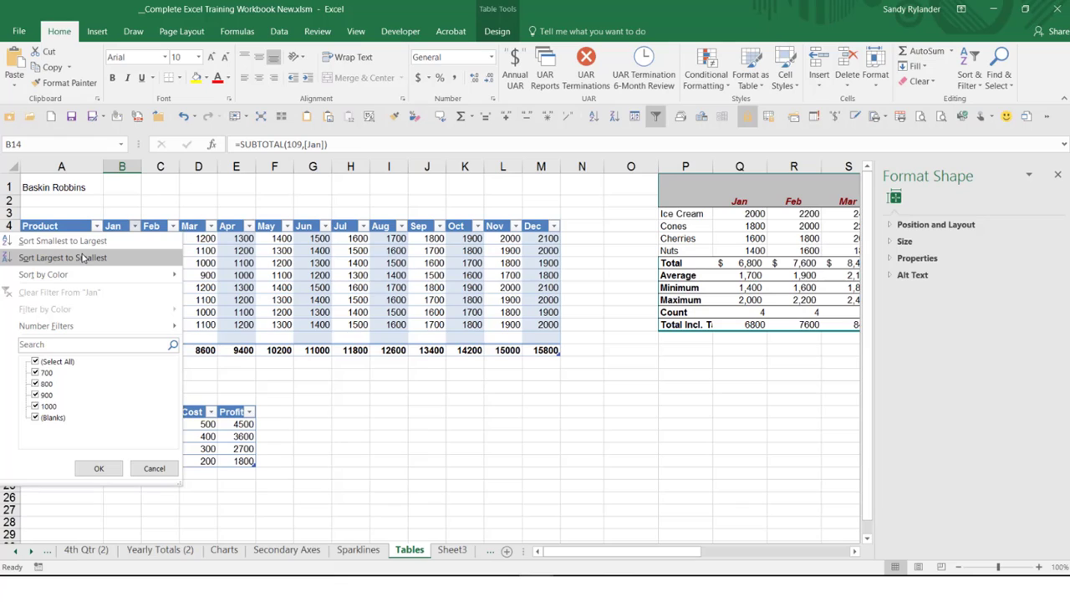
{"action": "mouse_move", "coordinate": [60, 278]}
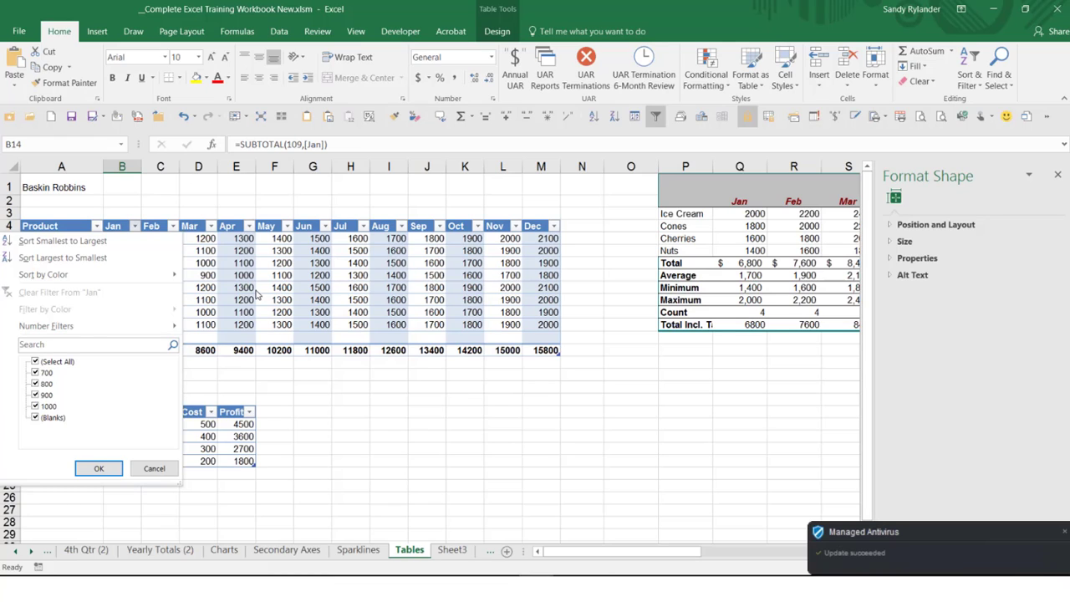
{"action": "mouse_move", "coordinate": [86, 335]}
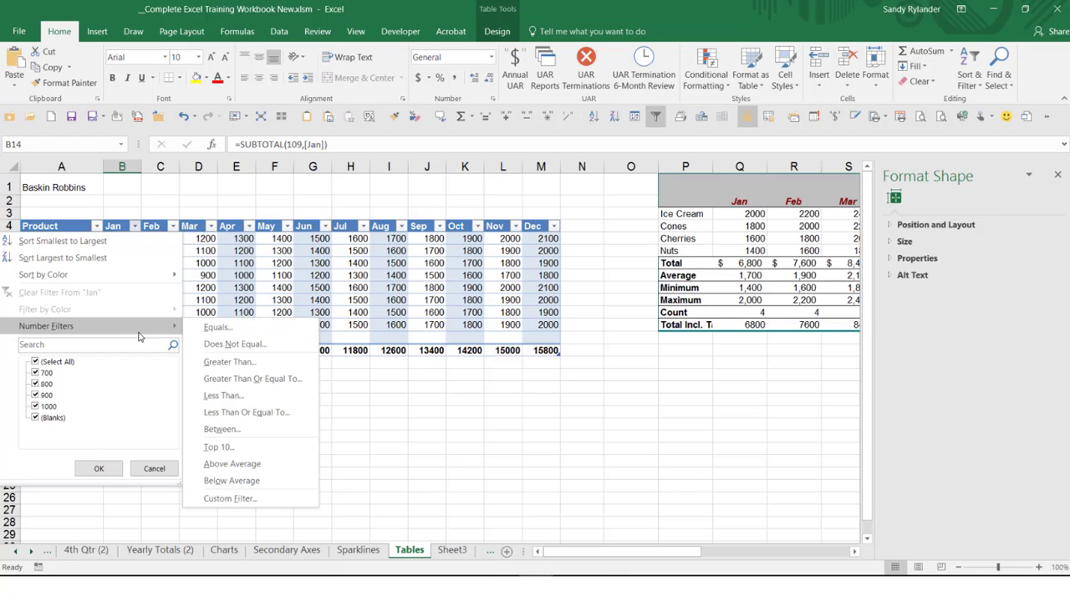
{"action": "left_click", "coordinate": [115, 346]}
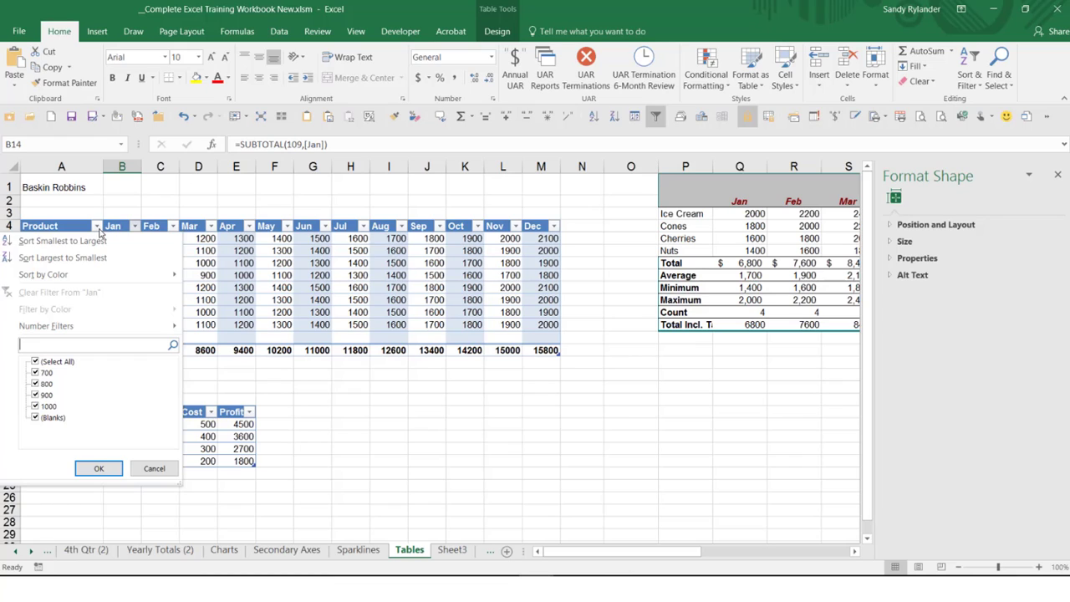
{"action": "left_click", "coordinate": [154, 470]}
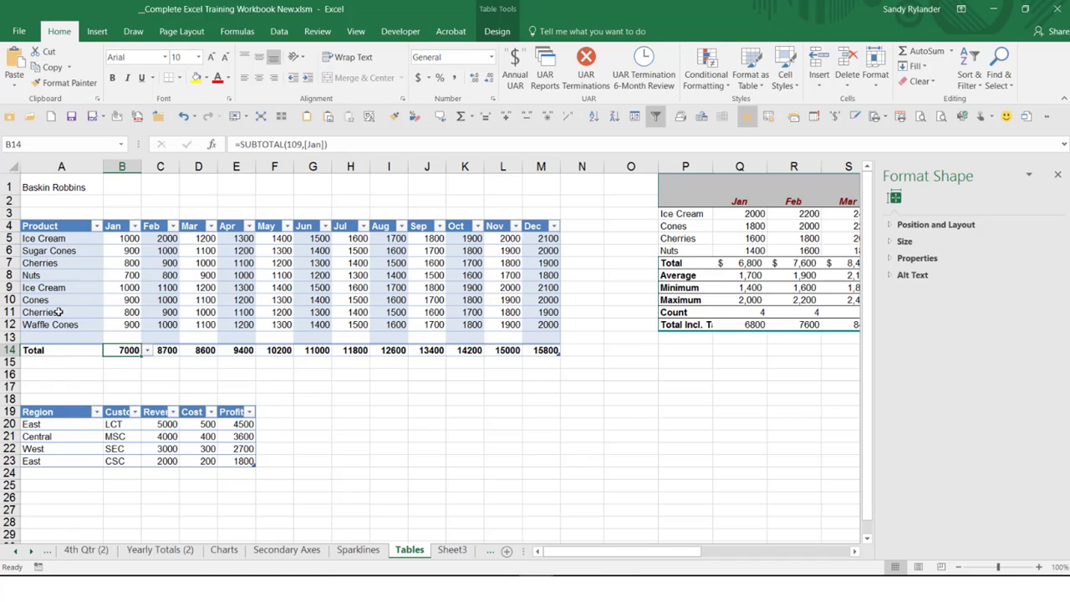
- Insert a Product slicer for the product table and try it out on Ice Cream, clearing that filter again
{"action": "left_click", "coordinate": [499, 31]}
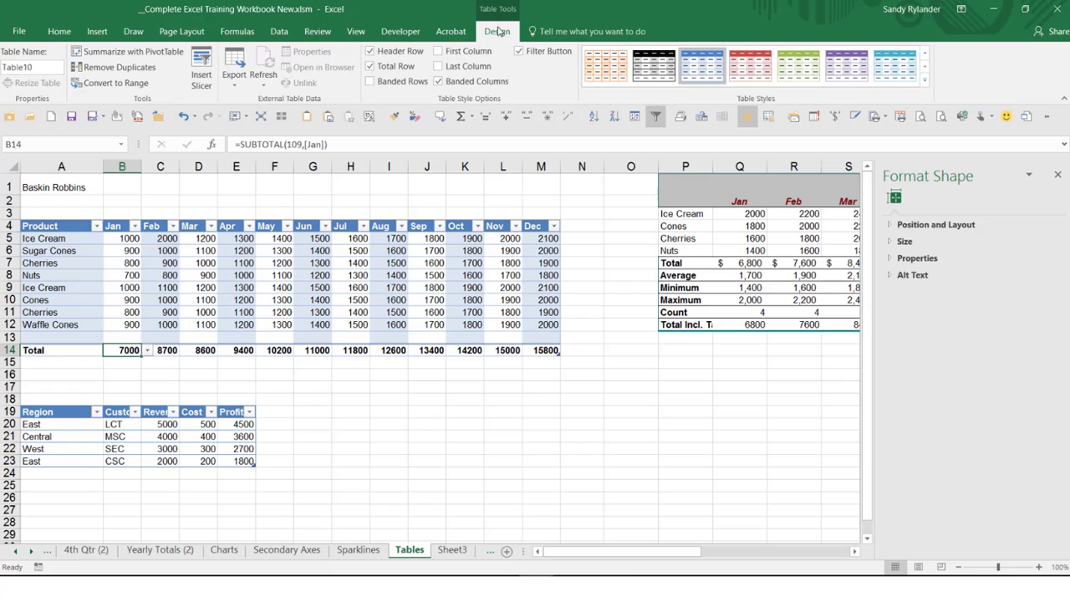
{"action": "left_click", "coordinate": [201, 67]}
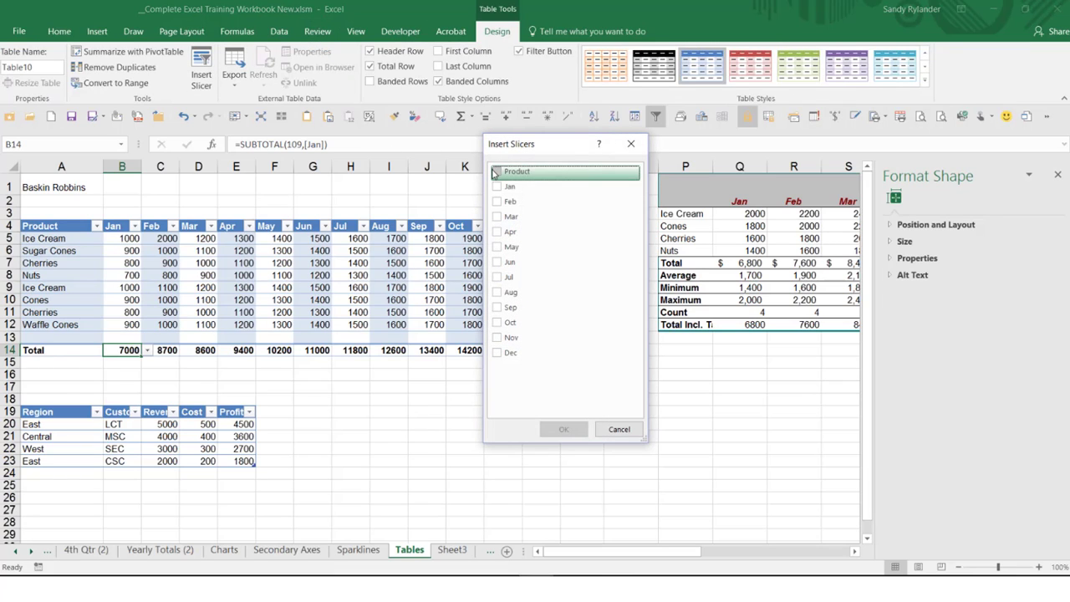
{"action": "left_click", "coordinate": [496, 171]}
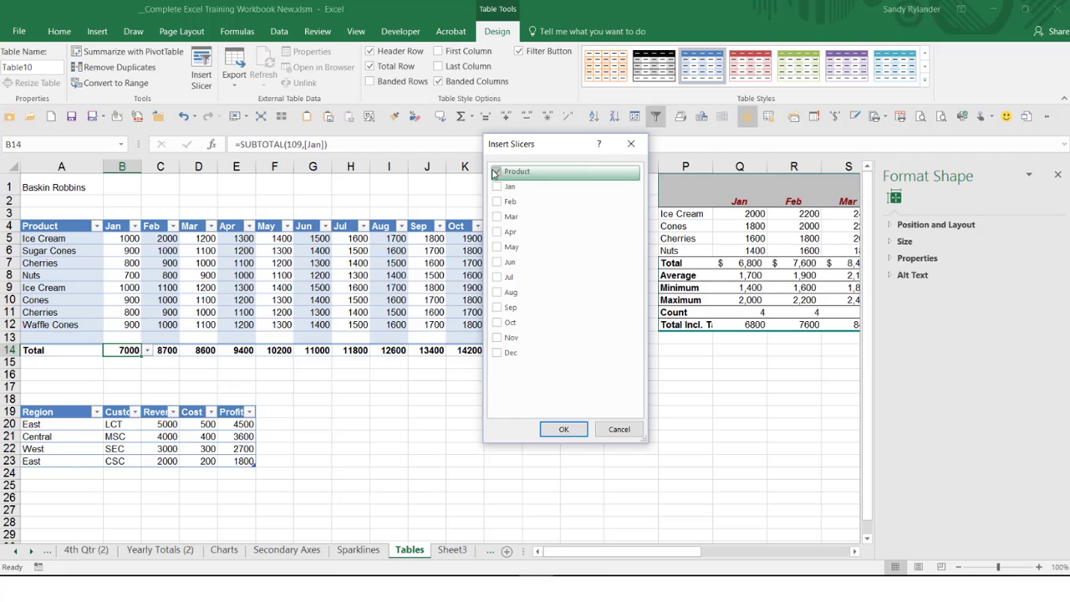
{"action": "left_click", "coordinate": [563, 429]}
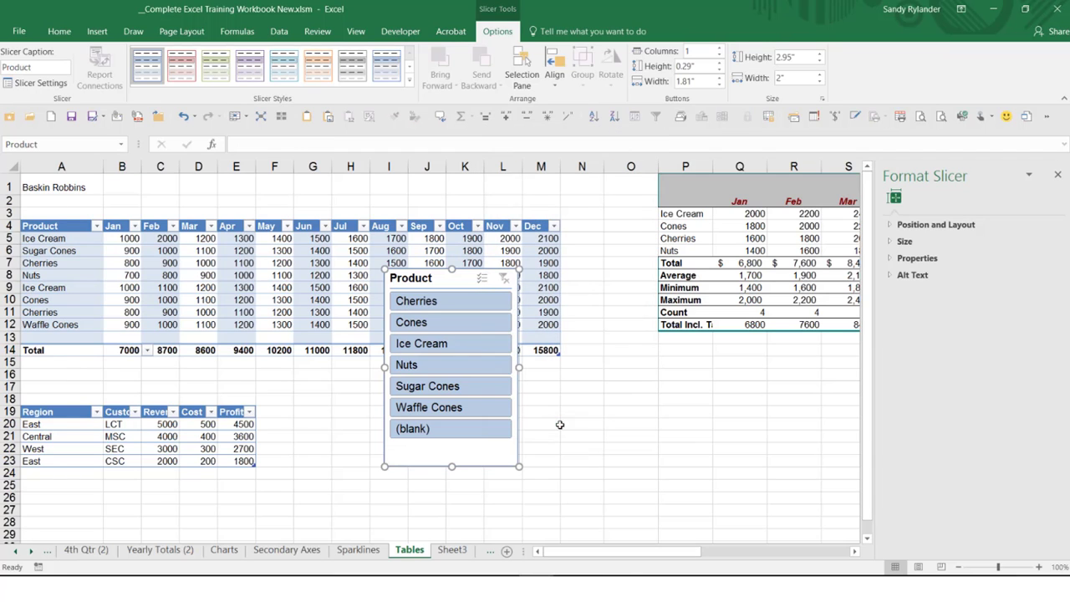
{"action": "left_click", "coordinate": [467, 350]}
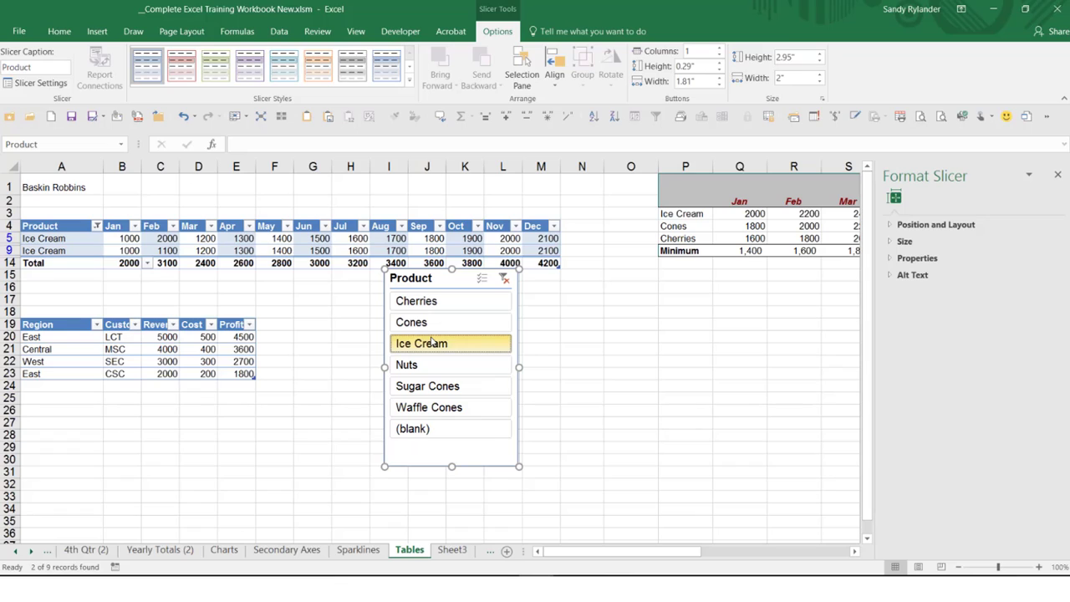
{"action": "left_click", "coordinate": [504, 281]}
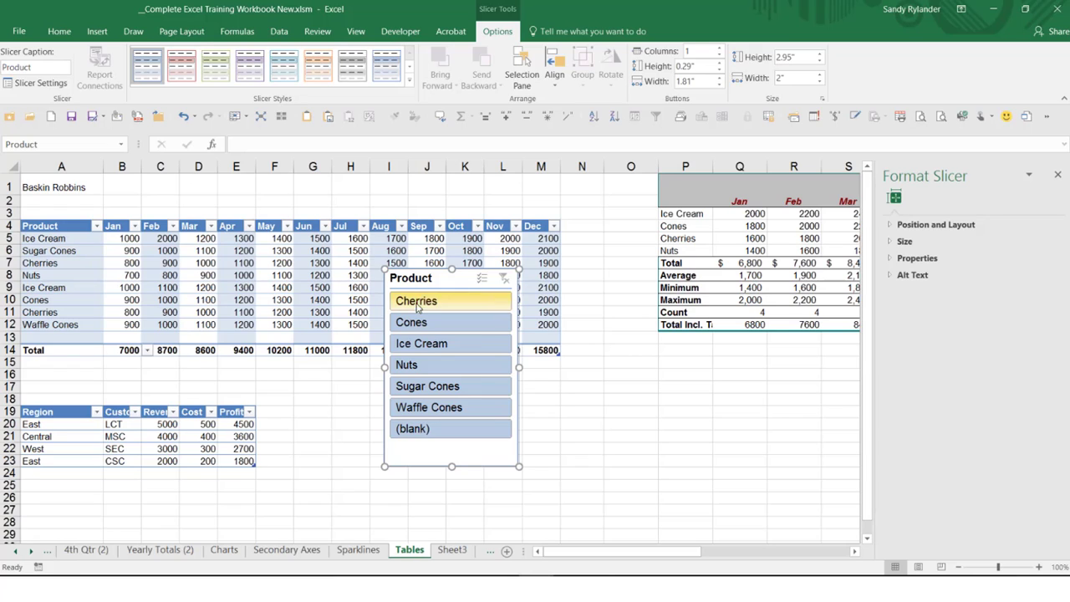
- Apply a text filter to the Product column for entries that end with "Cones"
{"action": "left_click", "coordinate": [97, 225]}
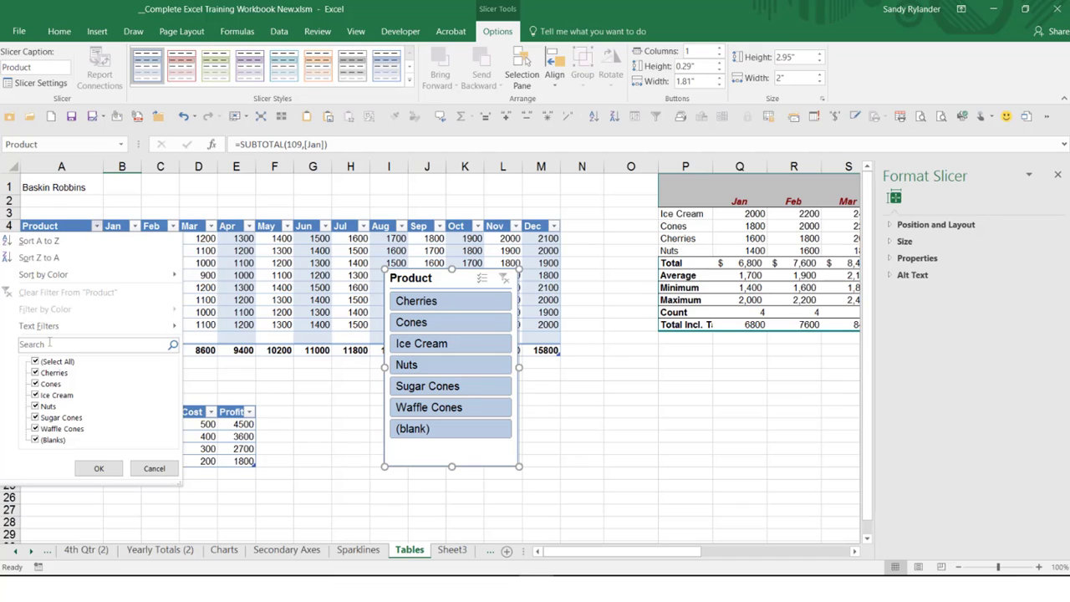
{"action": "mouse_move", "coordinate": [54, 333]}
{"action": "mouse_move", "coordinate": [125, 326]}
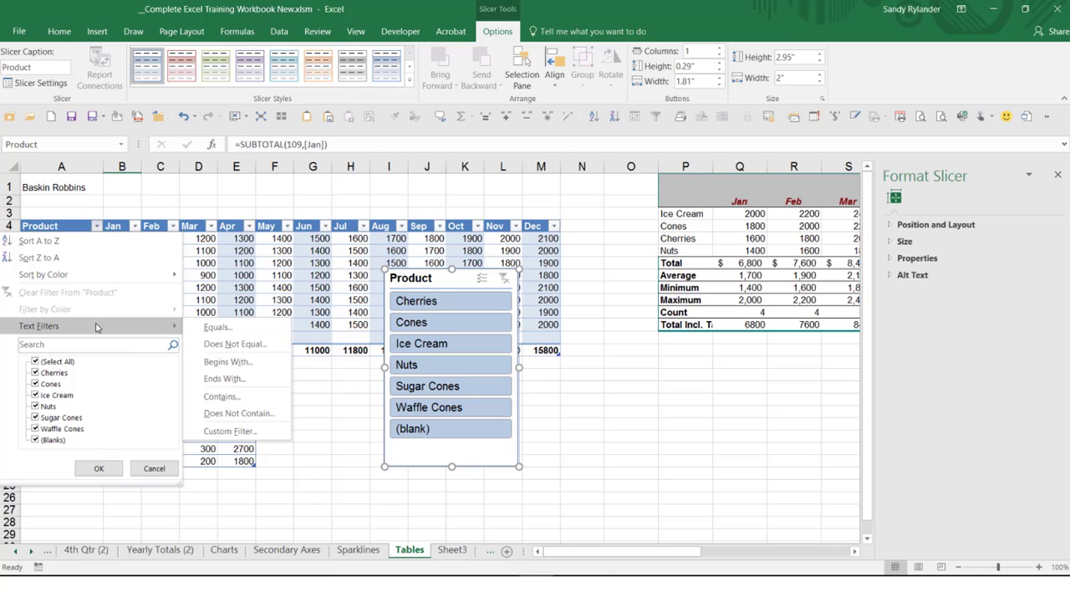
{"action": "left_click", "coordinate": [247, 378]}
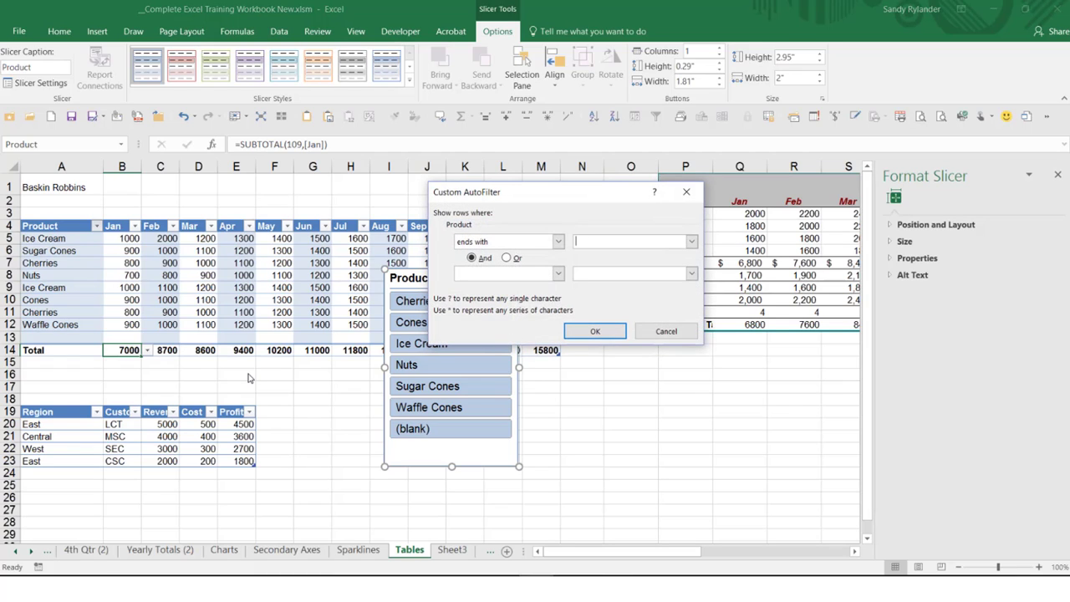
{"action": "type", "text": "Cones"}
{"action": "left_click", "coordinate": [582, 331]}
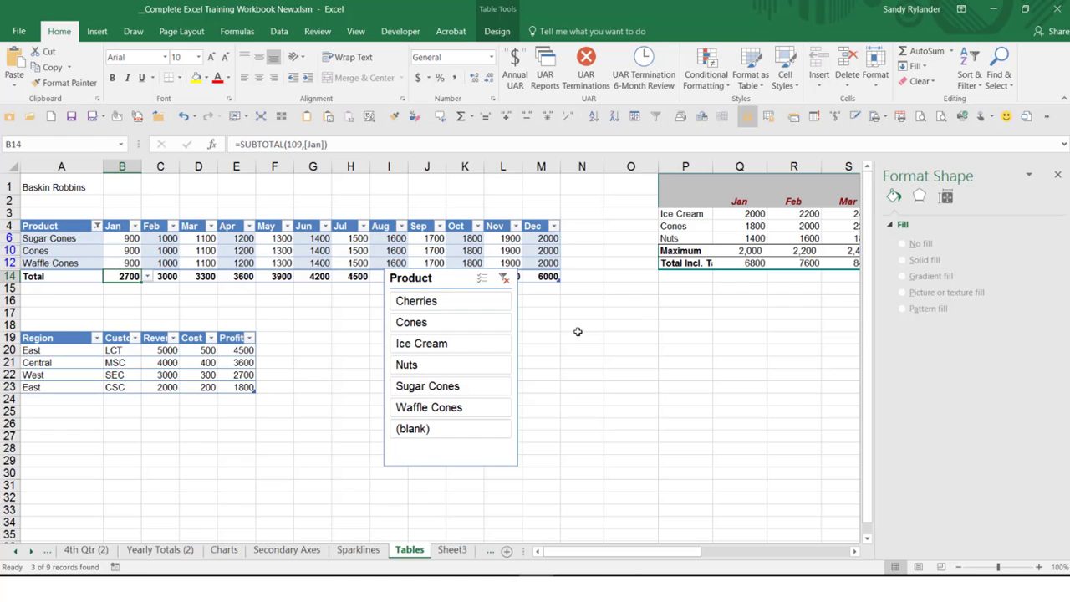
- Apply a custom text filter to the Product column for entries that equal "Sugar cones" or equal "Waffle cones"
{"action": "left_click", "coordinate": [97, 226]}
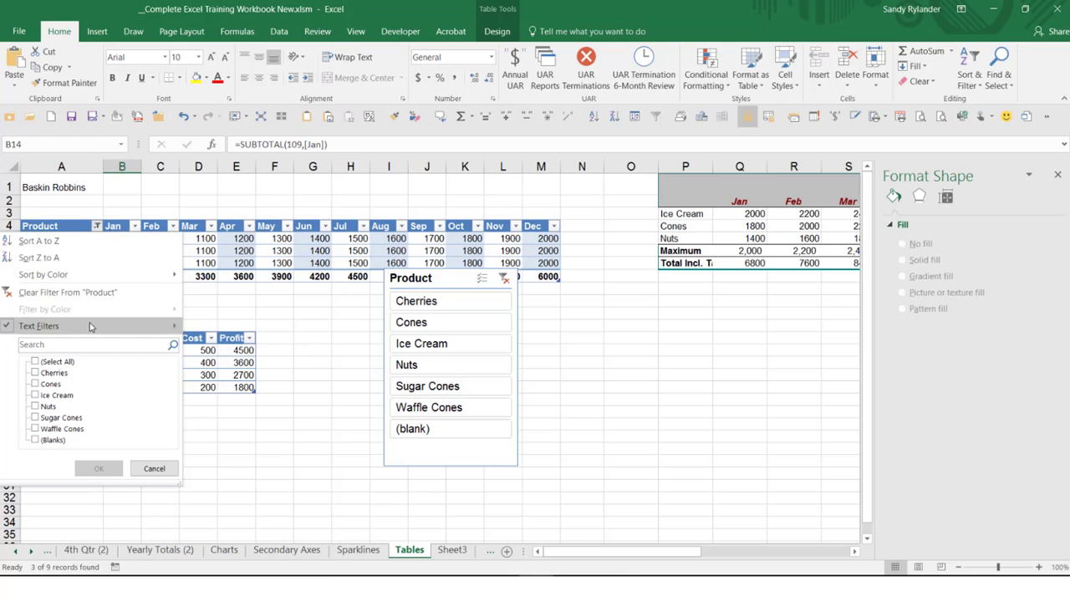
{"action": "mouse_move", "coordinate": [91, 327]}
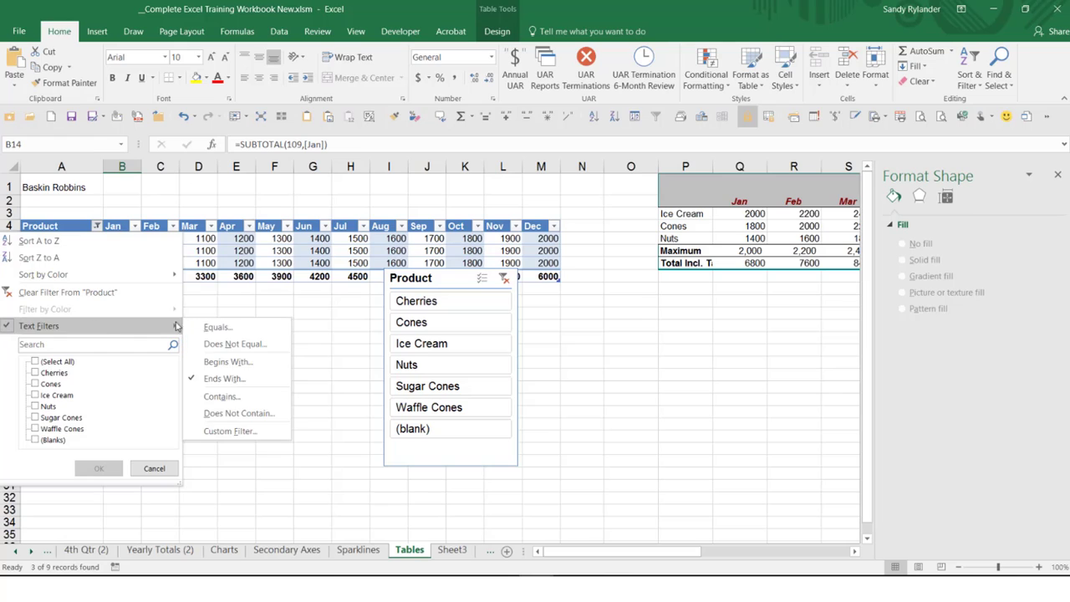
{"action": "left_click", "coordinate": [230, 335]}
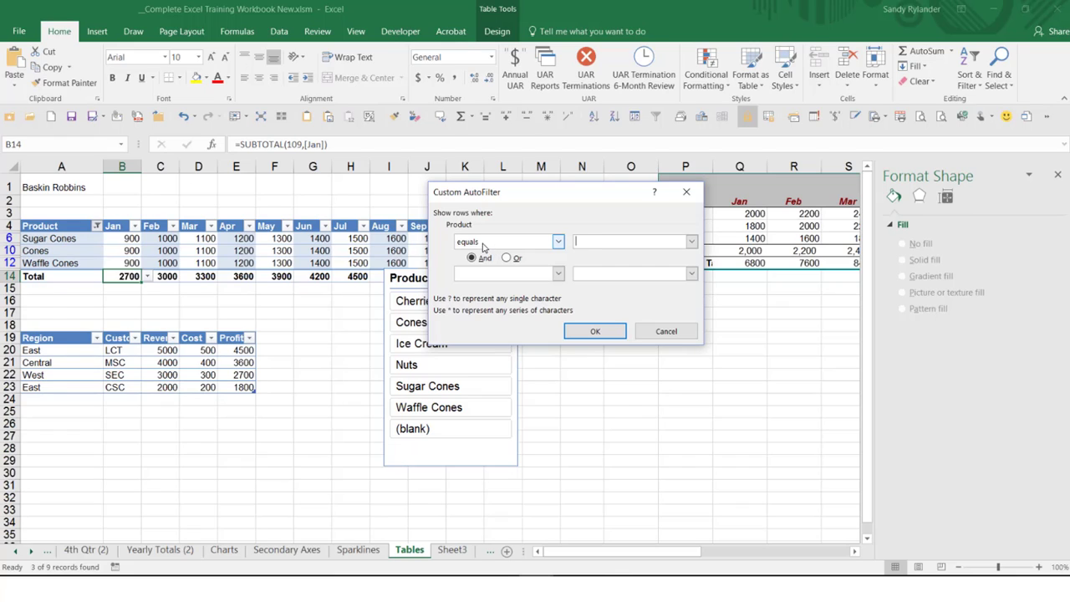
{"action": "type", "text": "Sugar cones"}
{"action": "left_click", "coordinate": [557, 274]}
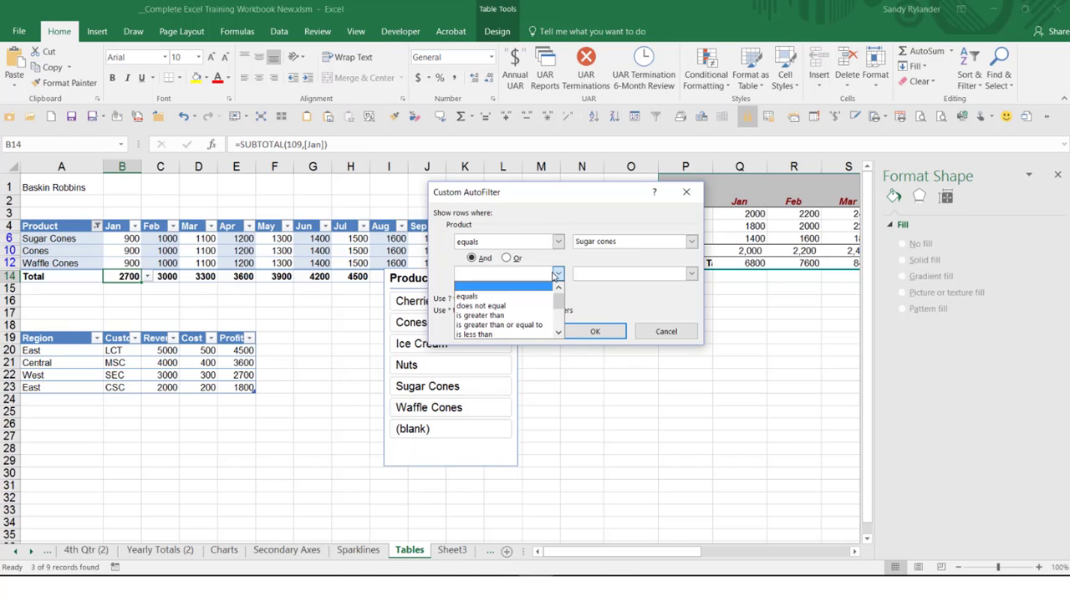
{"action": "left_click", "coordinate": [512, 298]}
{"action": "left_click", "coordinate": [602, 274]}
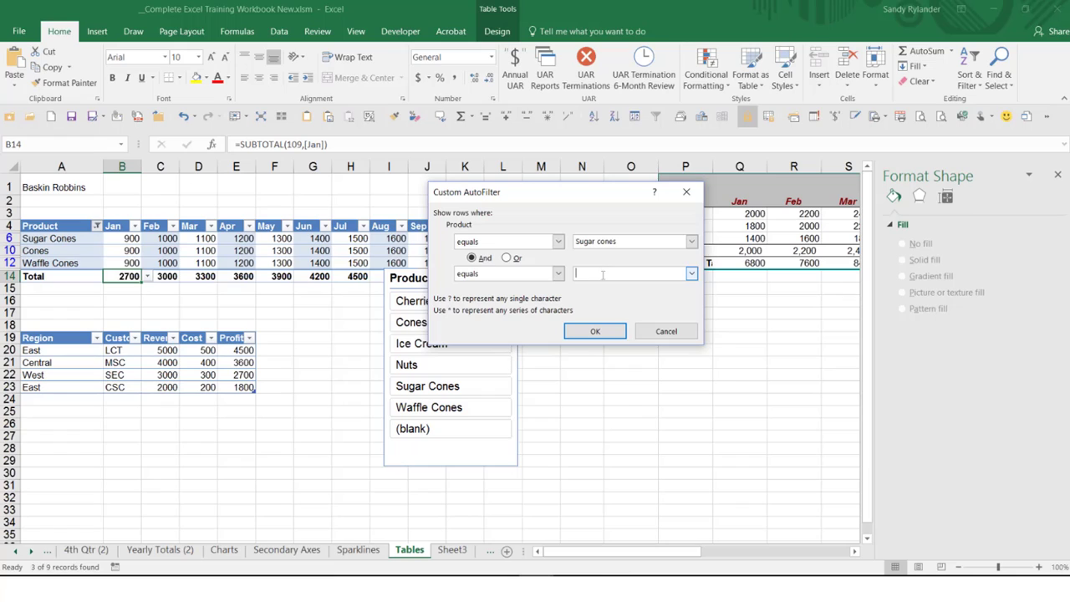
{"action": "type", "text": "Waffle cones"}
{"action": "left_click", "coordinate": [506, 259]}
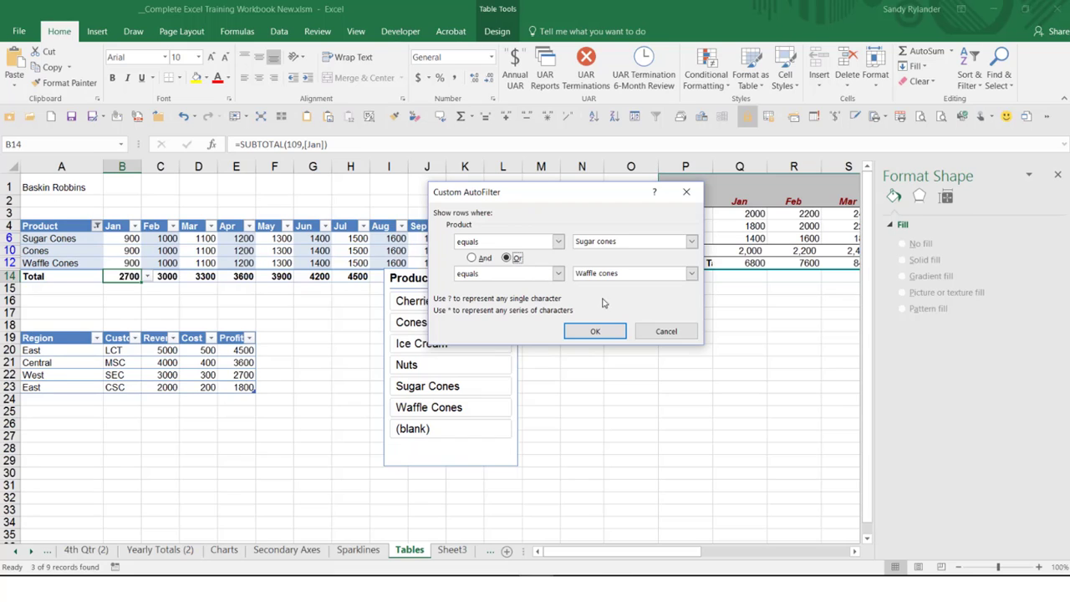
{"action": "left_click", "coordinate": [594, 330]}
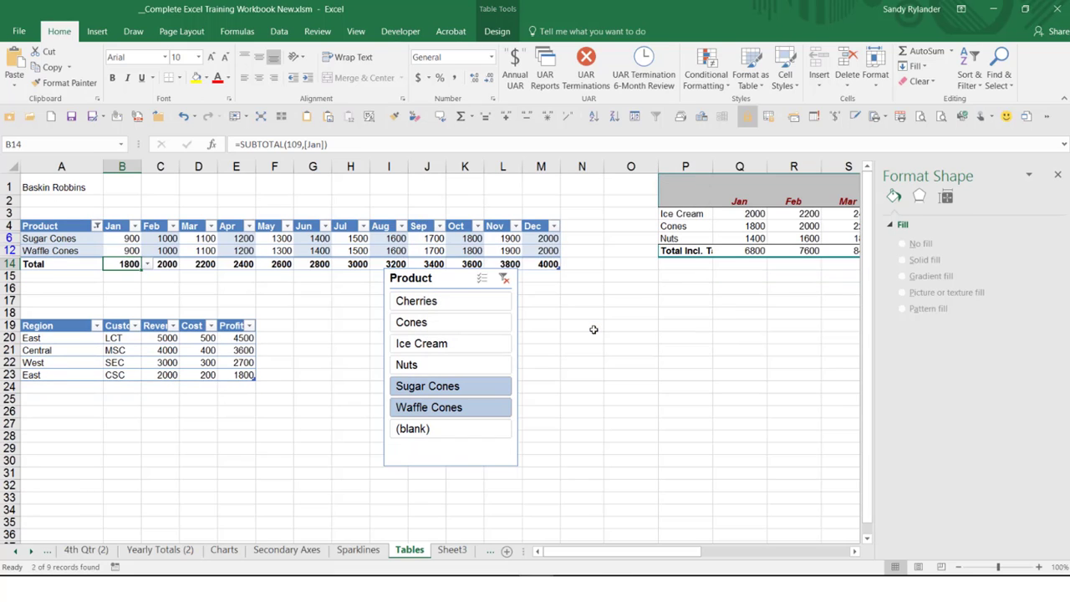
- Look at the Equals text filter options for the Product column, and dismiss them
{"action": "left_click", "coordinate": [97, 227]}
{"action": "mouse_move", "coordinate": [75, 326]}
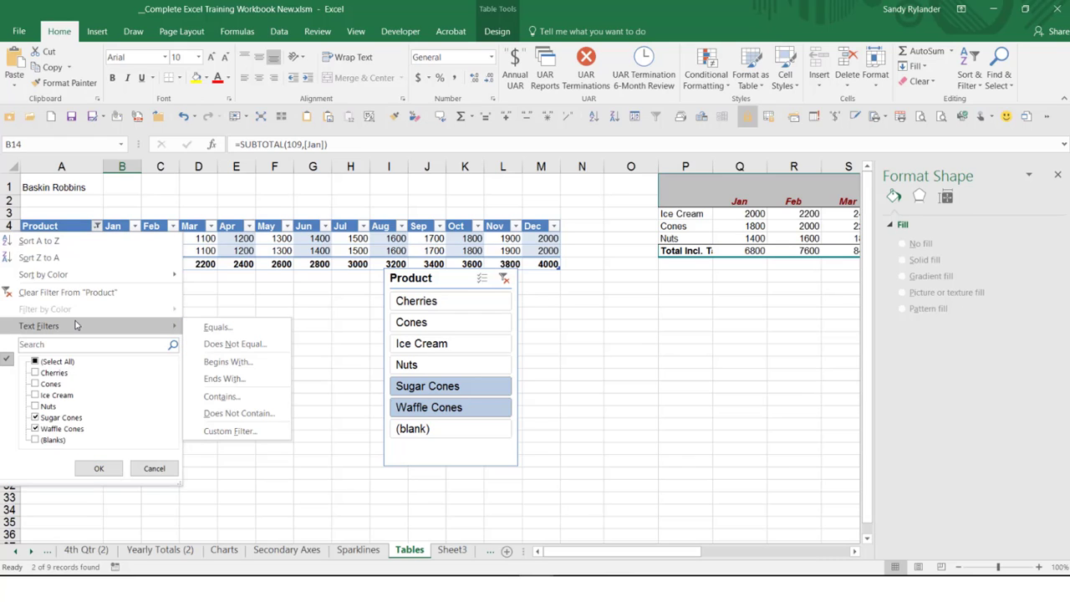
{"action": "left_click", "coordinate": [202, 331]}
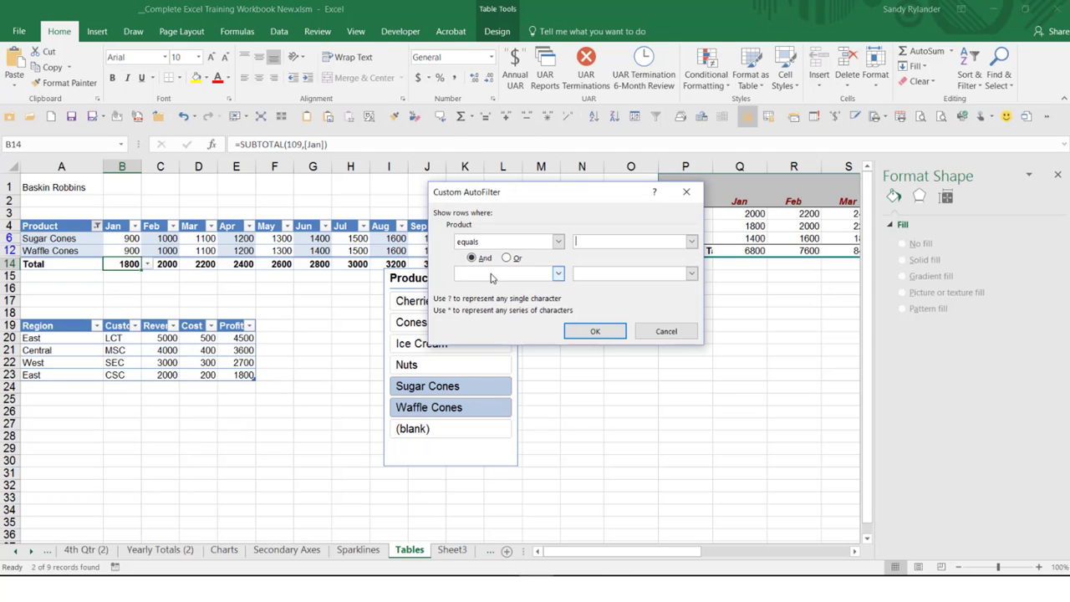
{"action": "left_click", "coordinate": [661, 330]}
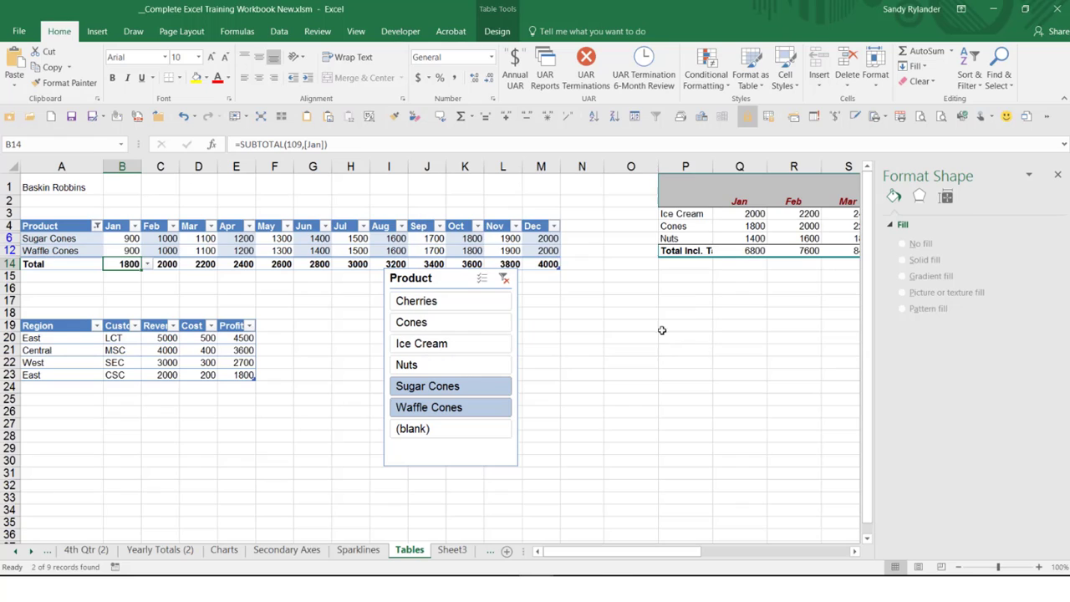
- Show all products again in the Product column filter, and delete the Product slicer
{"action": "left_click", "coordinate": [96, 227]}
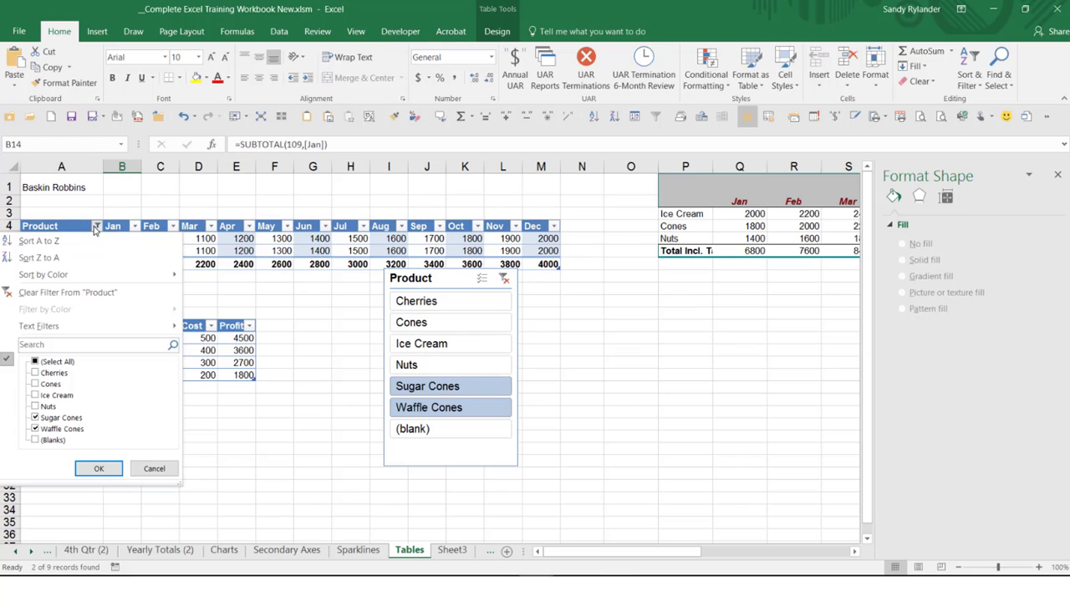
{"action": "left_click", "coordinate": [35, 361]}
{"action": "left_click", "coordinate": [90, 468]}
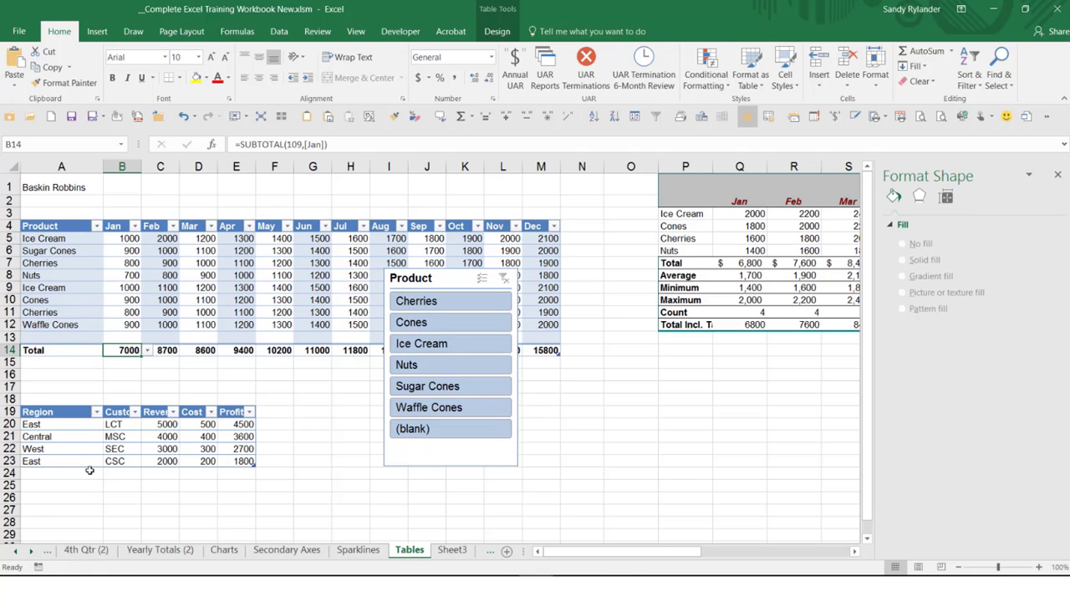
{"action": "left_click", "coordinate": [433, 280]}
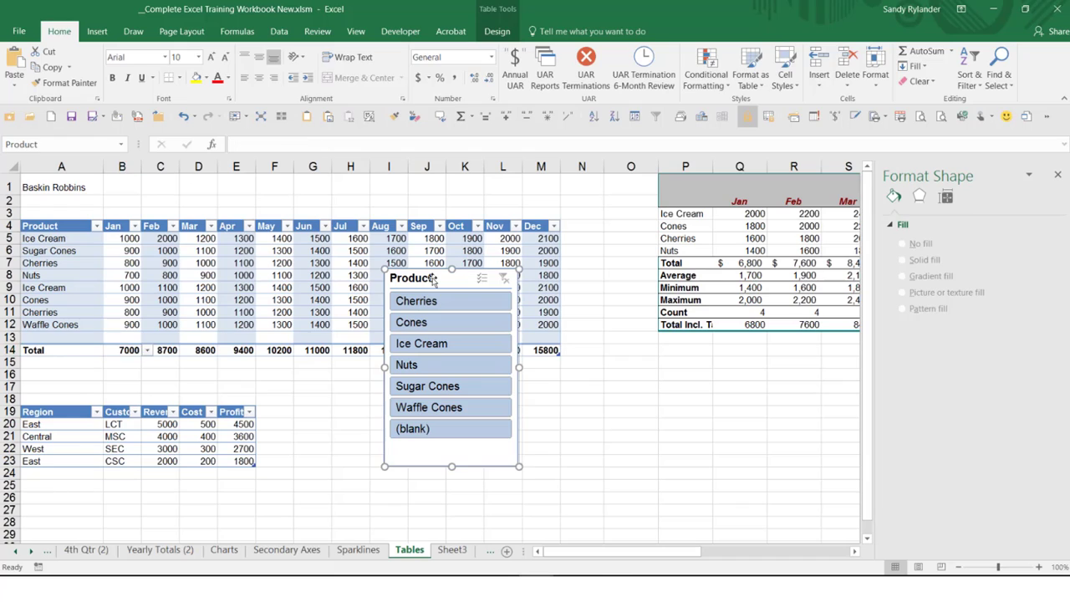
{"action": "key", "text": "Delete"}
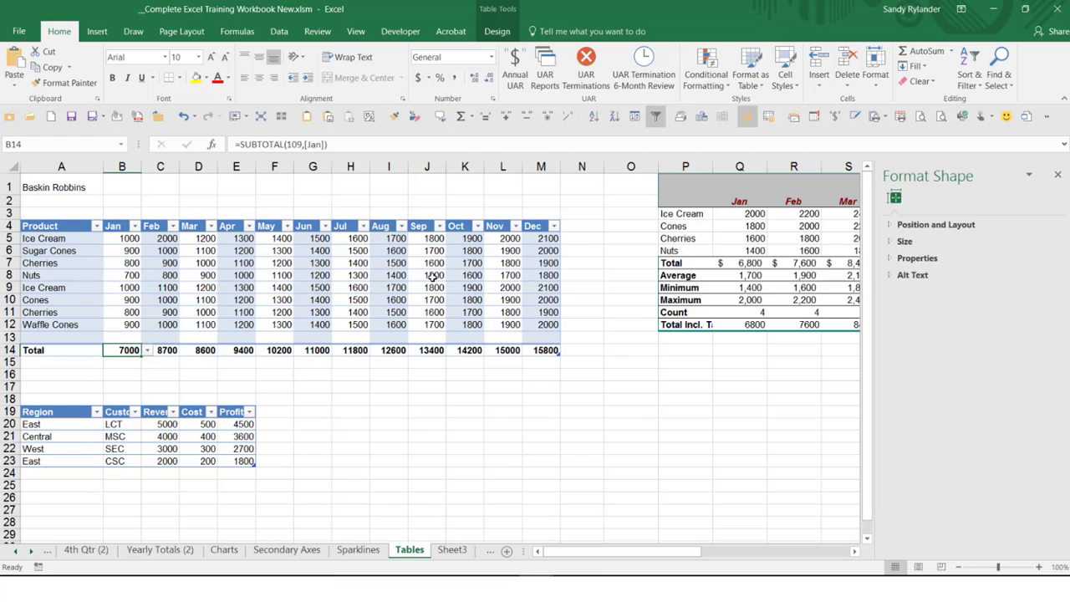
{"action": "left_click", "coordinate": [10, 338]}
{"action": "left_click", "coordinate": [60, 339]}
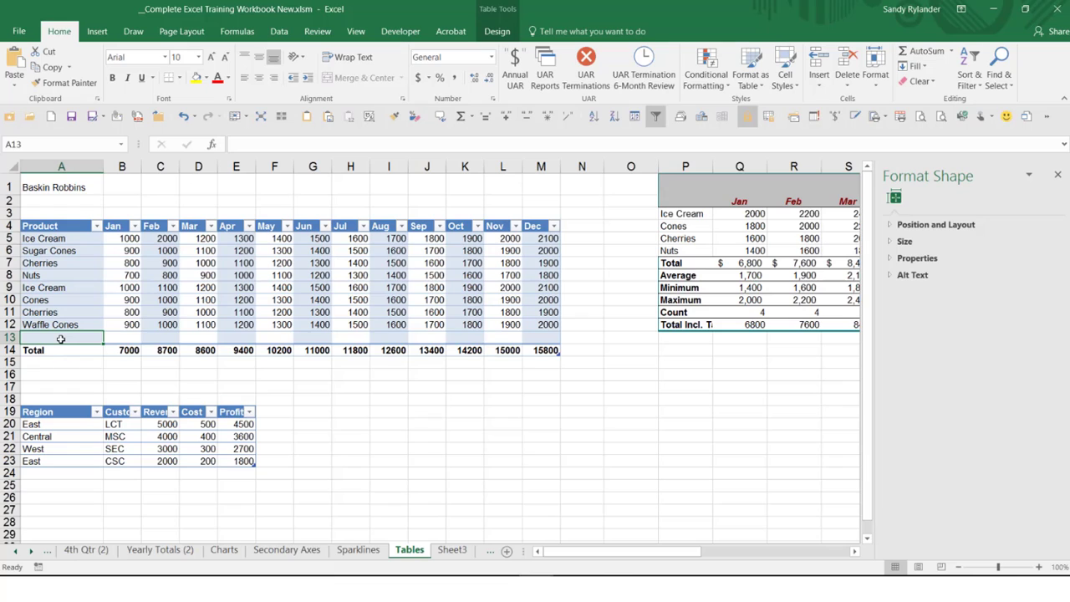
{"action": "left_click", "coordinate": [483, 39]}
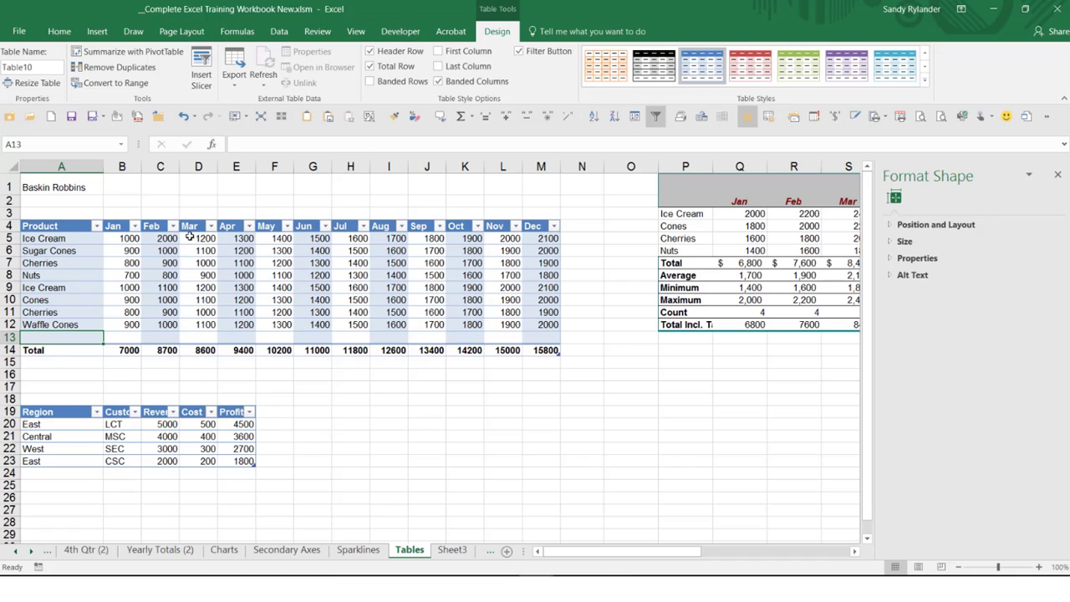
{"action": "left_click", "coordinate": [233, 254]}
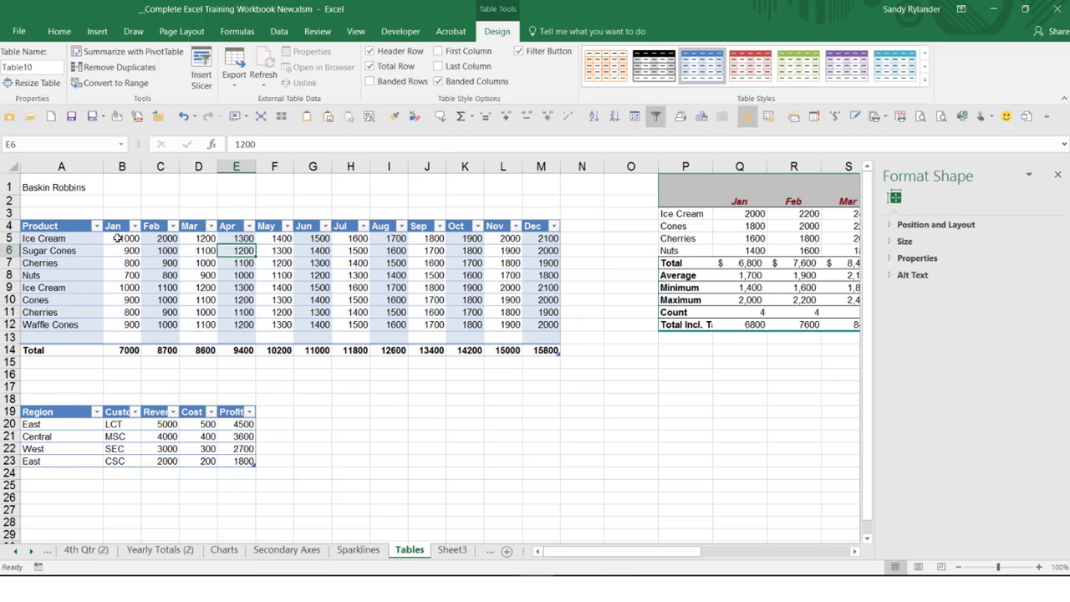
{"action": "left_click_drag", "start_coordinate": [117, 238], "coordinate": [533, 324]}
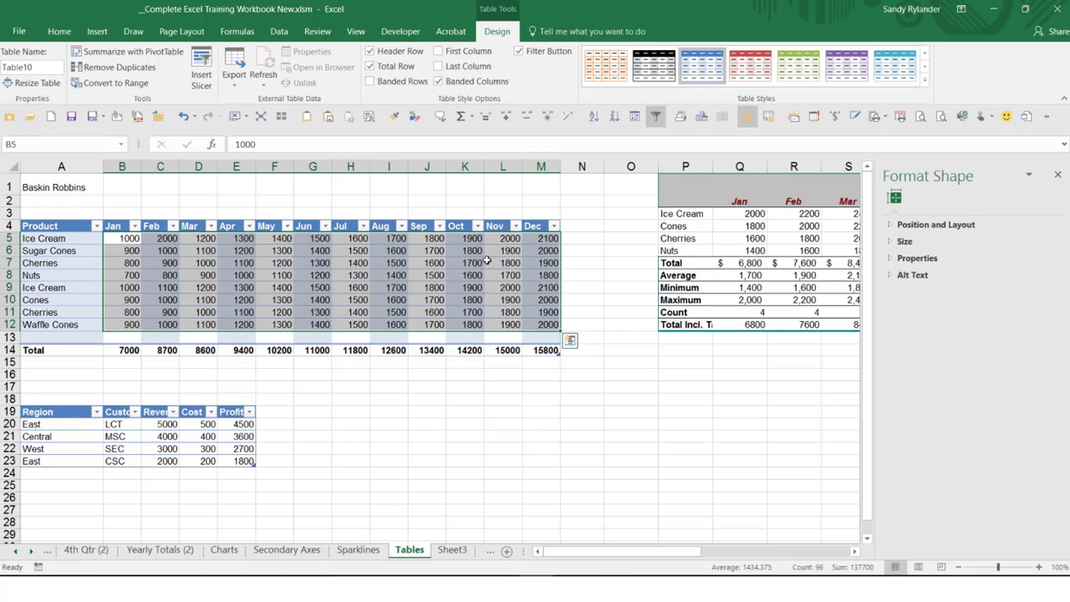
{"action": "left_click", "coordinate": [114, 237]}
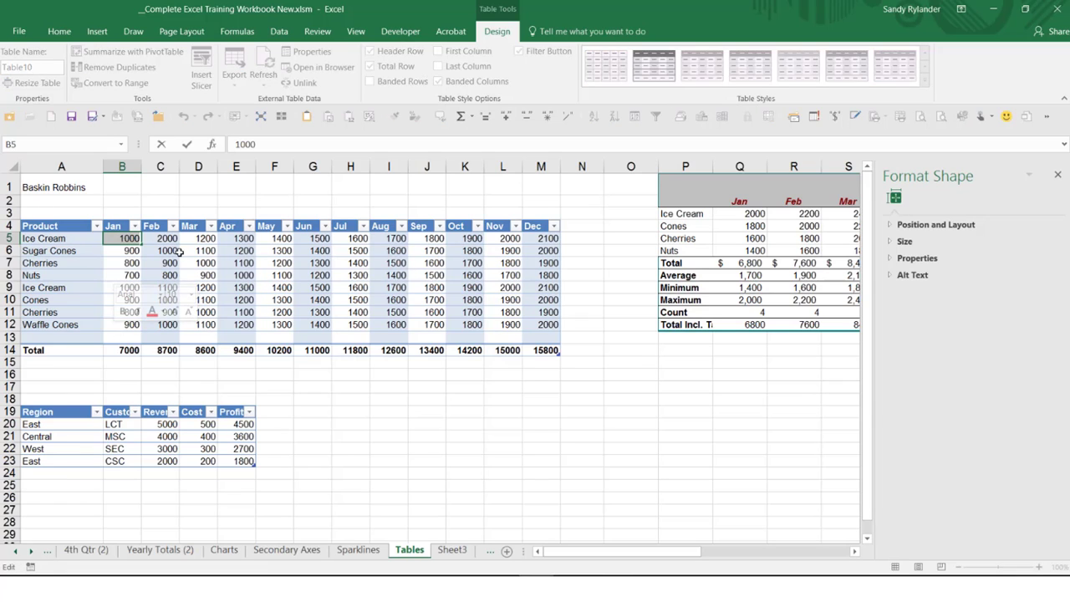
{"action": "key", "text": "Escape"}
- Try a Quick Analysis Greater Than 900 format with Light Red Fill with Dark Red Text on the Jan values in B5:B12
{"action": "left_click_drag", "start_coordinate": [128, 240], "coordinate": [131, 332]}
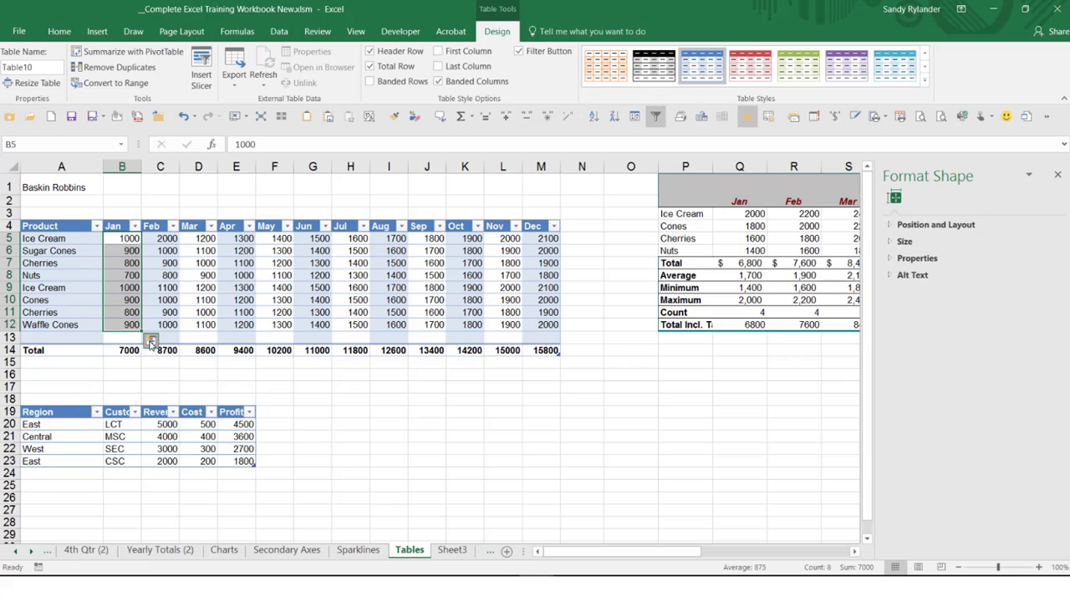
{"action": "left_click", "coordinate": [150, 341]}
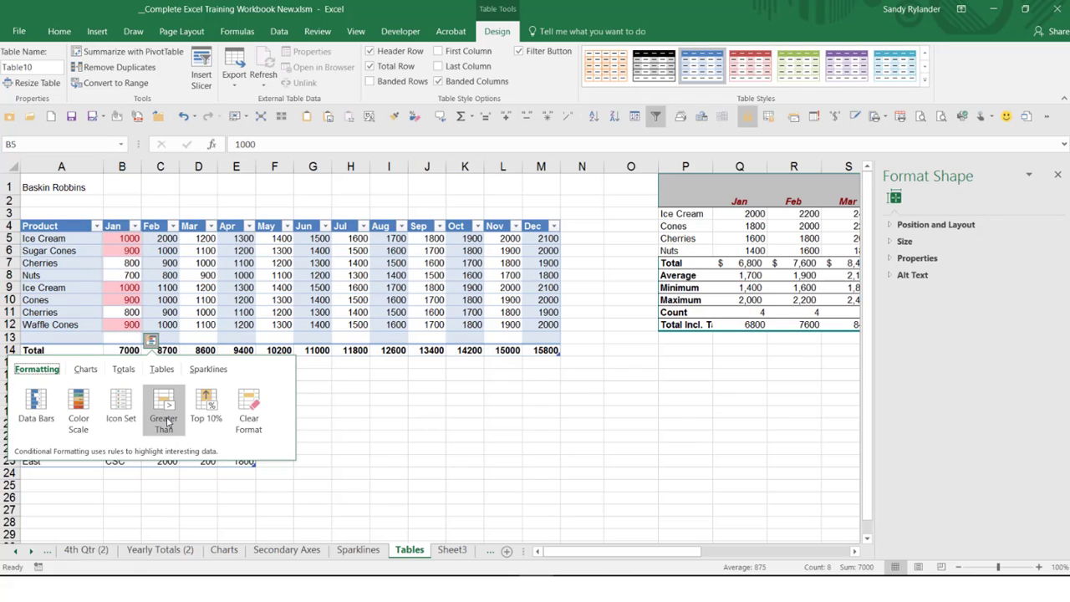
{"action": "left_click", "coordinate": [165, 407]}
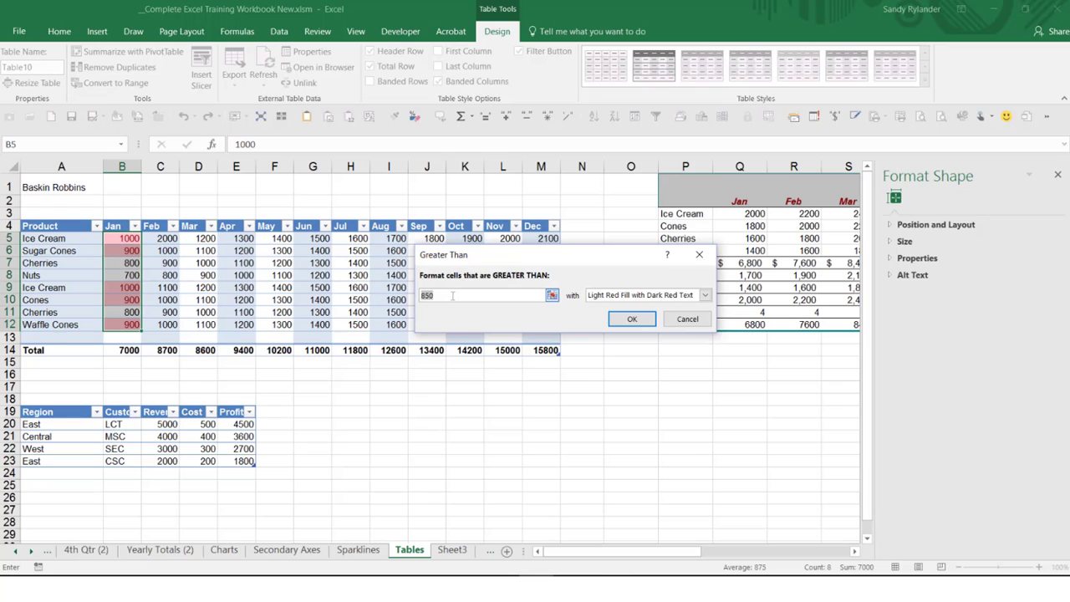
{"action": "type", "text": "900"}
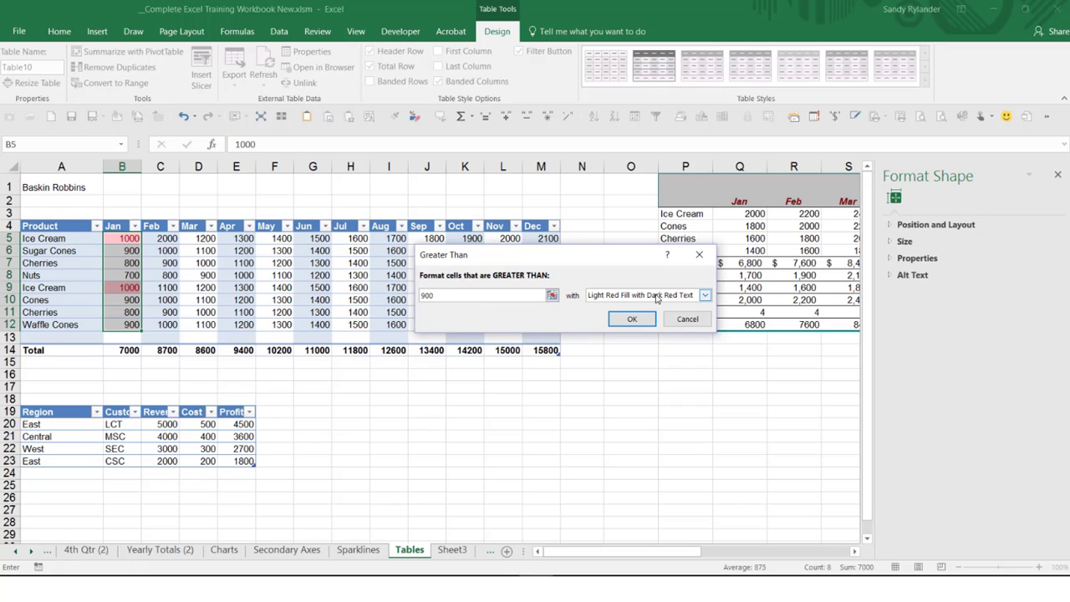
{"action": "left_click", "coordinate": [704, 296]}
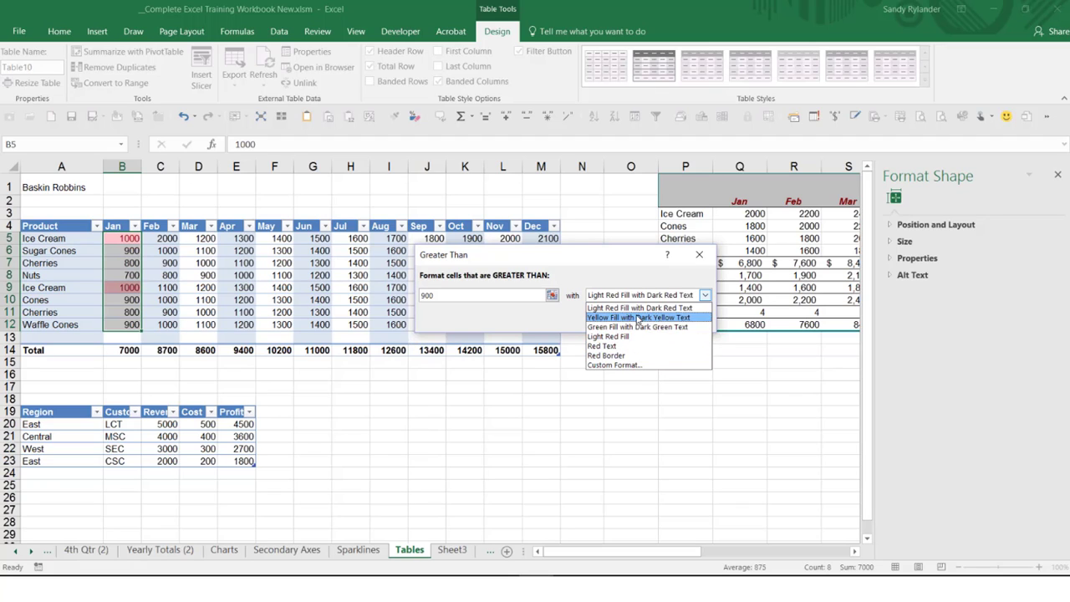
{"action": "left_click", "coordinate": [660, 264]}
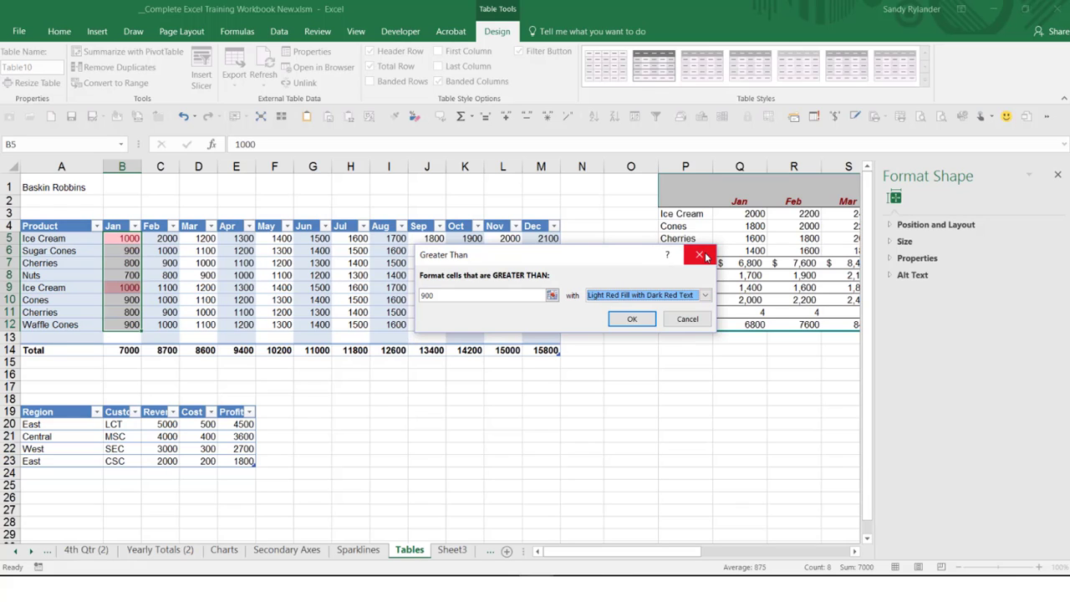
{"action": "left_click", "coordinate": [699, 254]}
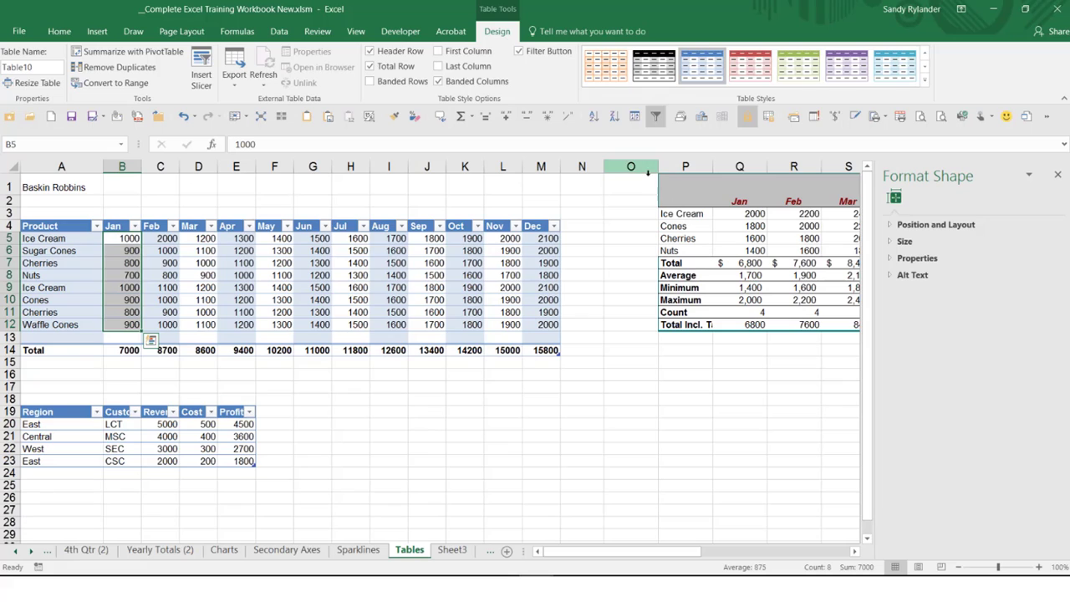
- Add an Equal To 850 highlight rule with Light Red Fill with Dark Red Text to the Jan values in B5:B12
{"action": "left_click", "coordinate": [57, 32]}
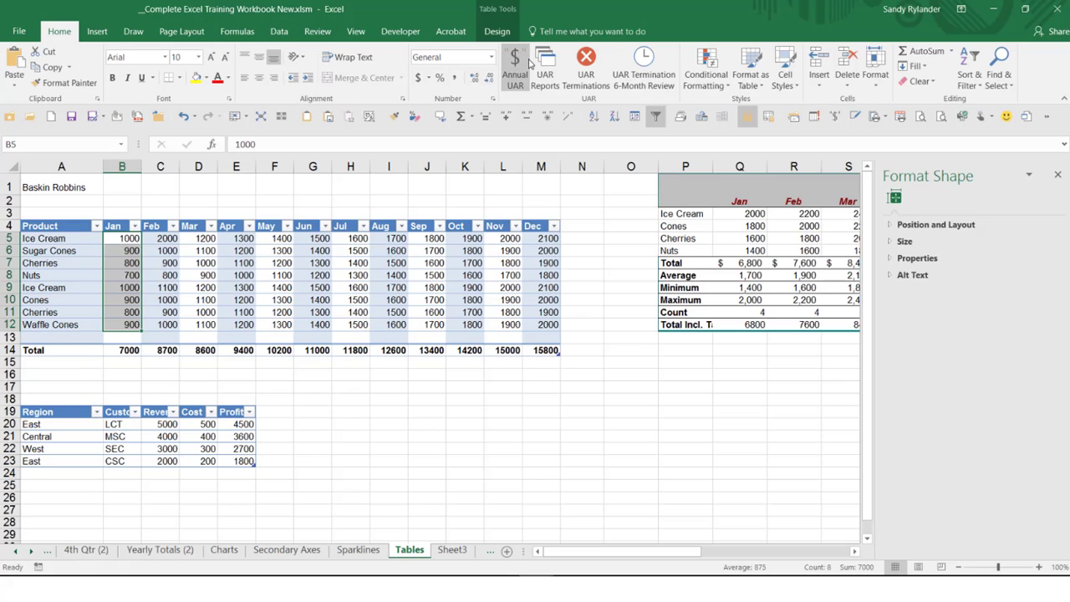
{"action": "left_click", "coordinate": [716, 92]}
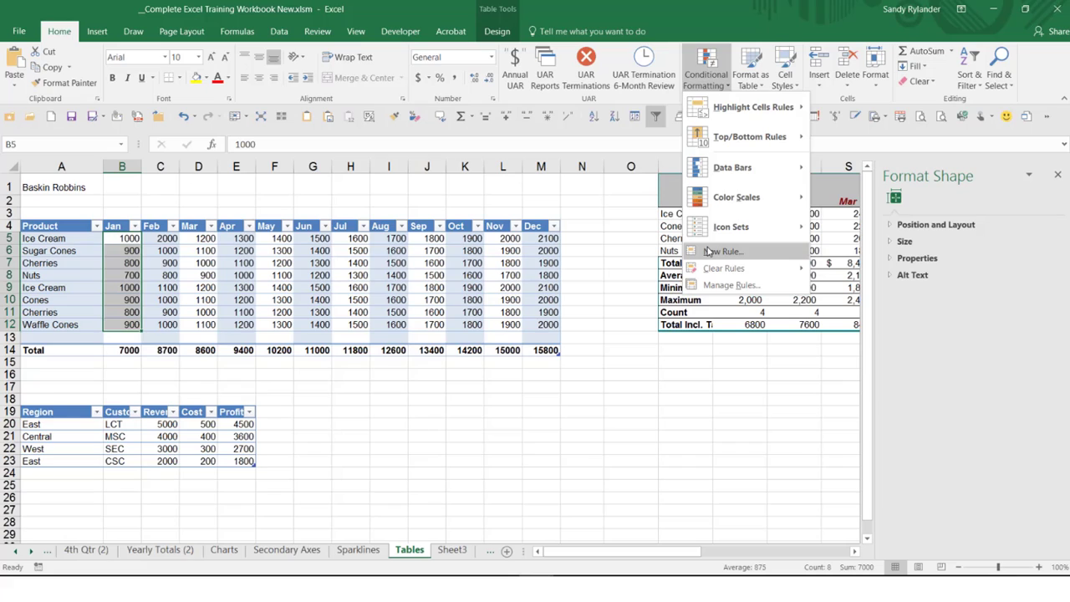
{"action": "mouse_move", "coordinate": [754, 111]}
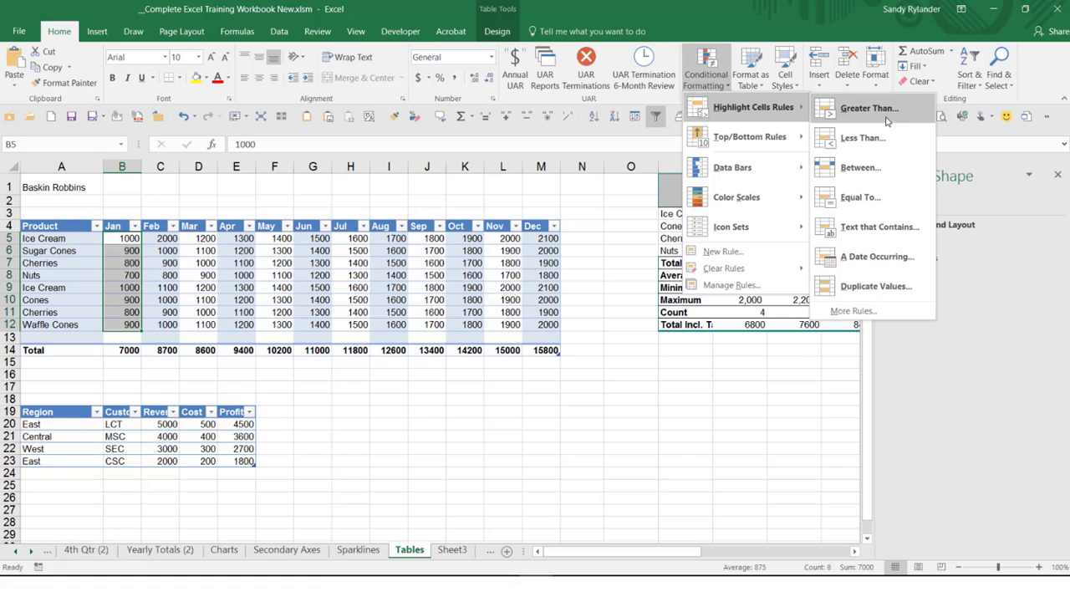
{"action": "left_click", "coordinate": [849, 198]}
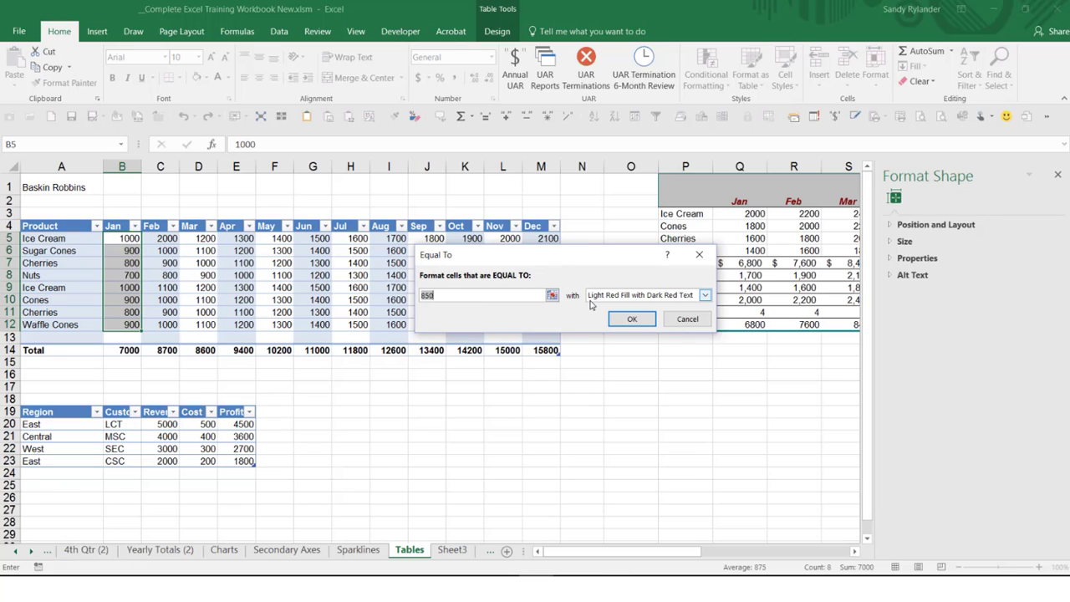
{"action": "left_click", "coordinate": [705, 297]}
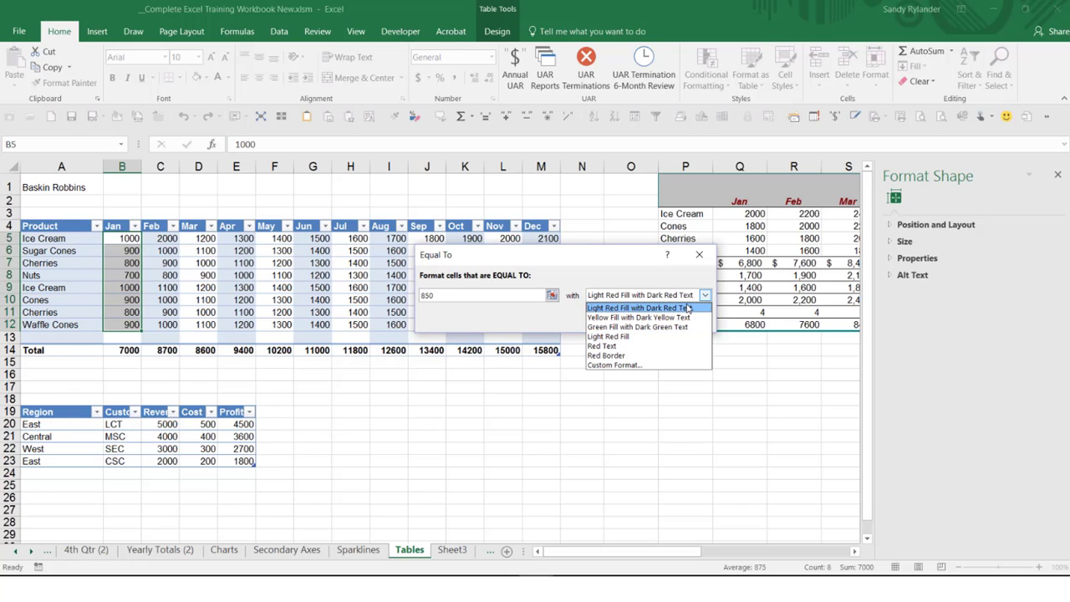
{"action": "left_click", "coordinate": [687, 308]}
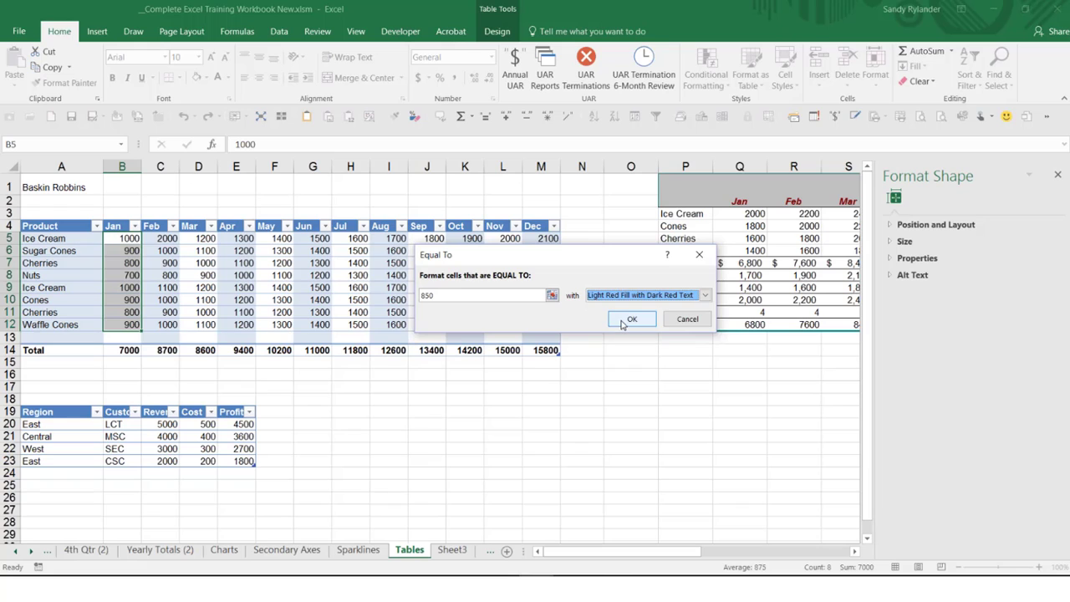
{"action": "left_click", "coordinate": [624, 320]}
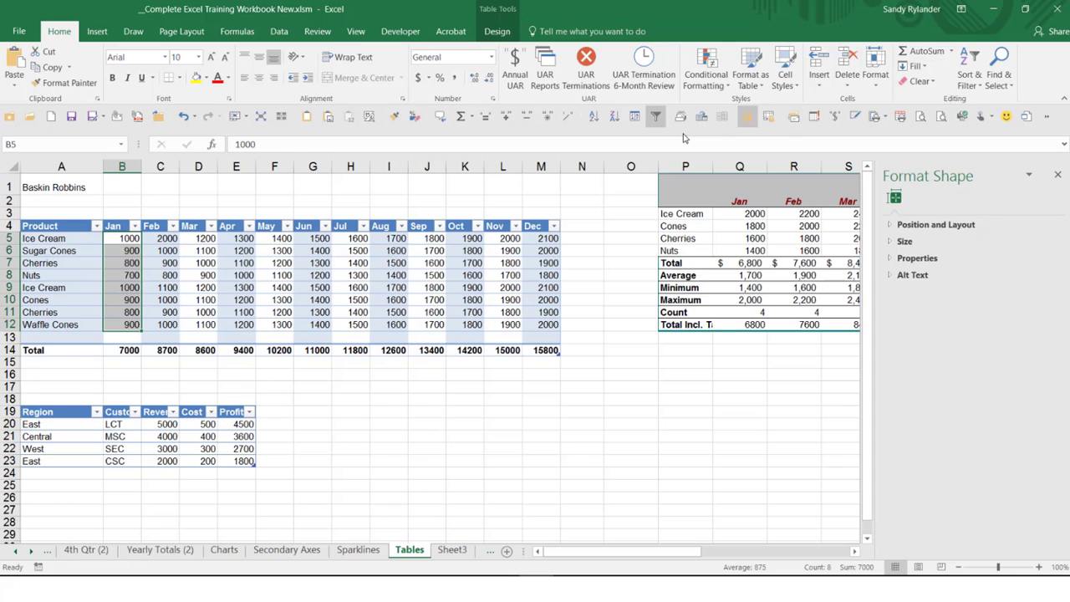
- Highlight the Jan values in B5:B12 that are equal to 800 with Light Red Fill with Dark Red Text
{"action": "left_click", "coordinate": [722, 89]}
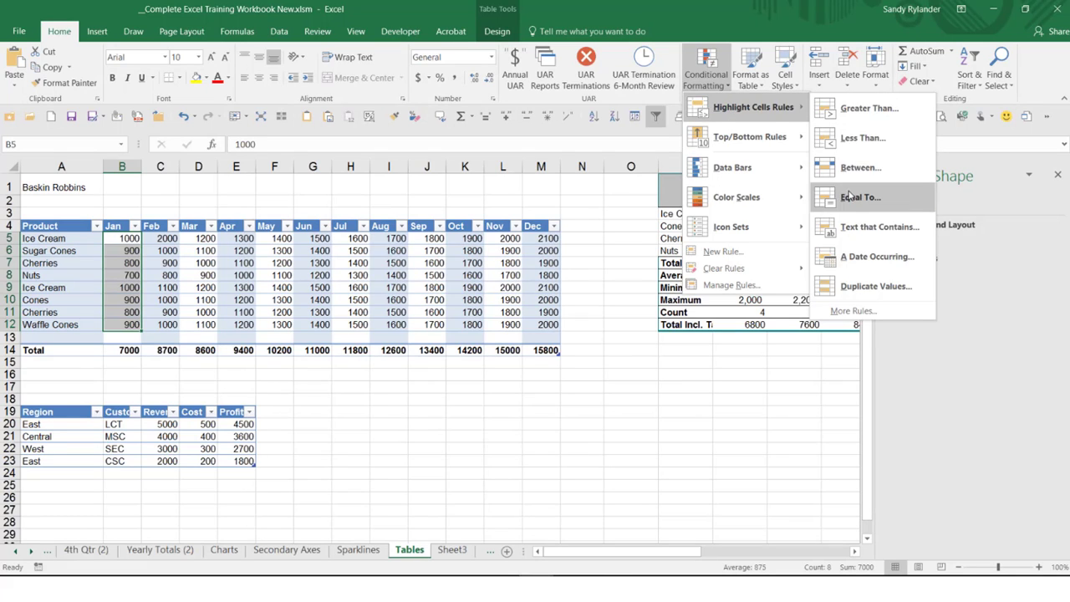
{"action": "left_click", "coordinate": [849, 195]}
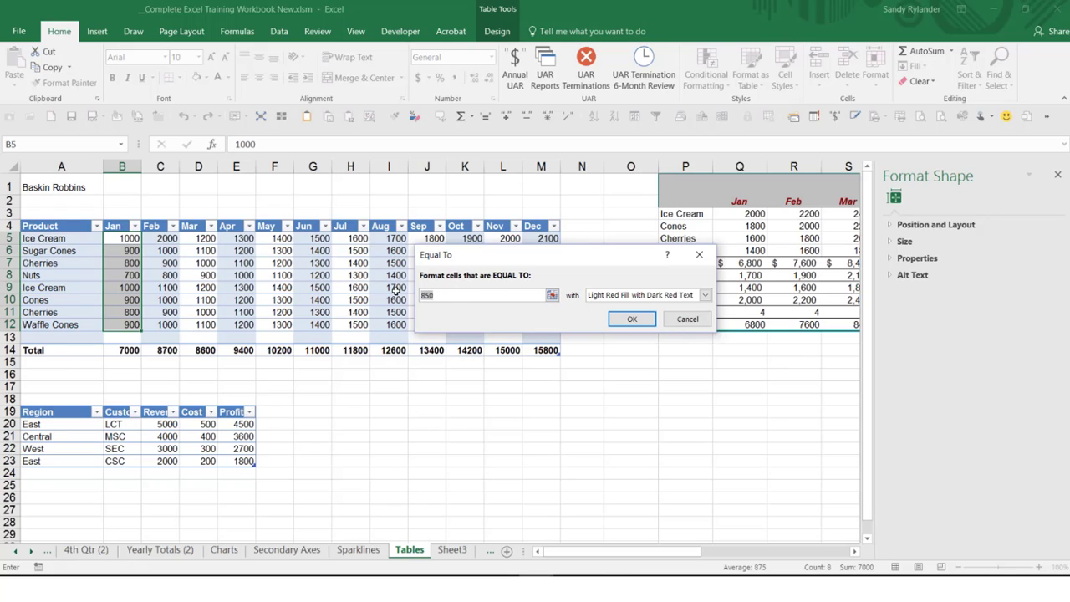
{"action": "type", "text": "800"}
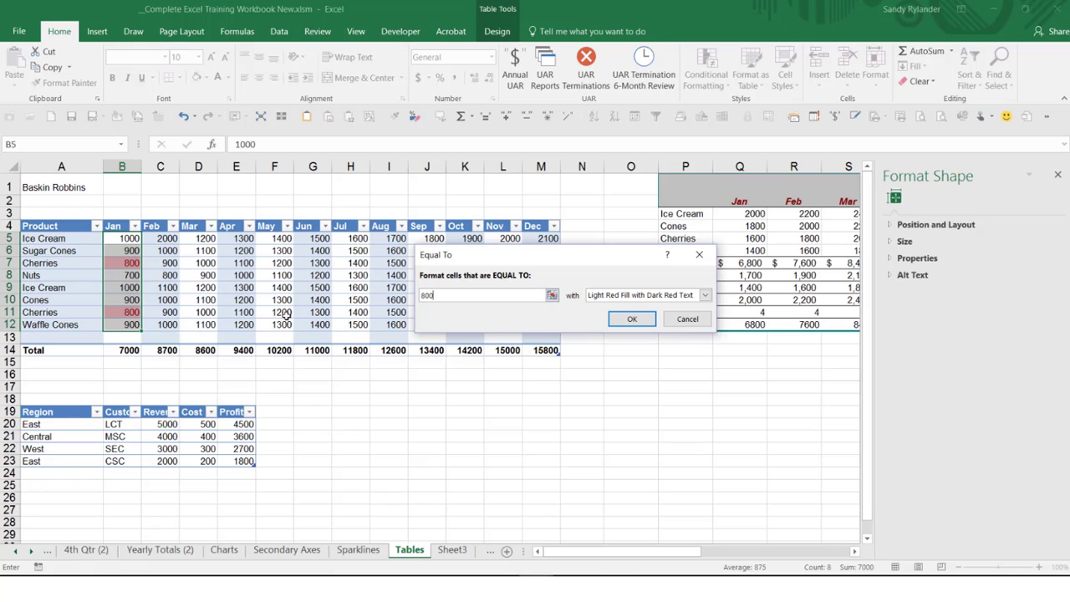
{"action": "left_click", "coordinate": [620, 319]}
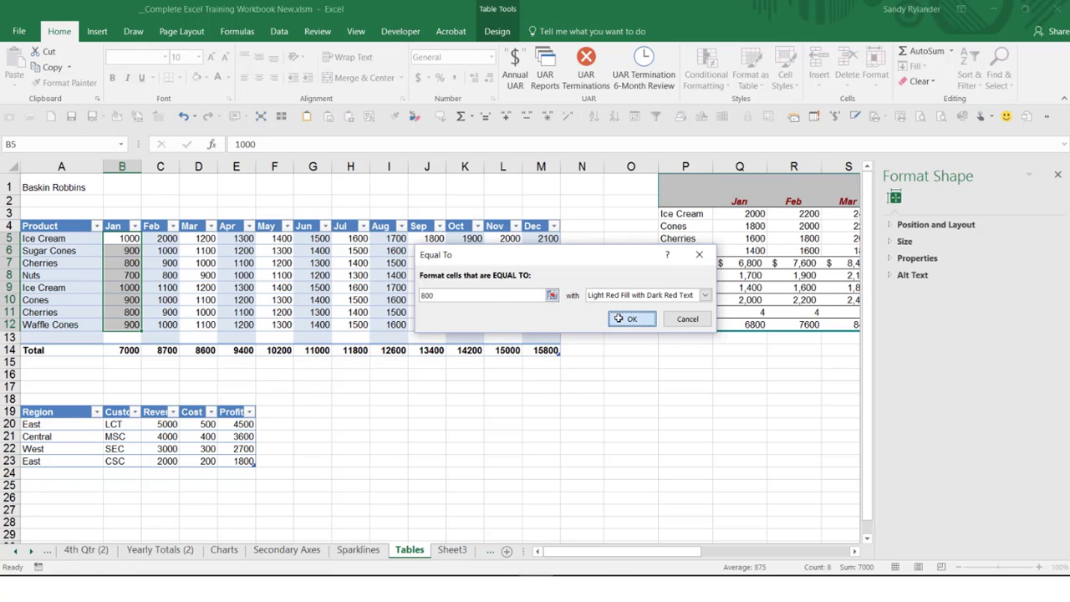
{"action": "left_click", "coordinate": [458, 377]}
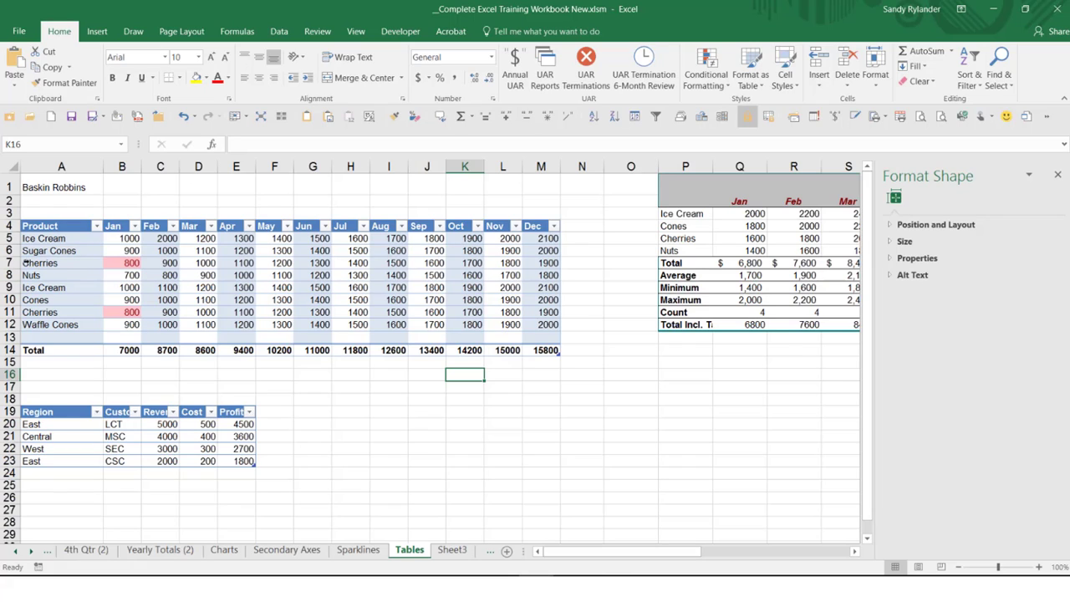
- Fill both Cherries rows of the product table, from Product through Dec, with yellow
{"action": "left_click_drag", "start_coordinate": [50, 263], "coordinate": [529, 265]}
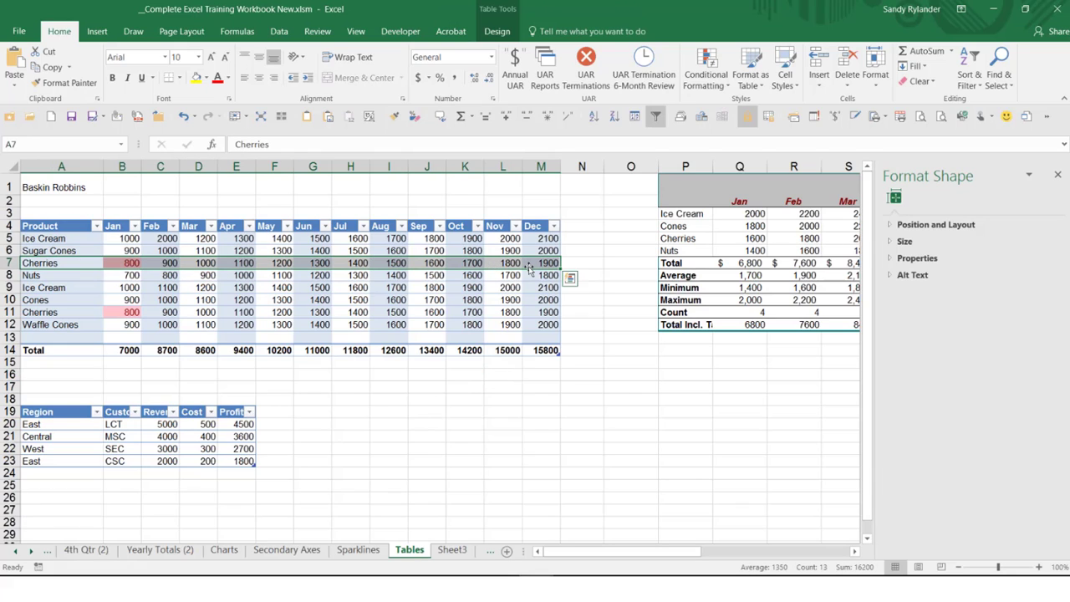
{"action": "key", "text": "ctrl+q"}
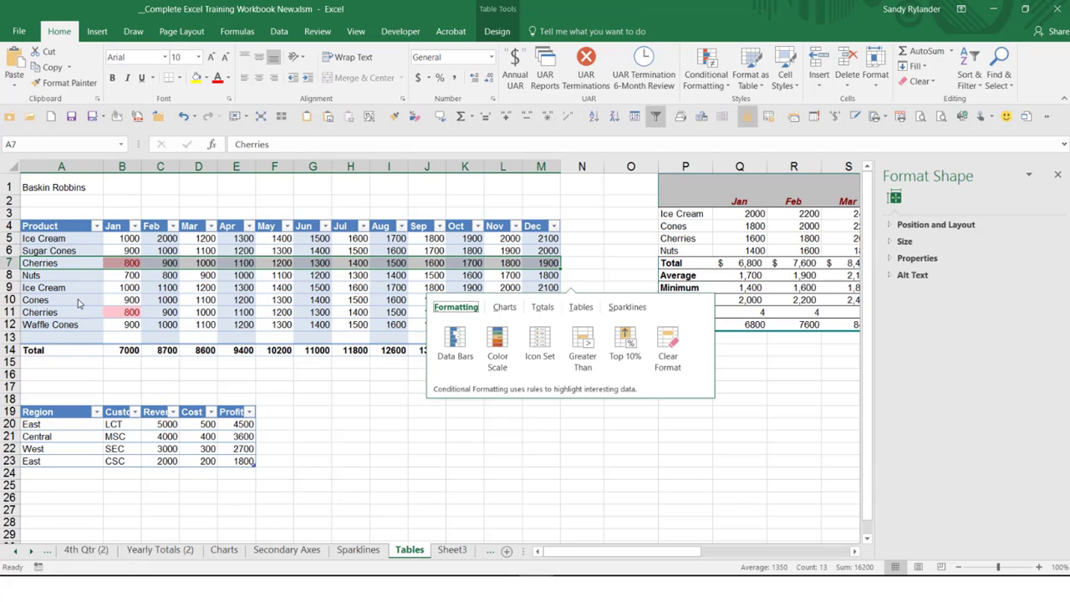
{"action": "left_click_drag", "start_coordinate": [40, 310], "coordinate": [529, 312]}
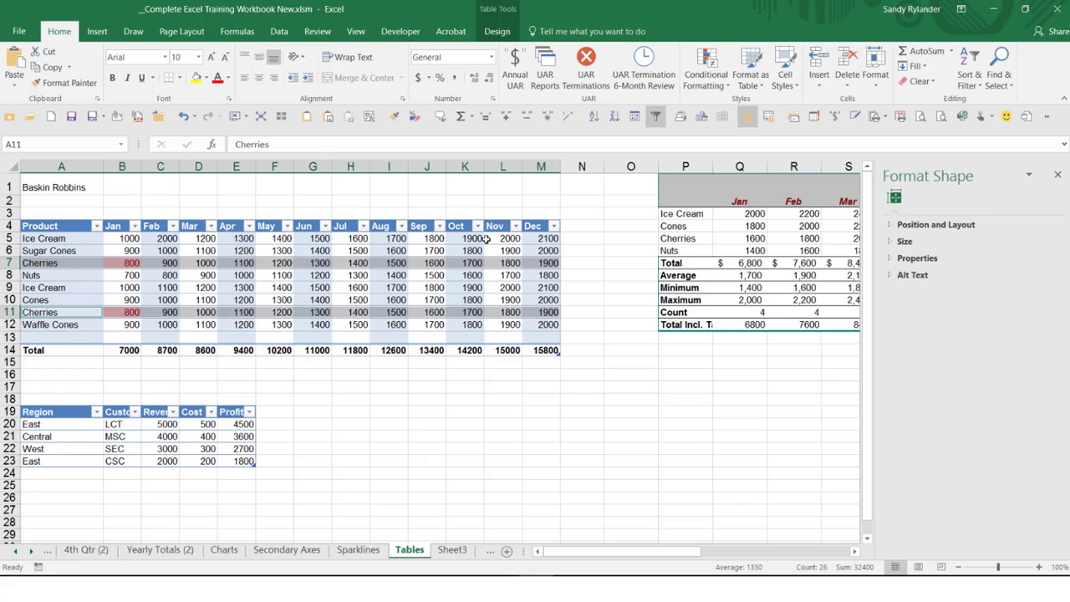
{"action": "left_click", "coordinate": [195, 79]}
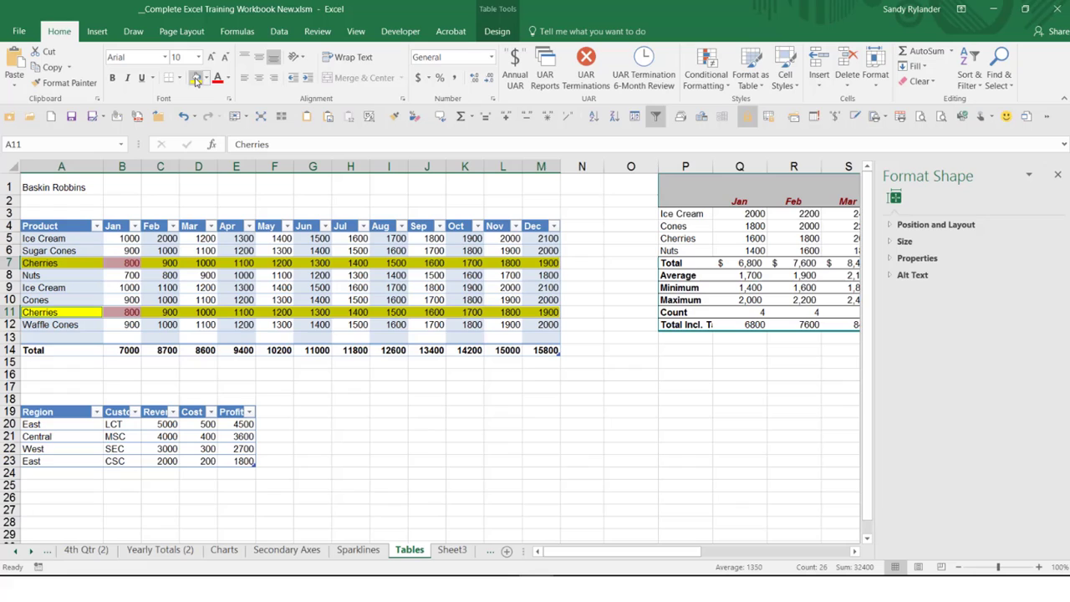
{"action": "left_click", "coordinate": [98, 276]}
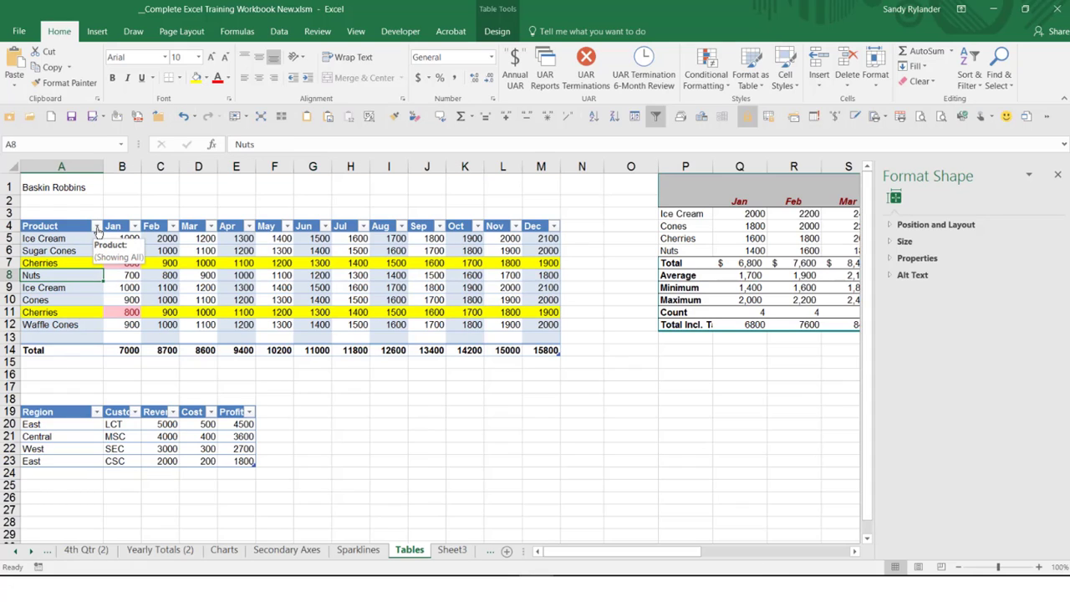
{"action": "left_click", "coordinate": [97, 229]}
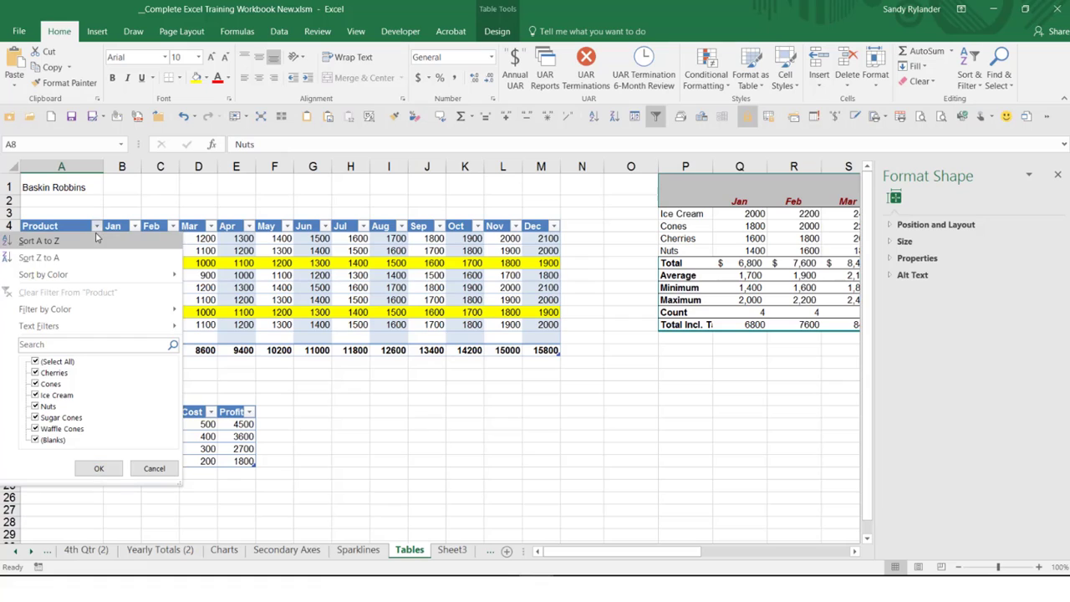
{"action": "mouse_move", "coordinate": [74, 304]}
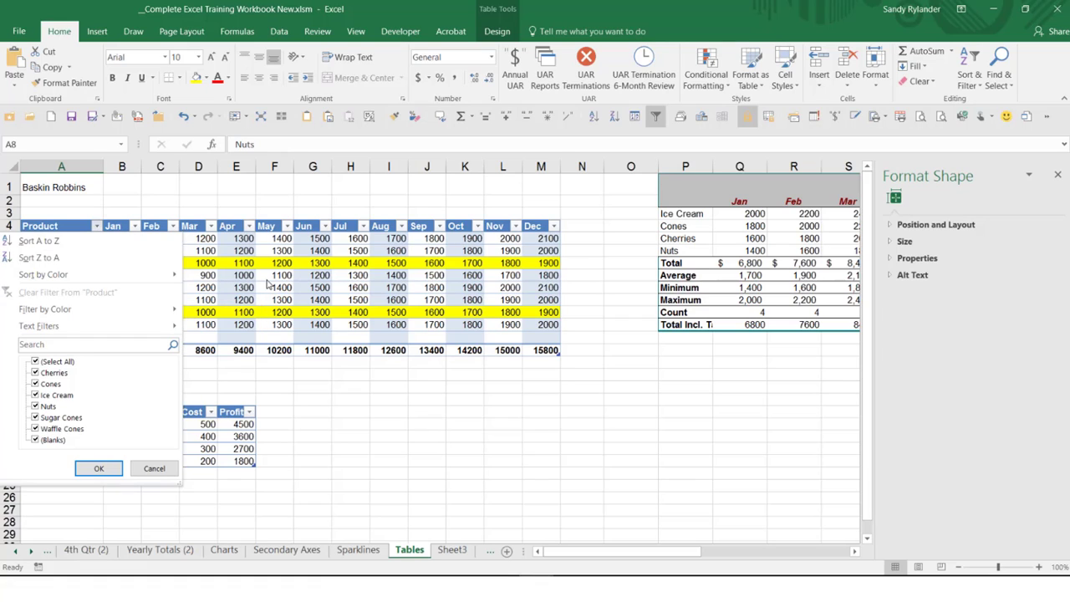
{"action": "left_click", "coordinate": [98, 468]}
- Fill the adjacent Nuts and Ice Cream rows in A8:M9, from Product through Dec, with the red theme color
{"action": "left_click_drag", "start_coordinate": [48, 276], "coordinate": [531, 282]}
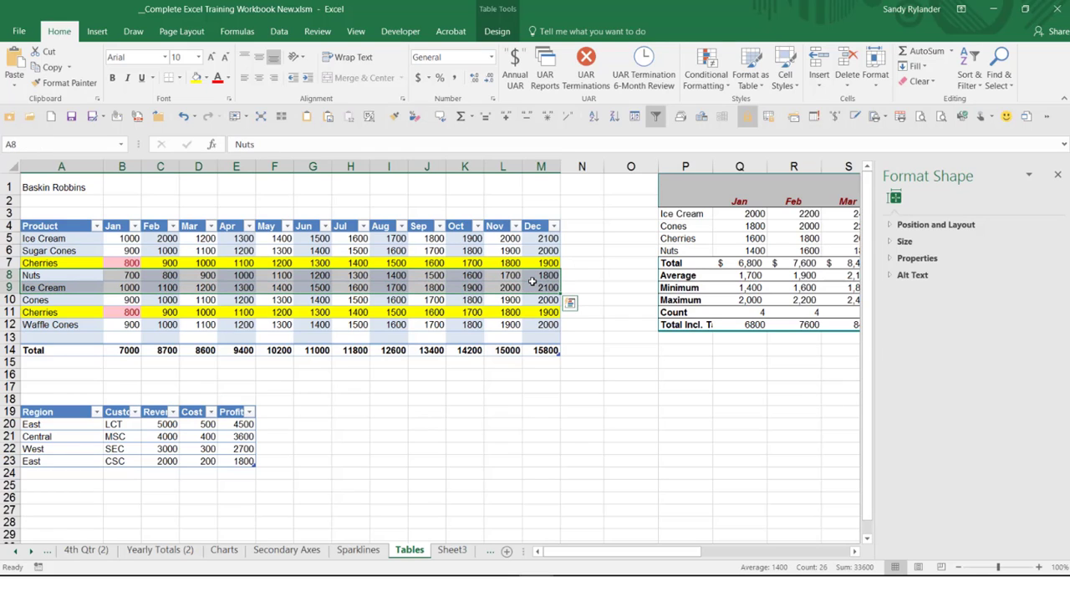
{"action": "left_click", "coordinate": [205, 78]}
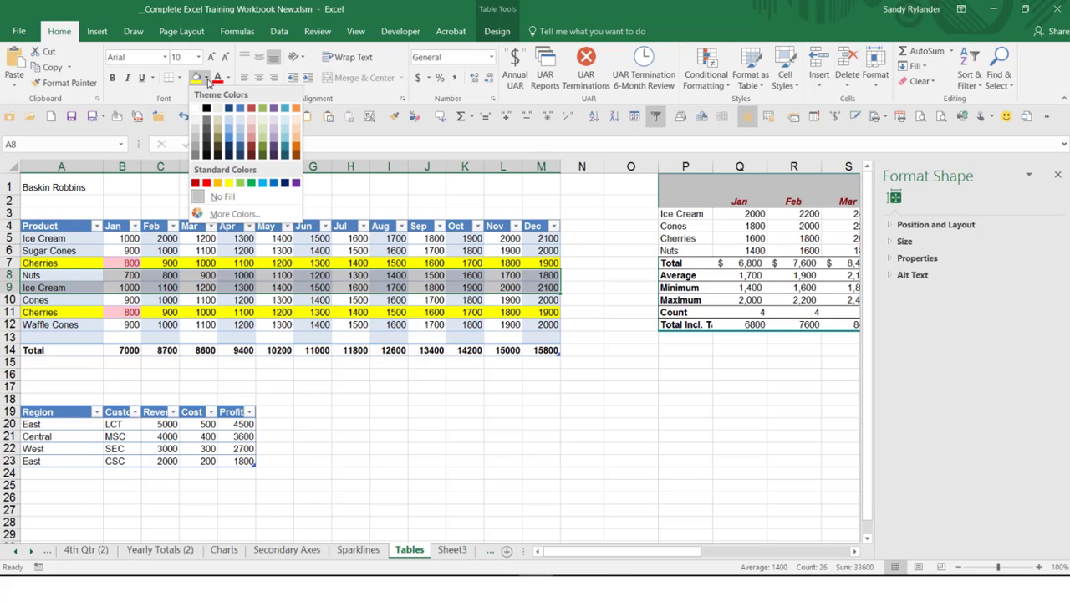
{"action": "left_click", "coordinate": [250, 114]}
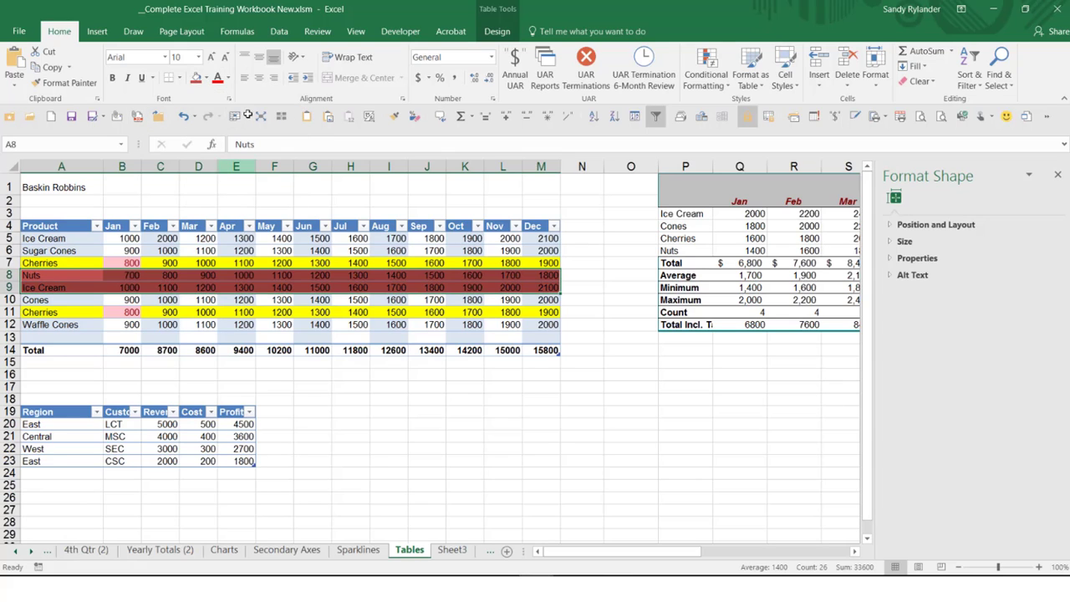
{"action": "left_click", "coordinate": [75, 275]}
- Filter the product table's Product column by the yellow cell color
{"action": "left_click", "coordinate": [97, 227]}
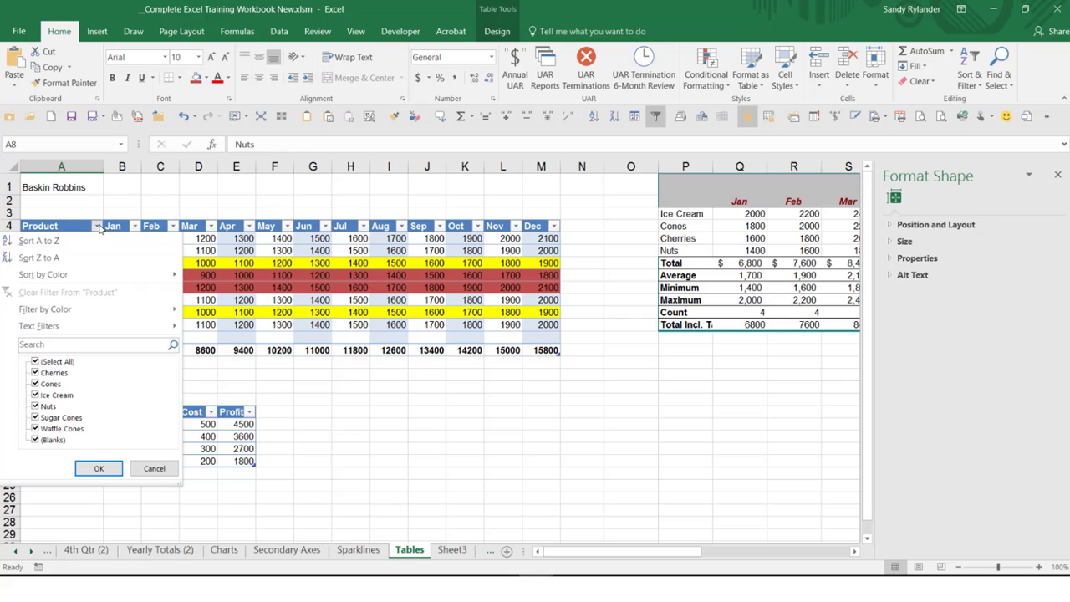
{"action": "mouse_move", "coordinate": [85, 276]}
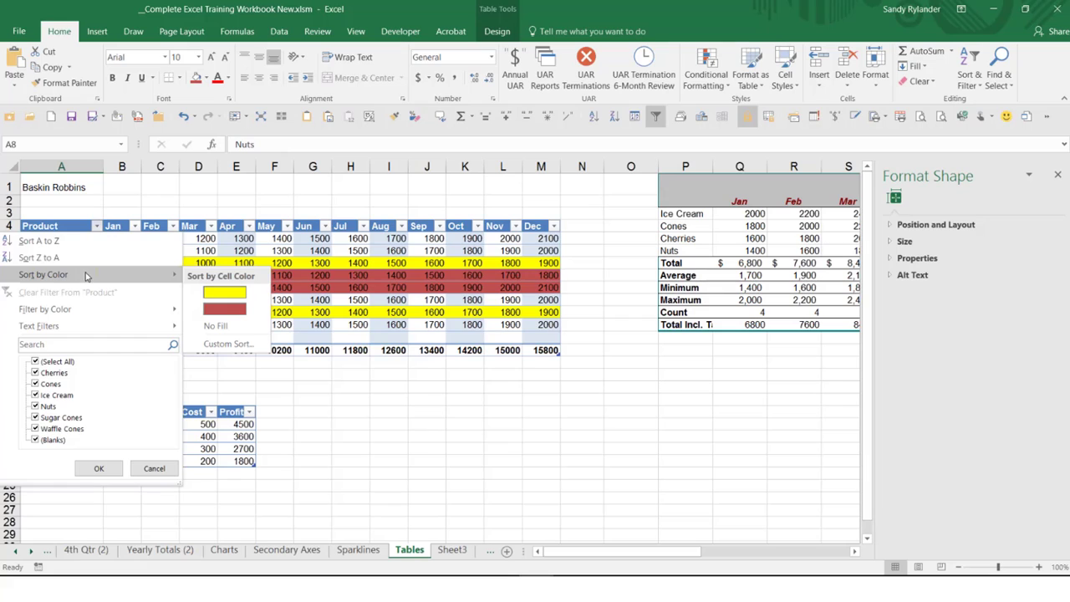
{"action": "mouse_move", "coordinate": [65, 316]}
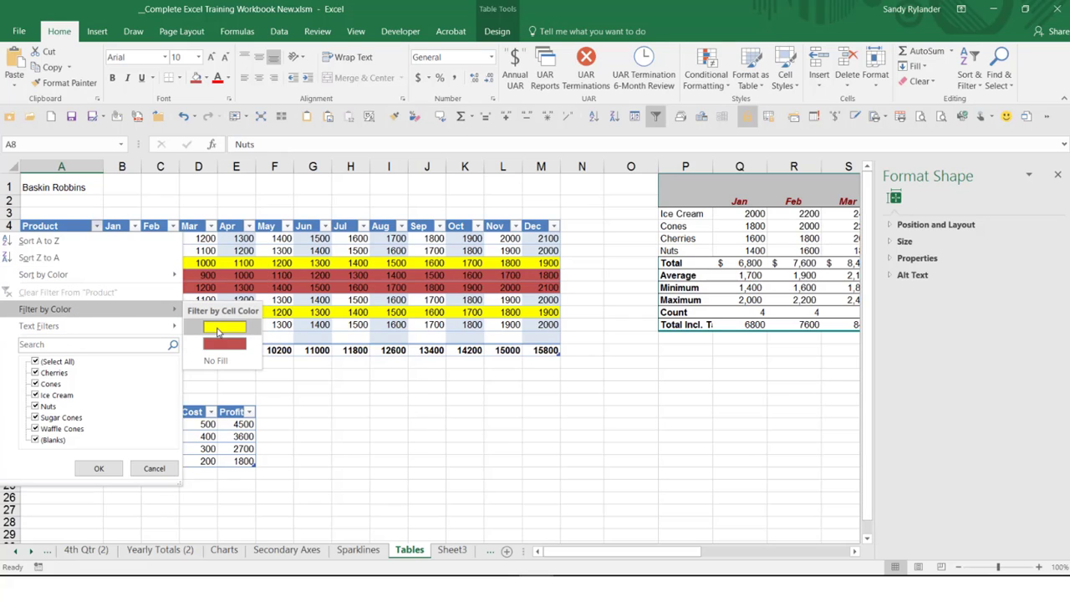
{"action": "left_click", "coordinate": [219, 328]}
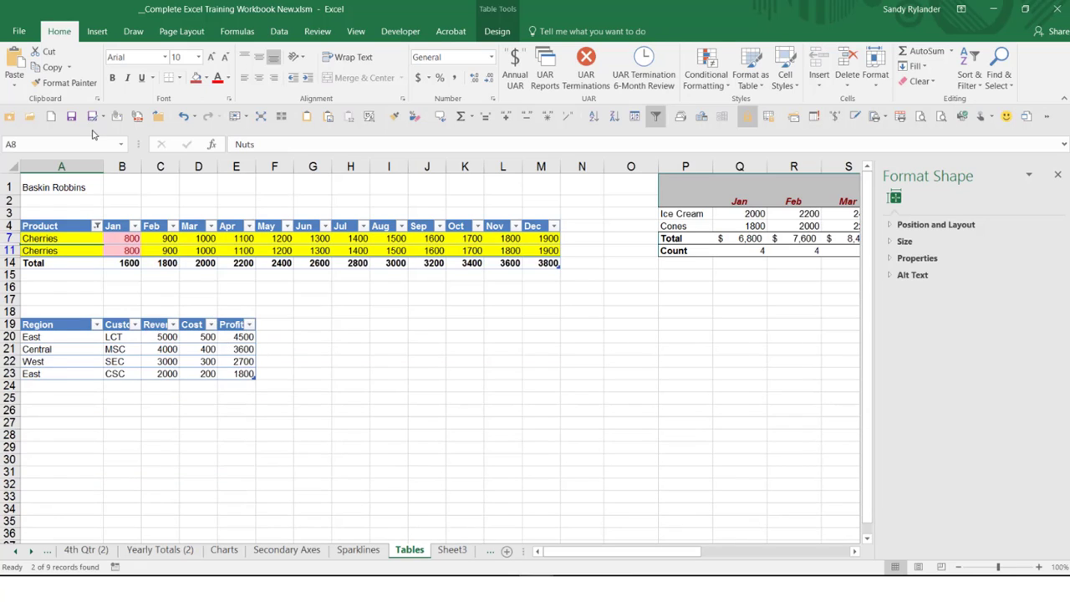
- Switch the Product column's color filter to the red cell color
{"action": "left_click", "coordinate": [97, 227]}
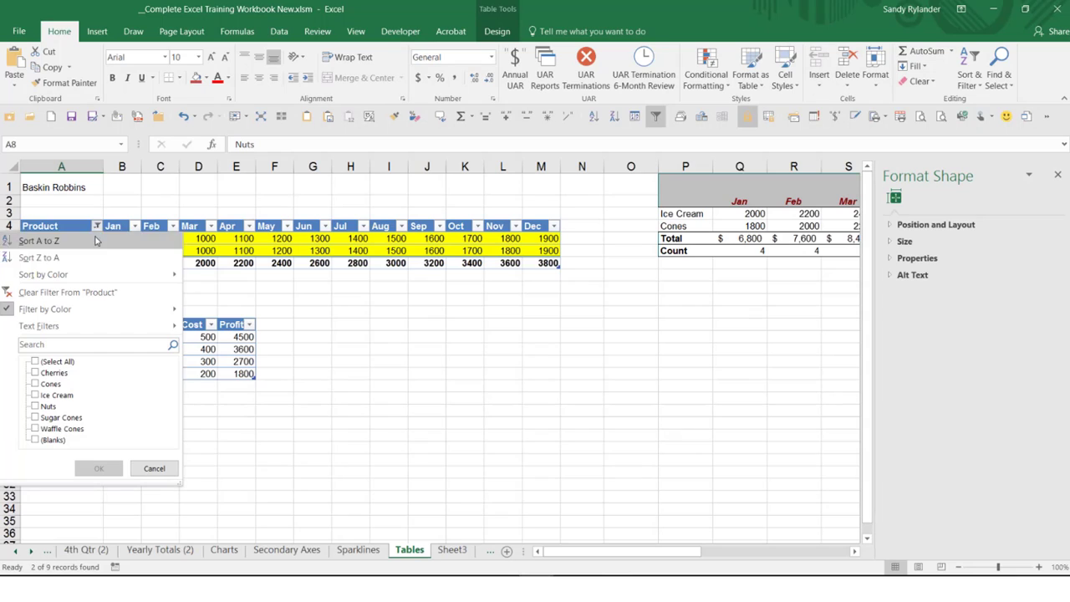
{"action": "mouse_move", "coordinate": [83, 310]}
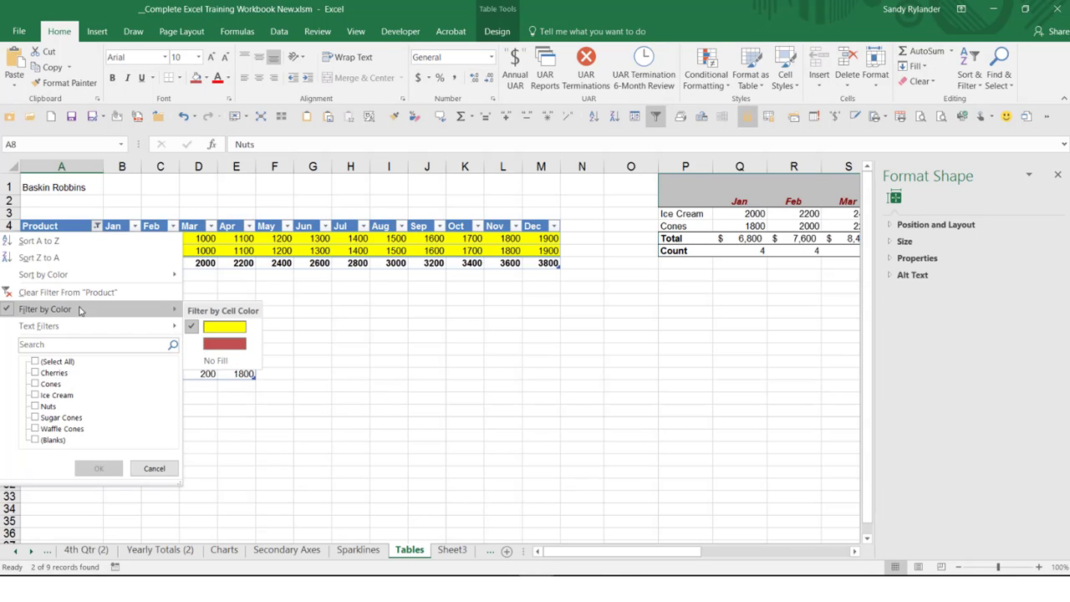
{"action": "left_click", "coordinate": [233, 349]}
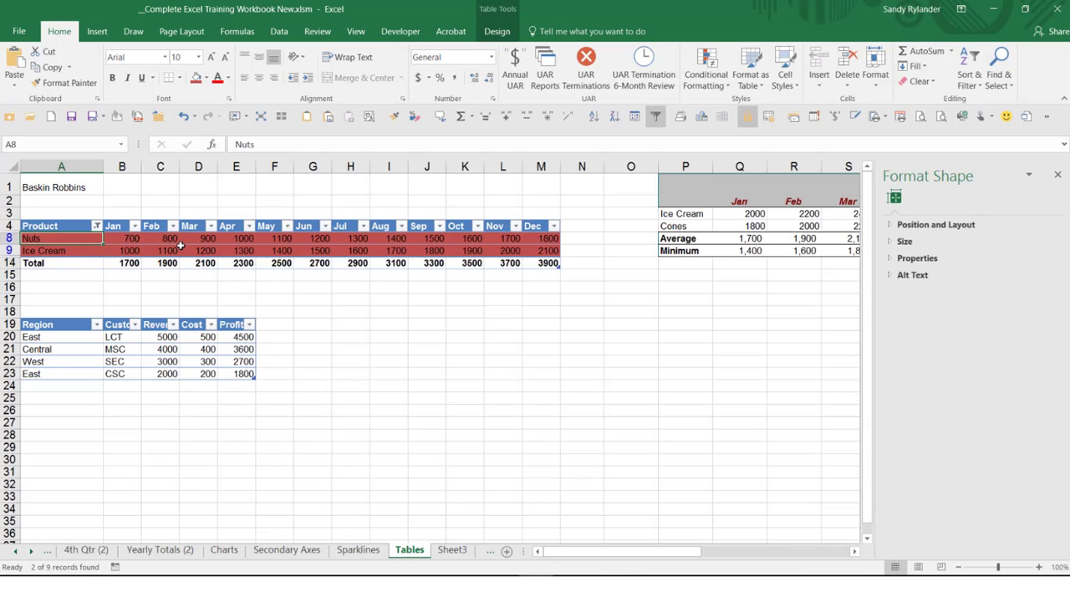
- Try the No Fill color filter on the Product column and undo all the color filters
{"action": "left_click", "coordinate": [97, 226]}
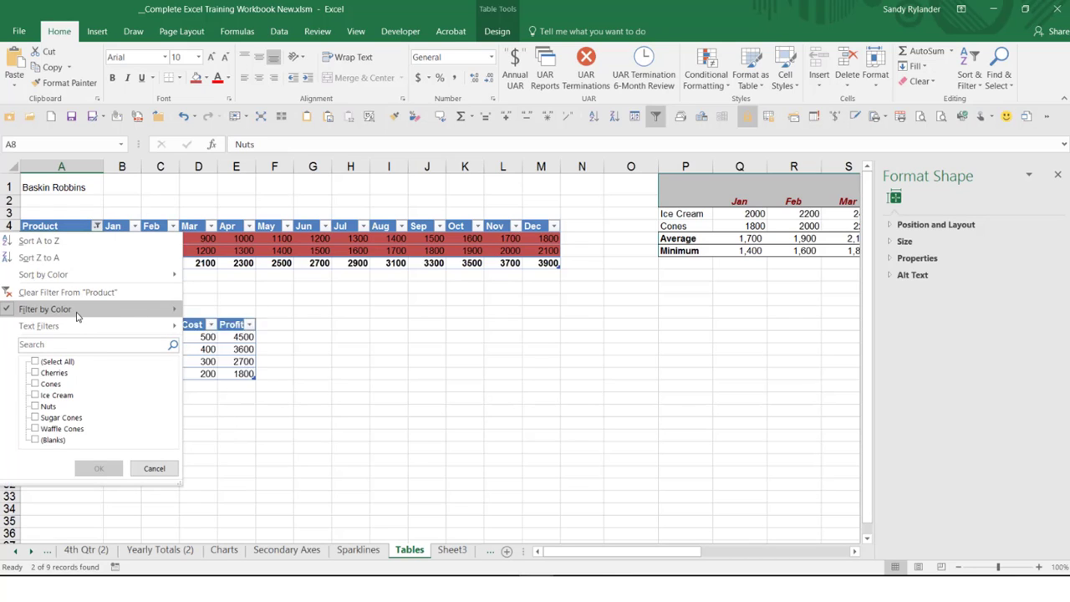
{"action": "left_click", "coordinate": [217, 360]}
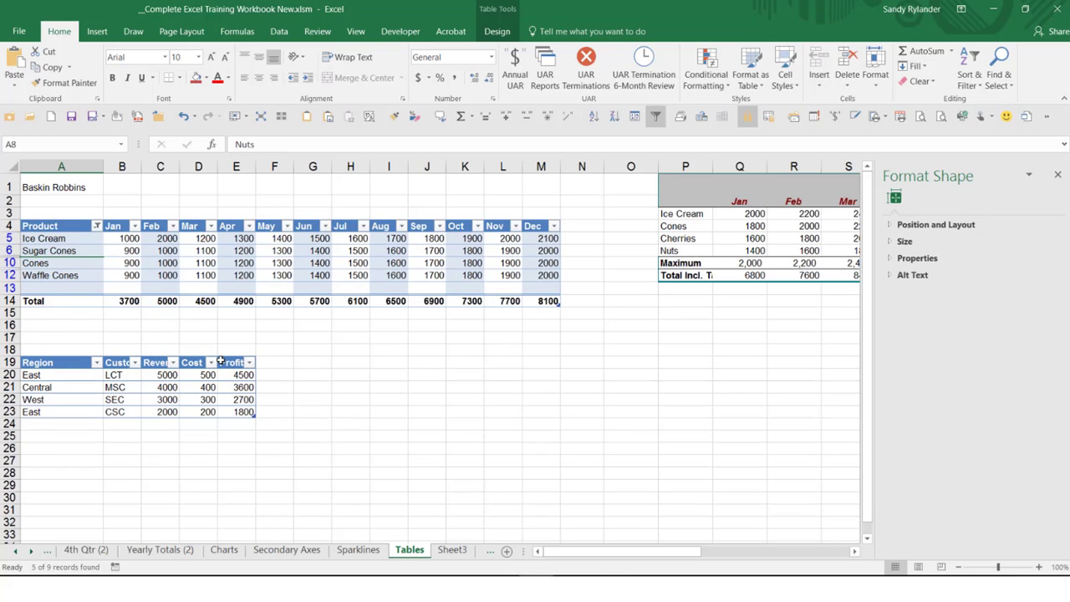
{"action": "key", "text": "ctrl+z"}
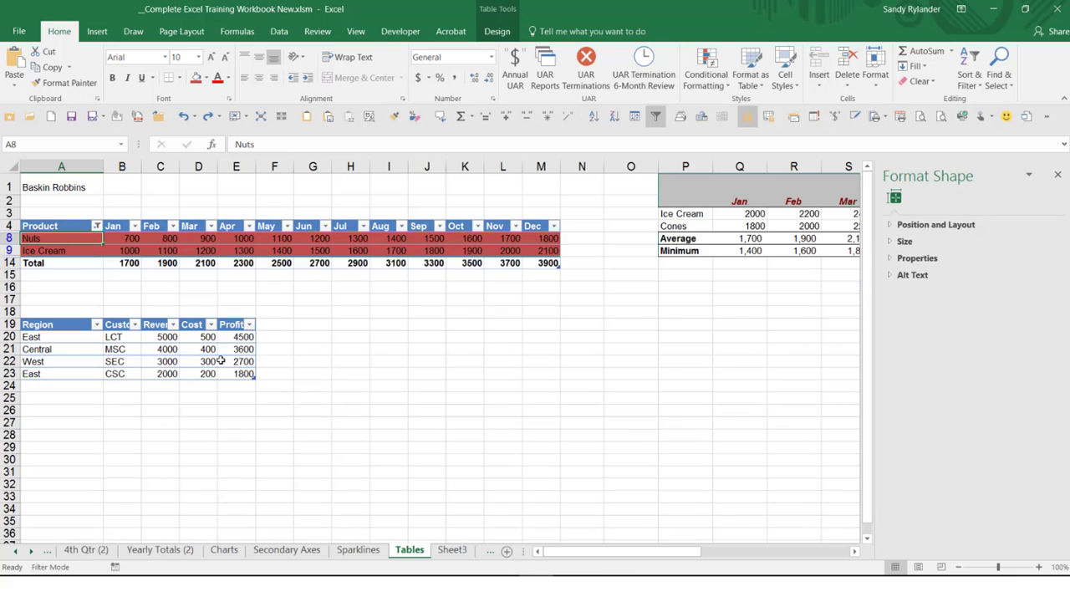
{"action": "key", "text": "ctrl+z"}
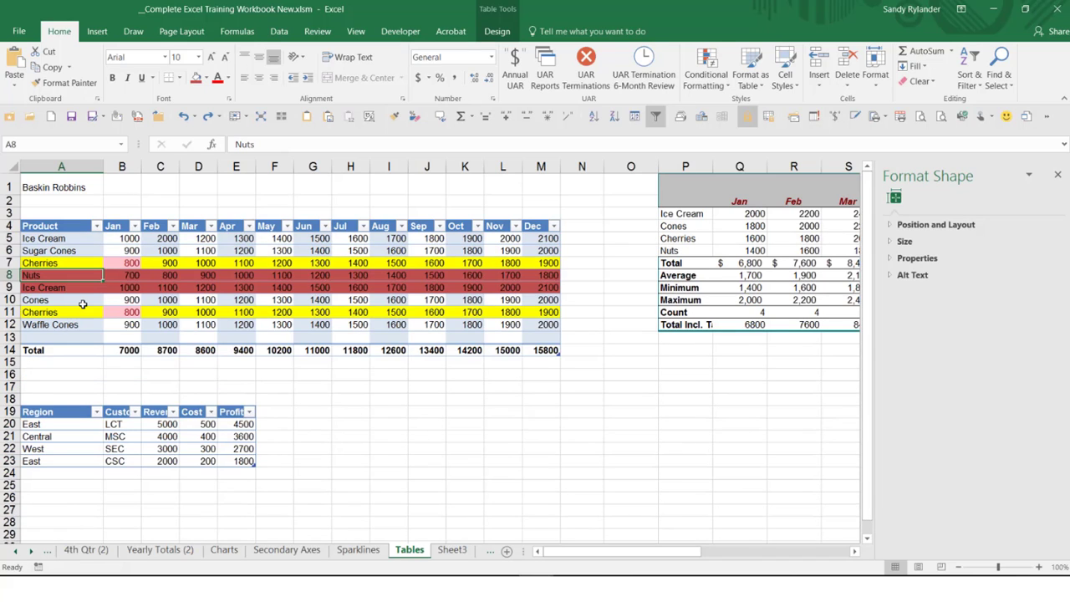
- Sort the product table by the Product column's cell color with yellow on top
{"action": "left_click", "coordinate": [80, 263]}
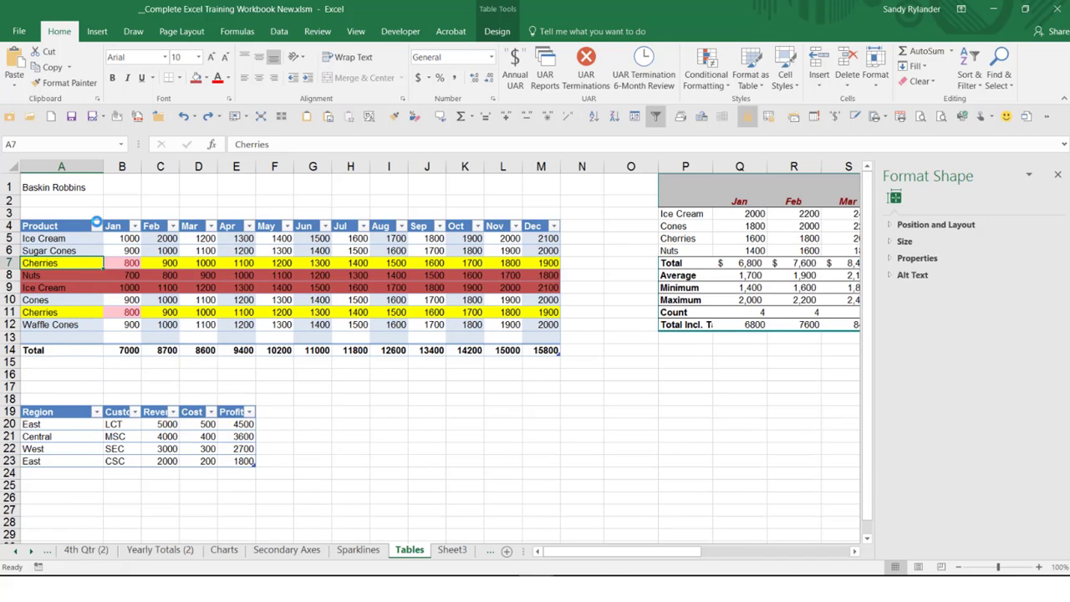
{"action": "left_click", "coordinate": [97, 226]}
{"action": "mouse_move", "coordinate": [83, 274]}
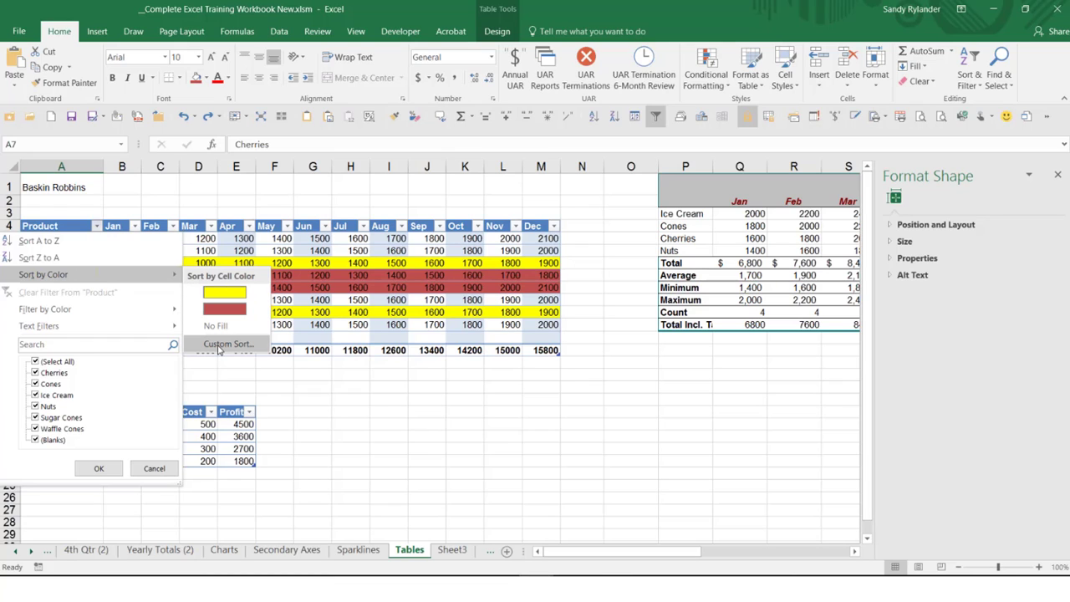
{"action": "left_click", "coordinate": [224, 290]}
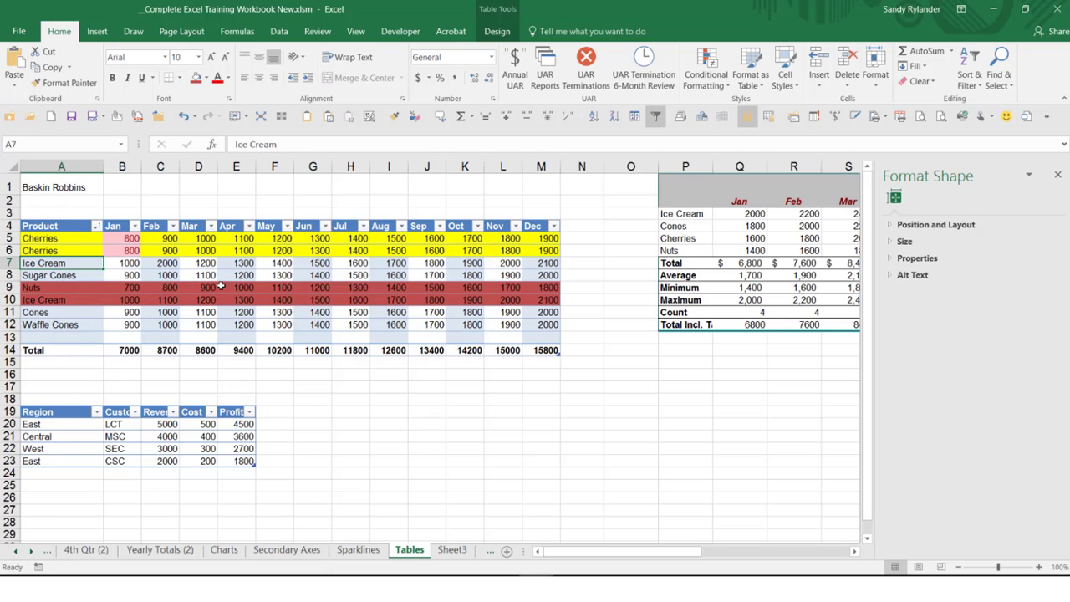
- Sort the product table by the Product column's cell color with red on top
{"action": "left_click", "coordinate": [96, 228]}
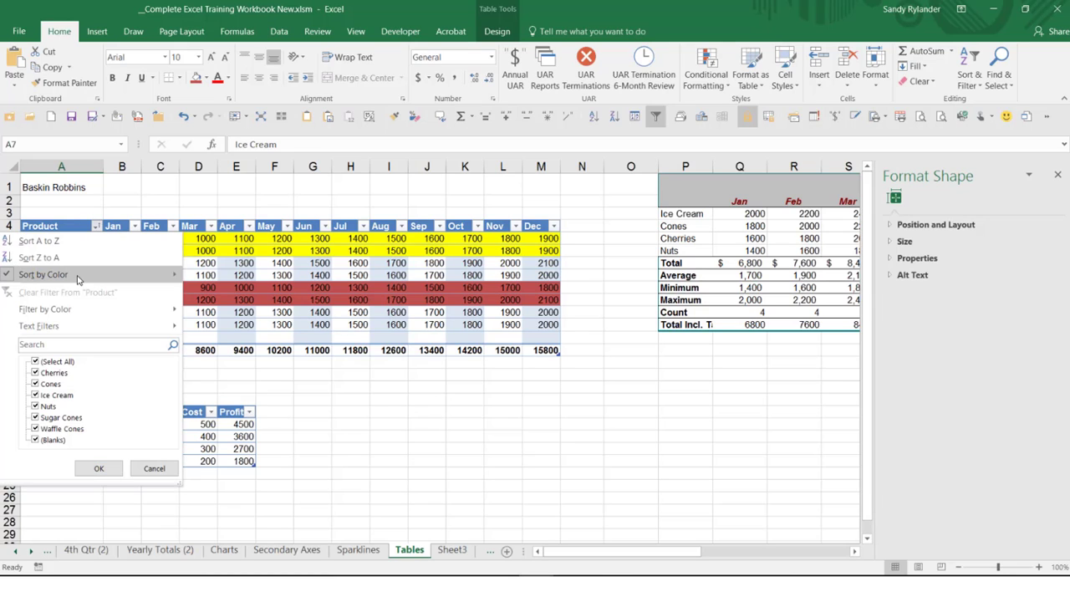
{"action": "mouse_move", "coordinate": [83, 276]}
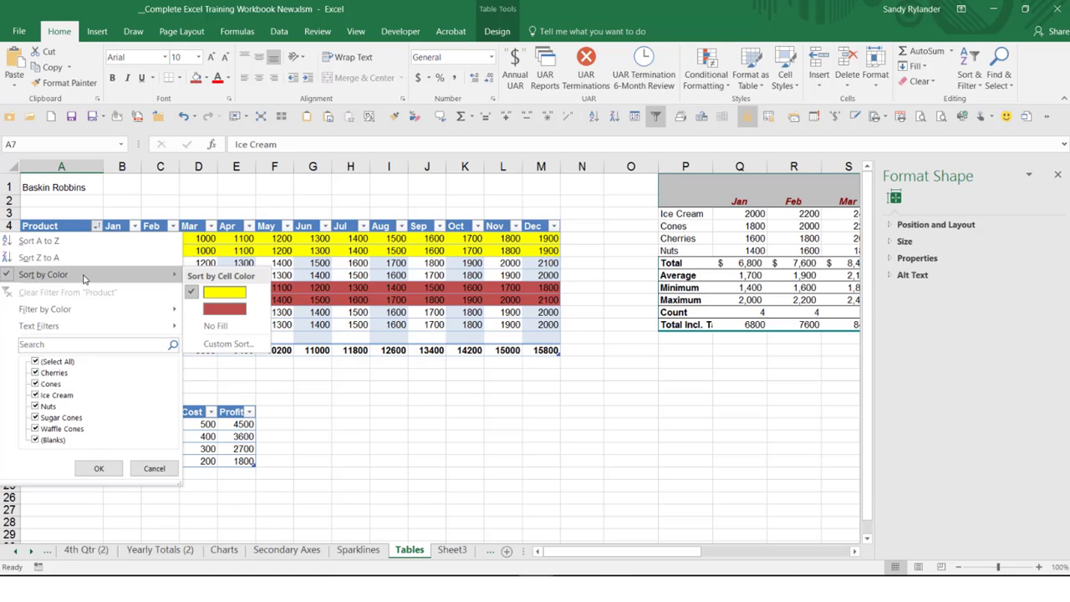
{"action": "left_click", "coordinate": [190, 310]}
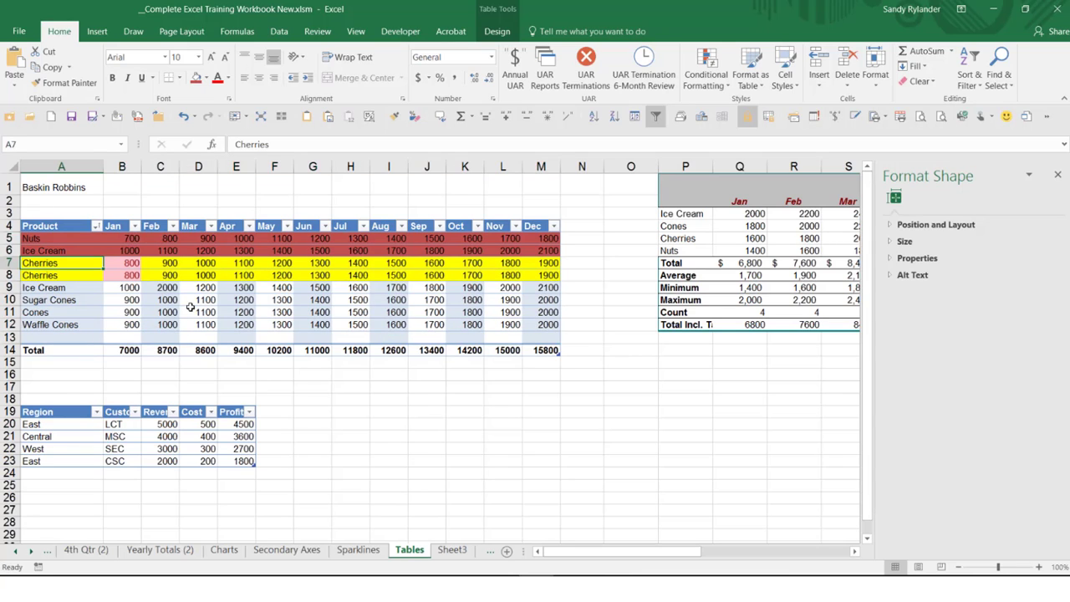
{"action": "left_click", "coordinate": [95, 226]}
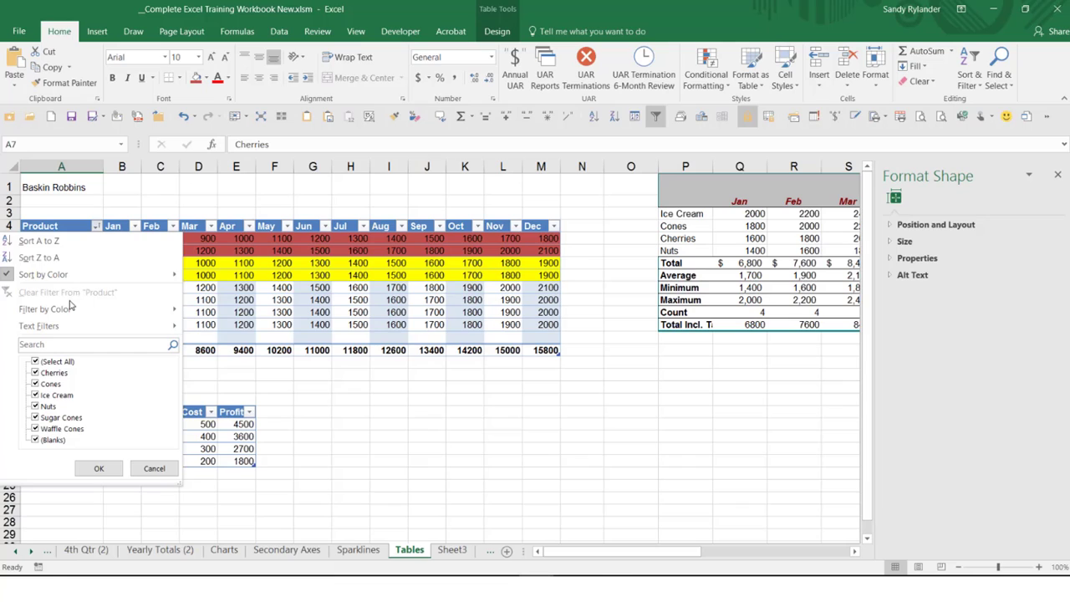
{"action": "mouse_move", "coordinate": [81, 274]}
{"action": "left_click", "coordinate": [99, 467]}
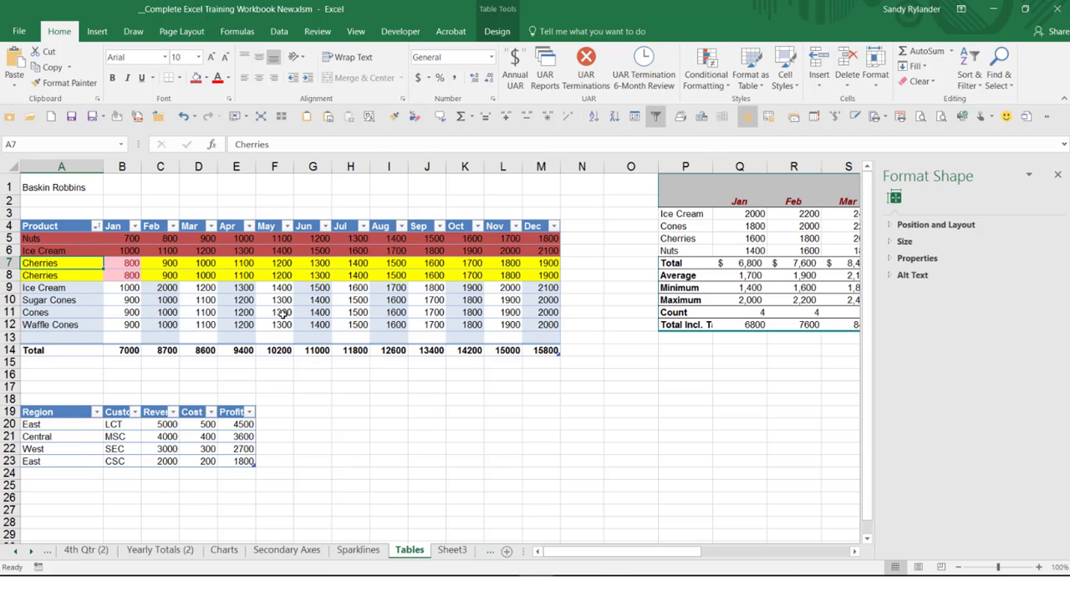
- Undo the color sorts of the product table to restore the original row order, and deselect the table
{"action": "key", "text": "ctrl+z"}
{"action": "key", "text": "ctrl+z"}
{"action": "key", "text": "ctrl+z"}
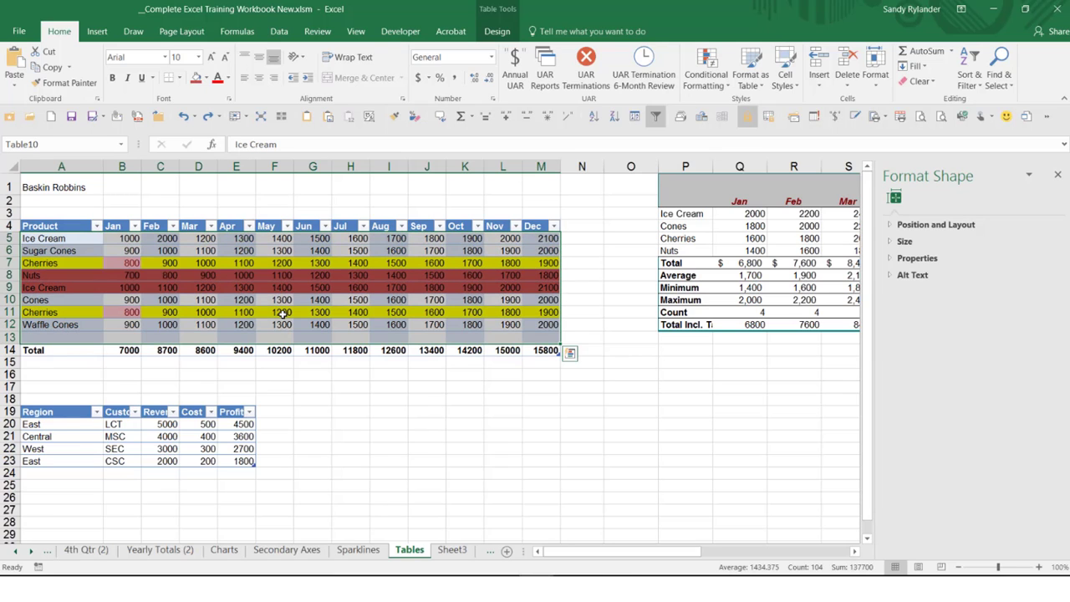
{"action": "left_click", "coordinate": [342, 297]}
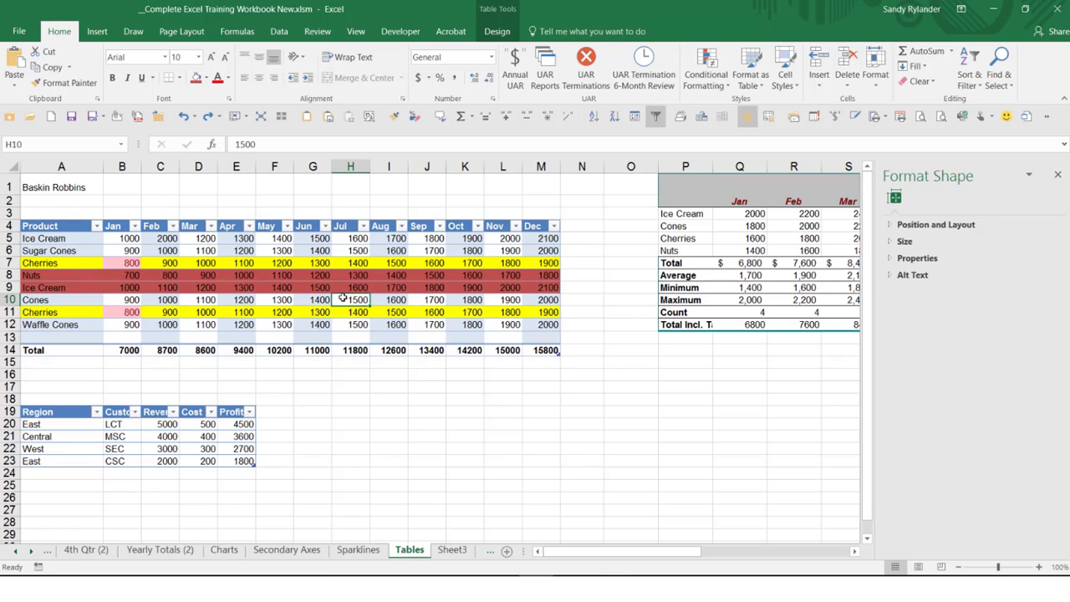